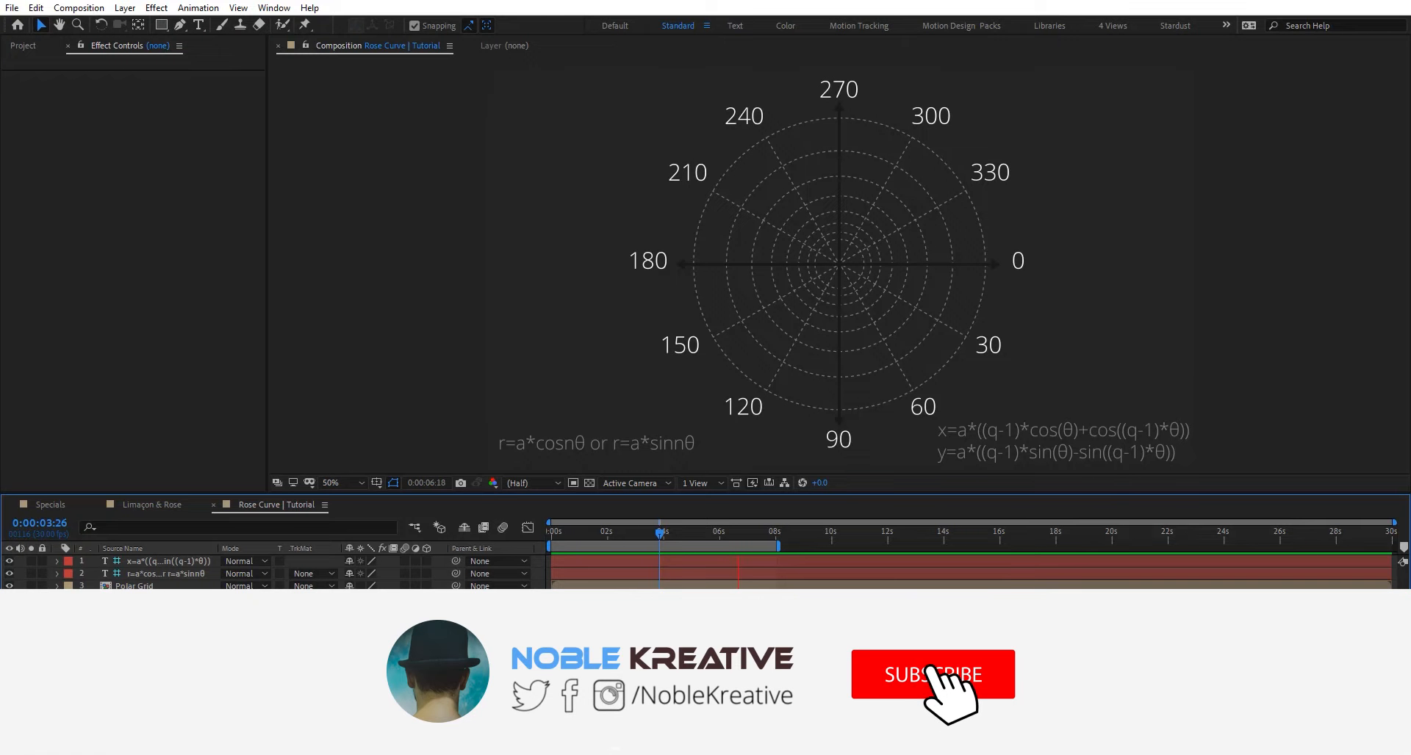
# Open the Polar Grid precomposition, inspect its shape layer's keyframes through the grid animation, and return to the Rose Curve | Tutorial composition.
pyautogui.doubleClick(170, 586)
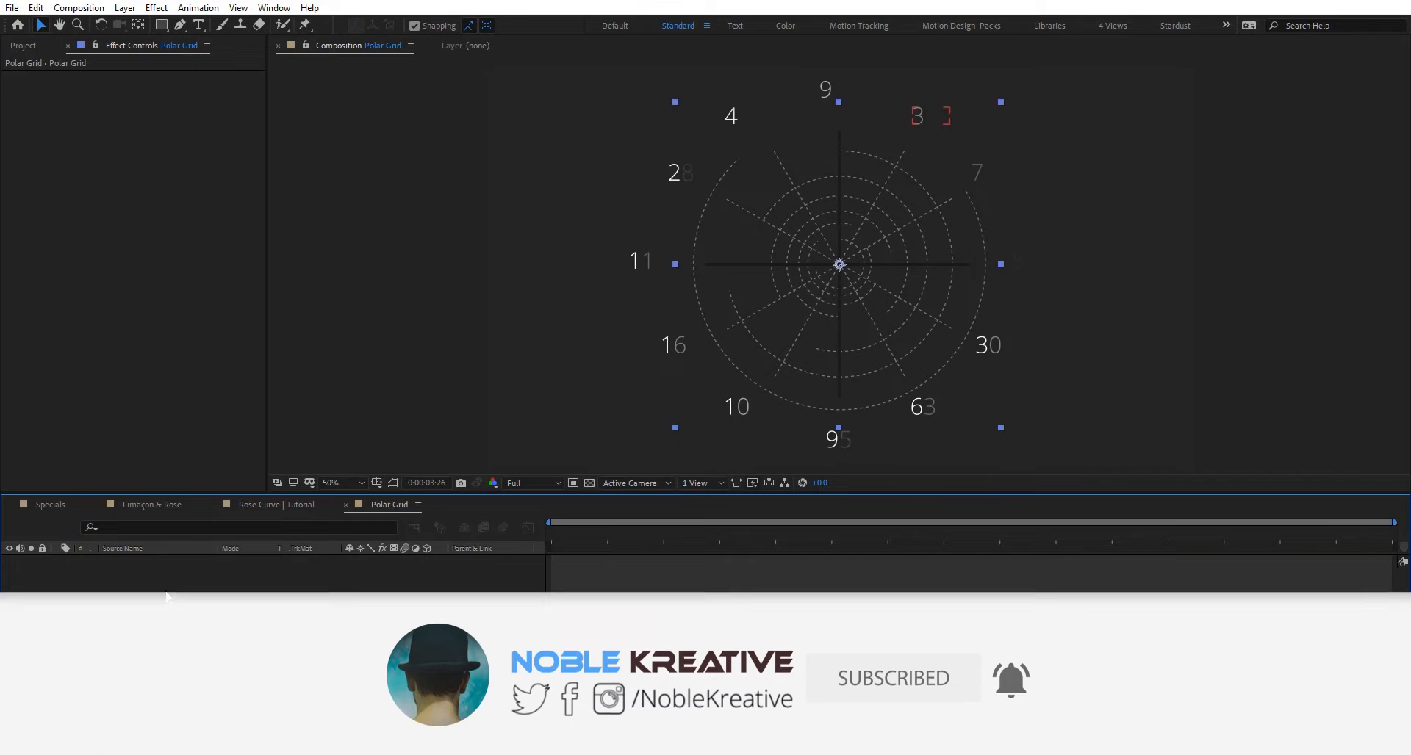
pyautogui.click(126, 710)
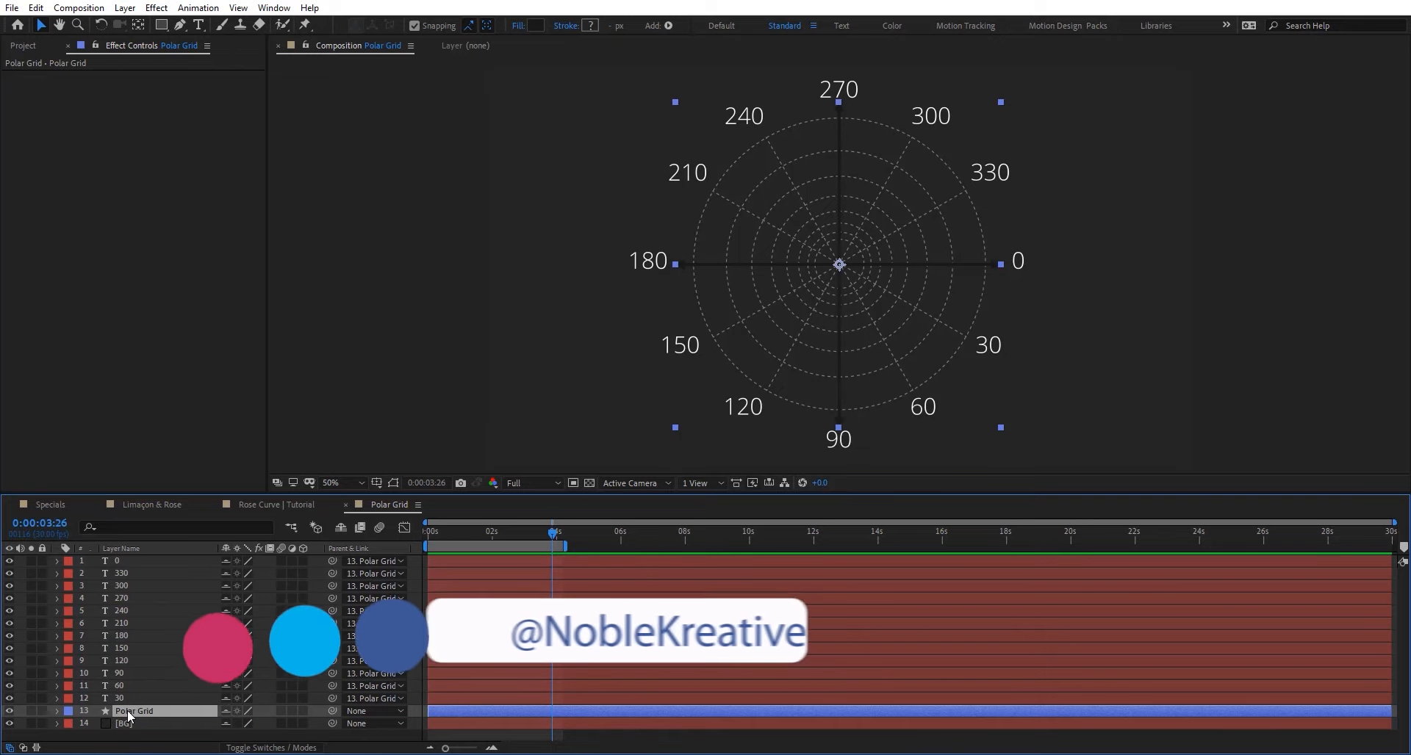
pyautogui.press('s')
pyautogui.press('u')
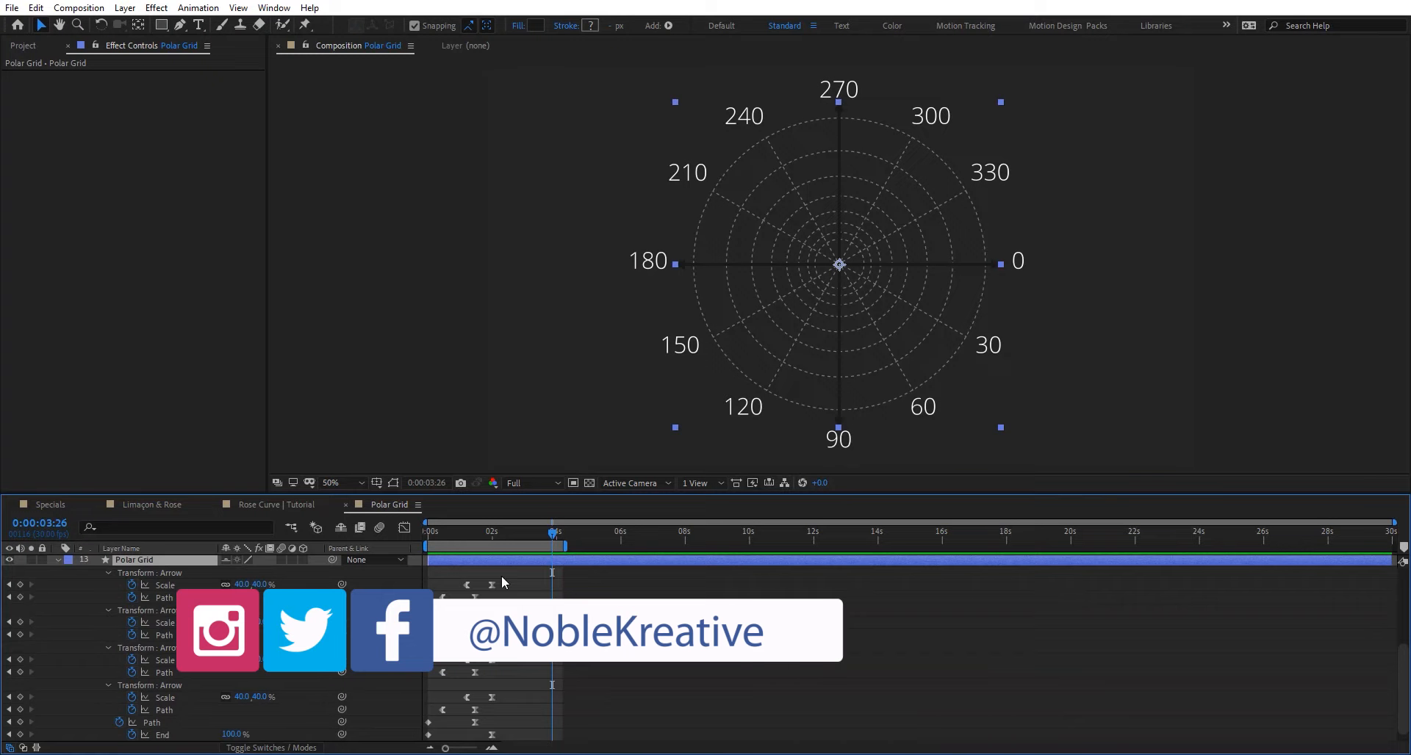
pyautogui.moveTo(479, 532)
pyautogui.mouseDown()
pyautogui.moveTo(452, 532)
pyautogui.moveTo(512, 536)
pyautogui.moveTo(458, 538)
pyautogui.mouseUp()
pyautogui.scroll(4, 575, 611)
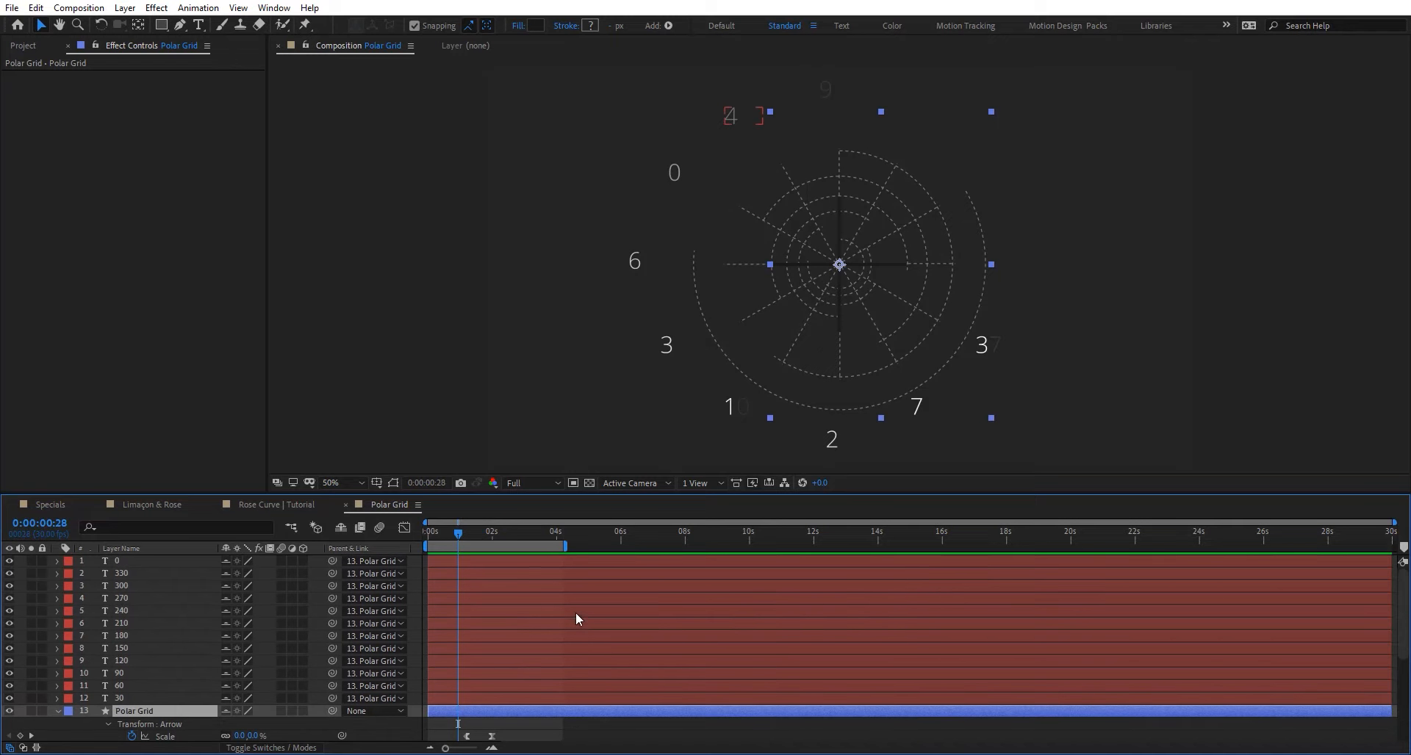
pyautogui.click(345, 504)
pyautogui.click(206, 646)
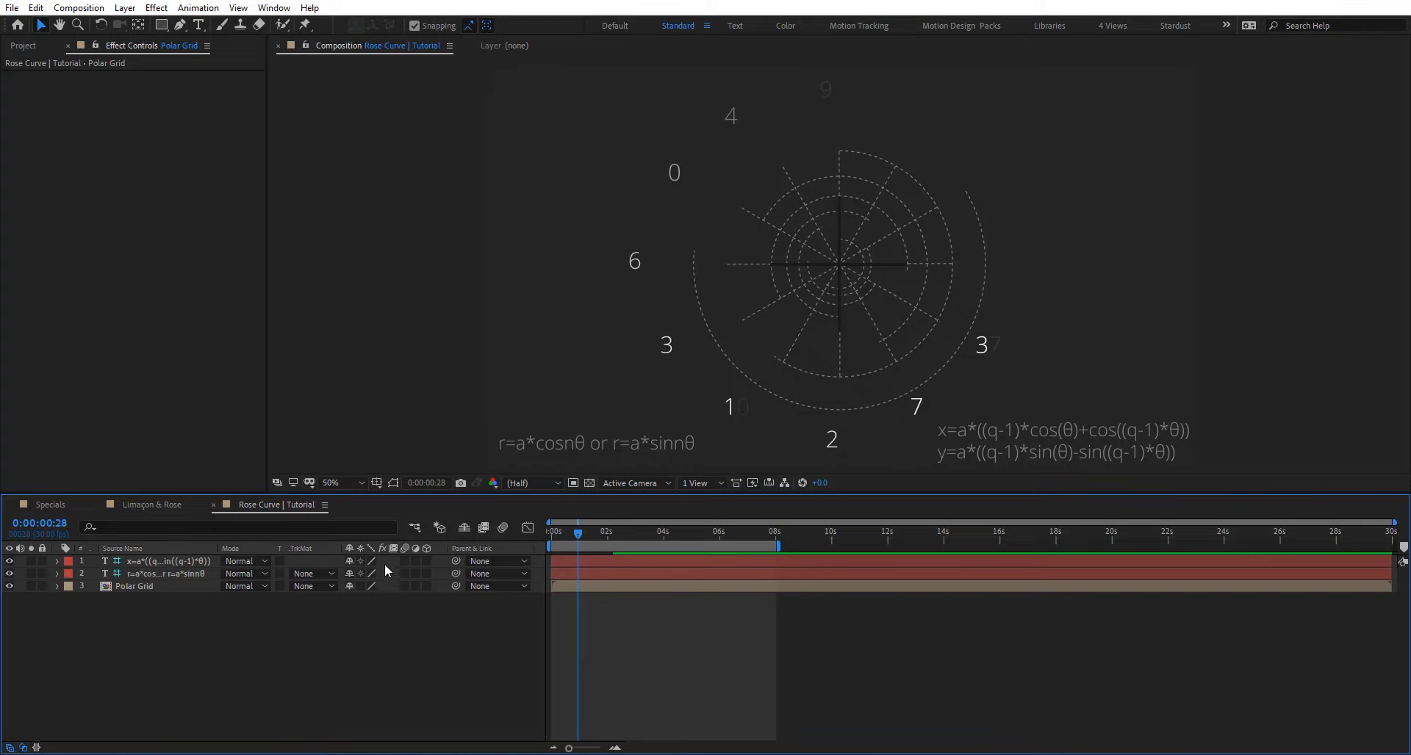
# Create a 1920 x 1080 px solid named Polar and apply the Write-on effect to it.
pyautogui.hotkey('ctrl', 'y')
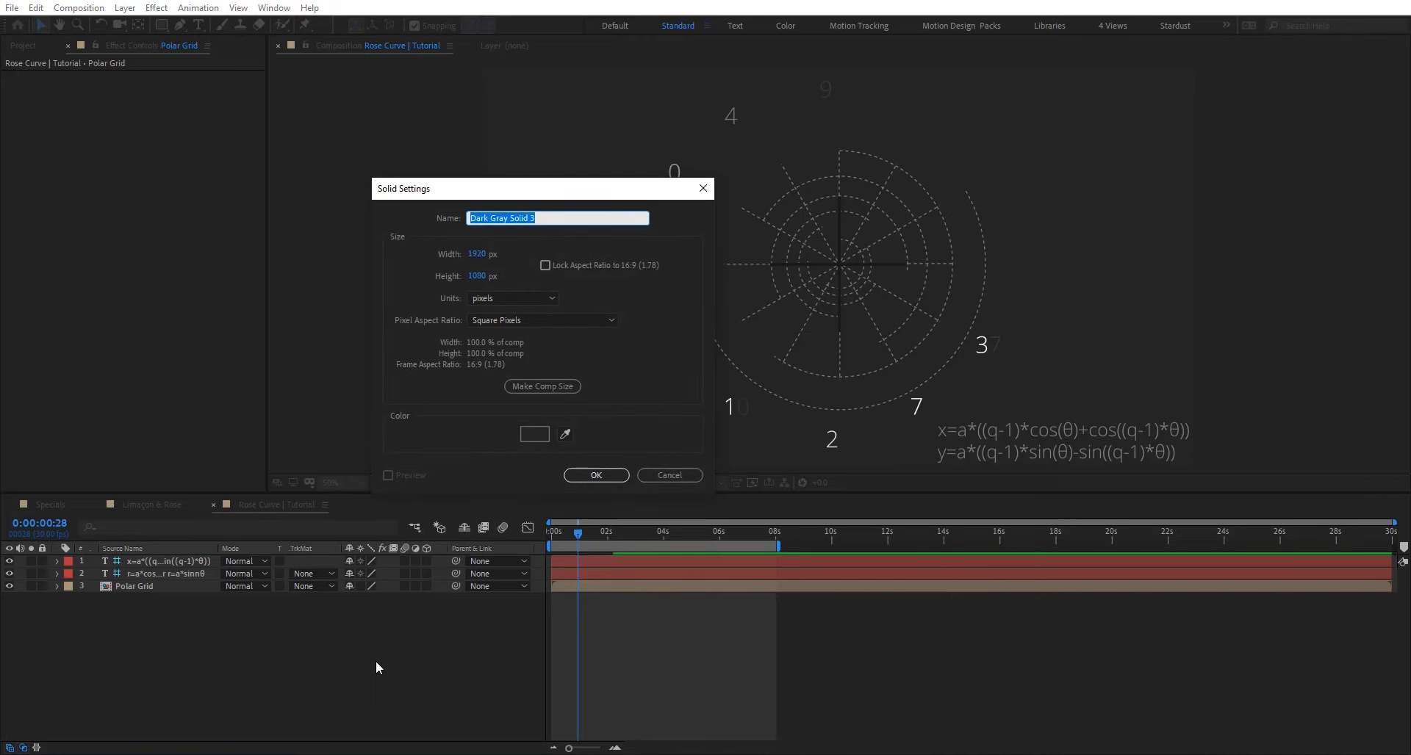
pyautogui.write('Polar')
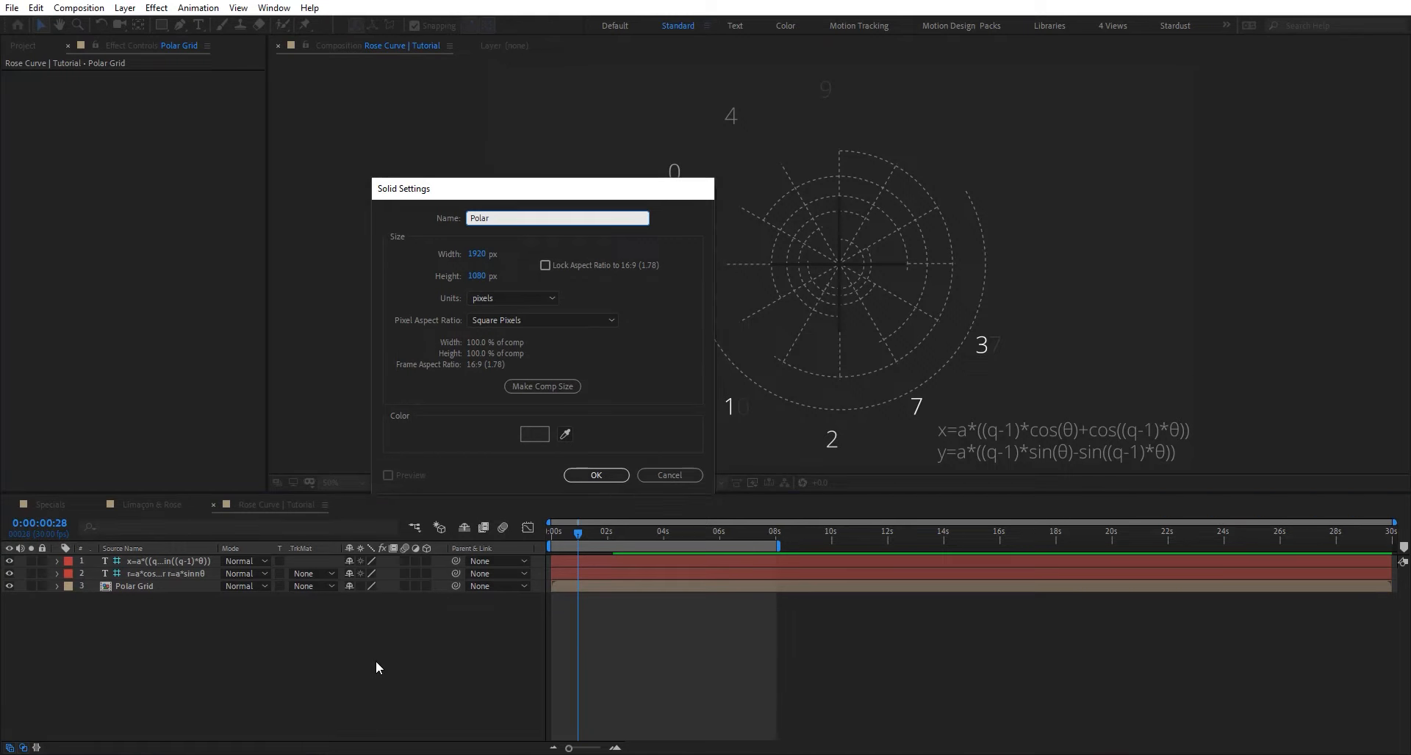
pyautogui.press('Return')
pyautogui.hotkey('ctrl', 'space')
pyautogui.write('write')
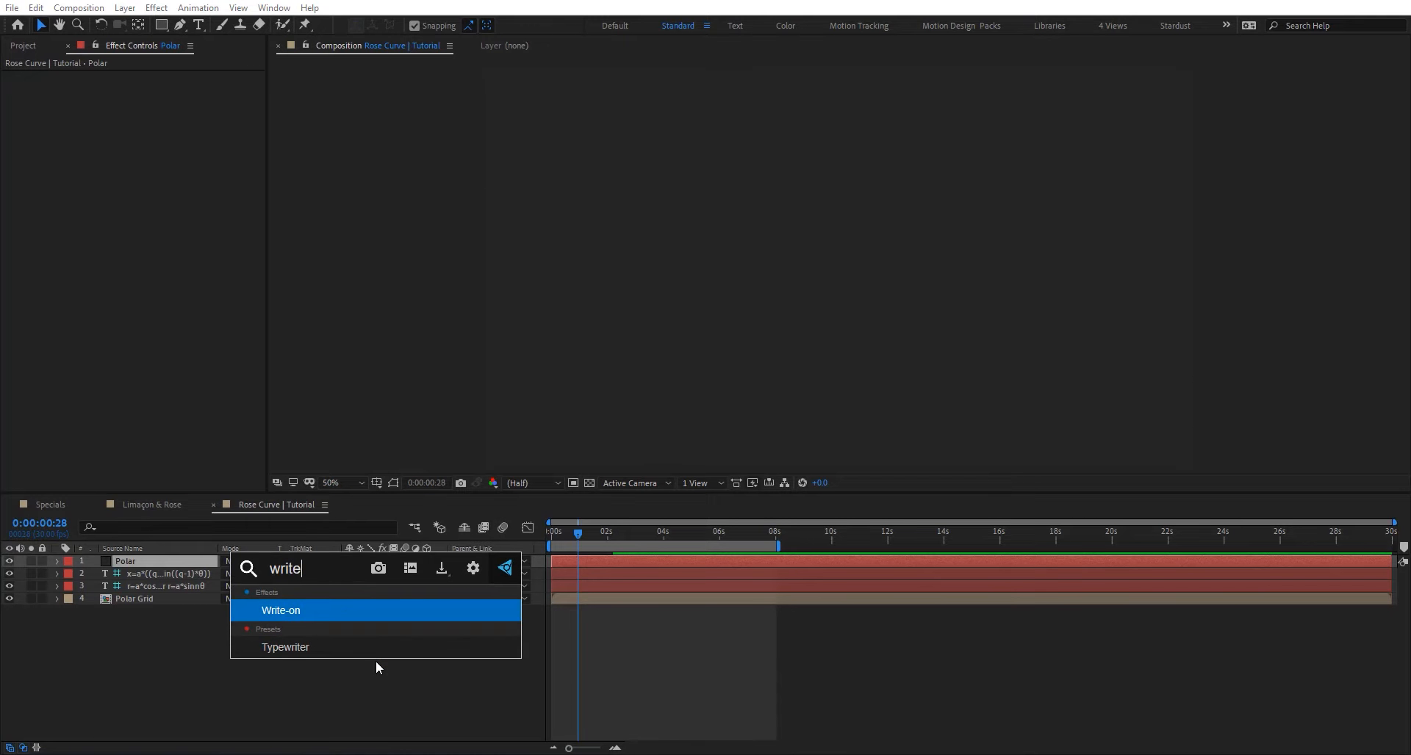
pyautogui.press('Return')
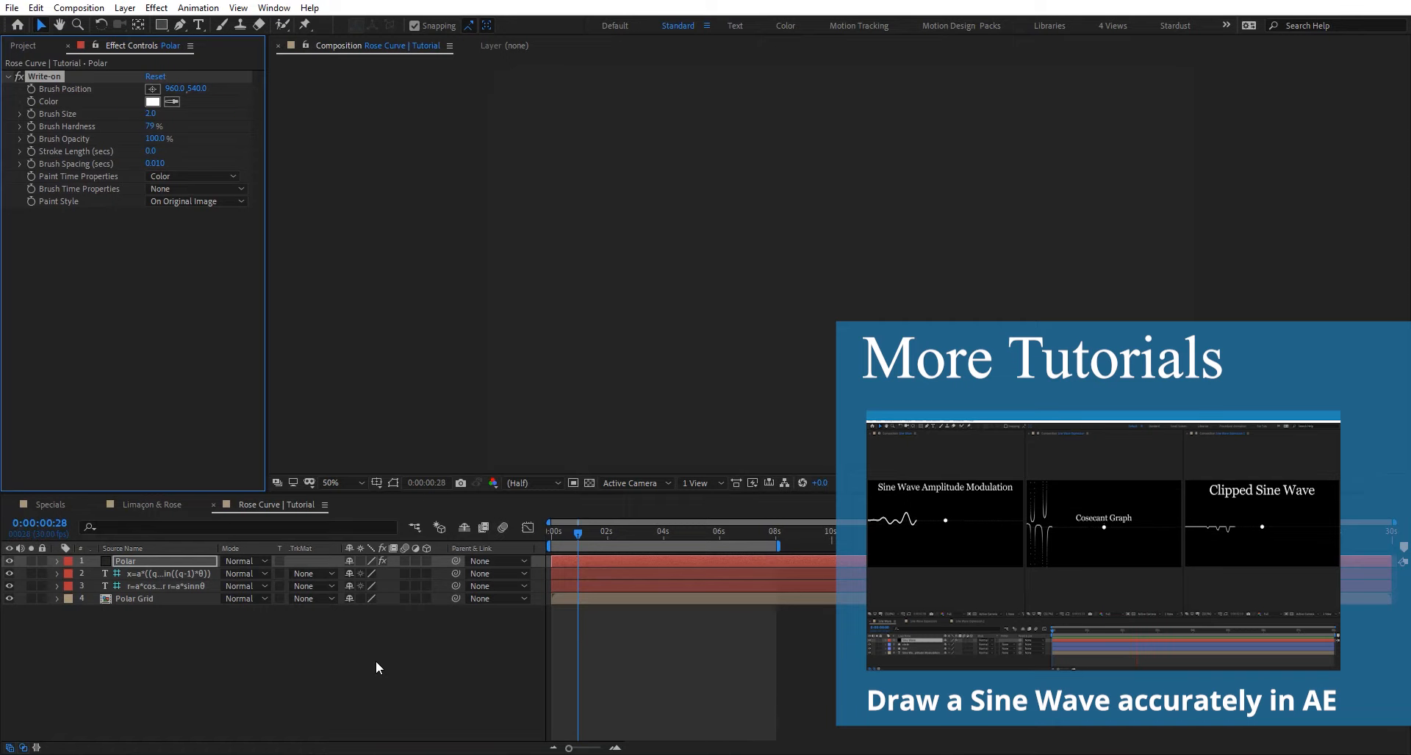
# Set the Write-on effect's Paint Style to On Transparent and its Brush Size to 5.
pyautogui.click(199, 563)
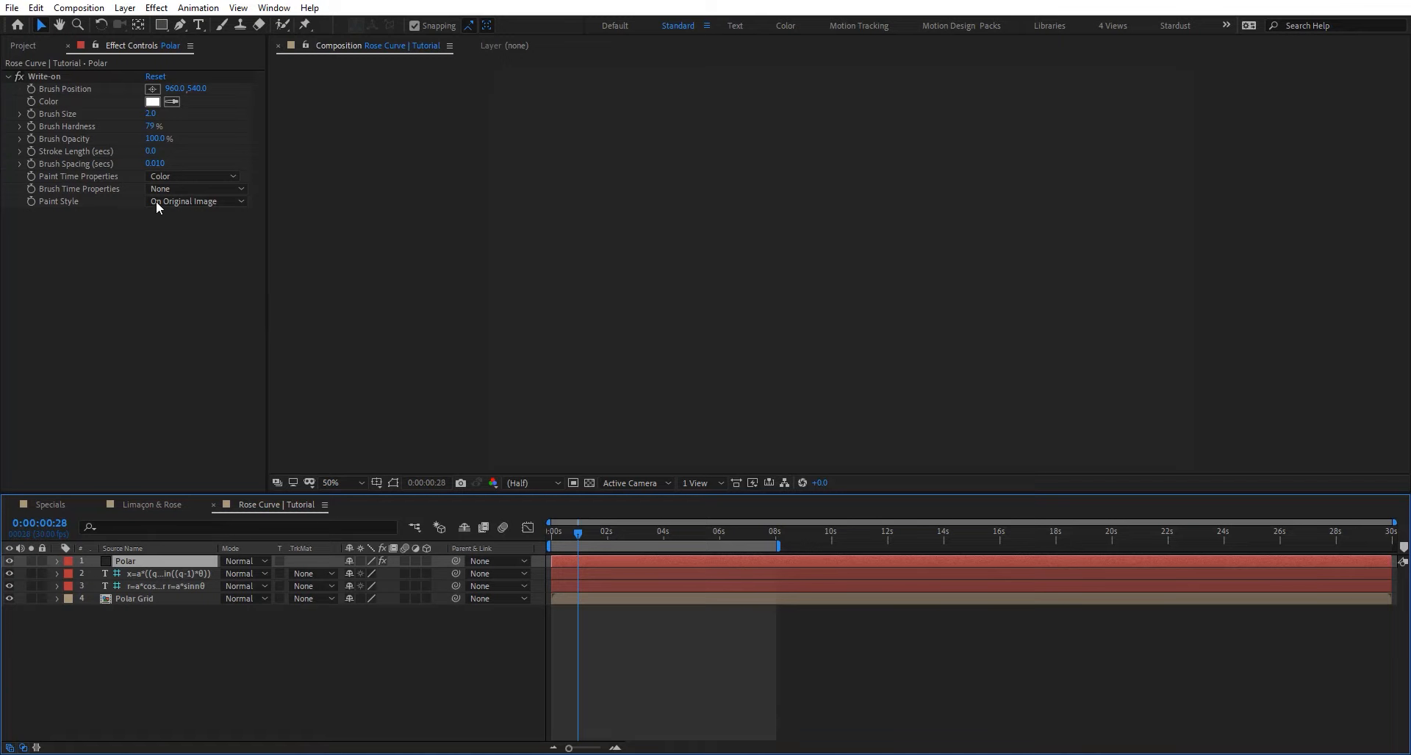
pyautogui.click(183, 201)
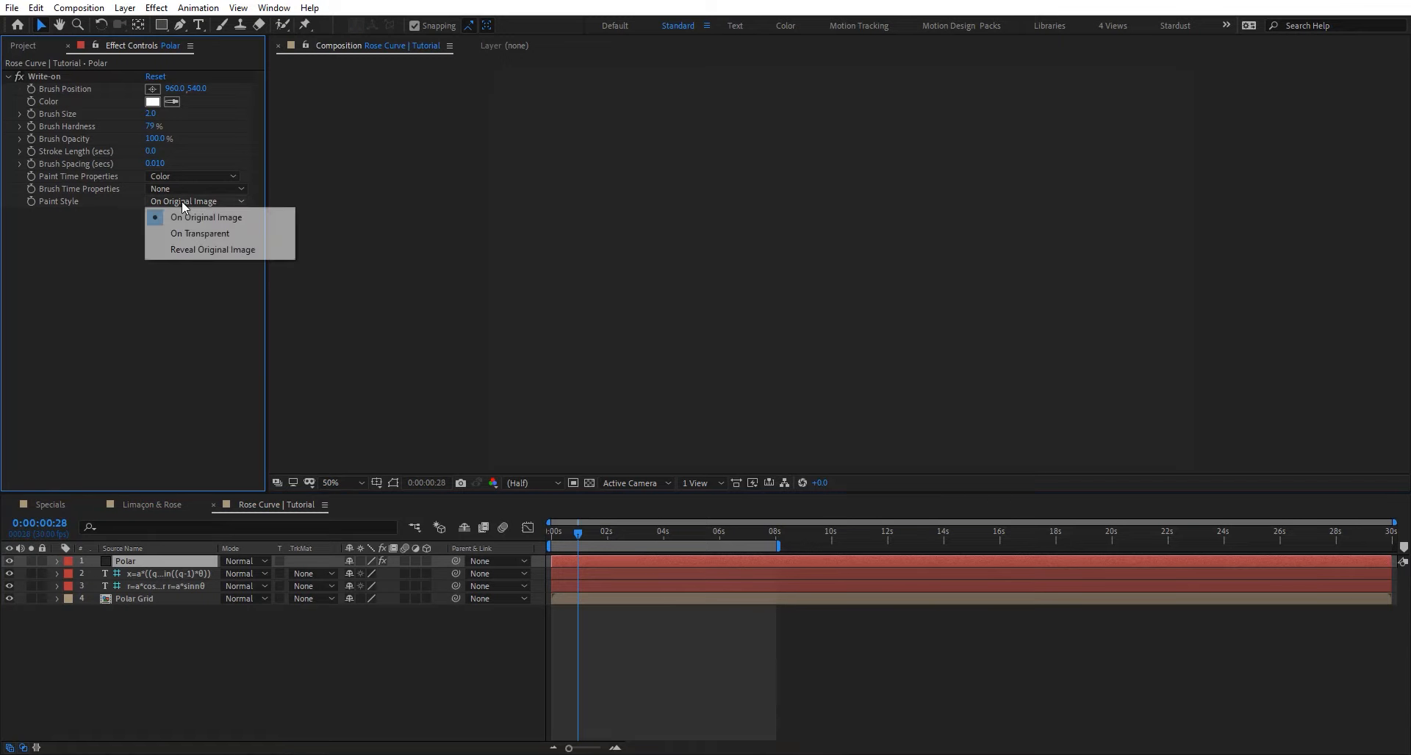
pyautogui.click(239, 235)
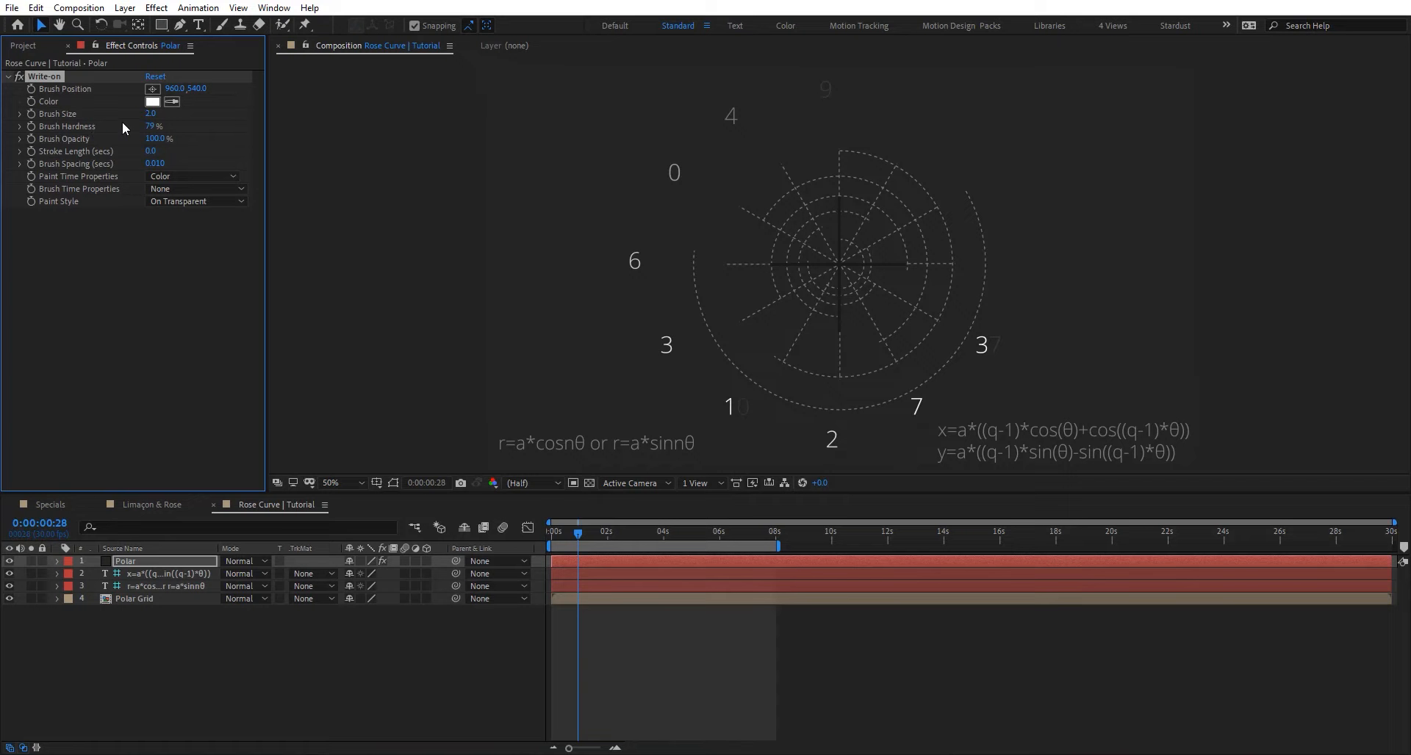
pyautogui.click(150, 114)
pyautogui.press('Return')
# Test keyframing Brush Position from about 937, 511 at 0:00:00:28 to about 646, 81 at 0:00:04:02, and clear the keyframes.
pyautogui.moveTo(205, 115); pyautogui.dragTo(353, 95)
pyautogui.moveTo(555, 86); pyautogui.dragTo(162, 93)
pyautogui.click(31, 89)
pyautogui.click(664, 532)
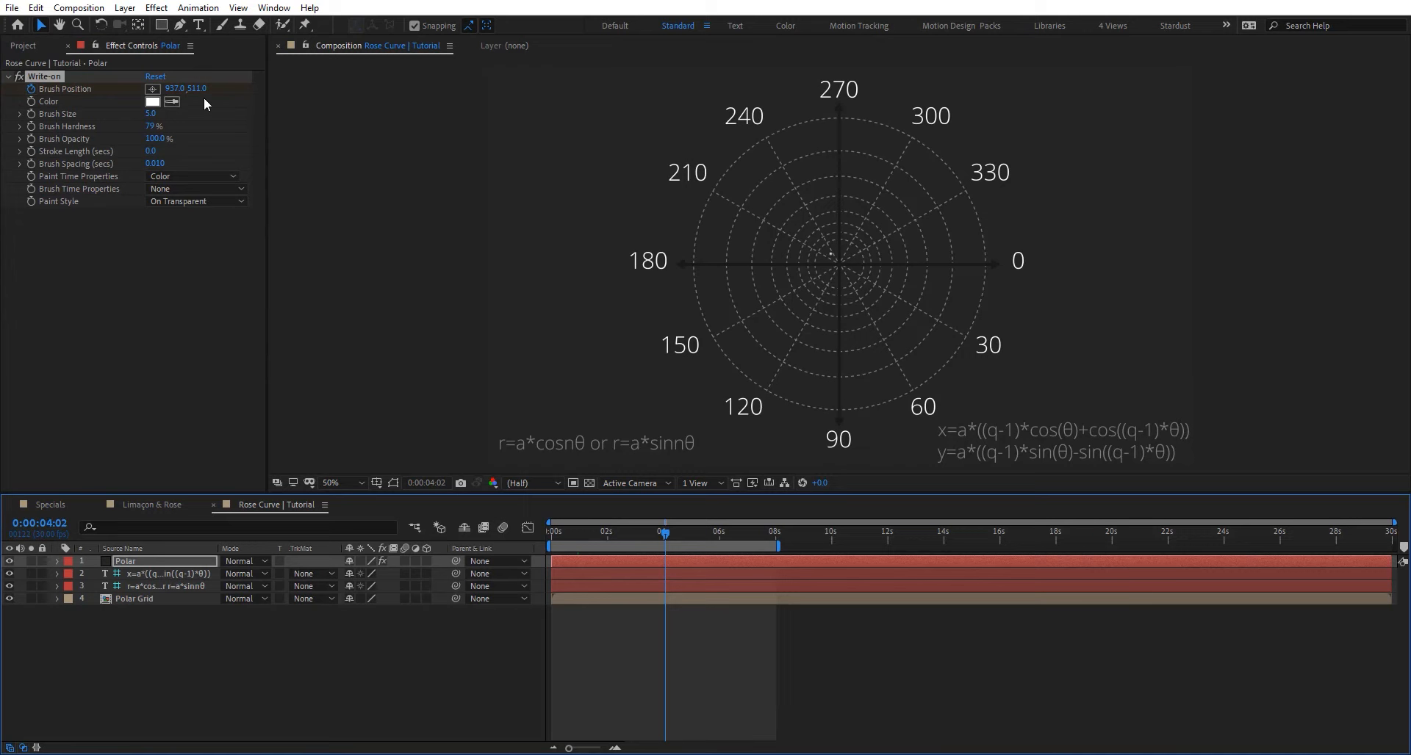
pyautogui.moveTo(175, 89)
pyautogui.mouseDown()
pyautogui.moveTo(661, 94)
pyautogui.moveTo(601, 96)
pyautogui.mouseUp()
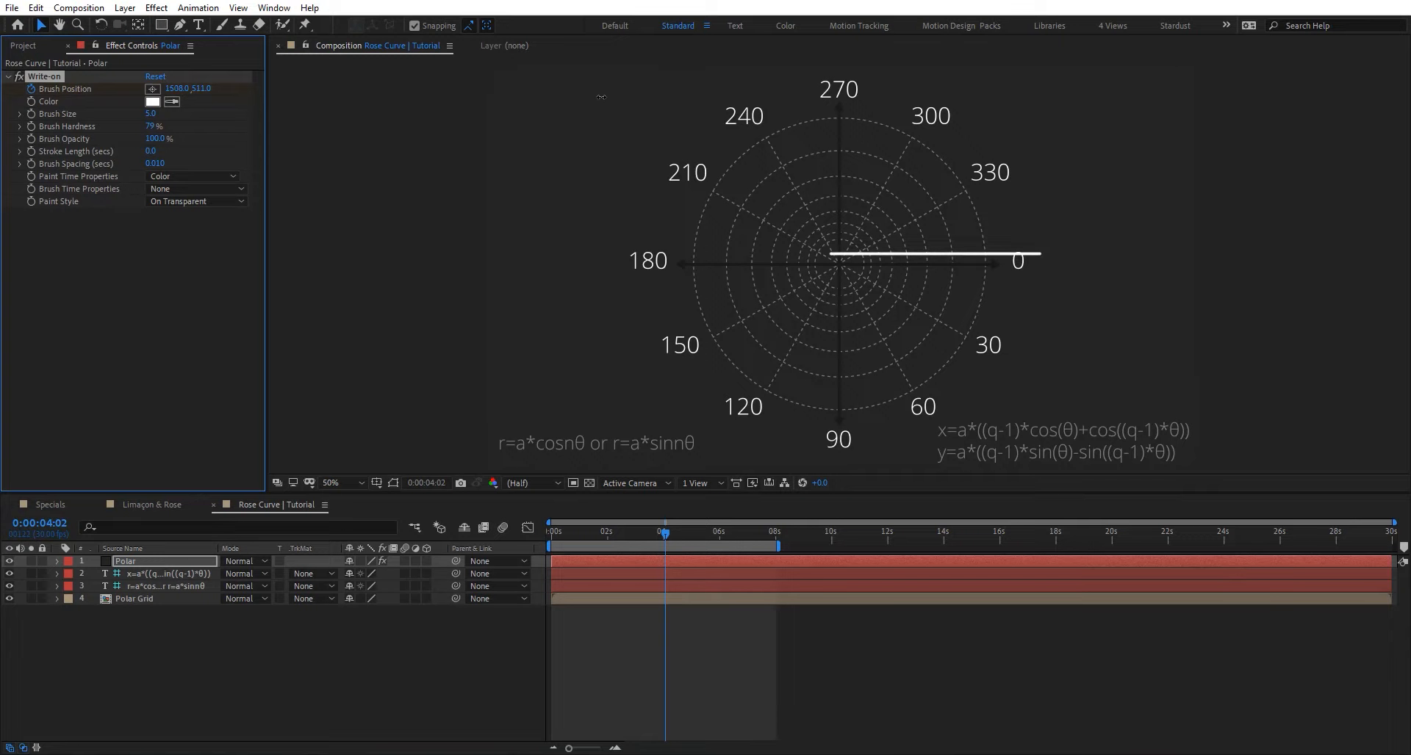
pyautogui.click(1109, 275)
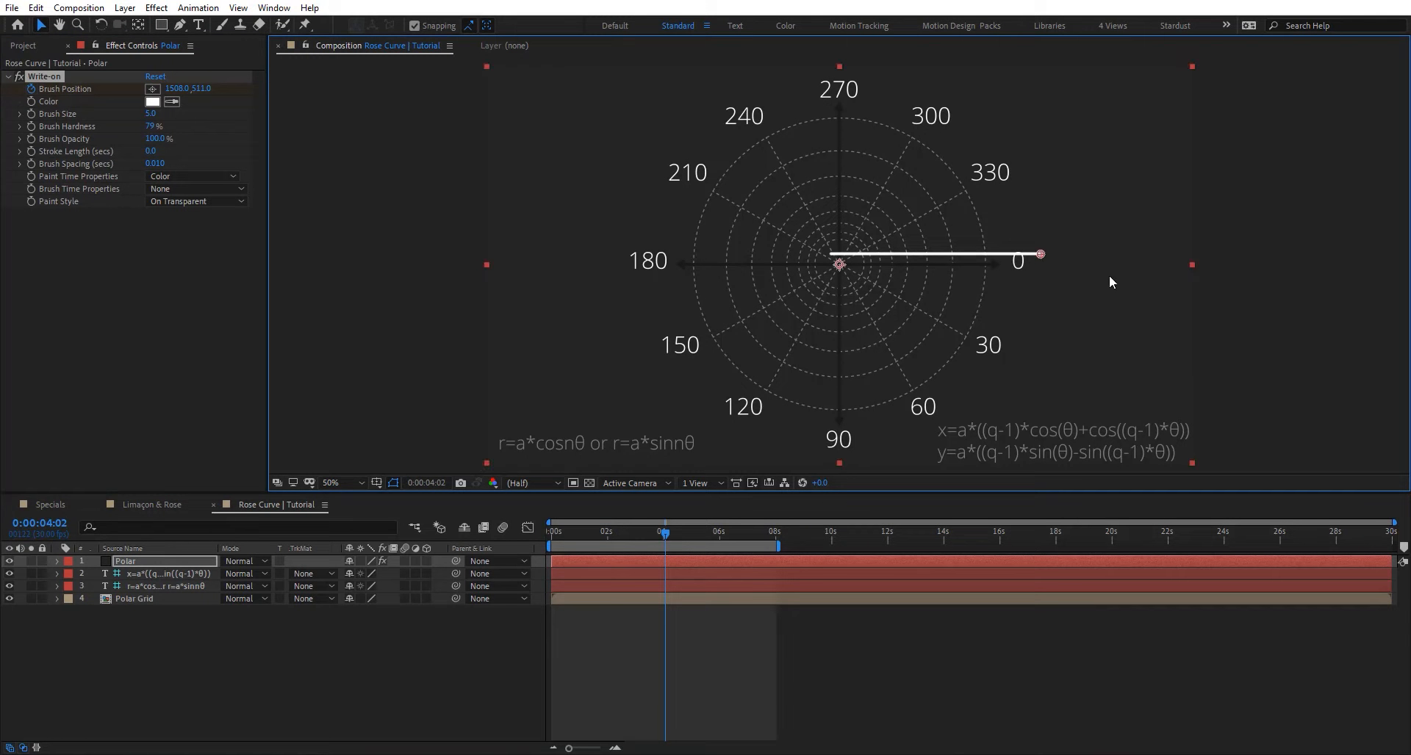
pyautogui.moveTo(1040, 255)
pyautogui.mouseDown()
pyautogui.moveTo(875, 334)
pyautogui.moveTo(709, 230)
pyautogui.moveTo(800, 281)
pyautogui.moveTo(725, 98)
pyautogui.mouseUp()
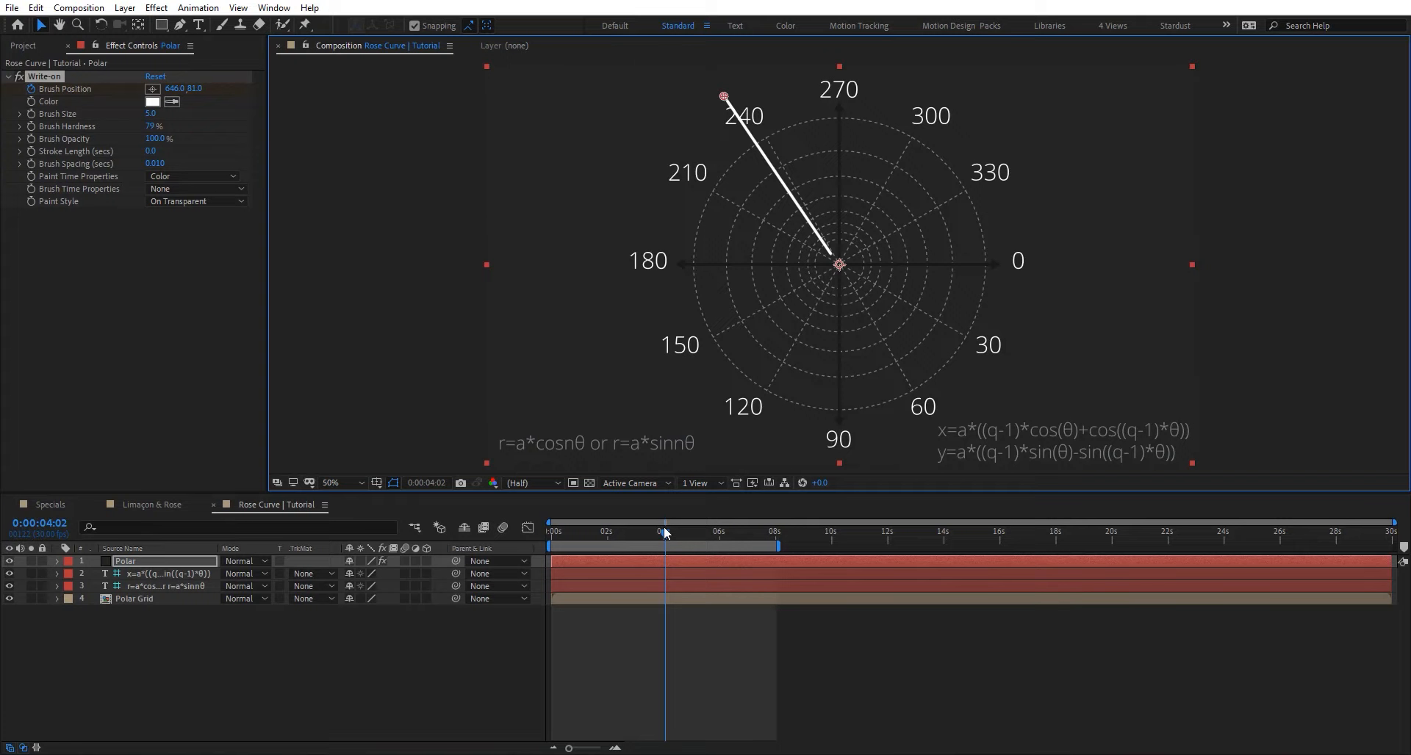
pyautogui.moveTo(664, 529)
pyautogui.mouseDown()
pyautogui.moveTo(568, 546)
pyautogui.moveTo(703, 553)
pyautogui.moveTo(588, 548)
pyautogui.moveTo(689, 557)
pyautogui.moveTo(610, 553)
pyautogui.moveTo(632, 553)
pyautogui.mouseUp()
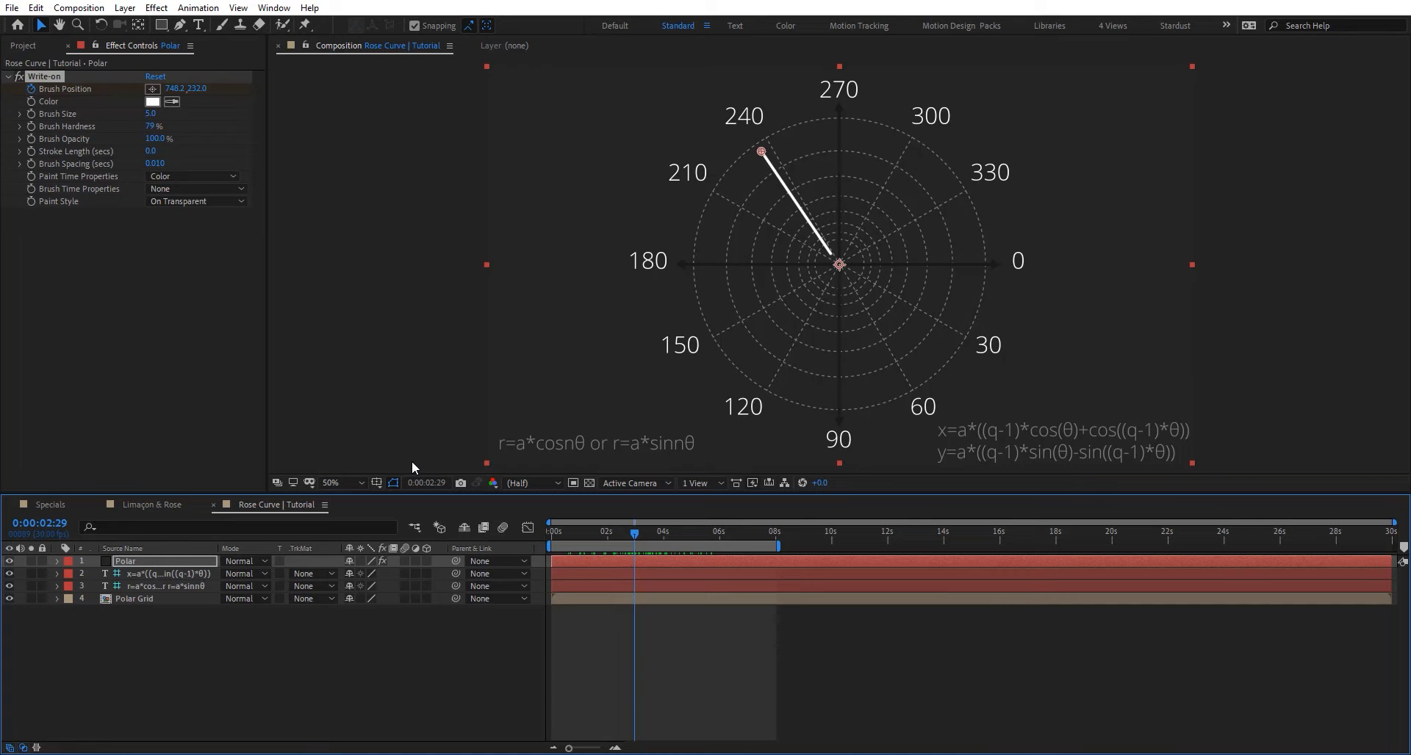
pyautogui.keyDown('alt'); pyautogui.click(31, 90); pyautogui.keyUp('alt')
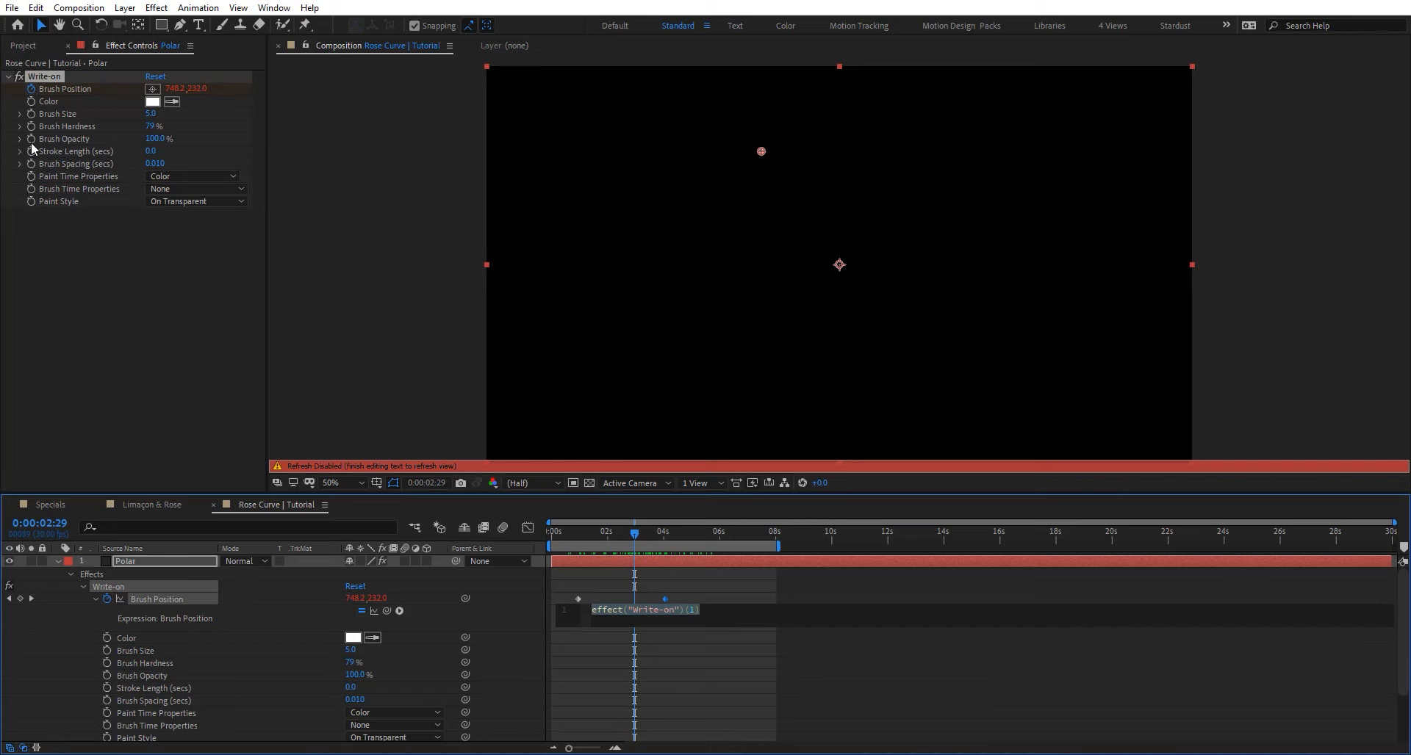
pyautogui.keyDown('alt'); pyautogui.click(31, 89); pyautogui.keyUp('alt')
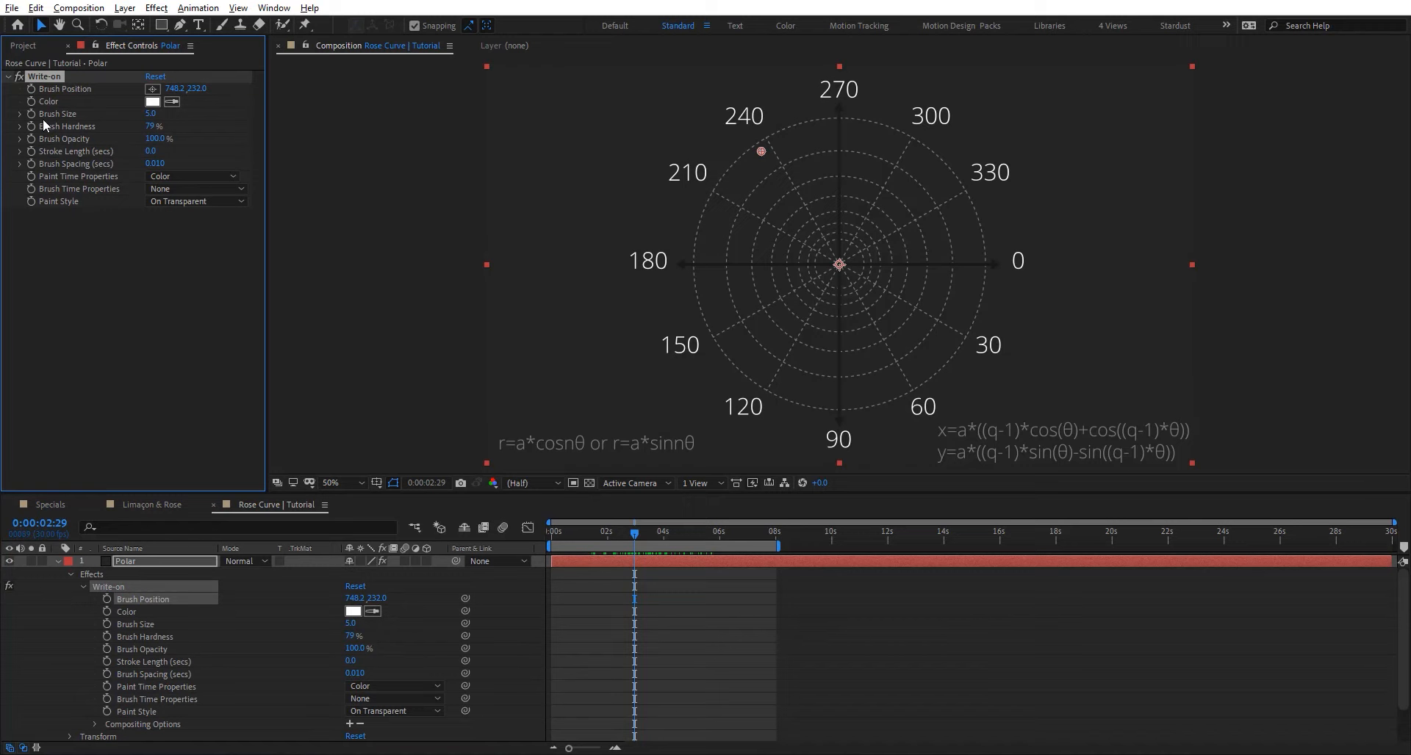
# Set the Write-on effect's Brush Hardness to 97%.
pyautogui.moveTo(150, 127)
pyautogui.mouseDown()
pyautogui.moveTo(243, 128)
pyautogui.moveTo(141, 128)
pyautogui.mouseUp()
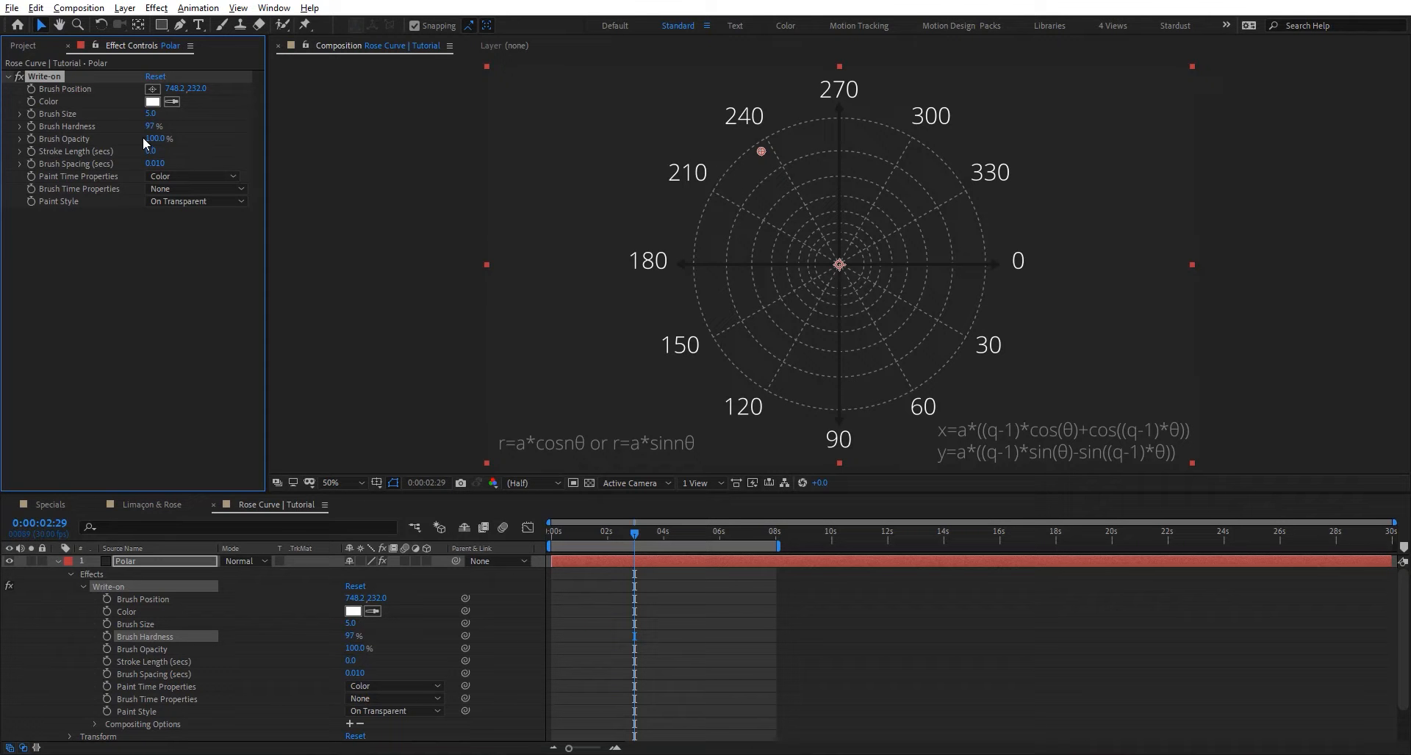
pyautogui.moveTo(146, 139)
pyautogui.mouseDown()
pyautogui.moveTo(193, 141)
pyautogui.moveTo(157, 164)
pyautogui.mouseUp()
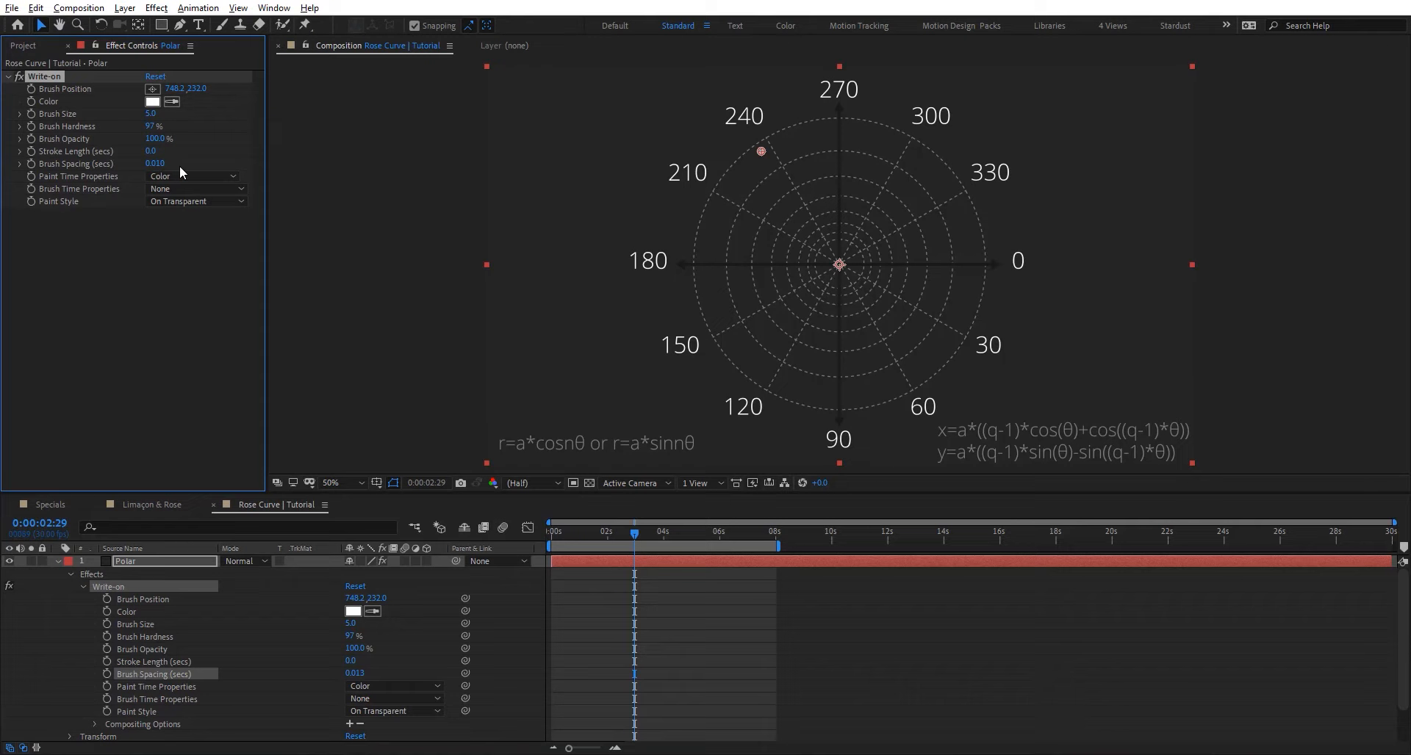
pyautogui.hotkey('ctrl', 'z')
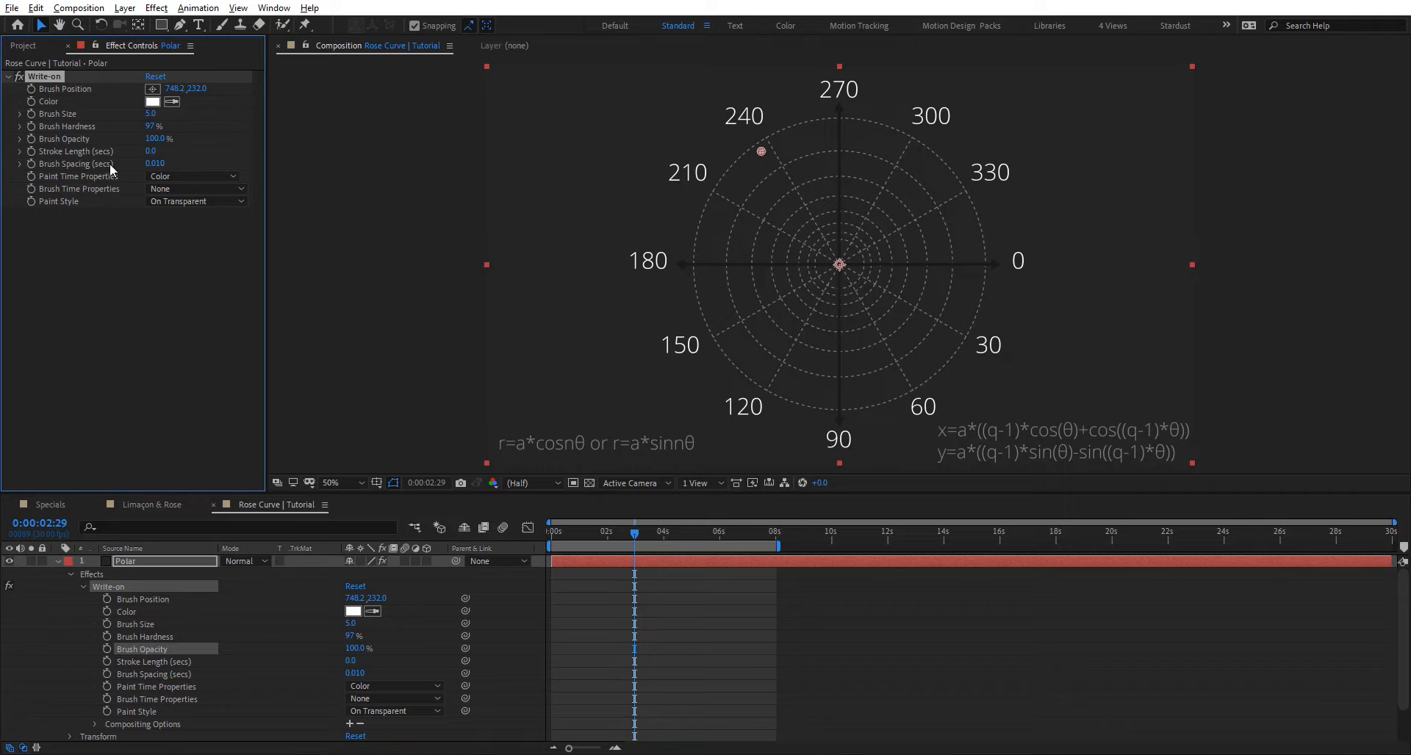
# Add an expression to Brush Position reading r=a*Math.cos(n*θ).
pyautogui.keyDown('alt'); pyautogui.click(32, 88); pyautogui.keyUp('alt')
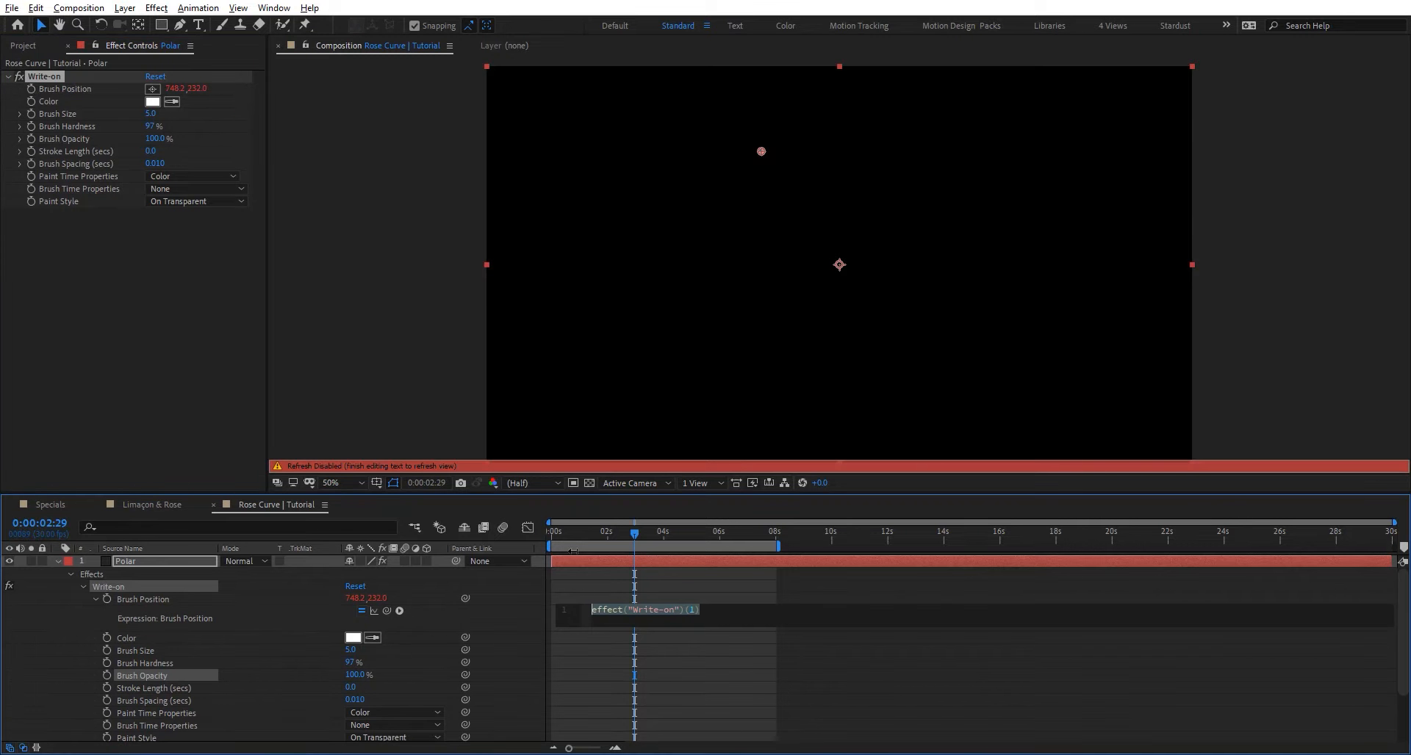
pyautogui.click(715, 609)
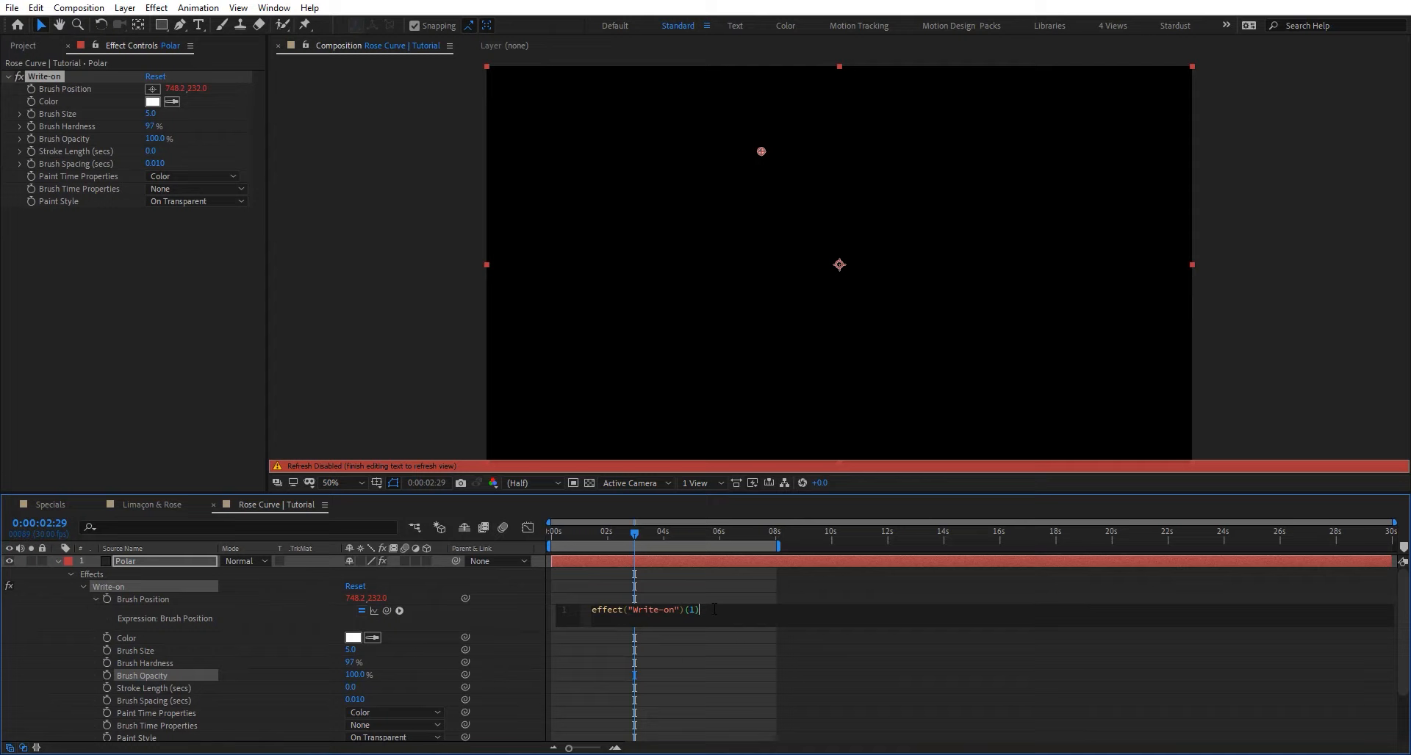
pyautogui.click(169, 589)
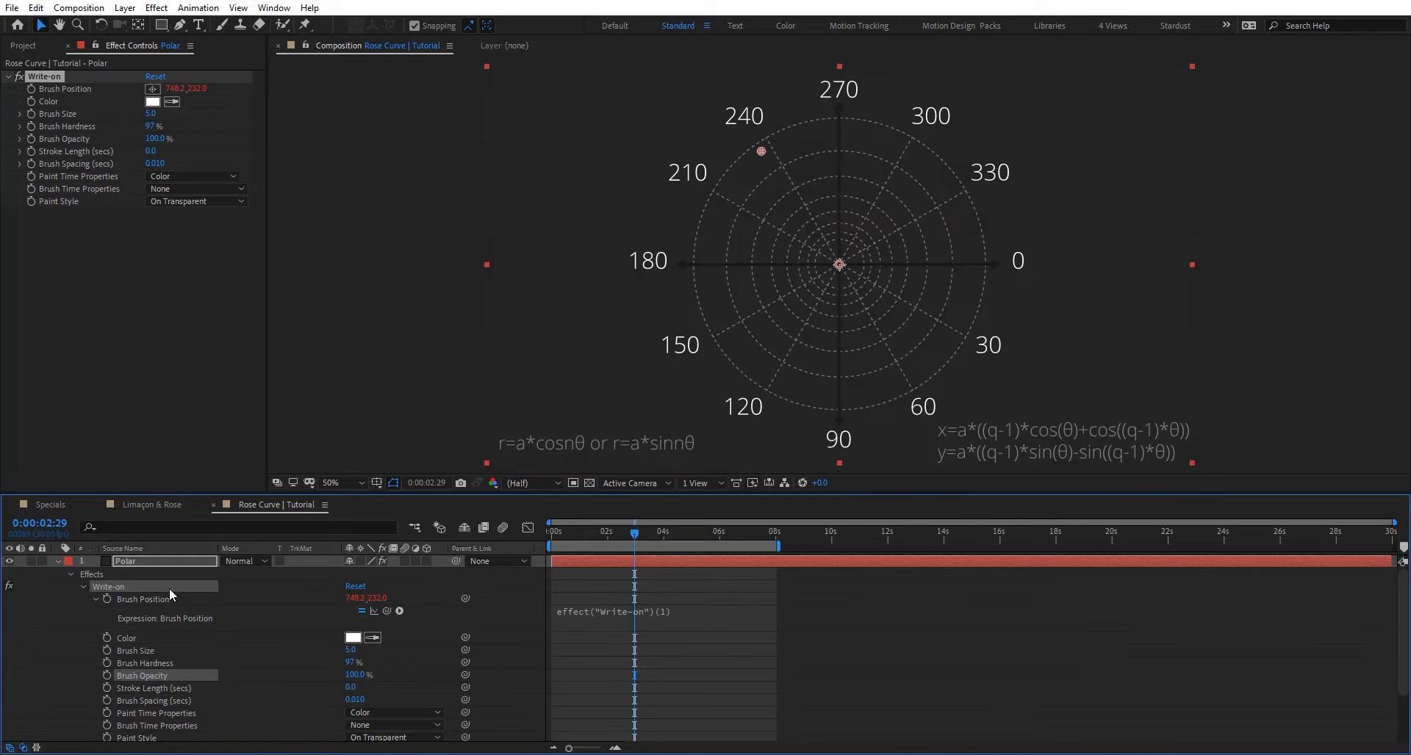
pyautogui.click(676, 612)
pyautogui.write('r')
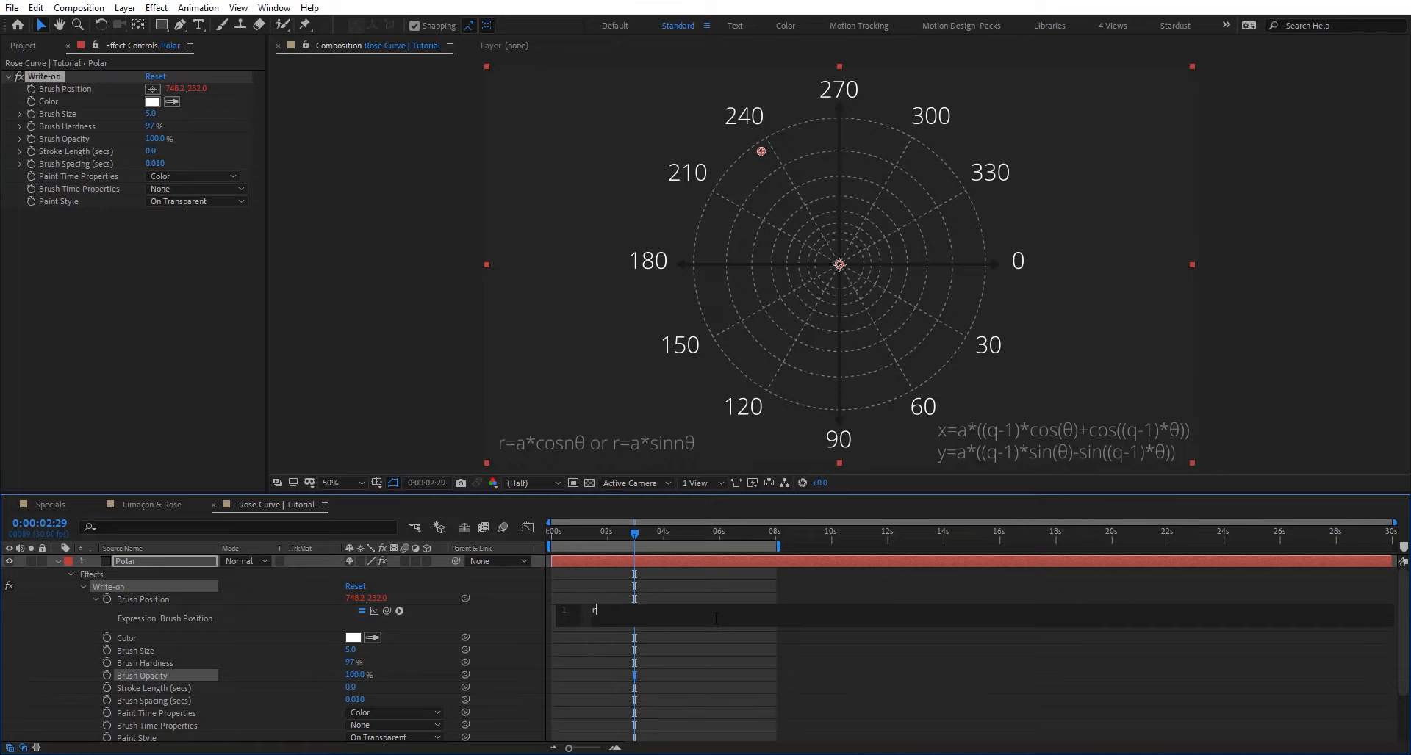
pyautogui.write('=a*Ma')
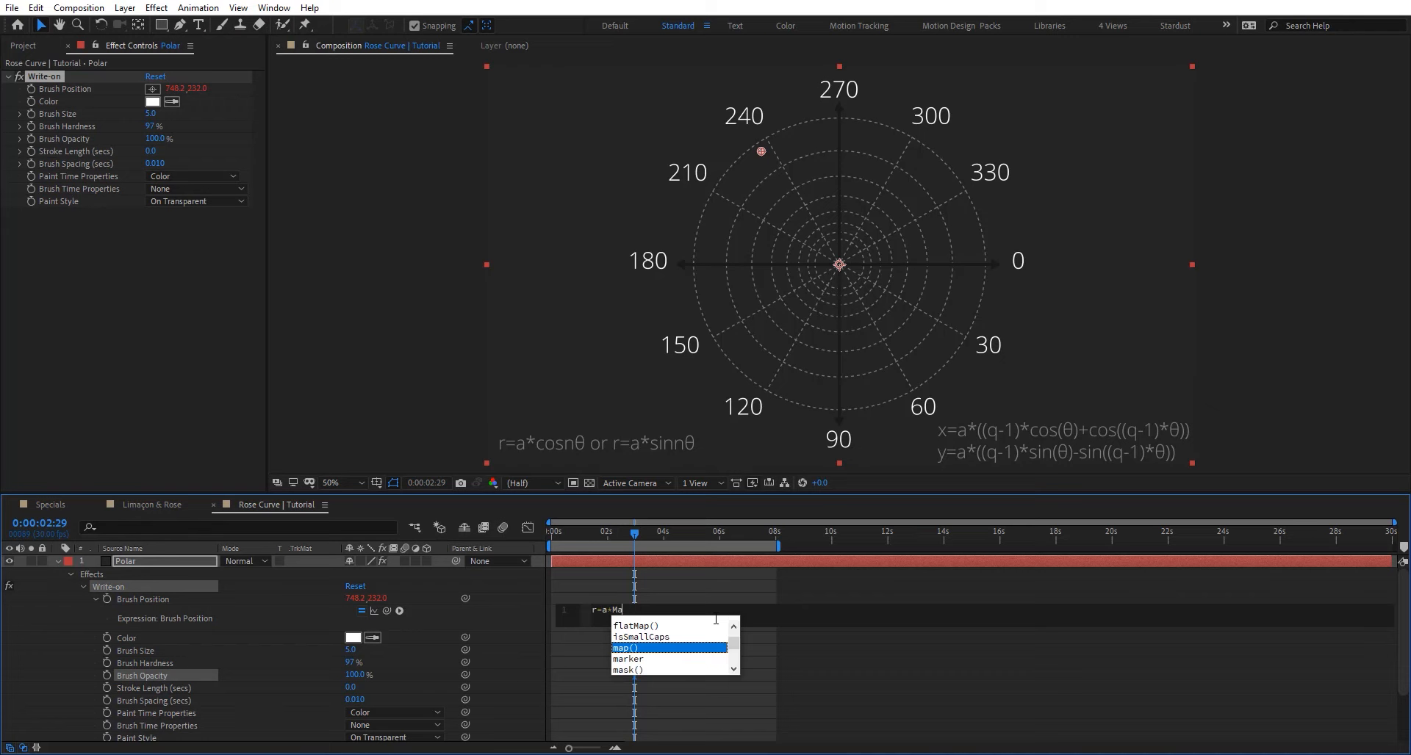
pyautogui.write('th.cos(')
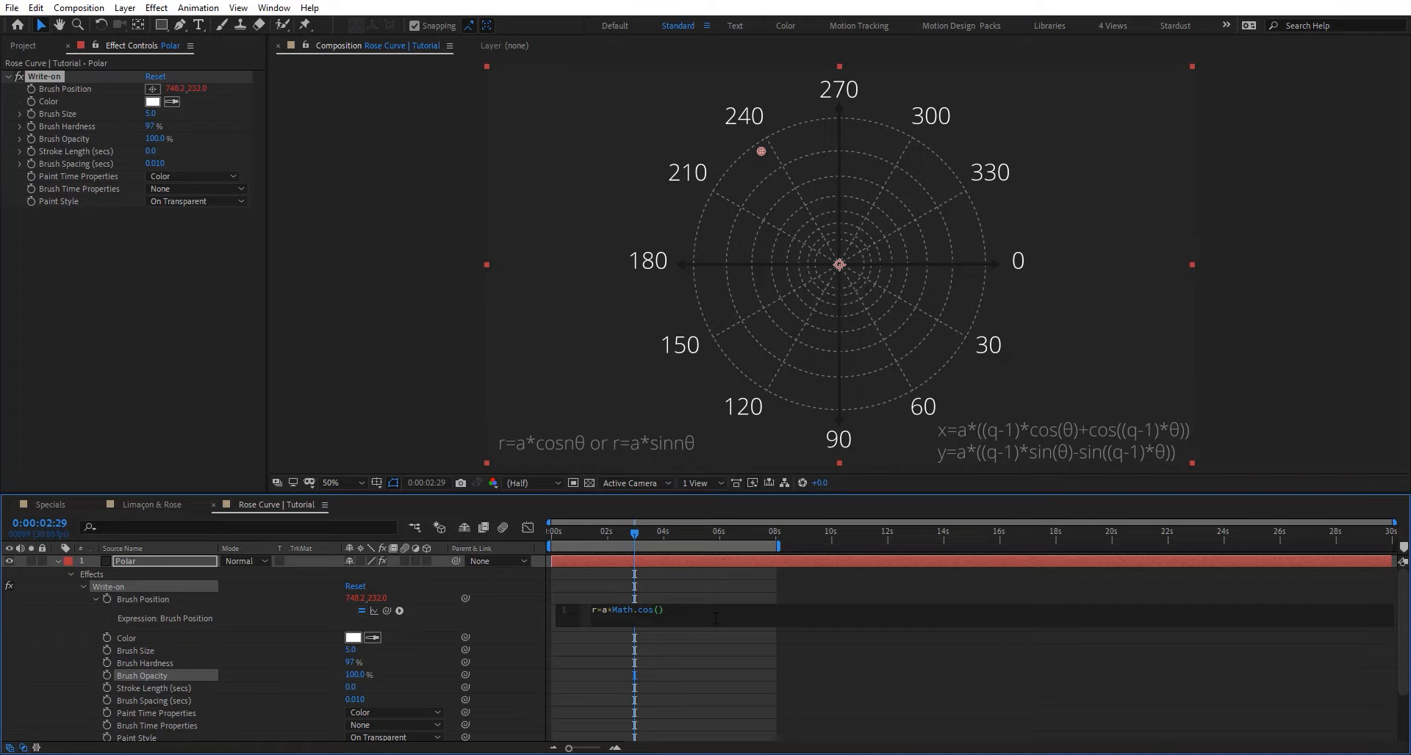
pyautogui.write('n*θ')
pyautogui.press('Return')
# Add an Angle Control effect to the Polar layer and rename it Angle.
pyautogui.click(121, 560)
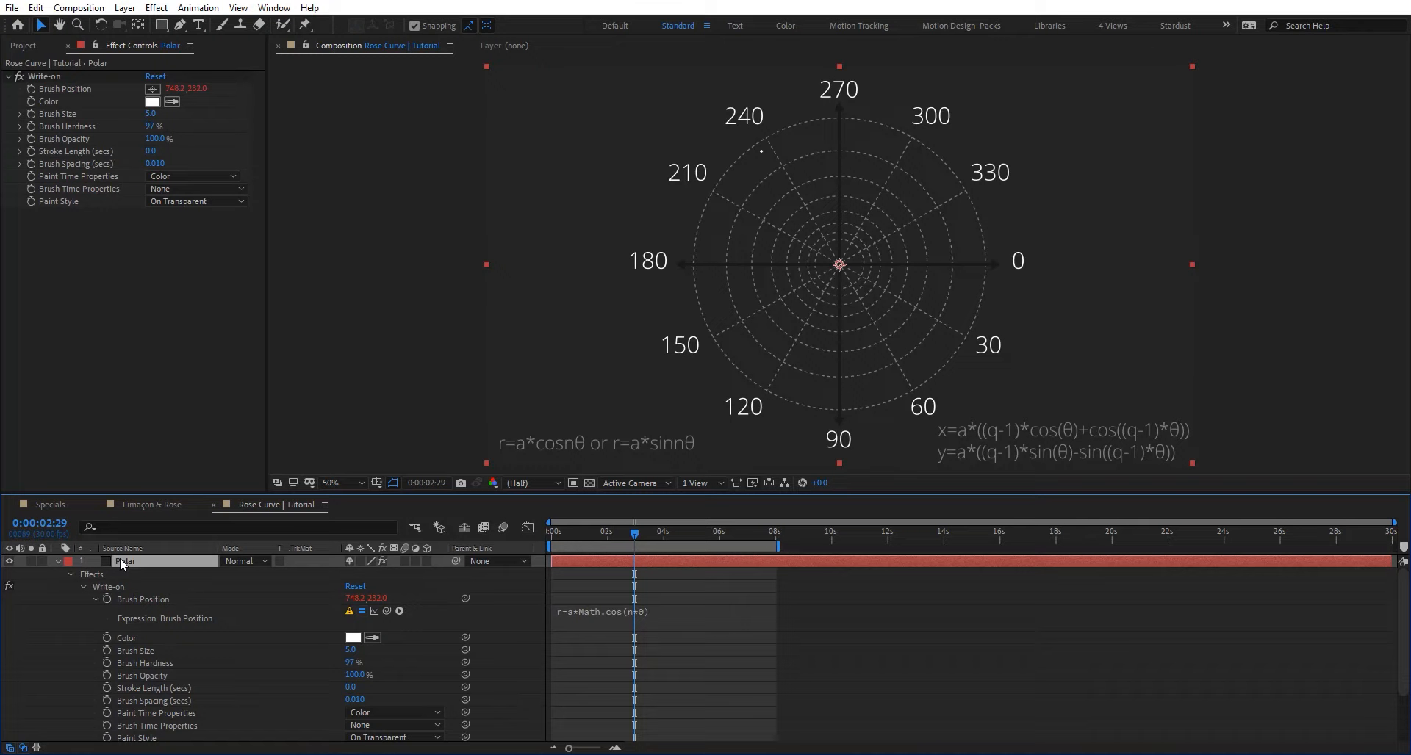
pyautogui.hotkey('ctrl', 'space')
pyautogui.write('ang')
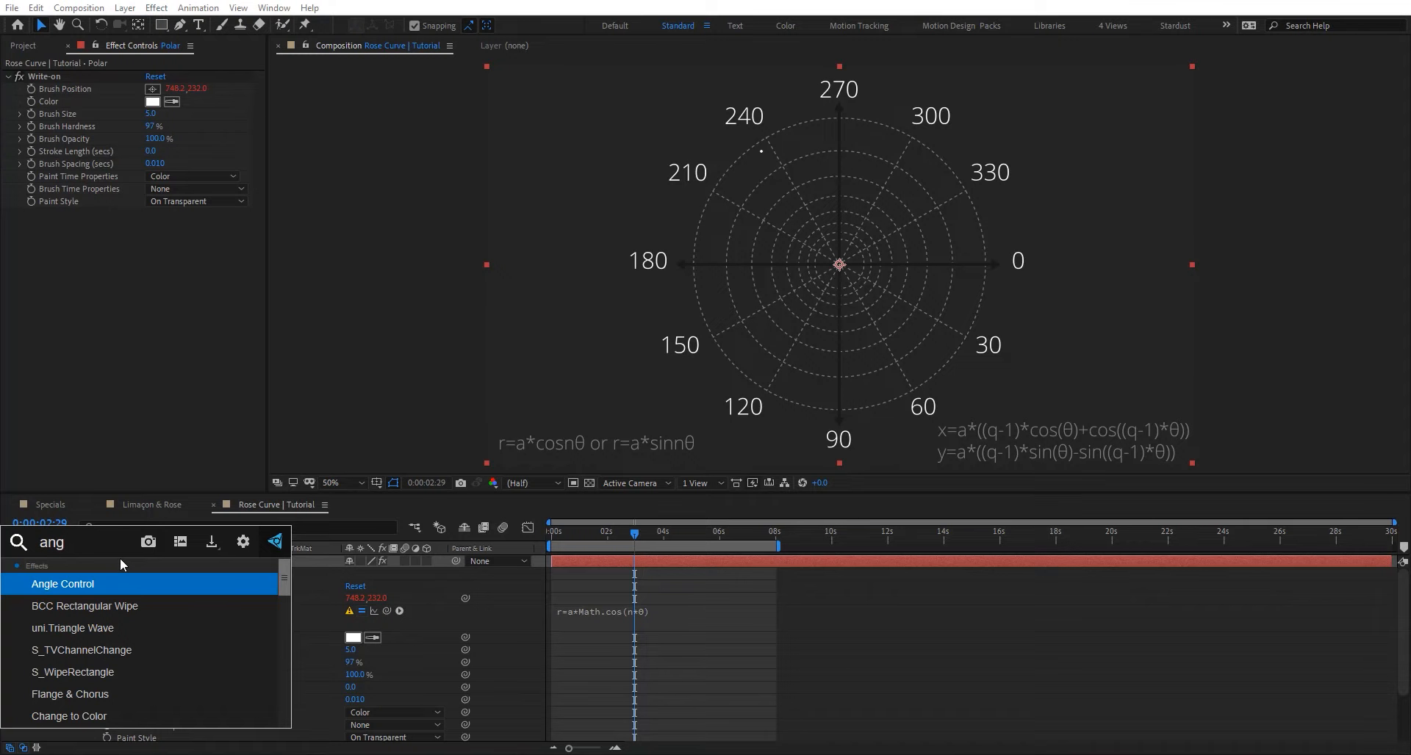
pyautogui.press('Return')
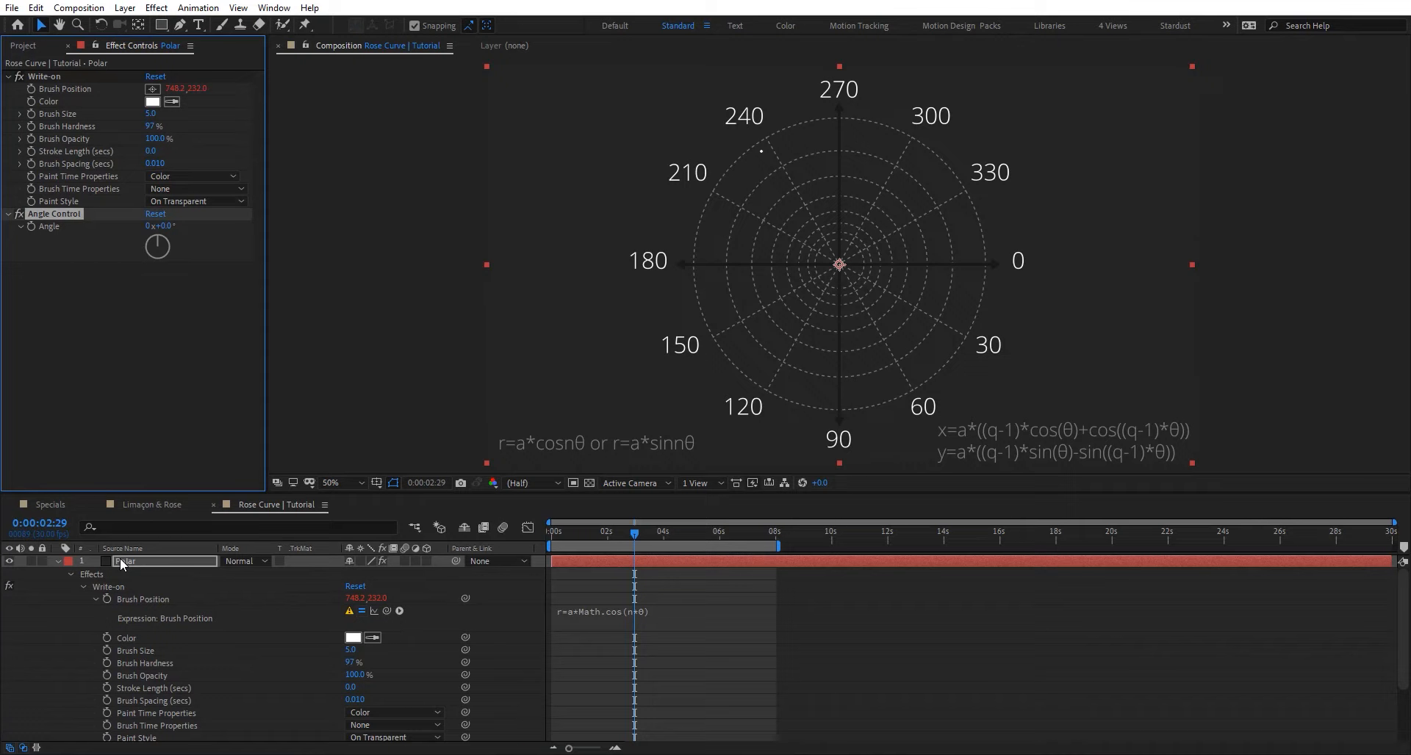
pyautogui.press('Return')
pyautogui.press('Right')
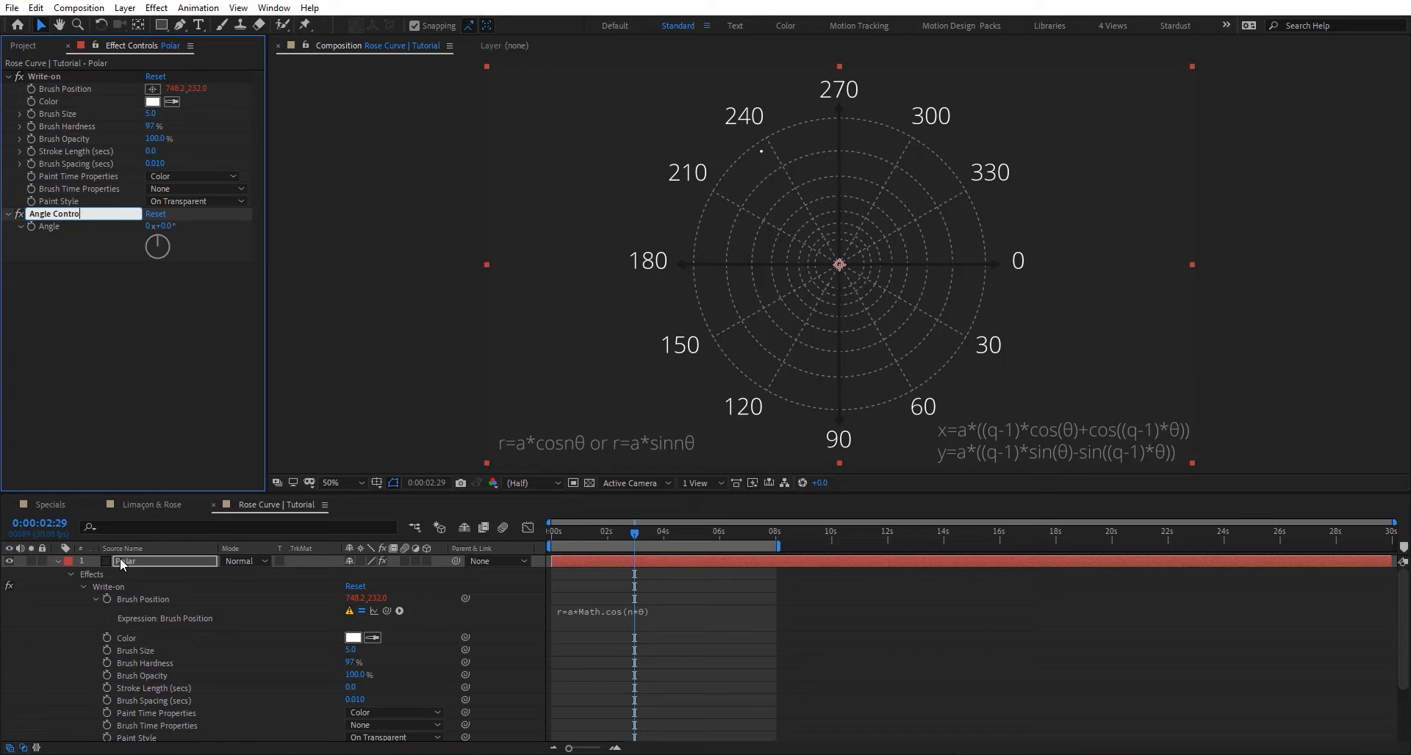
pyautogui.press('BackSpace')
pyautogui.press('BackSpace')
pyautogui.press('BackSpace')
pyautogui.press('BackSpace')
pyautogui.press('BackSpace')
pyautogui.press('BackSpace')
pyautogui.press('BackSpace')
pyautogui.press('BackSpace')
pyautogui.press('Return')
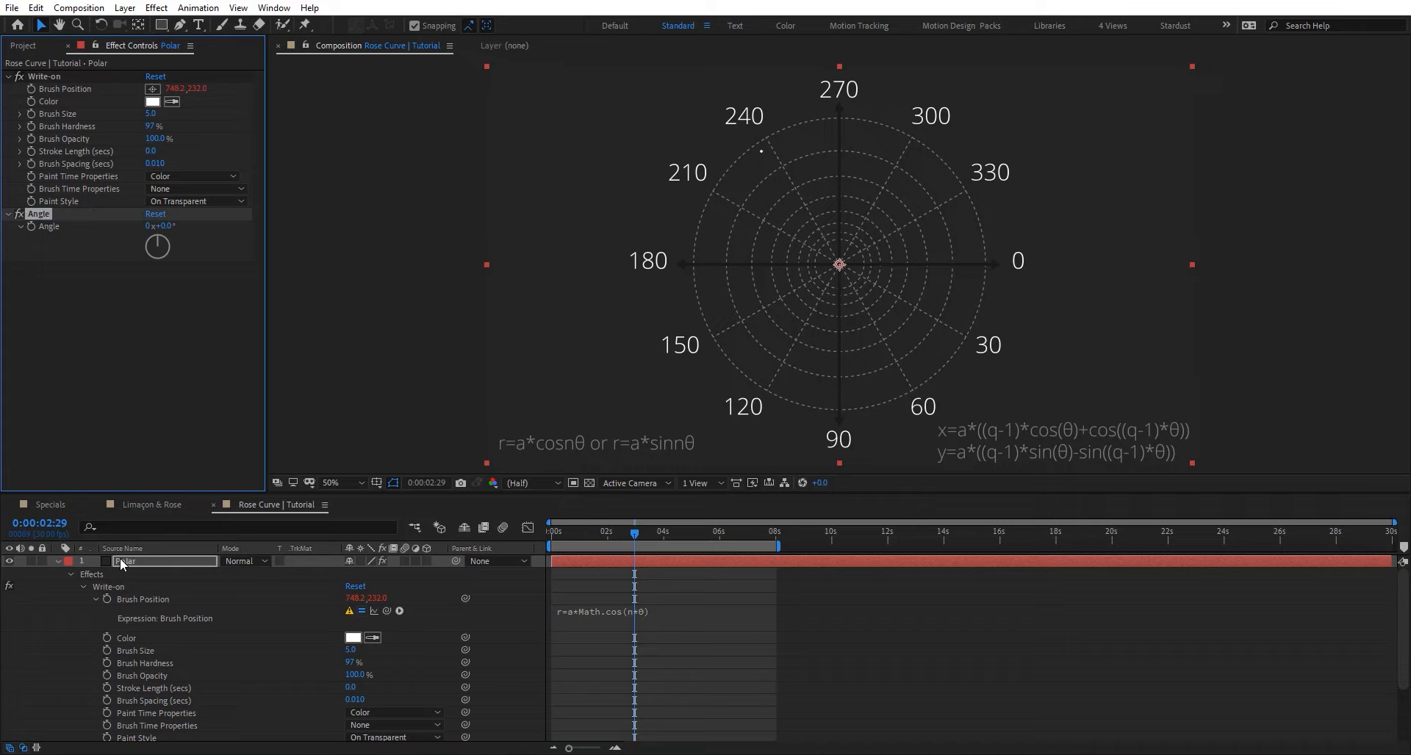
# Add a Slider Control effect to the Polar layer and rename it a.
pyautogui.hotkey('ctrl', 'space')
pyautogui.write('slider')
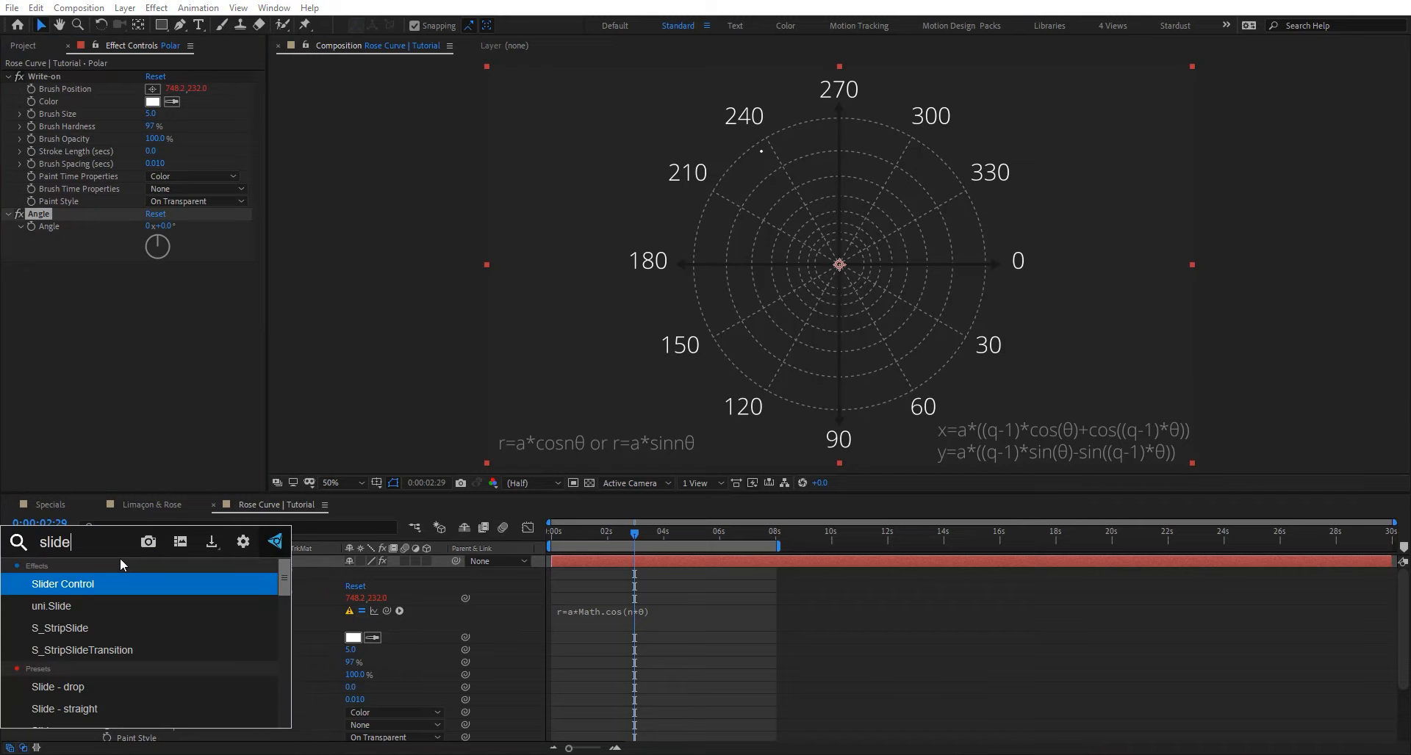
pyautogui.press('Return')
pyautogui.press('Return')
pyautogui.write('A')
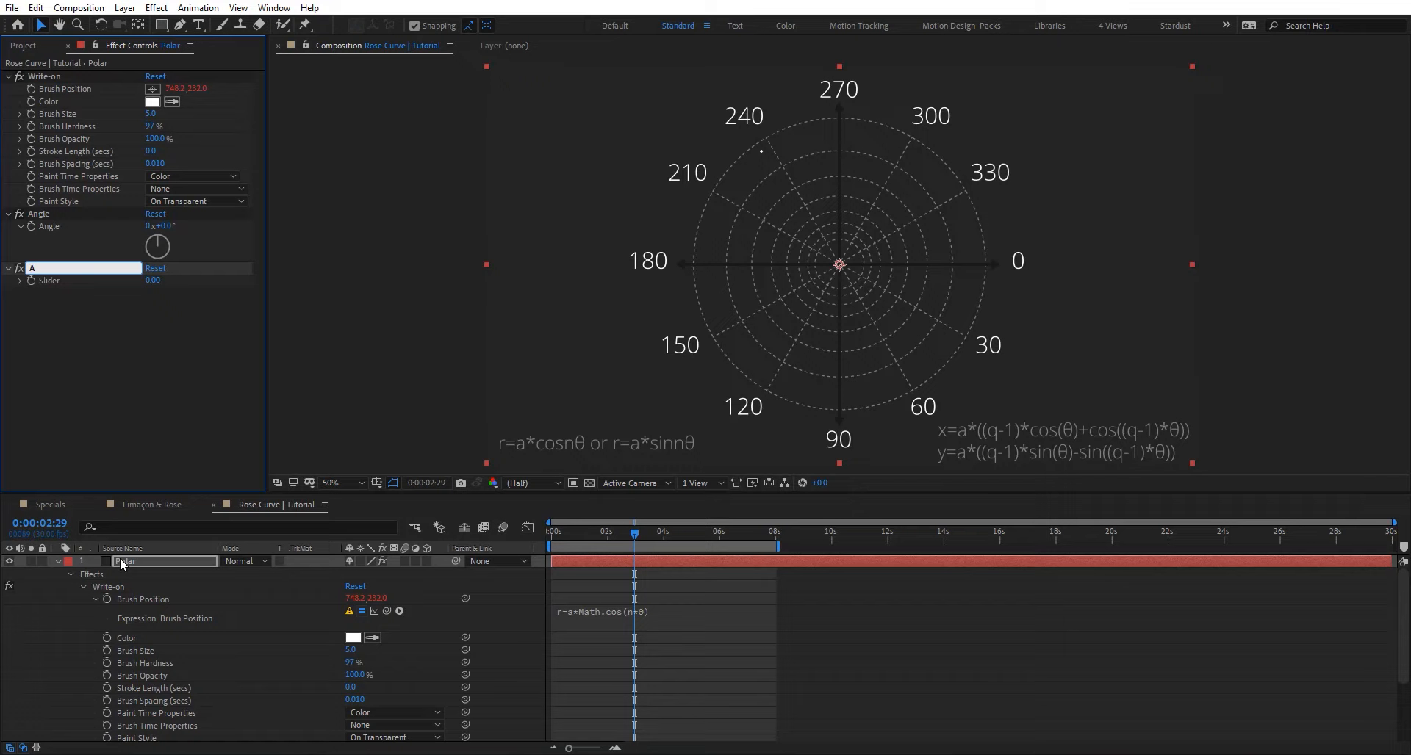
pyautogui.press('Return')
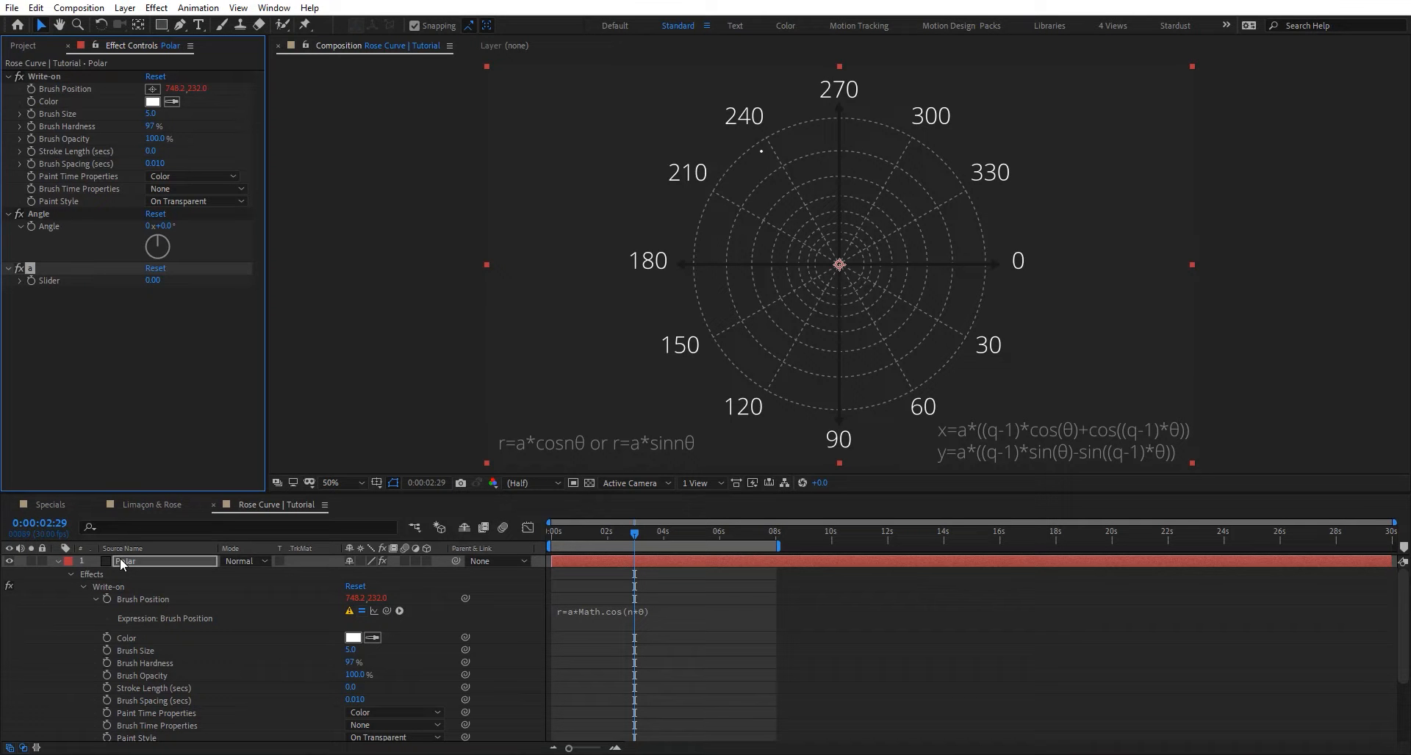
# Duplicate the slider effect twice, renaming the copies n and Size.
pyautogui.hotkey('ctrl', 'd')
pyautogui.press('Return')
pyautogui.write('n')
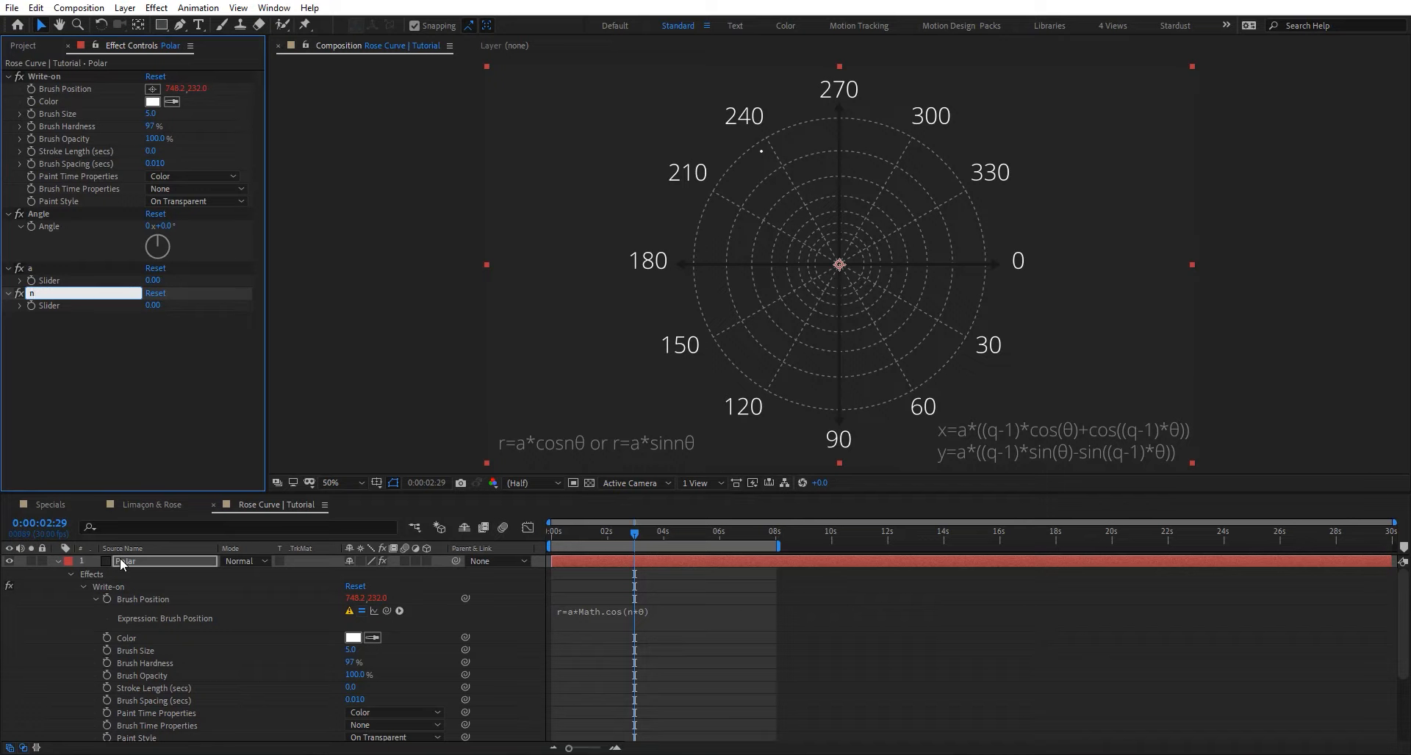
pyautogui.press('Return')
pyautogui.hotkey('ctrl', 'd')
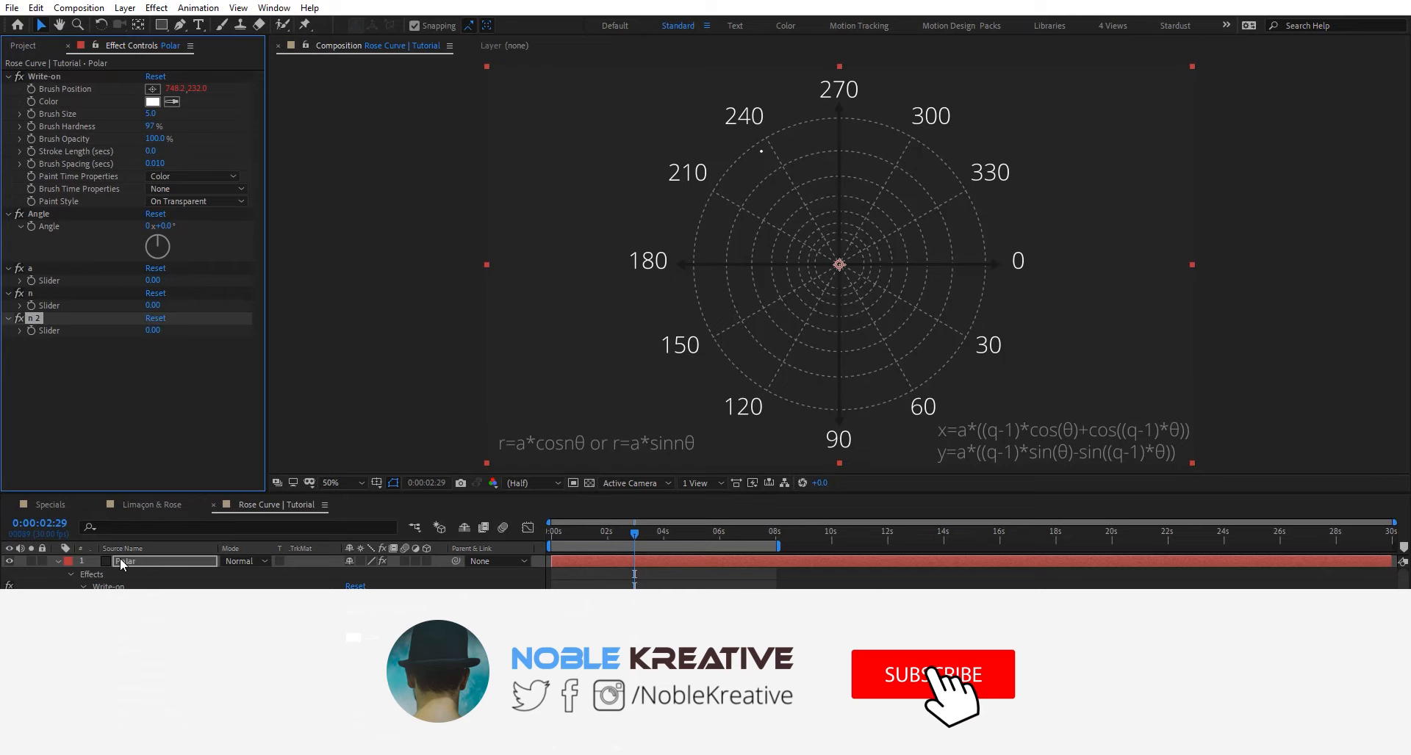
pyautogui.press('Return')
pyautogui.write('Size')
pyautogui.press('Return')
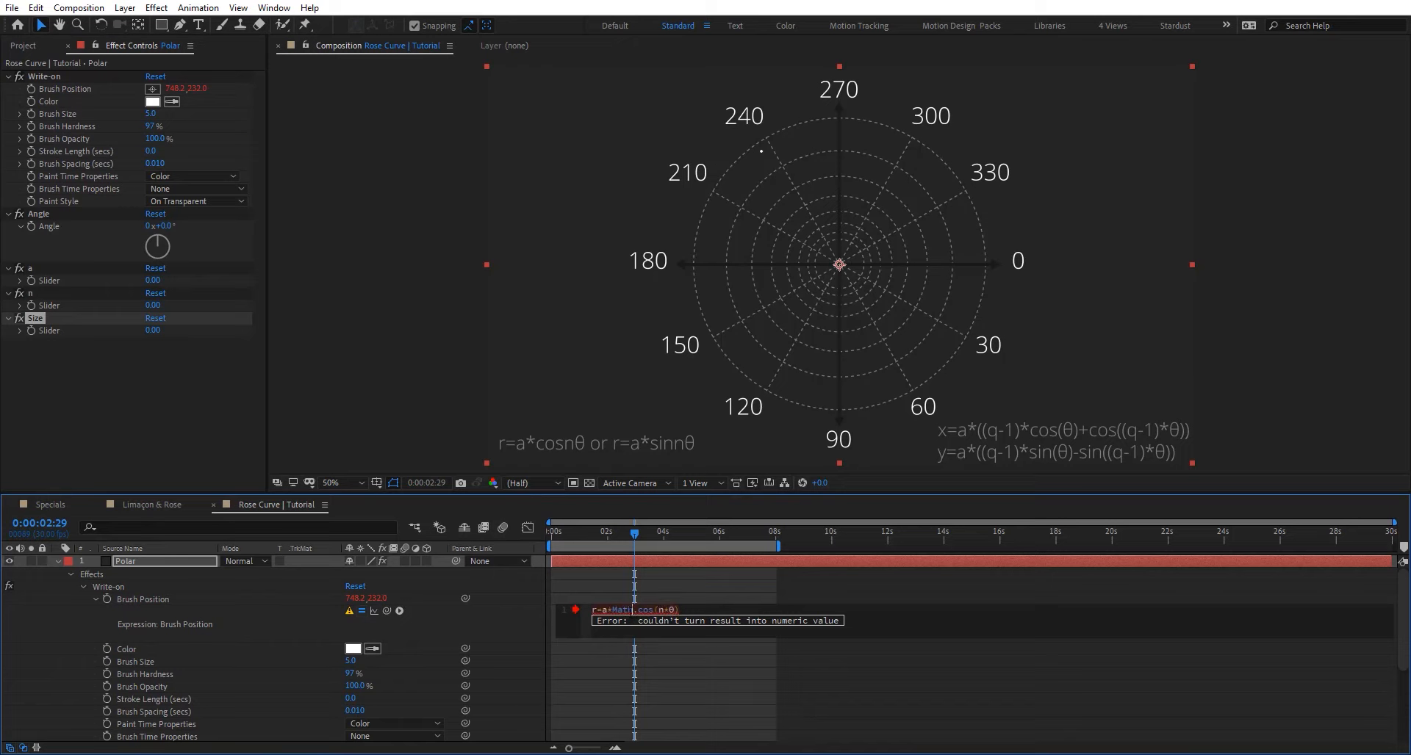
# Above the r line in the Brush Position expression, define i linked to the Angle control and a linked to the a slider.
pyautogui.press('Return')
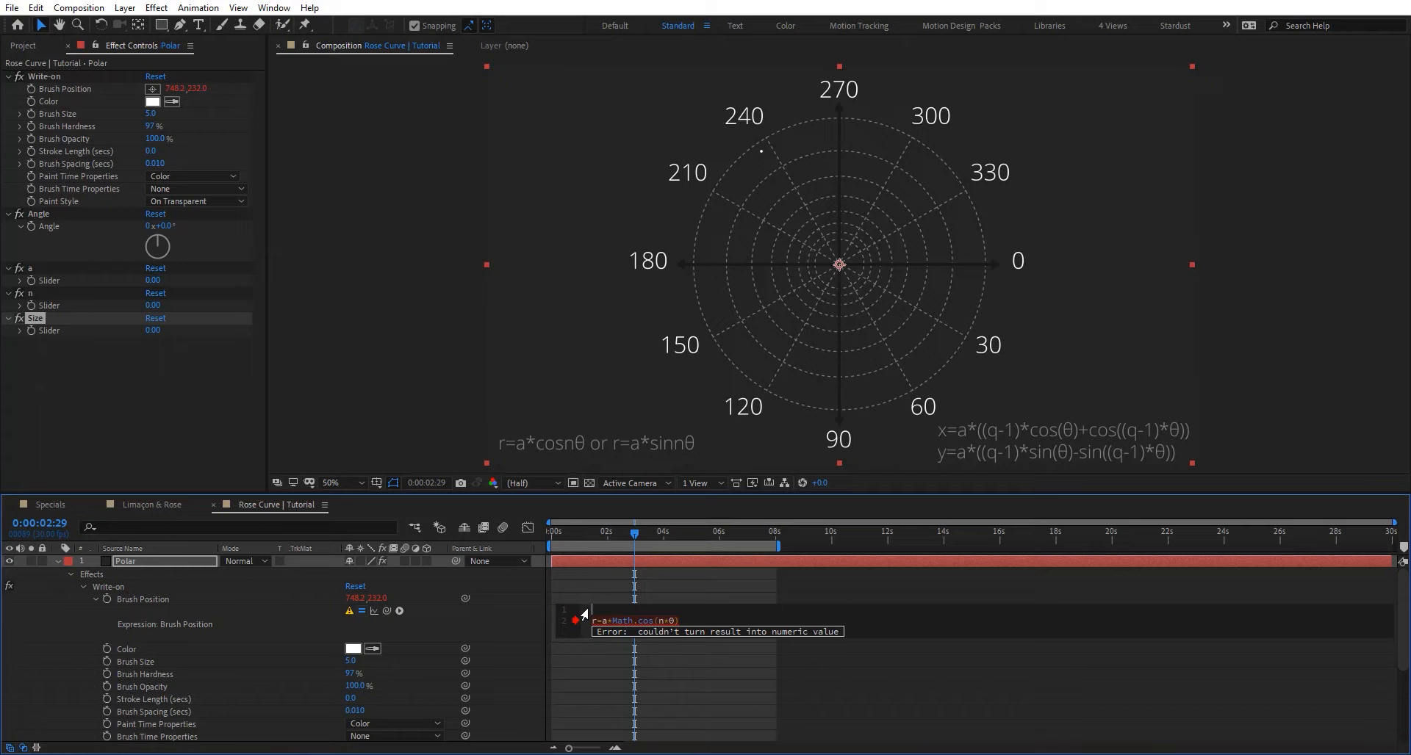
pyautogui.write('i=')
pyautogui.moveTo(387, 611)
pyautogui.mouseDown()
pyautogui.moveTo(134, 328)
pyautogui.moveTo(67, 226)
pyautogui.mouseUp()
pyautogui.press('Return')
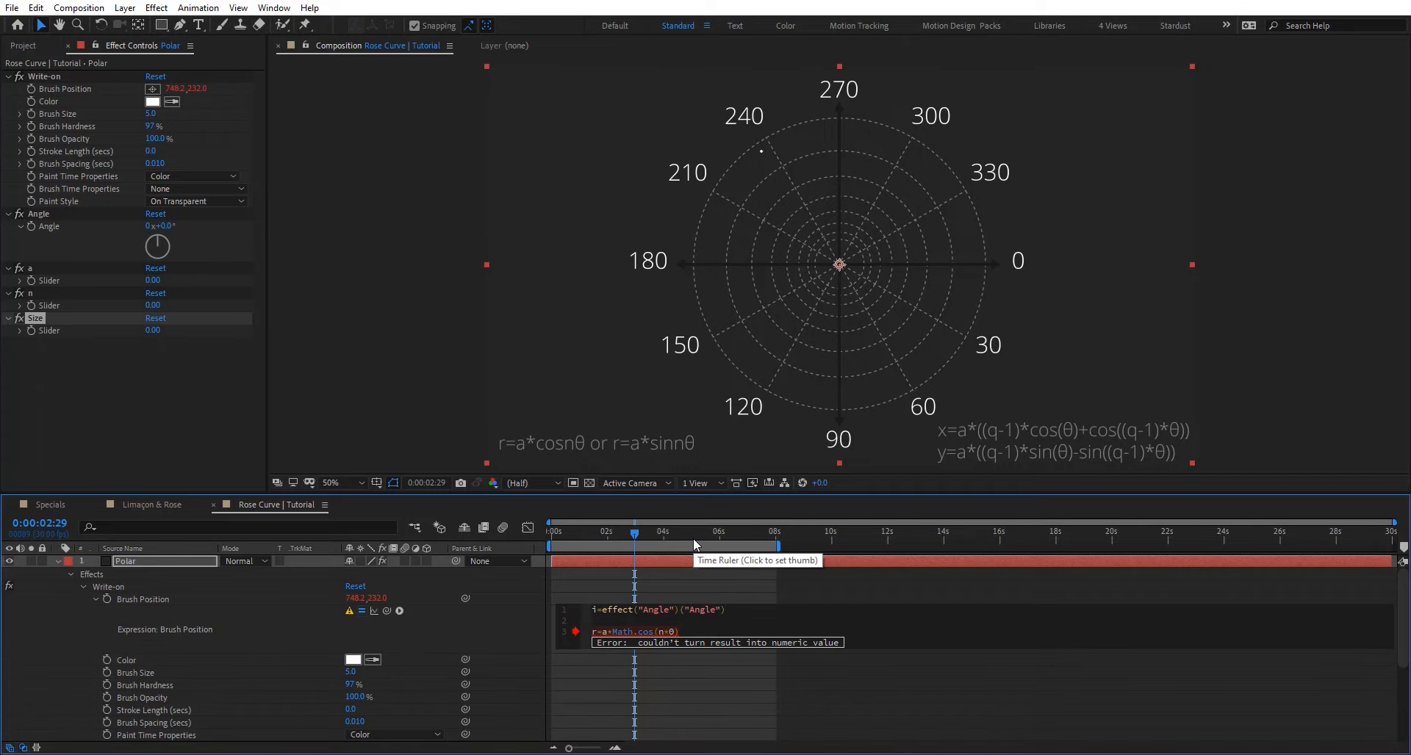
pyautogui.write('a=')
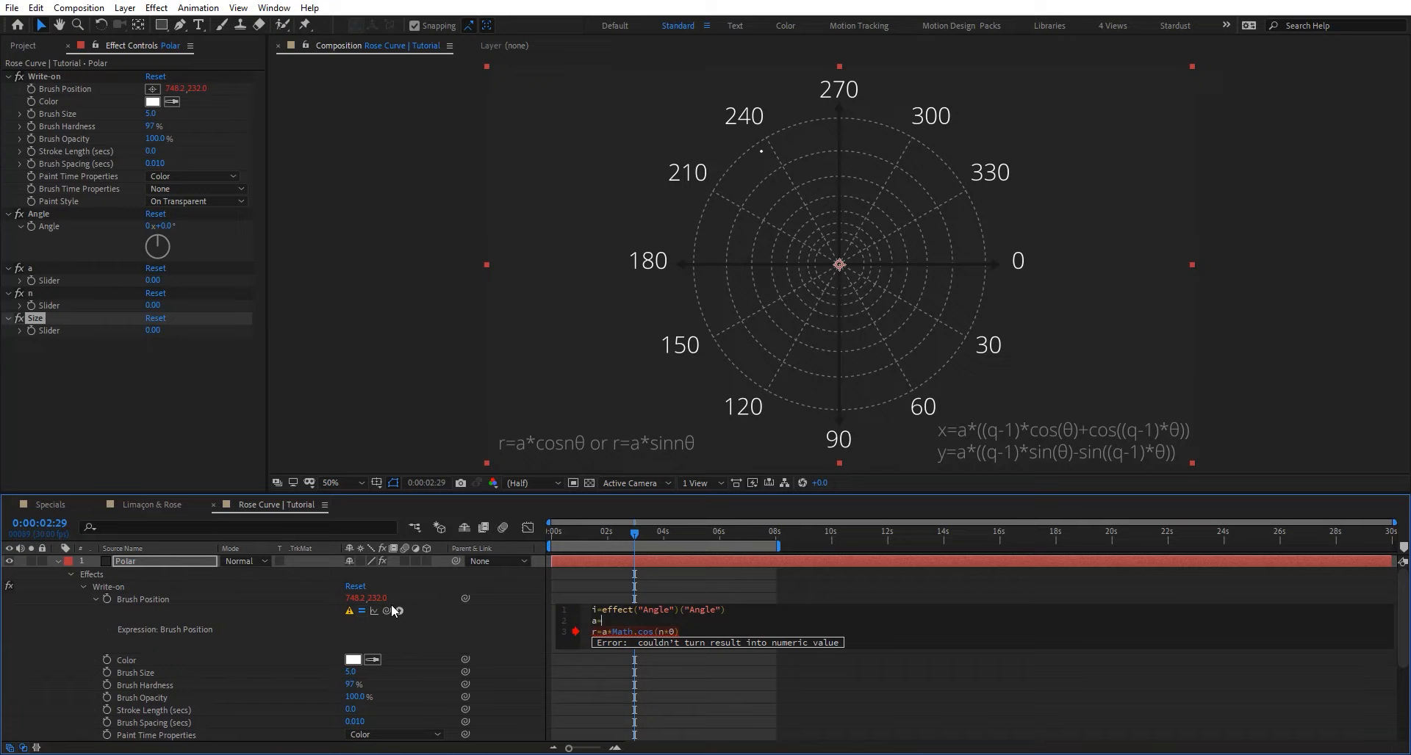
pyautogui.moveTo(387, 610)
pyautogui.mouseDown()
pyautogui.moveTo(11, 235)
pyautogui.moveTo(94, 282)
pyautogui.mouseUp()
# Add expression variables n and Size on new lines, linked to the n and Size sliders.
pyautogui.press('Return')
pyautogui.write('n=')
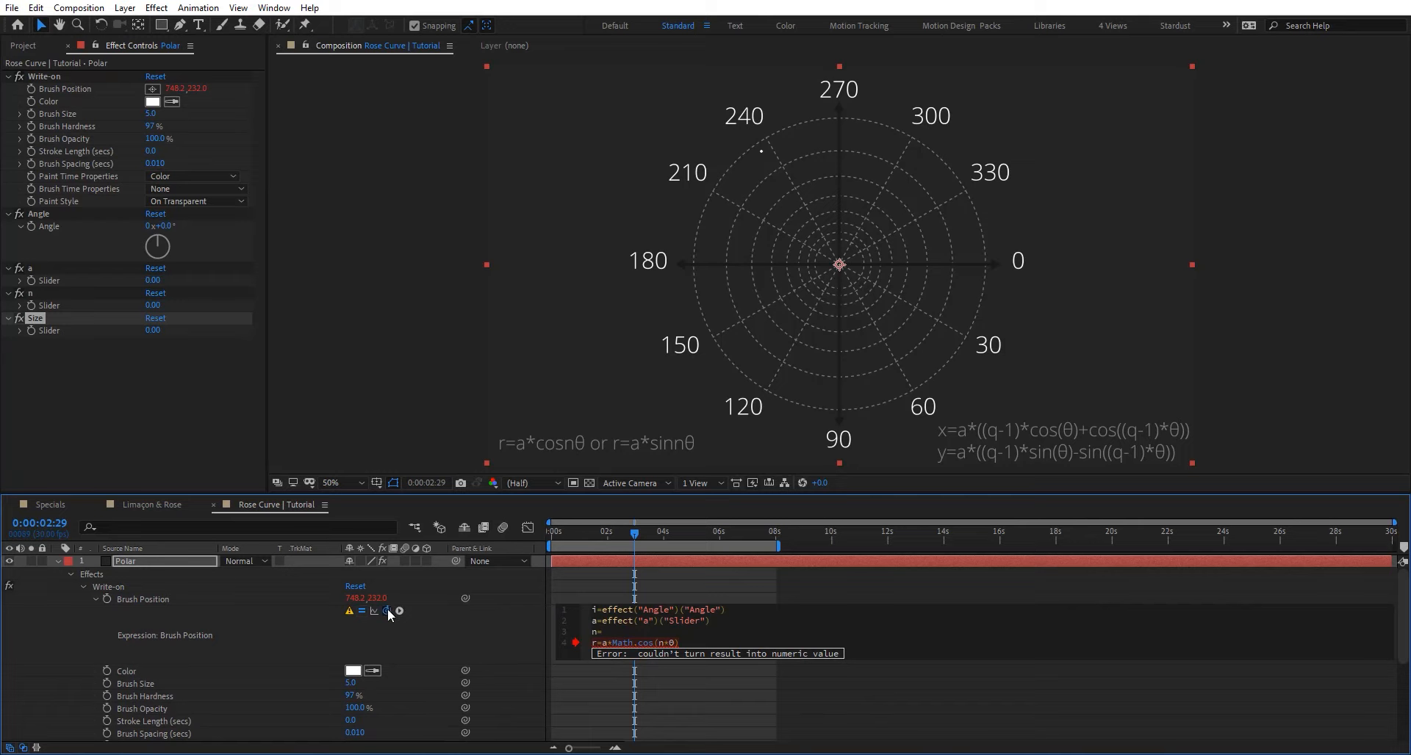
pyautogui.moveTo(386, 610)
pyautogui.mouseDown()
pyautogui.moveTo(82, 372)
pyautogui.moveTo(50, 304)
pyautogui.mouseUp()
pyautogui.press('Return')
pyautogui.write('Size')
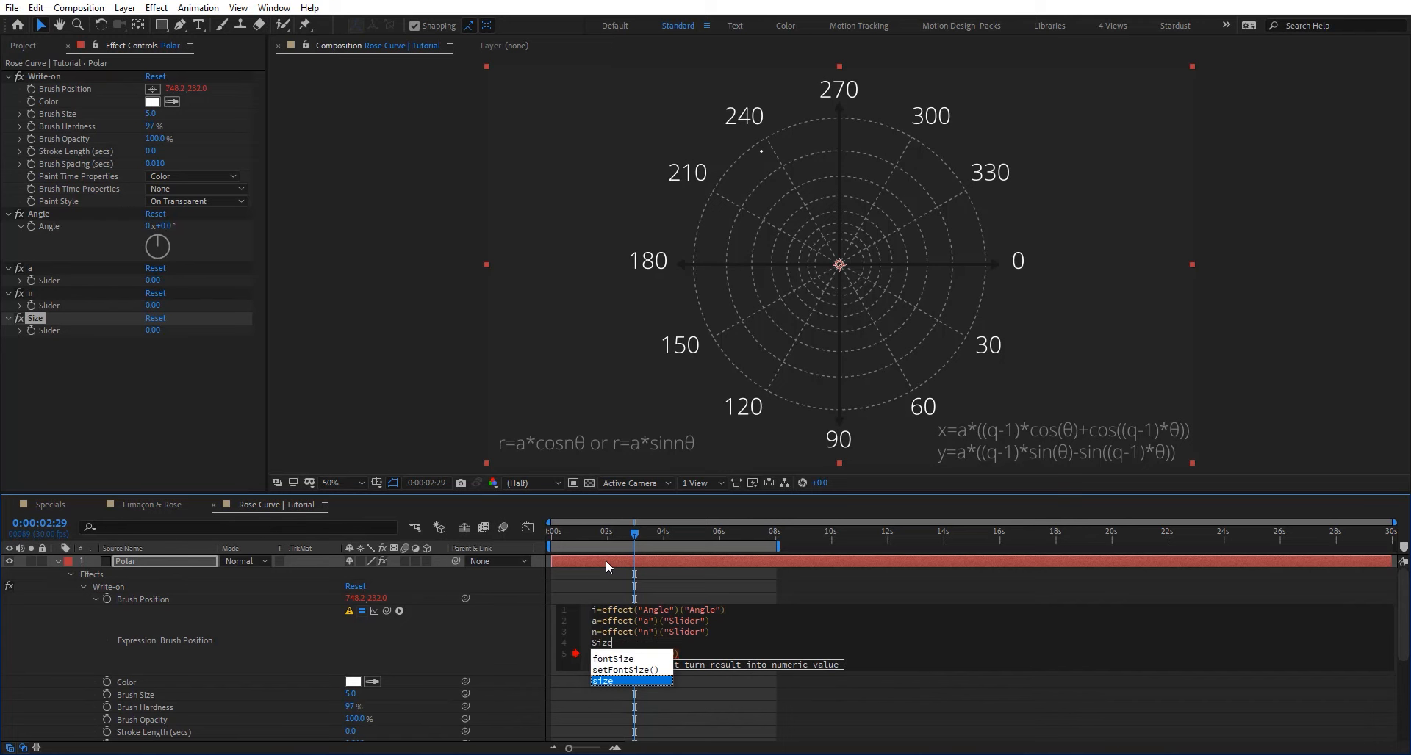
pyautogui.write('=')
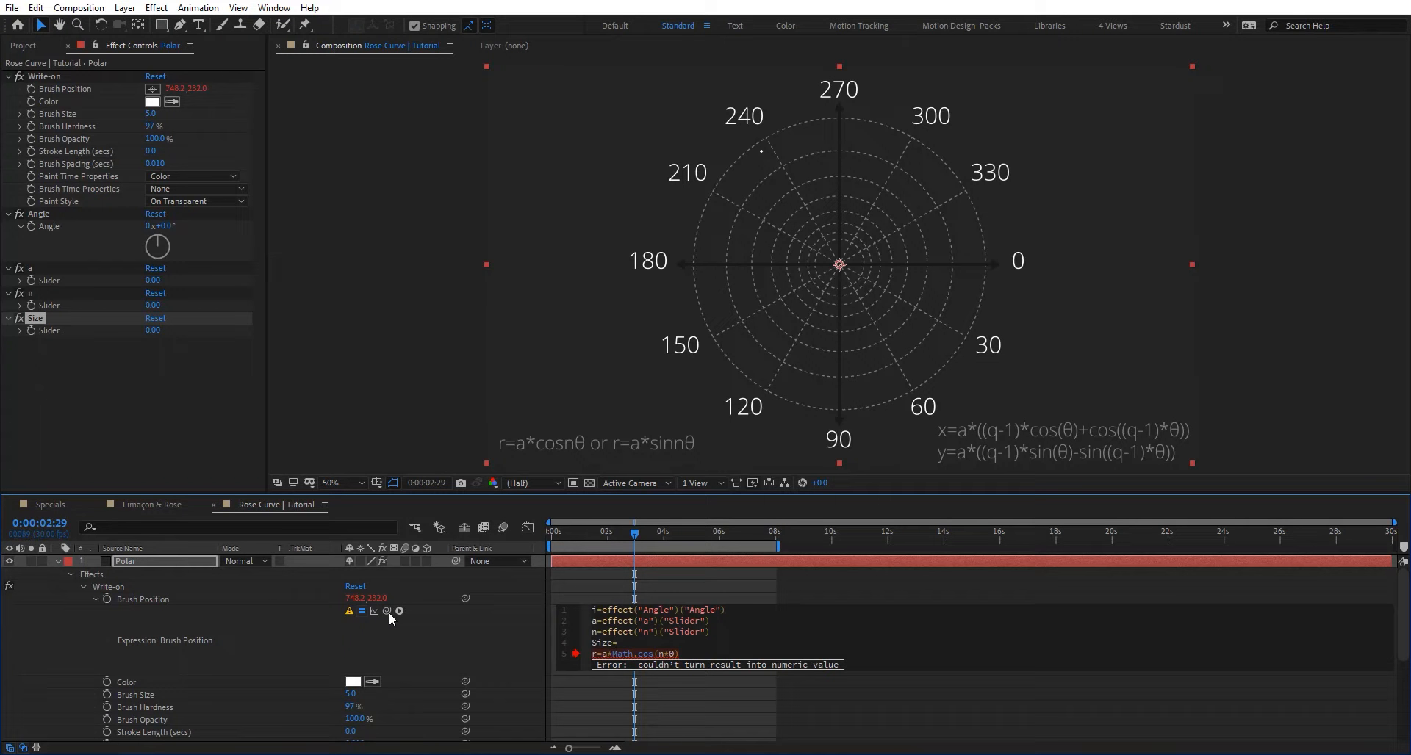
pyautogui.moveTo(390, 611); pyautogui.dragTo(46, 332)
# Leave a blank line below the variables and add angle=i/360*time*360 to the expression.
pyautogui.press('Return')
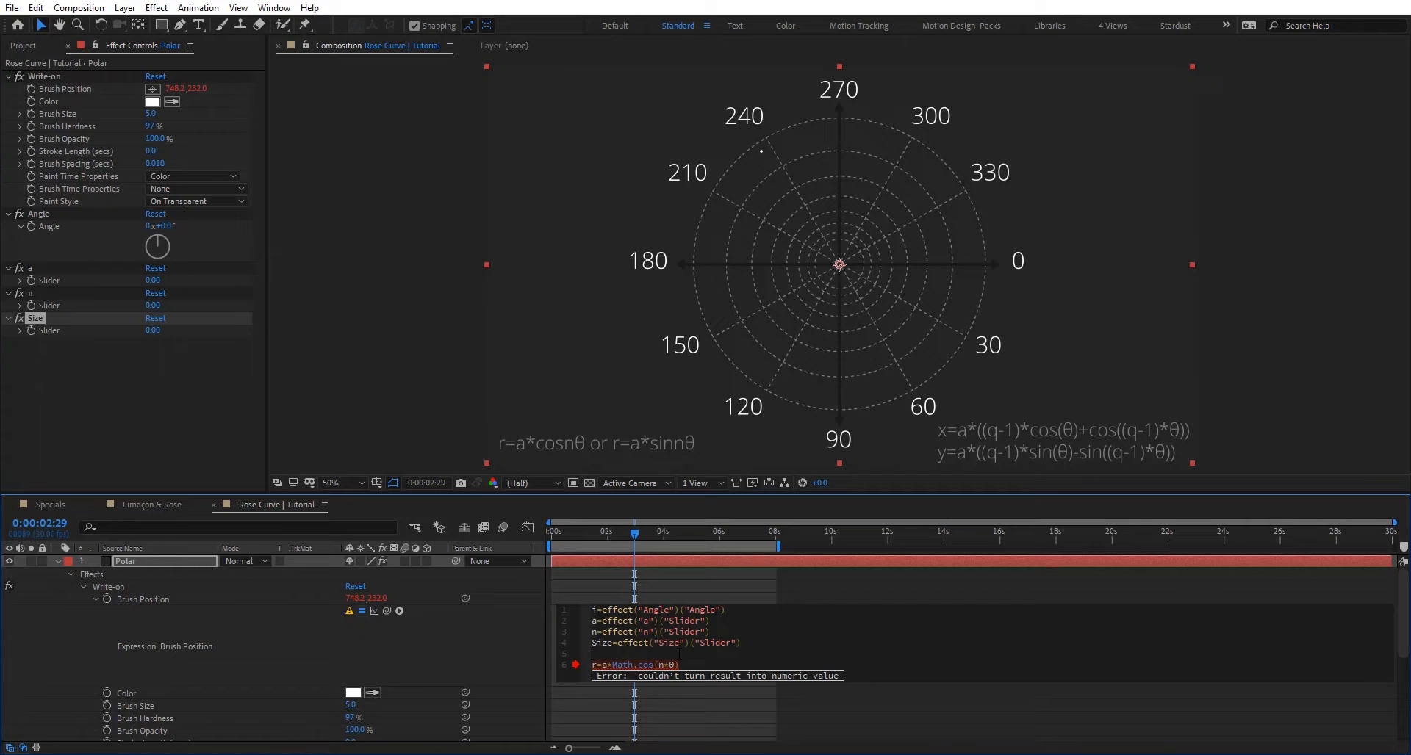
pyautogui.press('Return')
pyautogui.write('an')
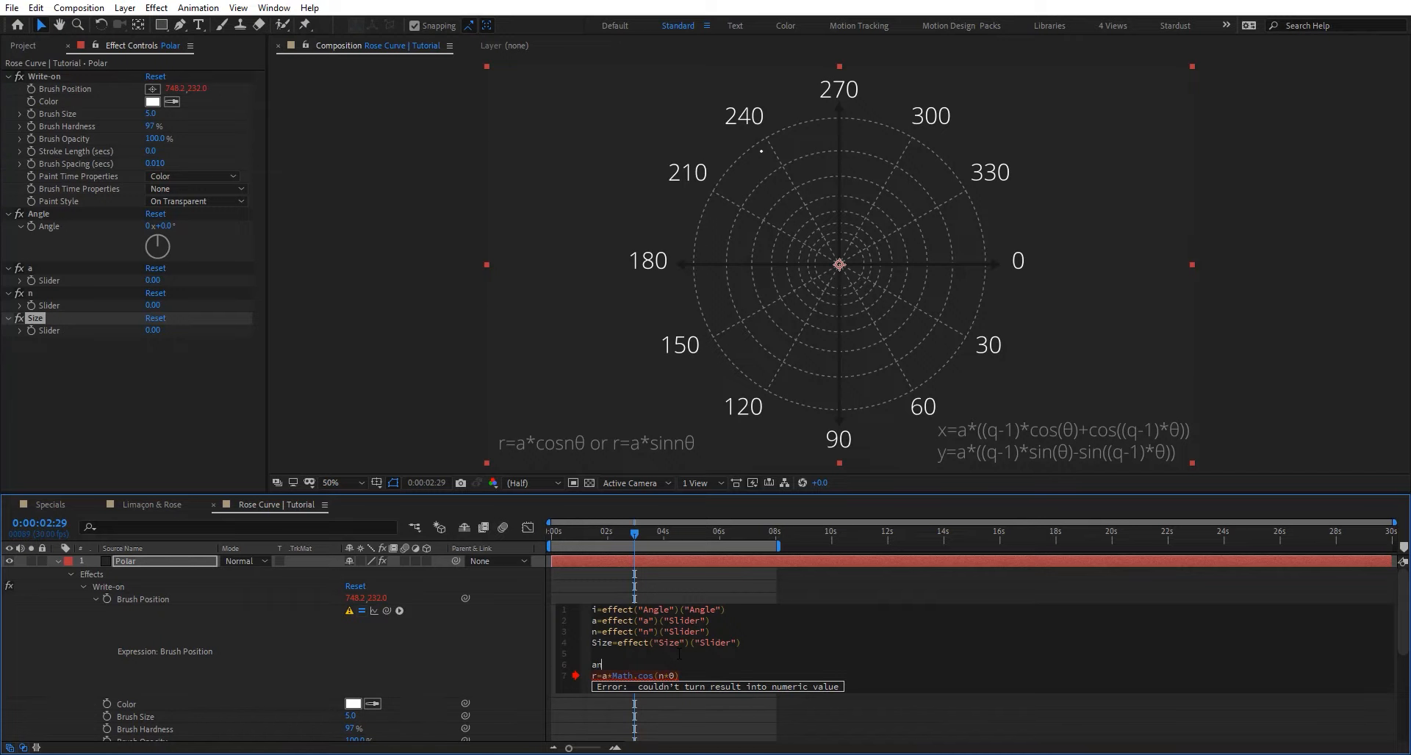
pyautogui.write('gle=i/360*time*360')
pyautogui.press('Return')
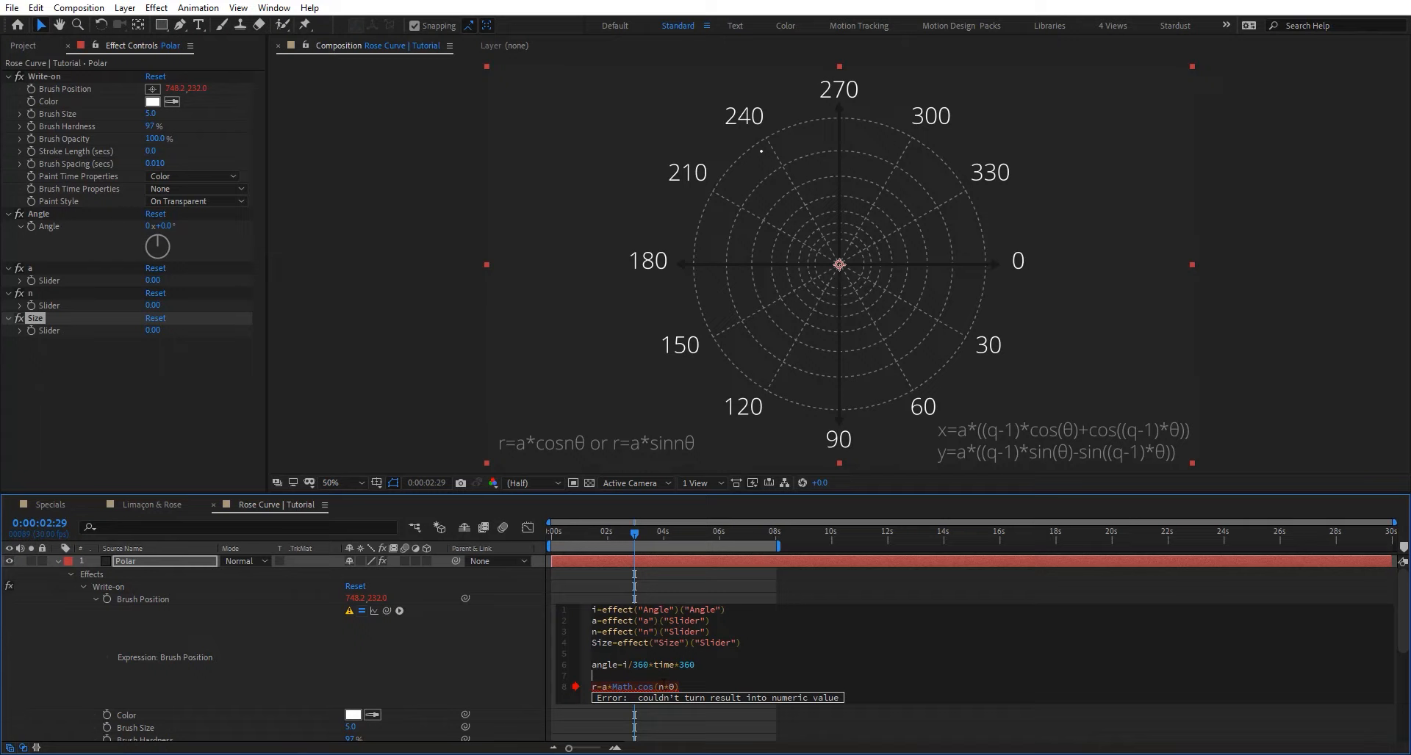
# Replace θ in the r formula with 2*Math.PI*time and start a new line below it.
pyautogui.press('BackSpace')
pyautogui.write('2*Math.PI')
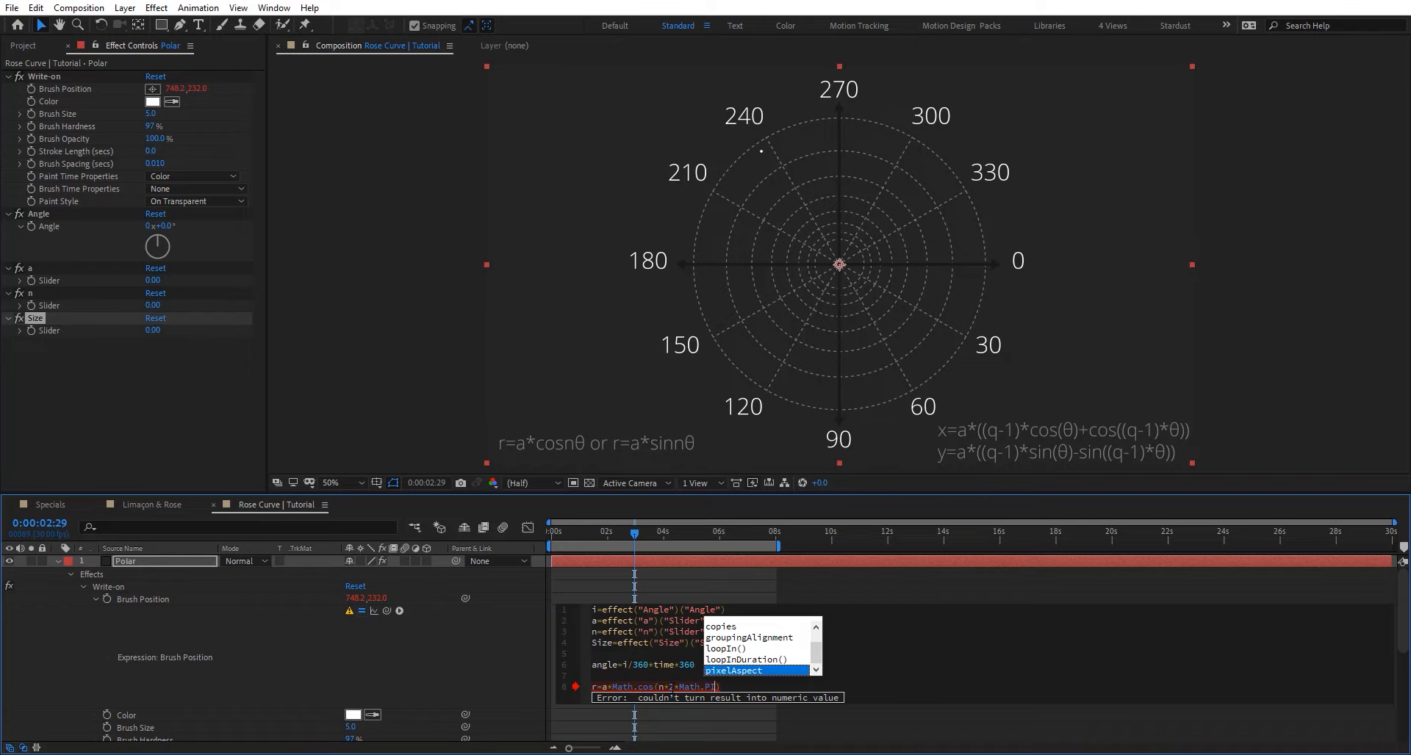
pyautogui.write('*time')
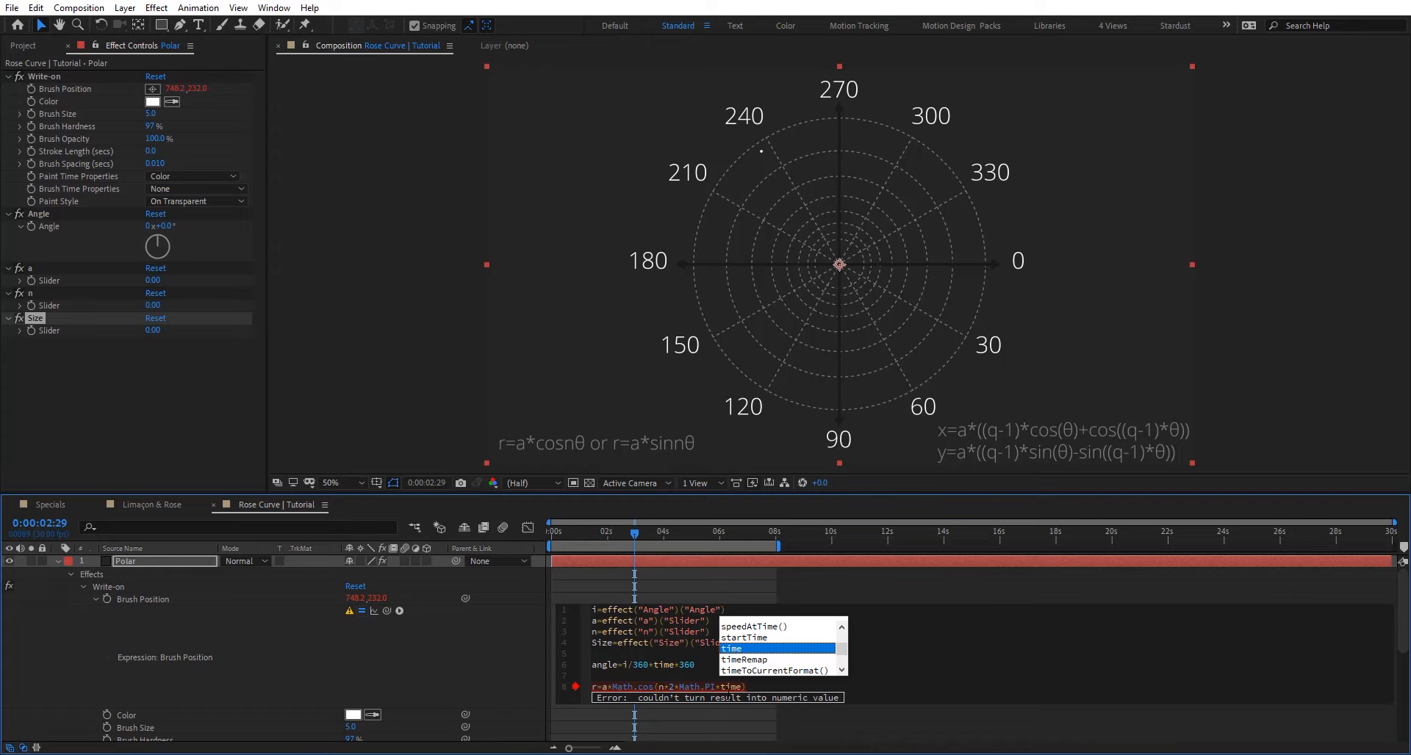
pyautogui.click(765, 688)
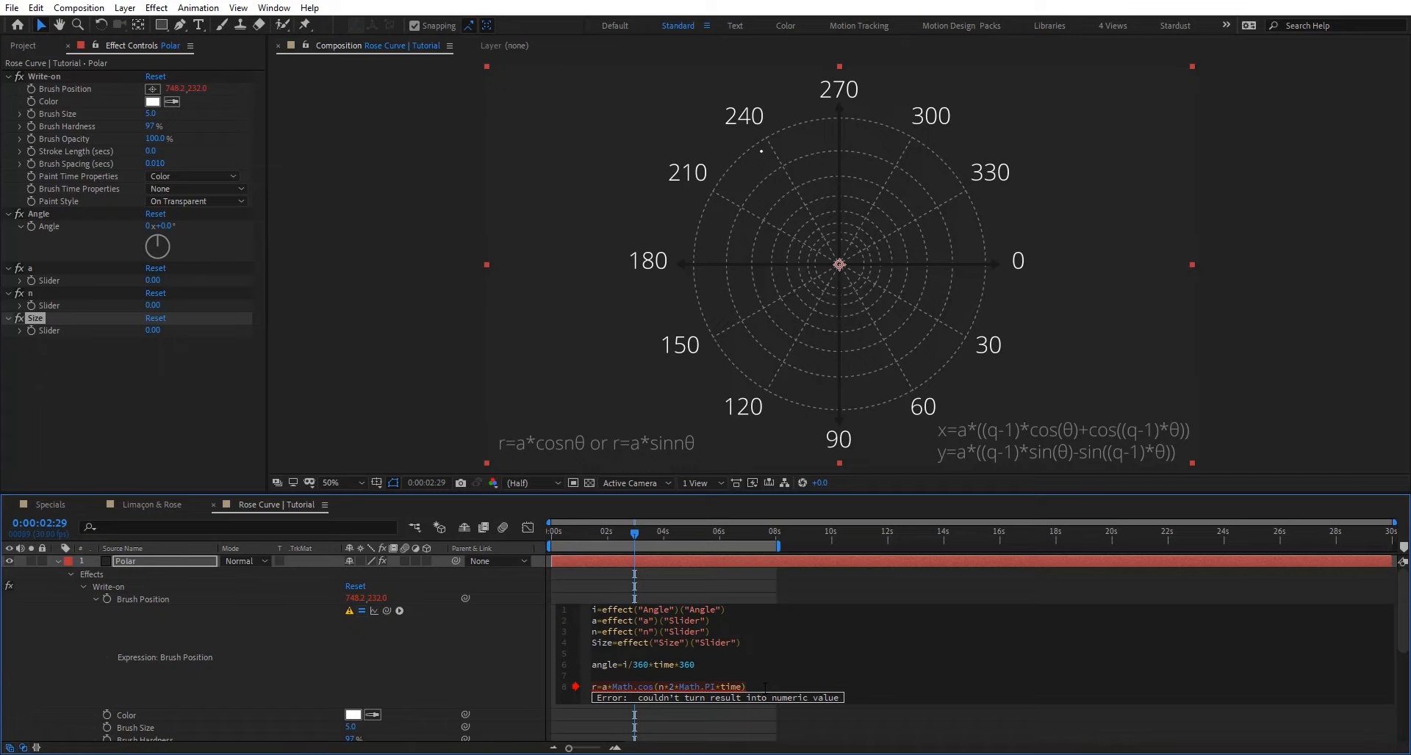
pyautogui.press('Return')
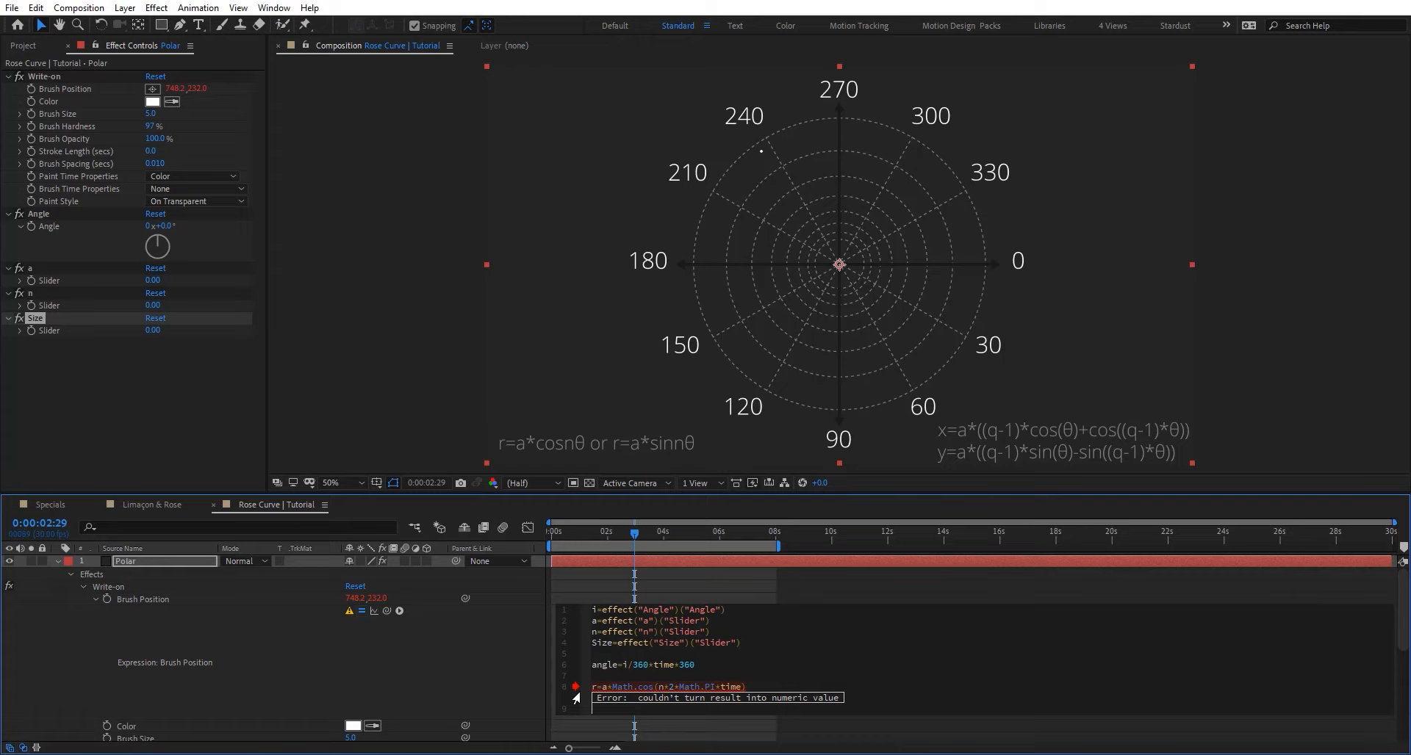
# Multiply the bracketed r formula by Size so it reads r=Size*(a*Math.cos(n*2*Math.PI*time)).
pyautogui.click(601, 688)
pyautogui.write('Size(')
pyautogui.press('Delete')
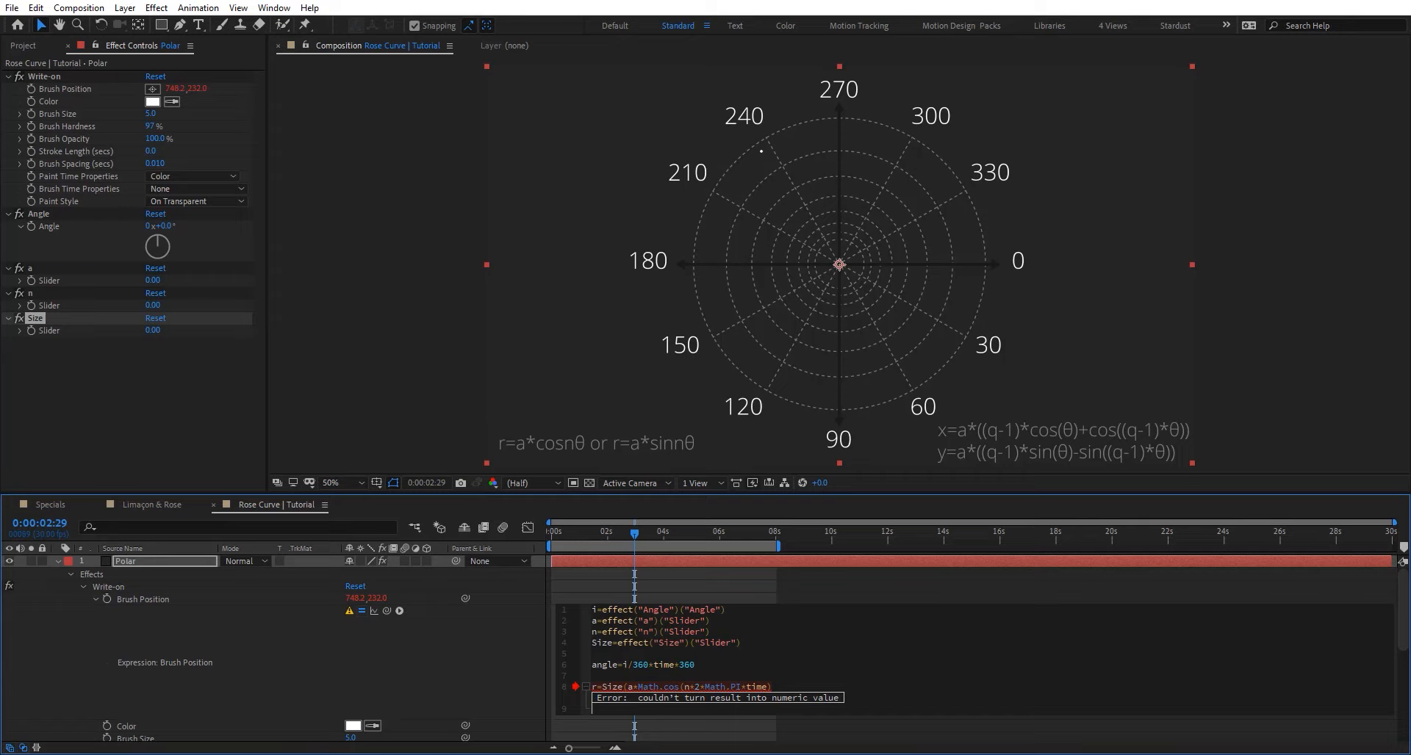
pyautogui.write(')')
pyautogui.write('*')
pyautogui.moveTo(789, 689); pyautogui.dragTo(634, 690)
pyautogui.click(635, 697)
pyautogui.moveTo(783, 688); pyautogui.dragTo(628, 689)
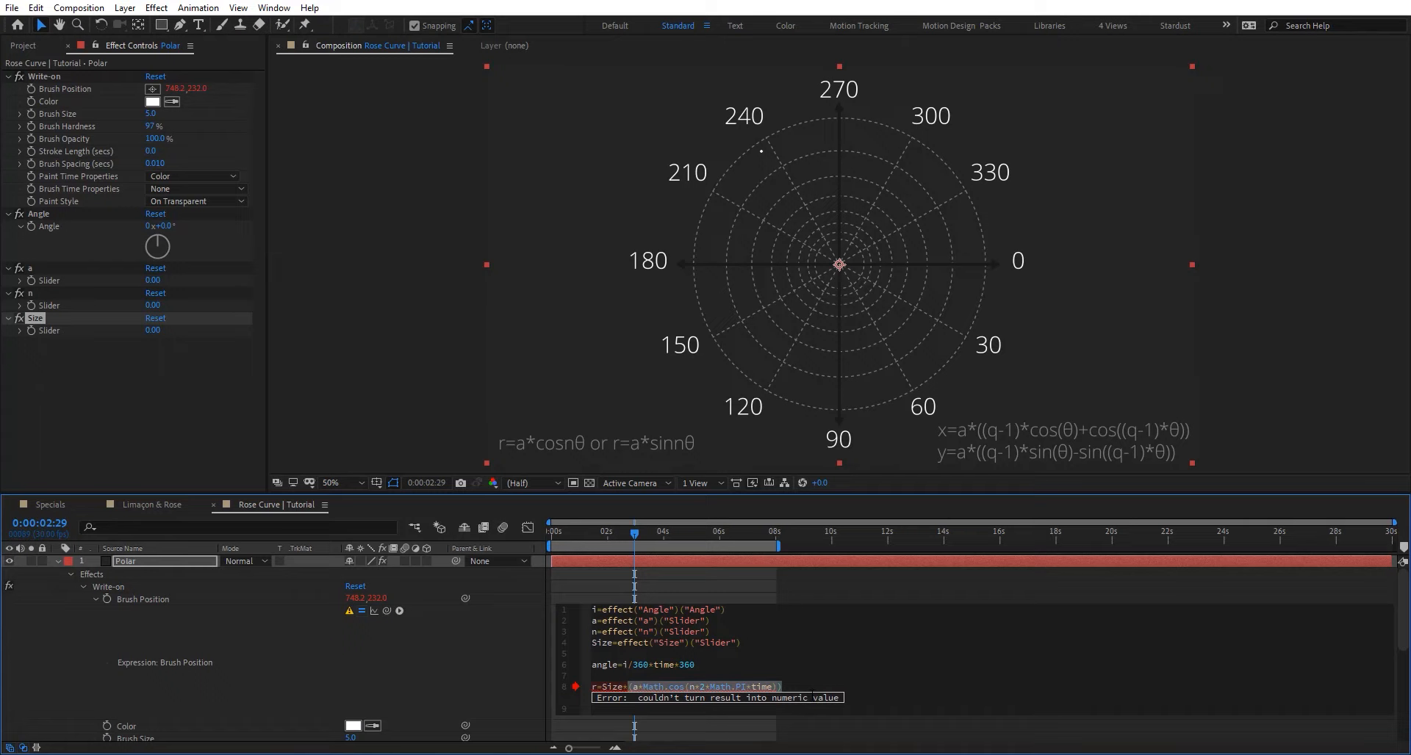
# Below the r formula, add a line defining C as Math.cos of degreesToRadians(angle).
pyautogui.click(800, 691)
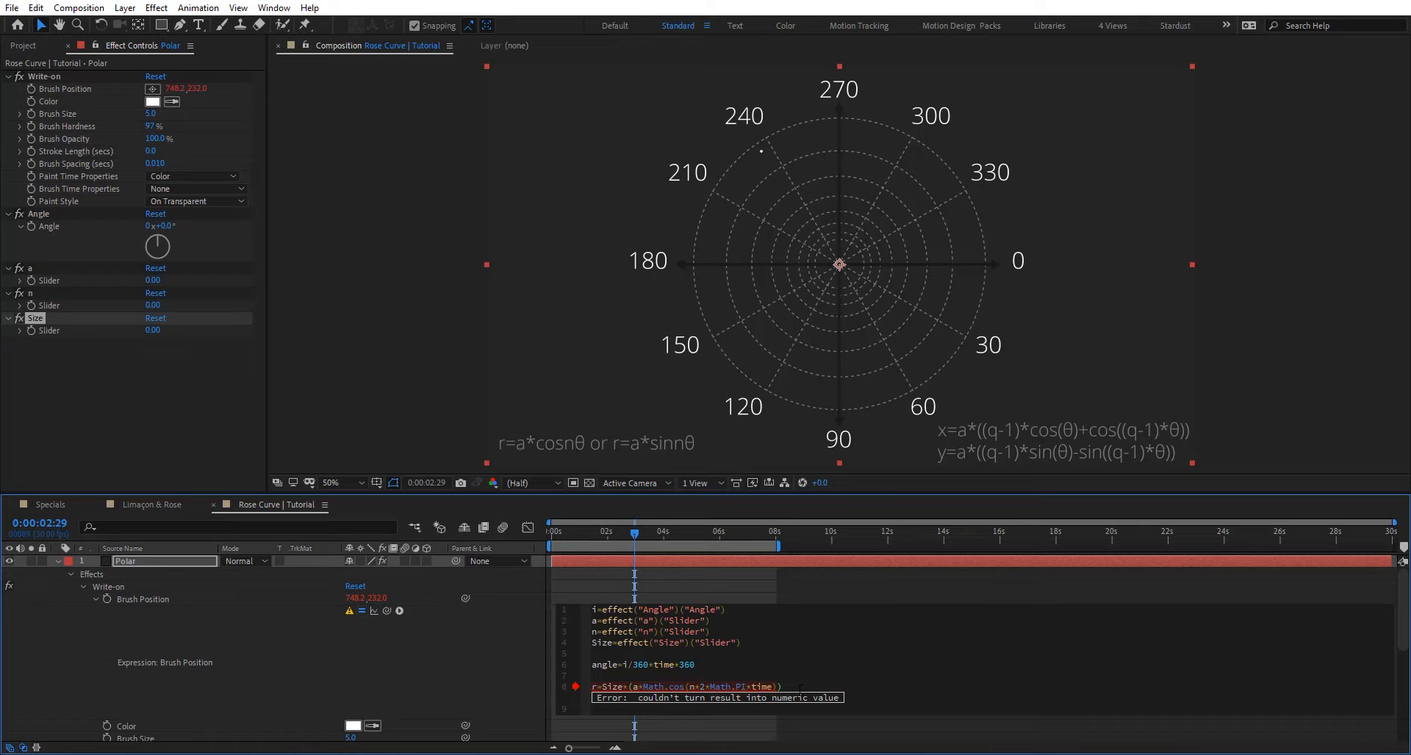
pyautogui.press('Return')
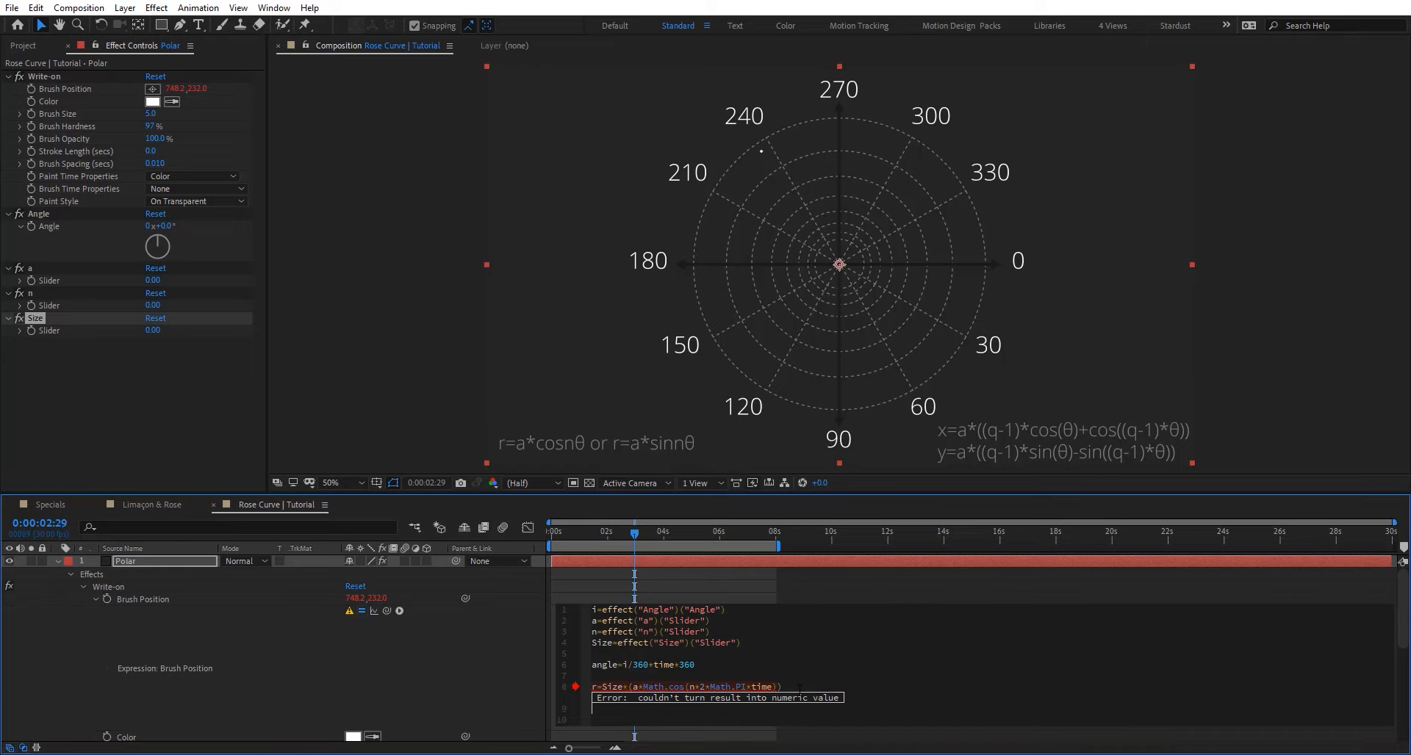
pyautogui.write('C')
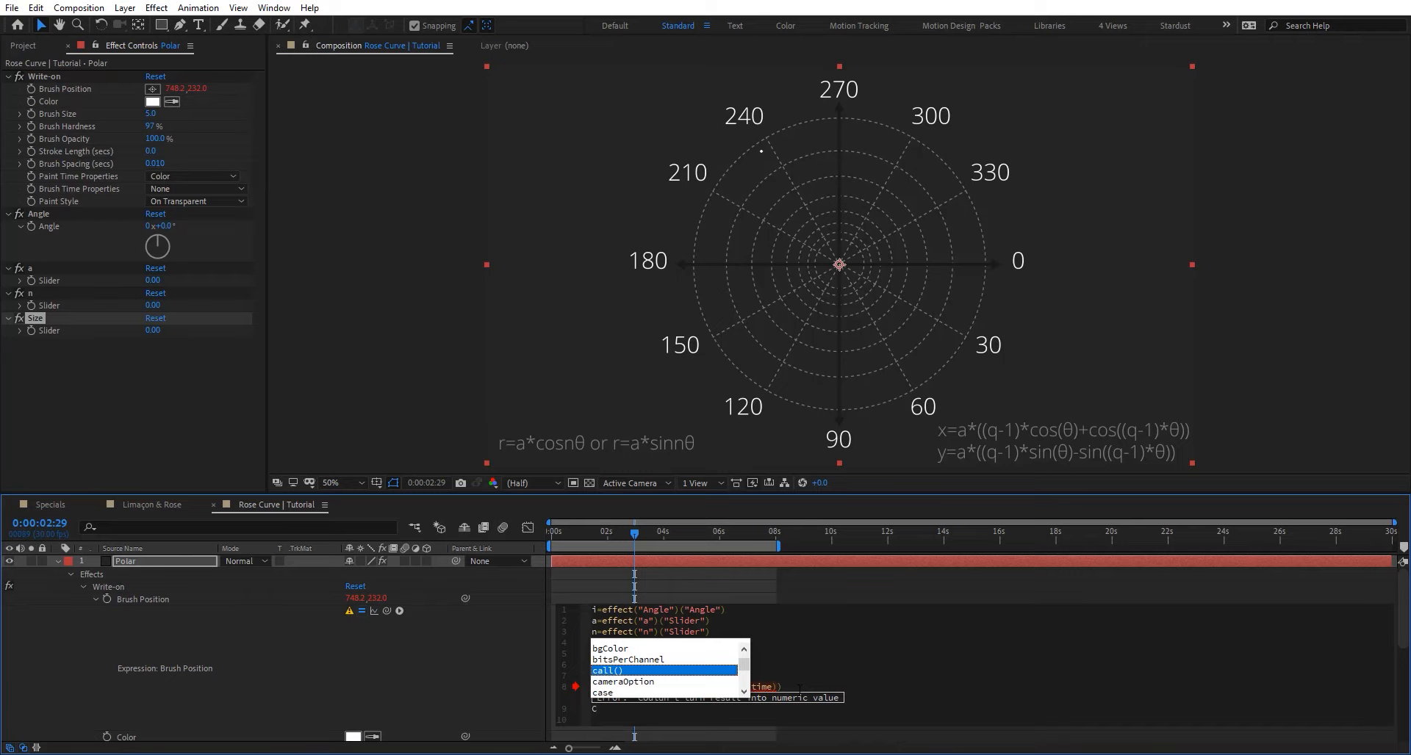
pyautogui.write('=Math')
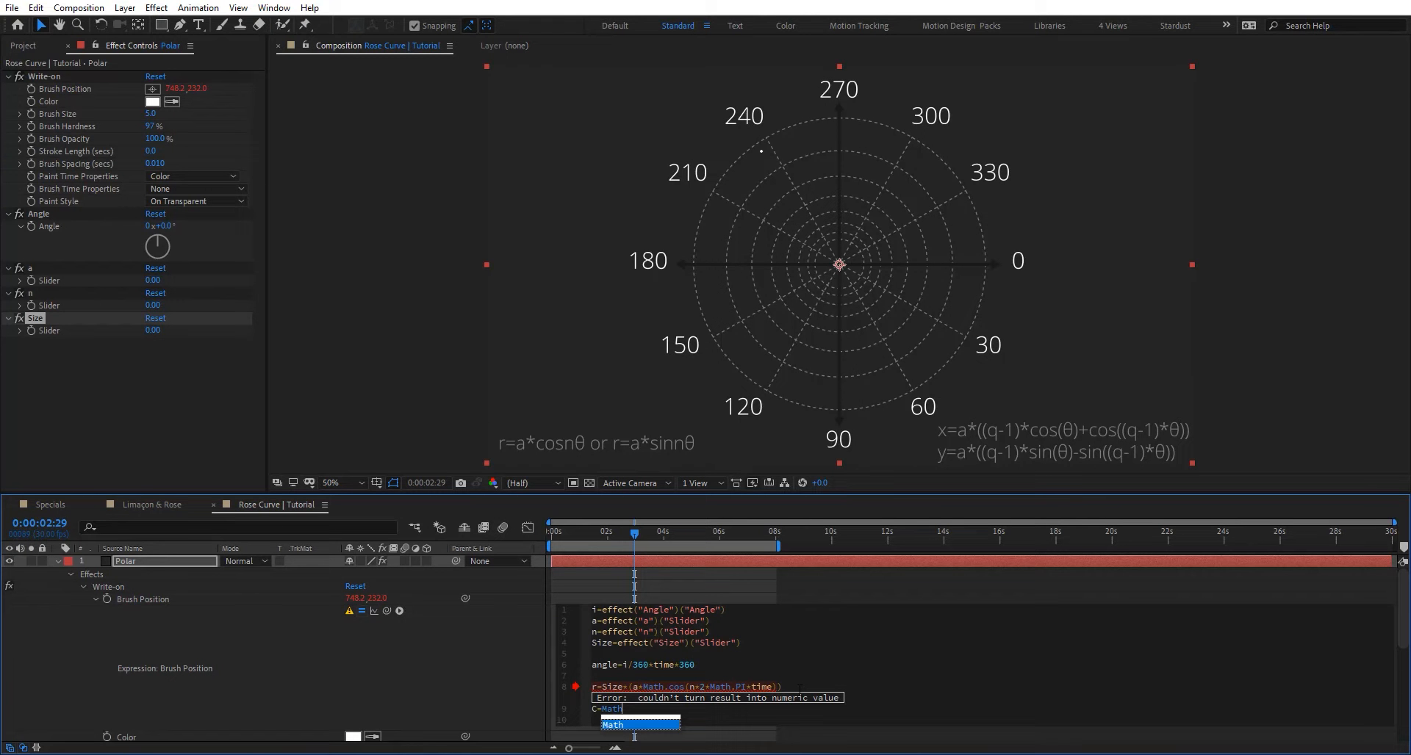
pyautogui.write('.co')
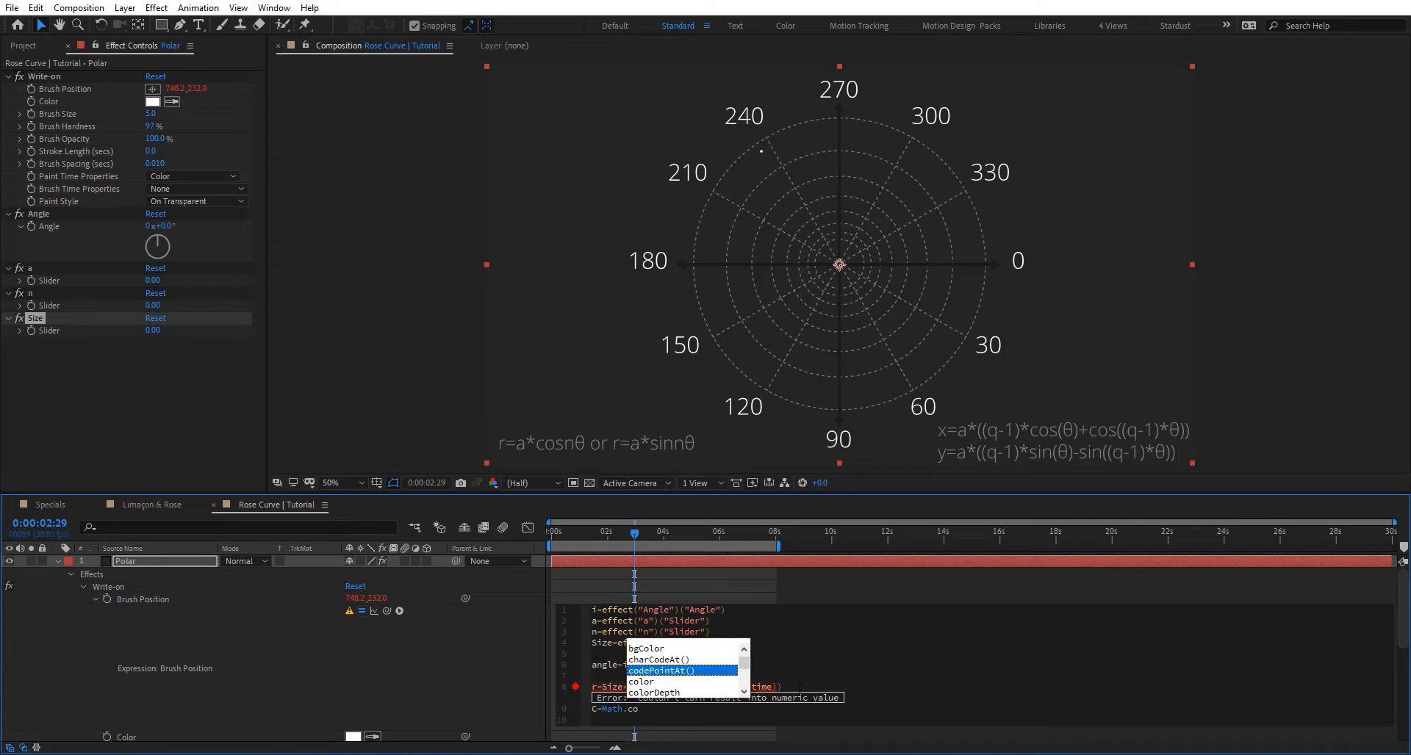
pyautogui.write('s')
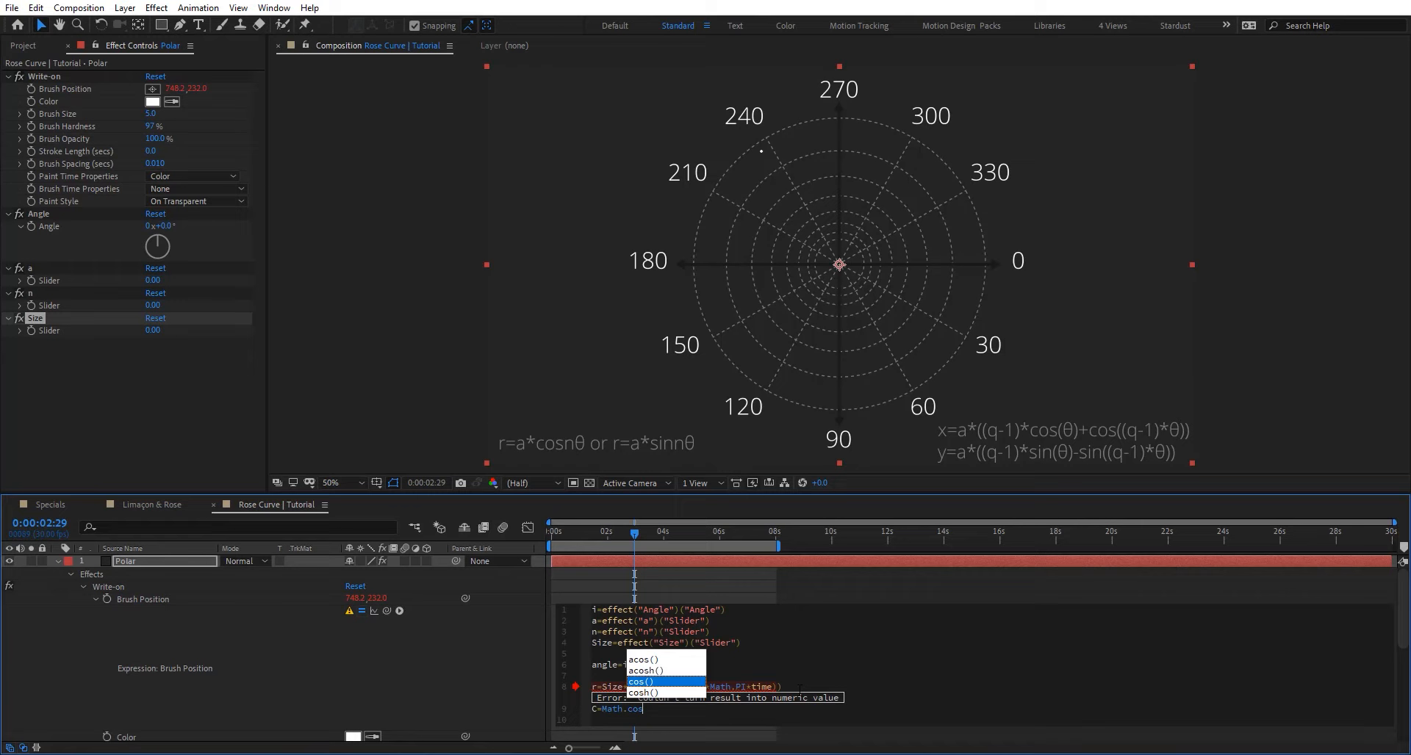
pyautogui.press('Return')
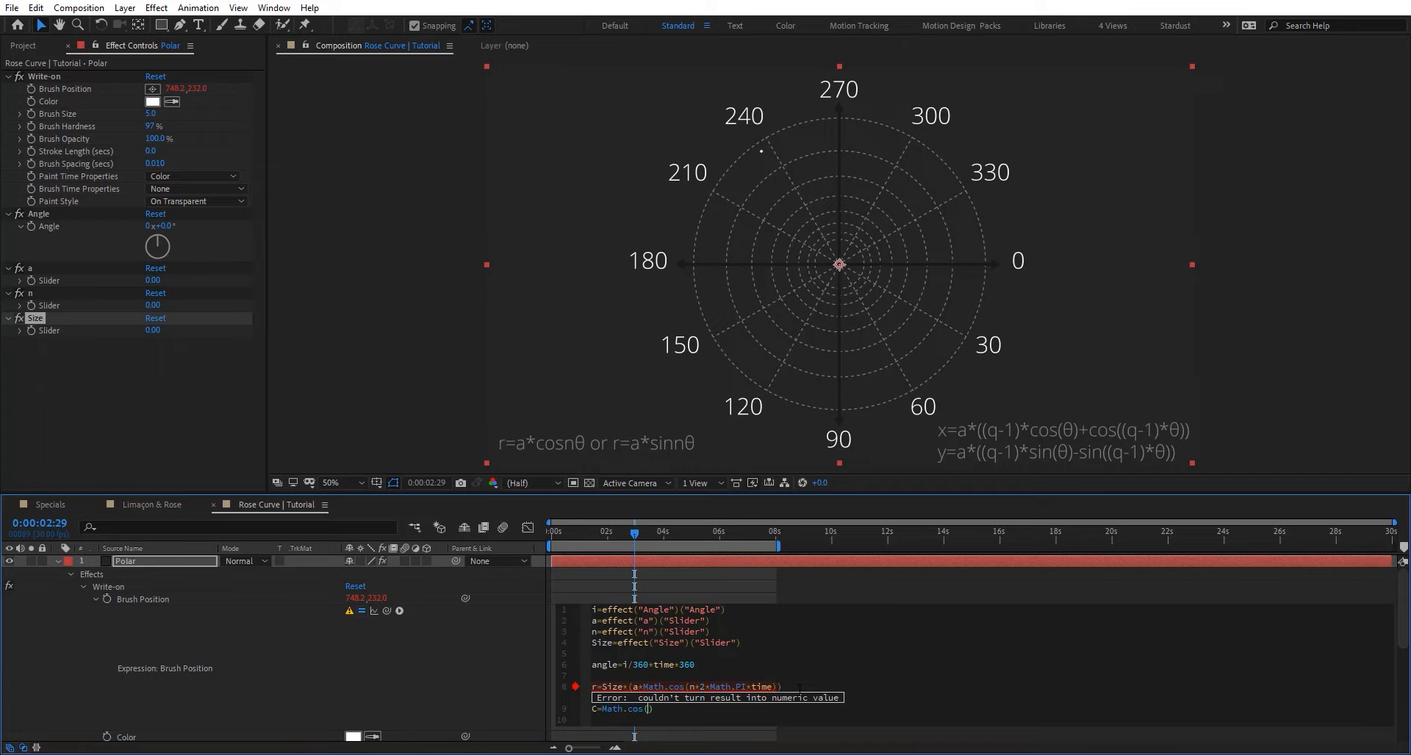
pyautogui.write('dg')
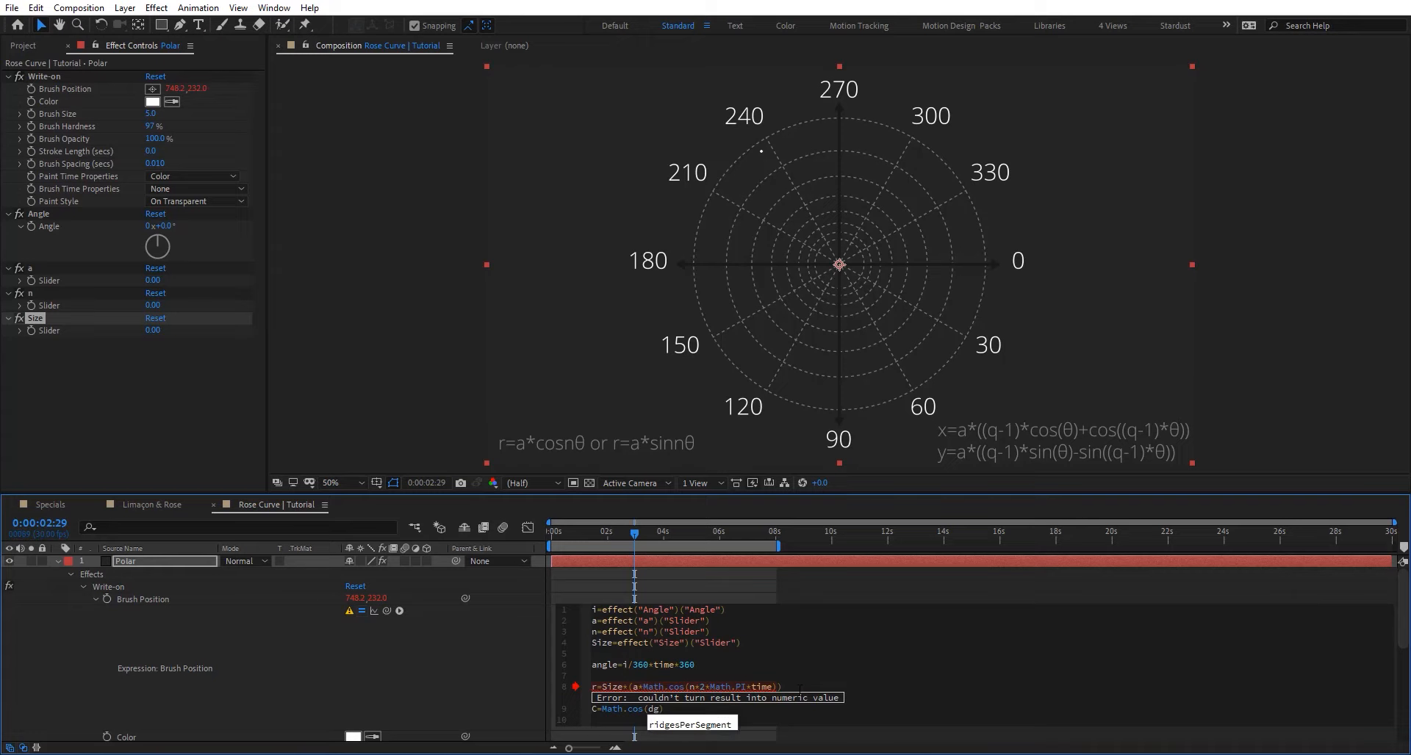
pyautogui.press('BackSpace')
pyautogui.press('BackSpace')
pyautogui.write('degreesToRadians(')
pyautogui.press('Return')
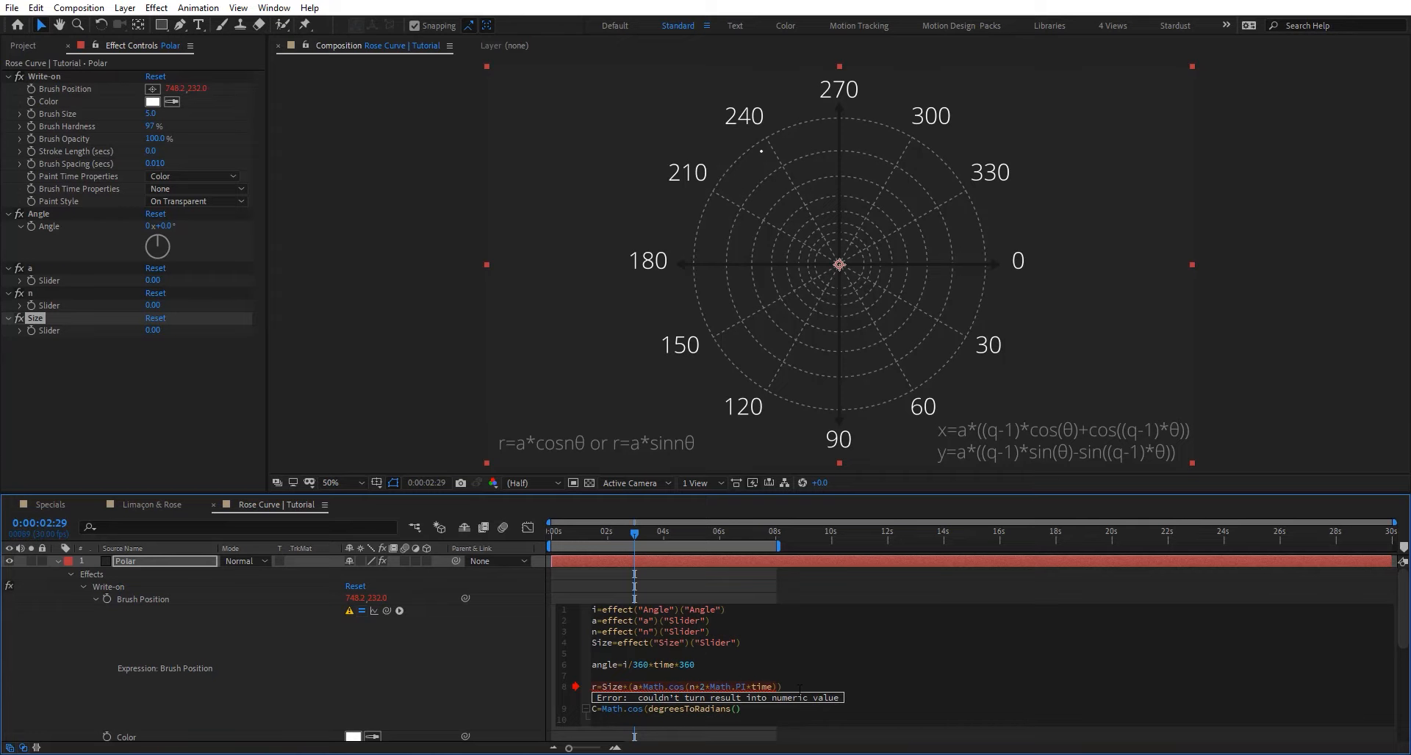
pyautogui.write('angle')
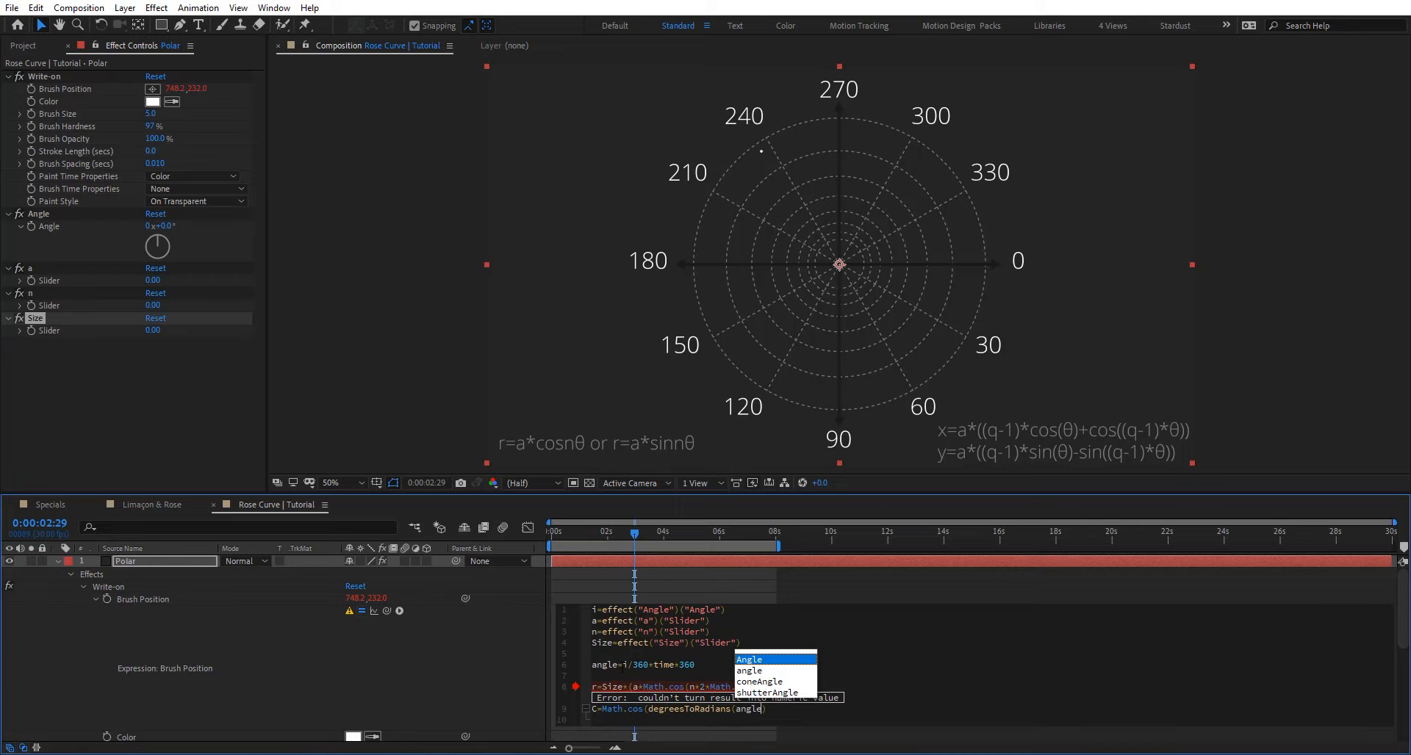
pyautogui.press('Down')
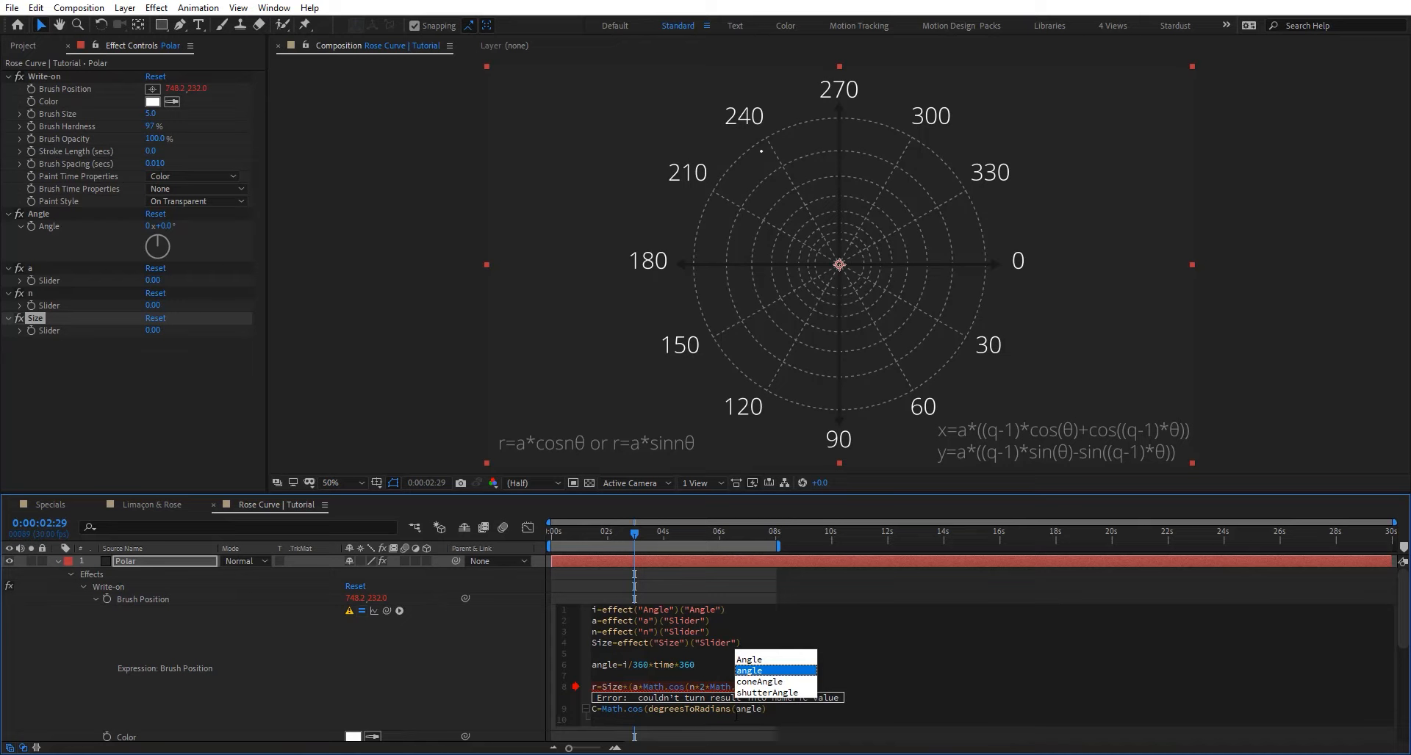
# Below the C line, define S as Math.sin(degreesToRadians(angle)) in the Brush Position expression.
pyautogui.click(789, 717)
pyautogui.write('S')
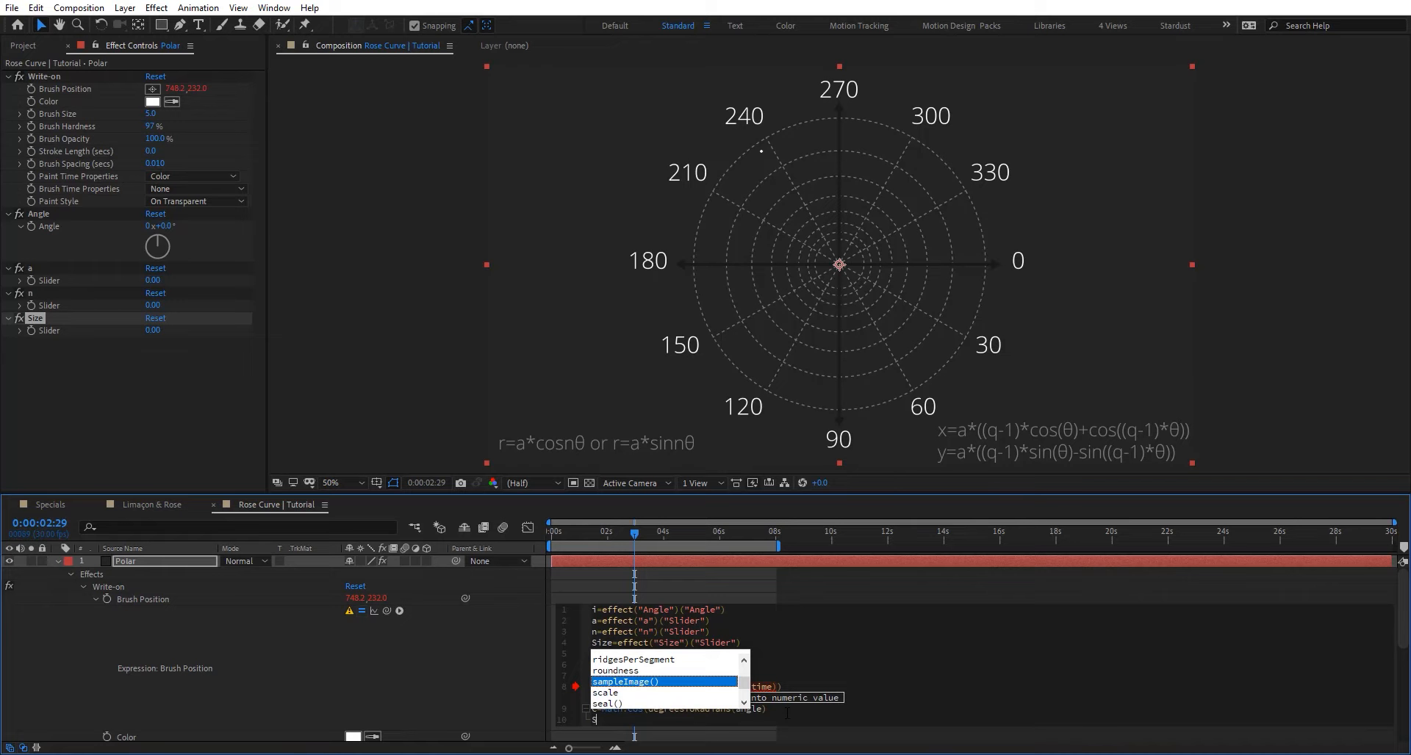
pyautogui.write('=Math.s')
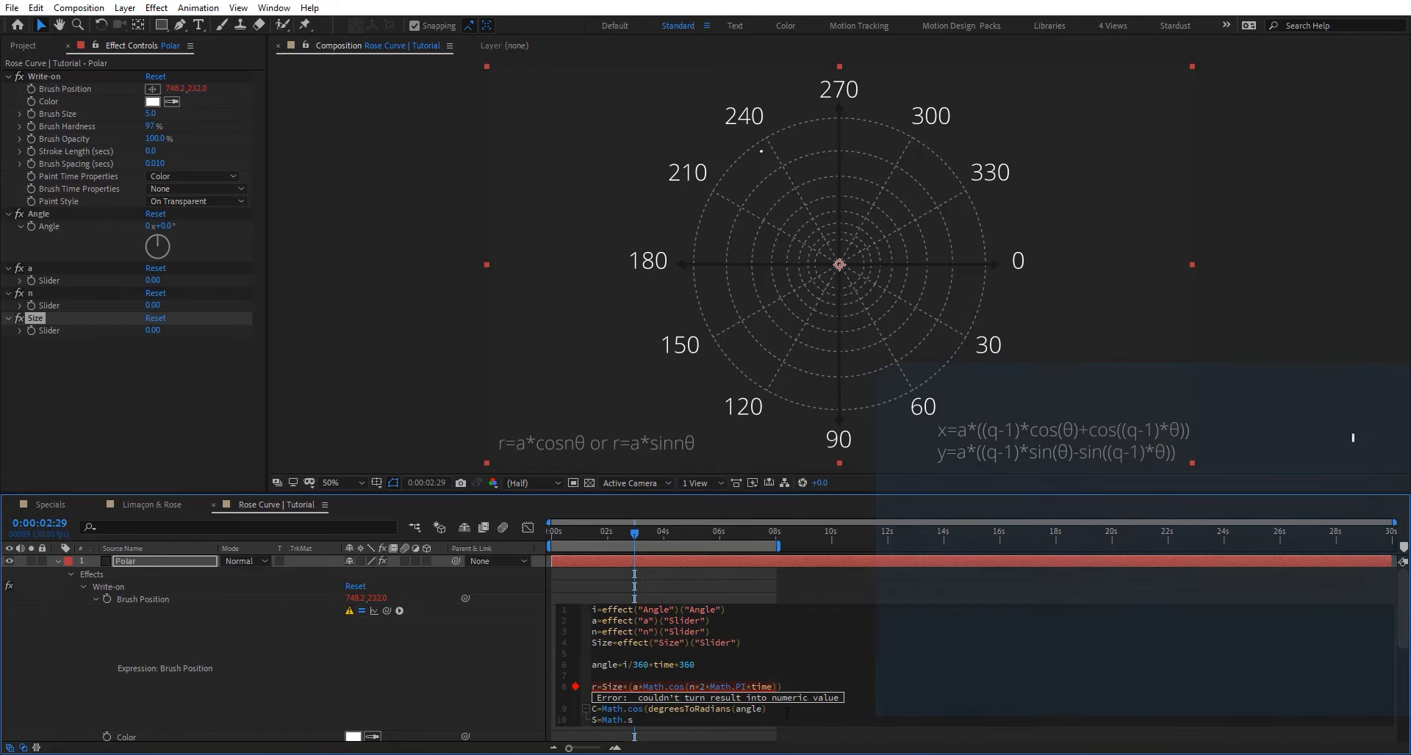
pyautogui.write('in')
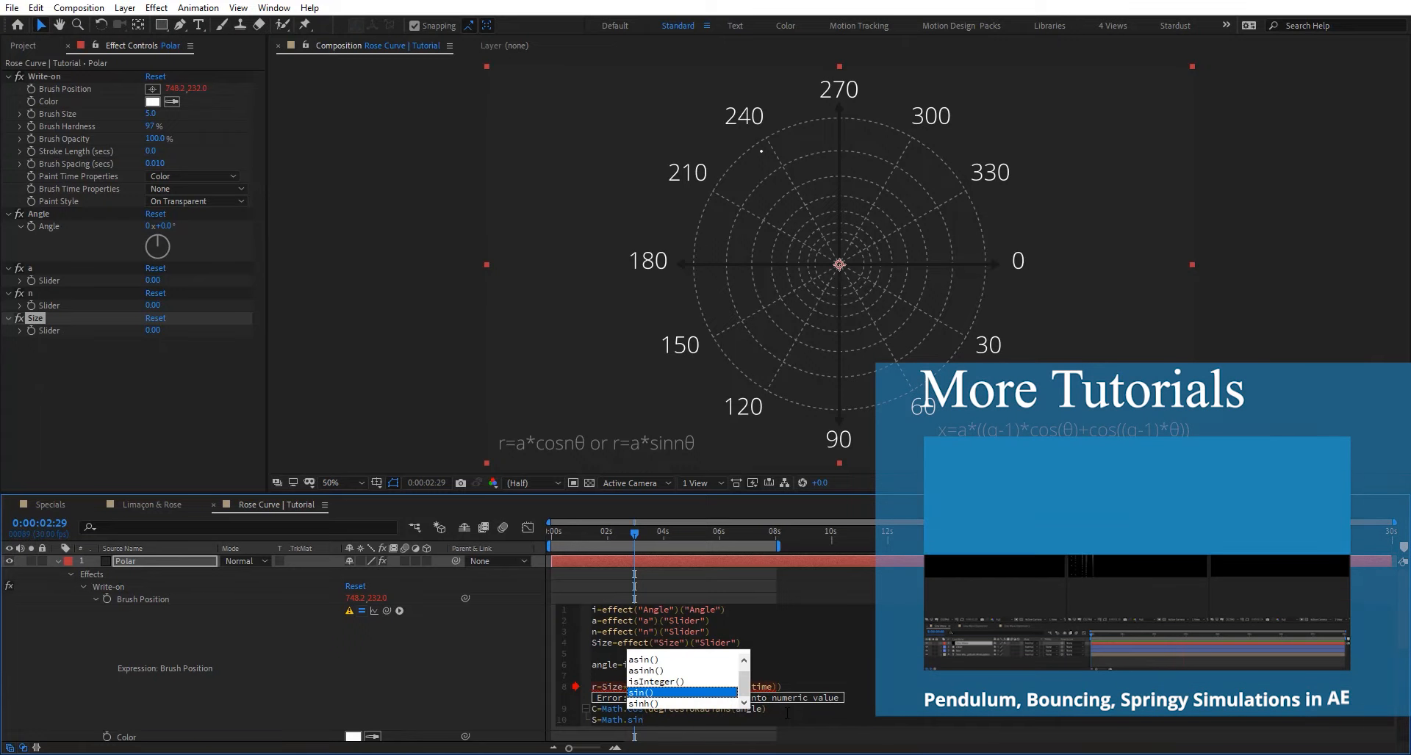
pyautogui.press('Return')
pyautogui.write('degre')
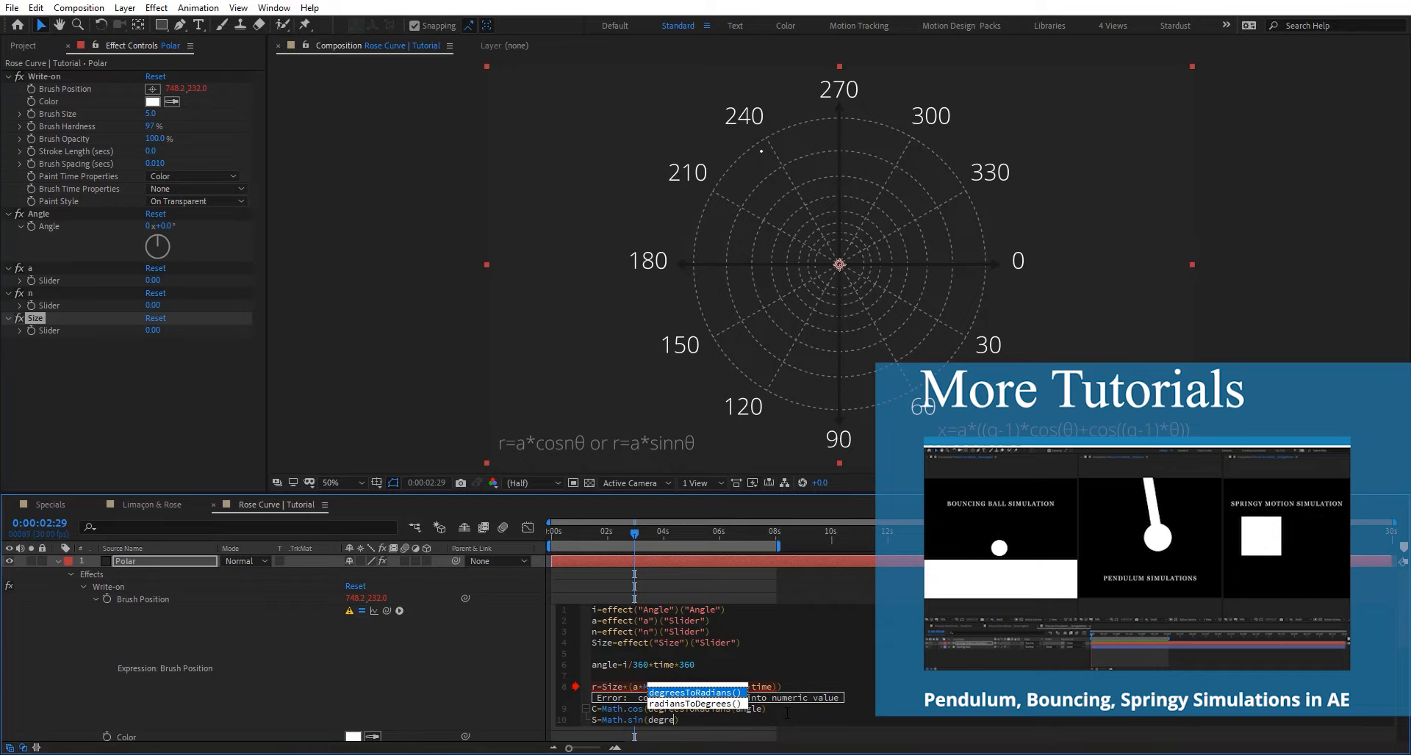
pyautogui.press('Return')
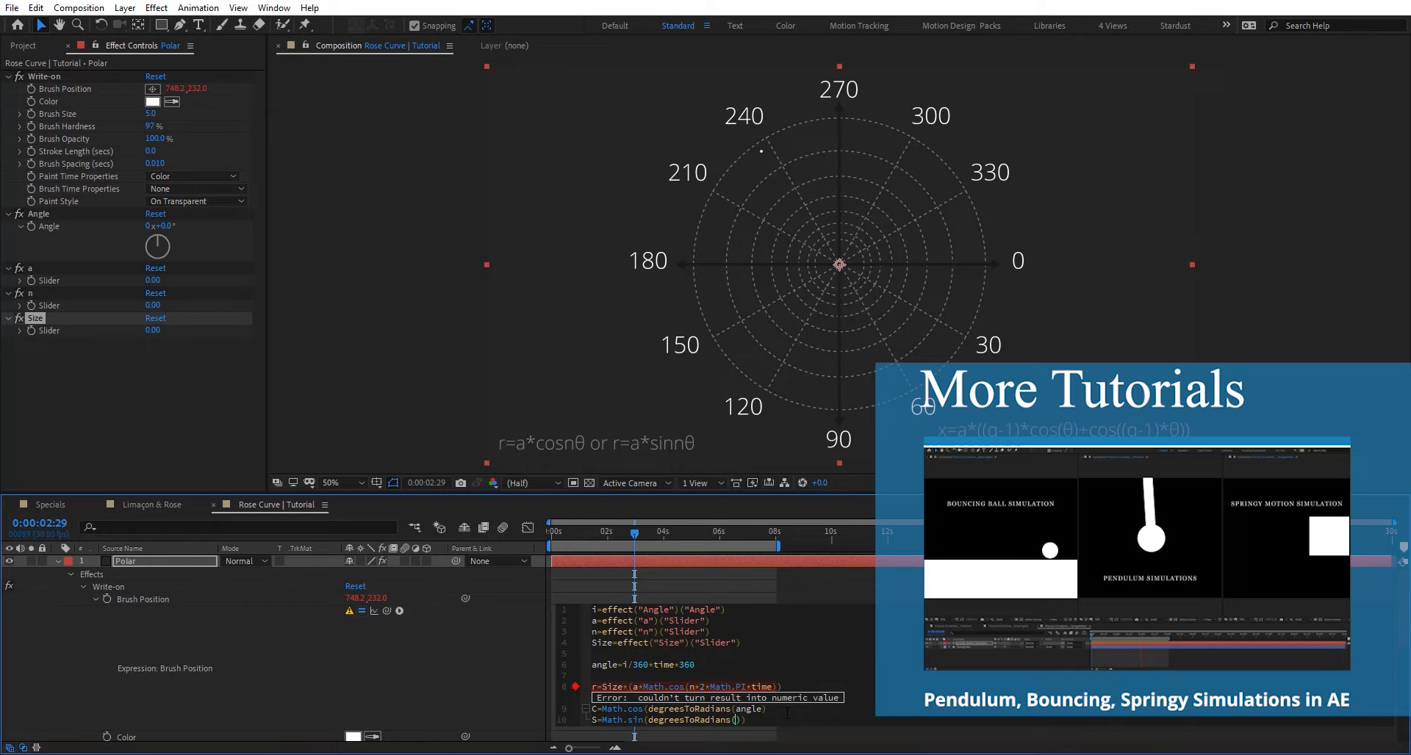
pyautogui.write('aangle')
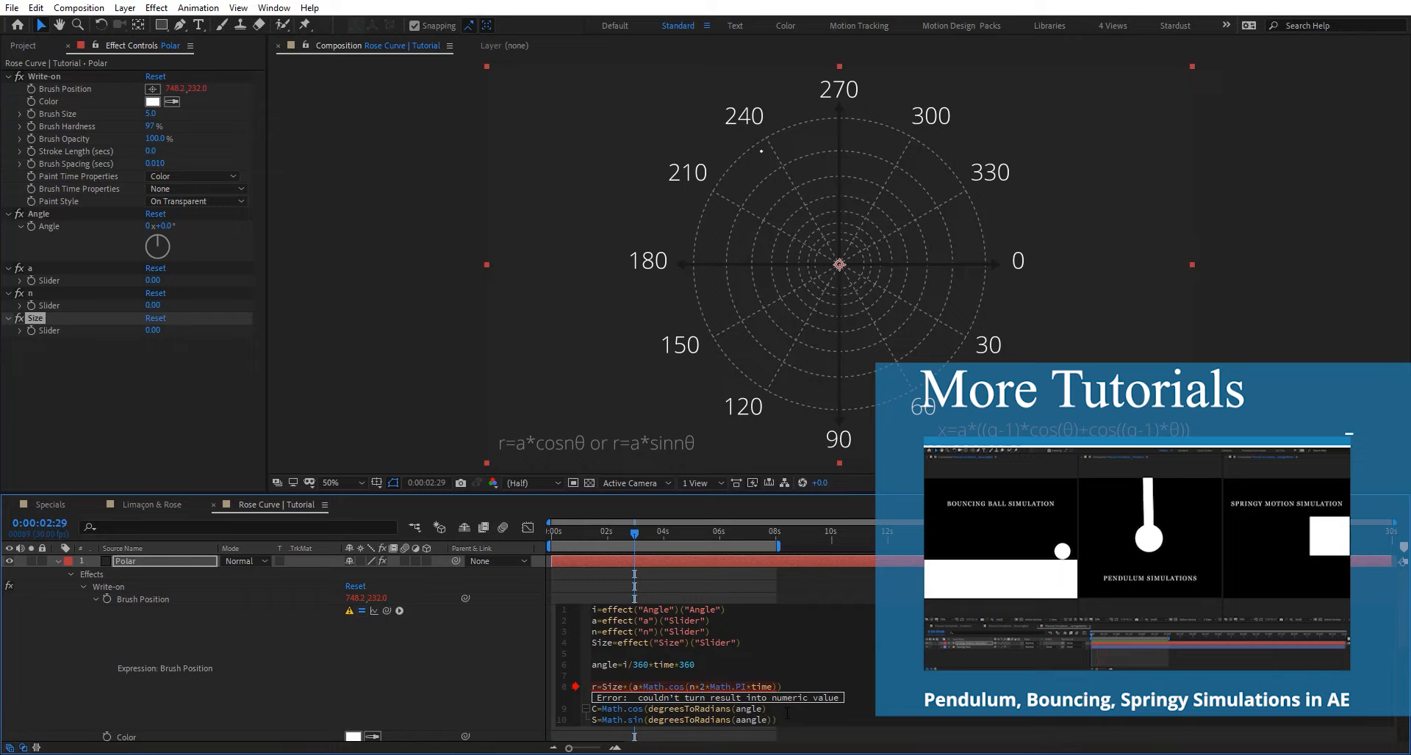
pyautogui.press('Left')
pyautogui.press('Left')
pyautogui.press('Left')
pyautogui.press('Left')
pyautogui.press('BackSpace')
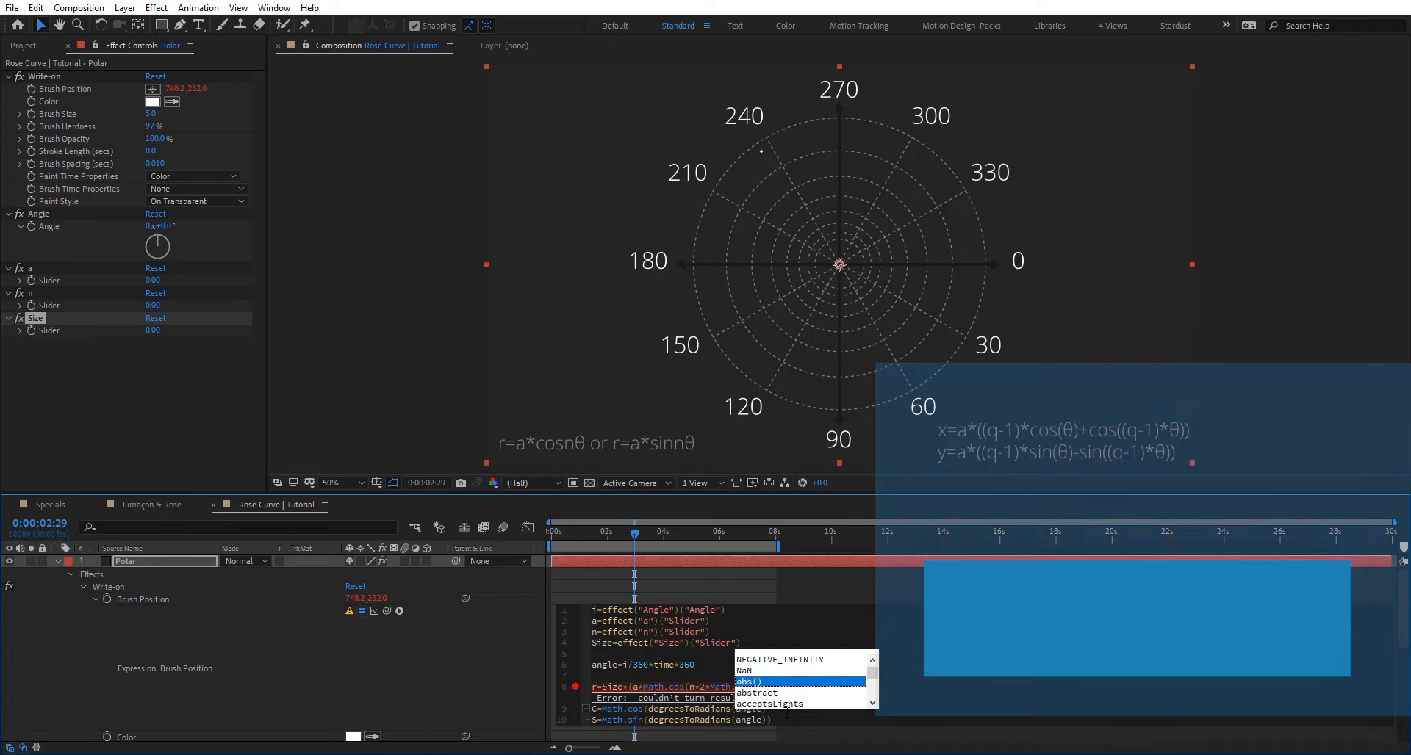
pyautogui.click(777, 722)
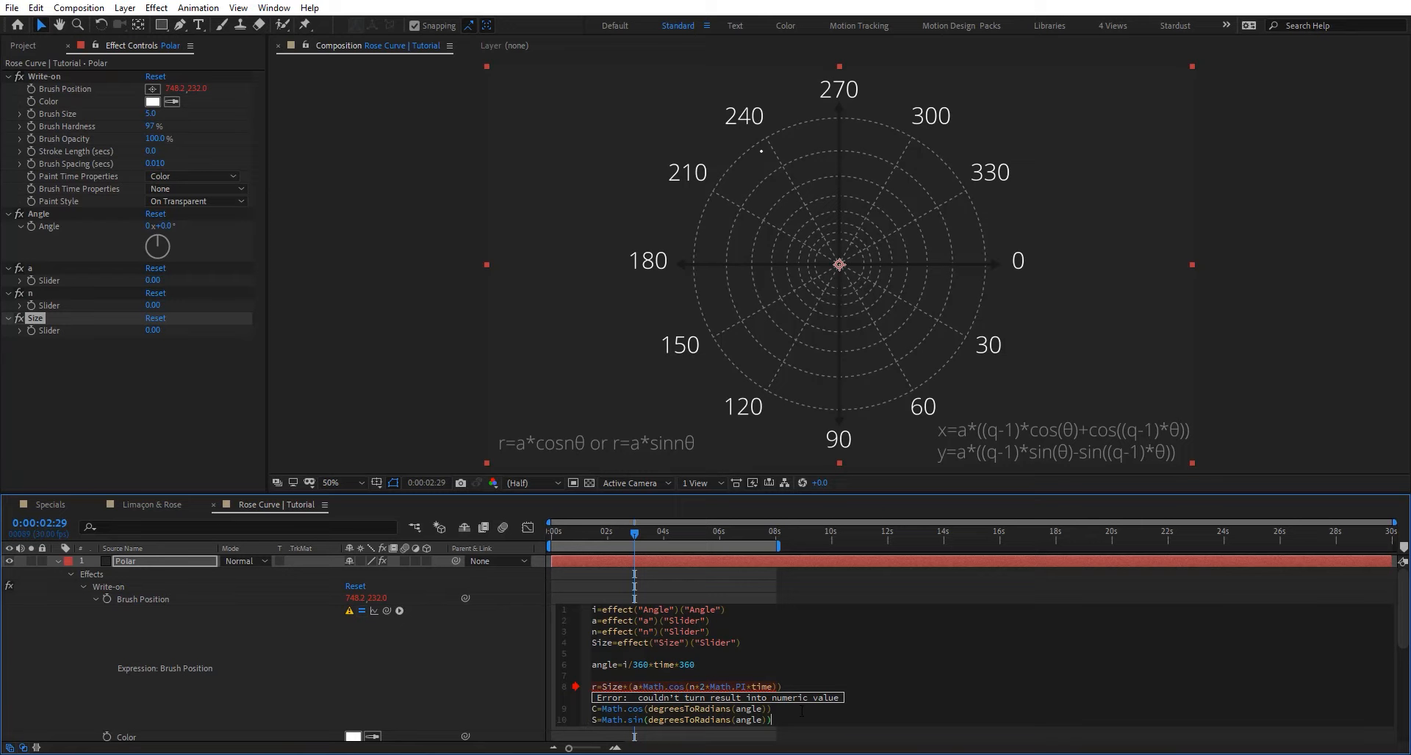
# Leave a blank line below the S definition and add the lines x=r*C and y=r*S.
pyautogui.press('Return')
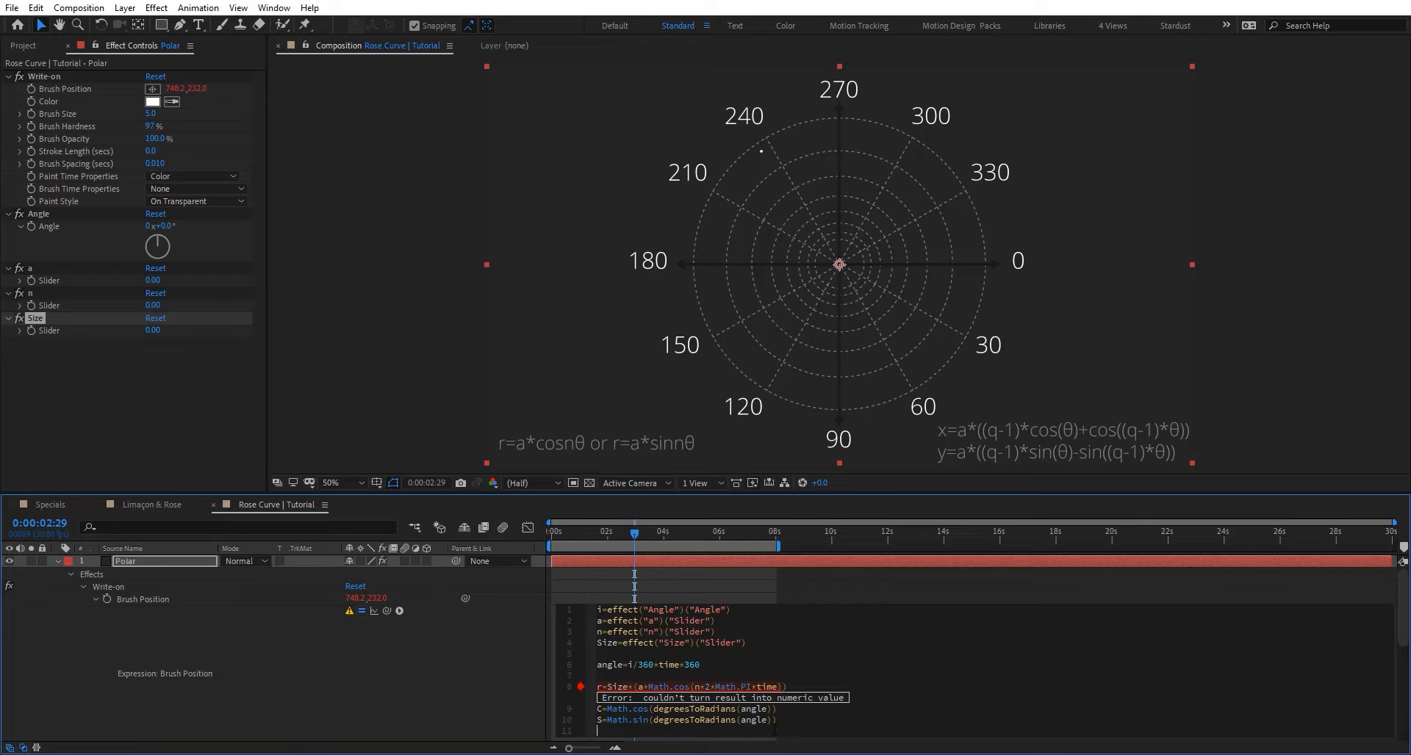
pyautogui.press('Return')
pyautogui.write('x=')
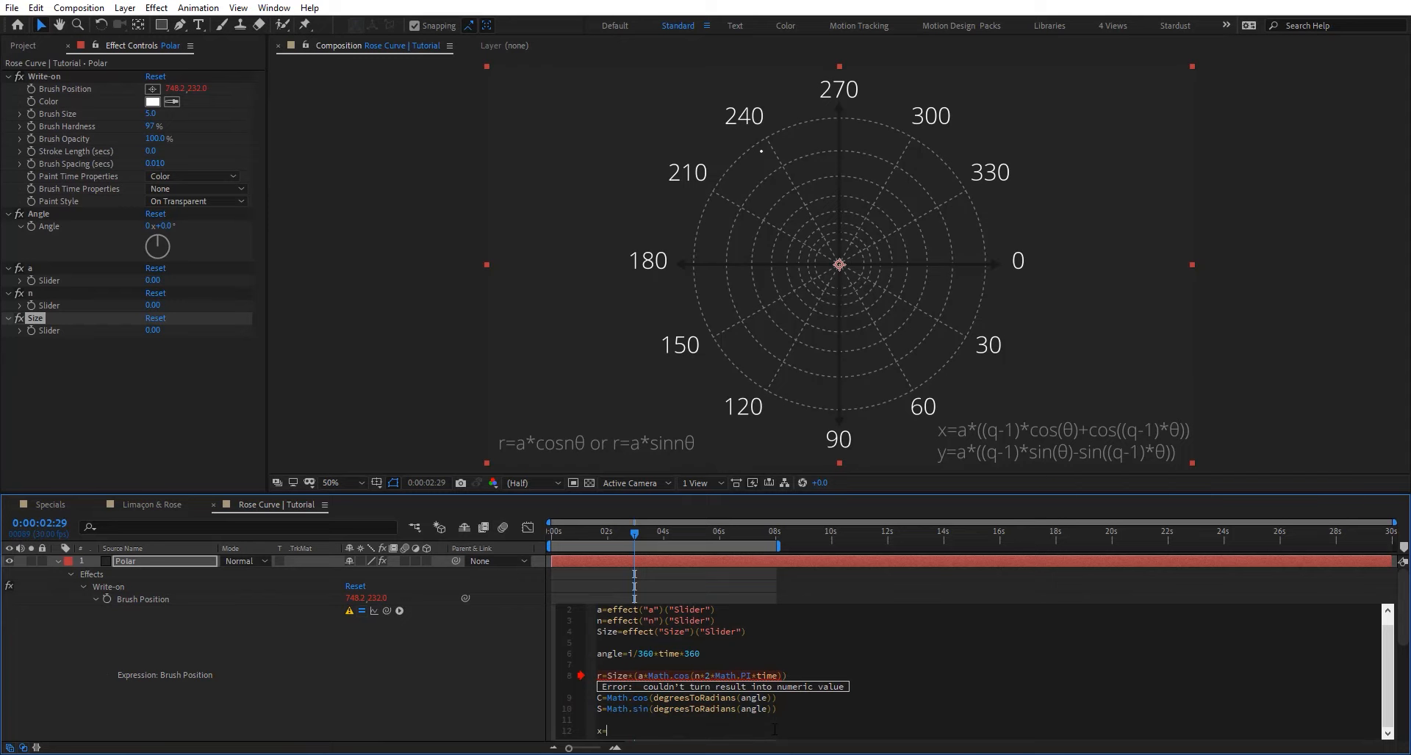
pyautogui.write('r*C')
pyautogui.press('Return')
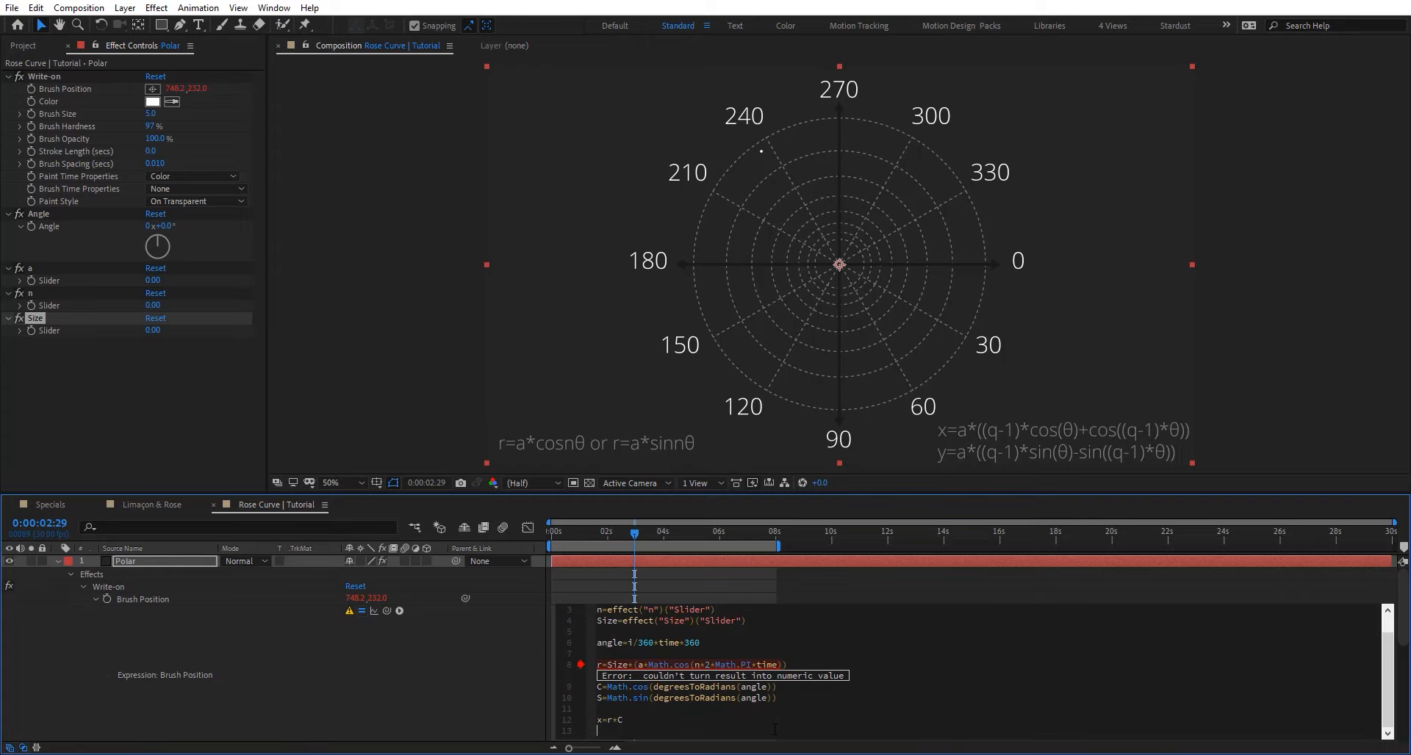
pyautogui.write('y=r*S')
pyautogui.moveTo(704, 643); pyautogui.dragTo(598, 644)
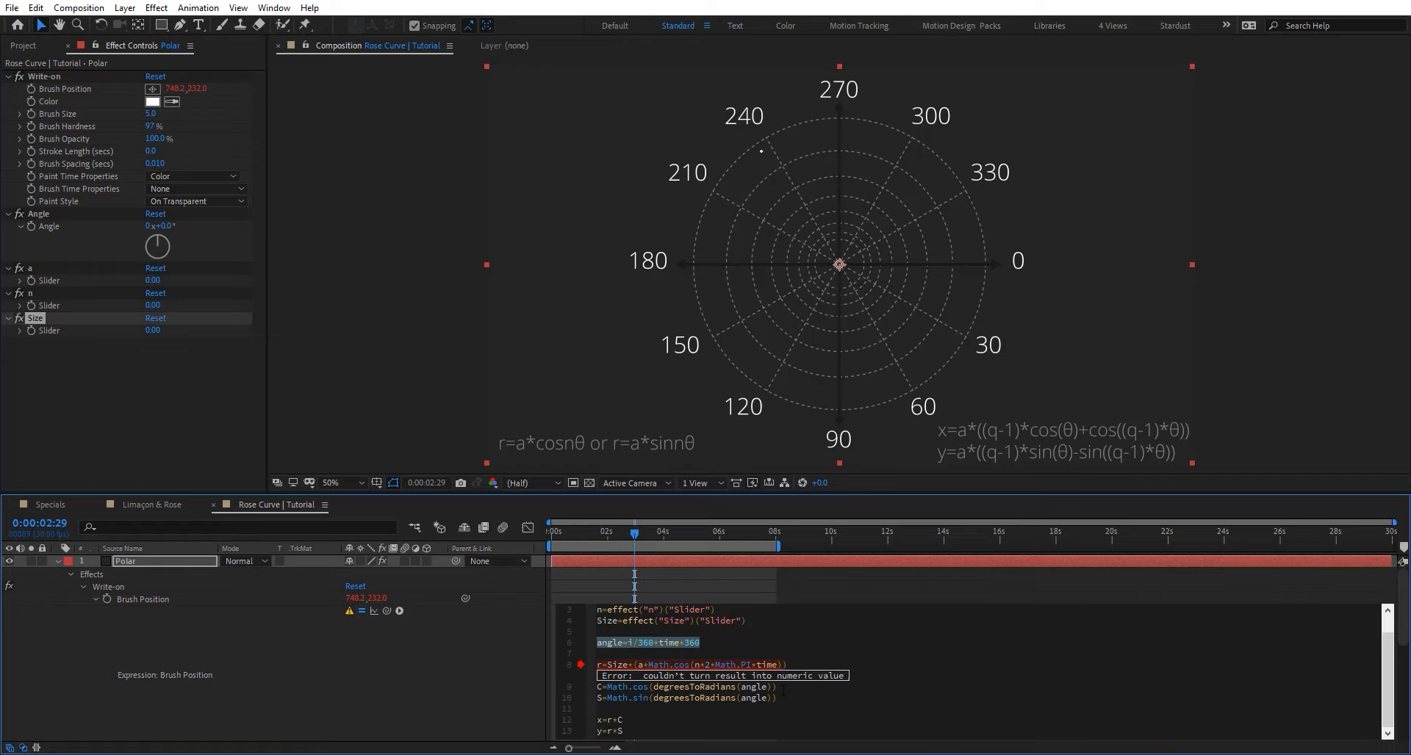
pyautogui.moveTo(771, 688); pyautogui.dragTo(663, 688)
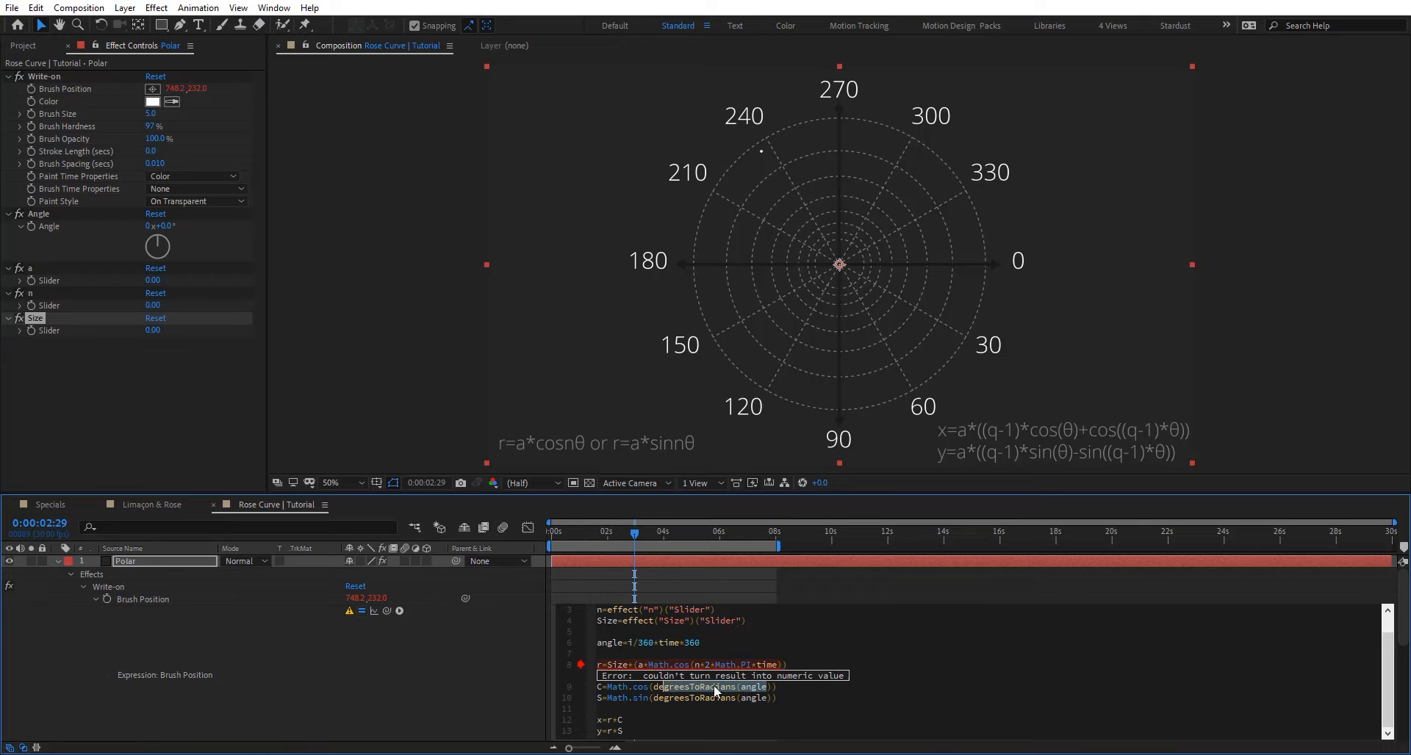
pyautogui.click(752, 691)
pyautogui.moveTo(608, 665); pyautogui.dragTo(787, 665)
pyautogui.click(787, 665)
# On a new line below y=r*S, add centre=[xComp,yComp] to the expression.
pyautogui.press('Return')
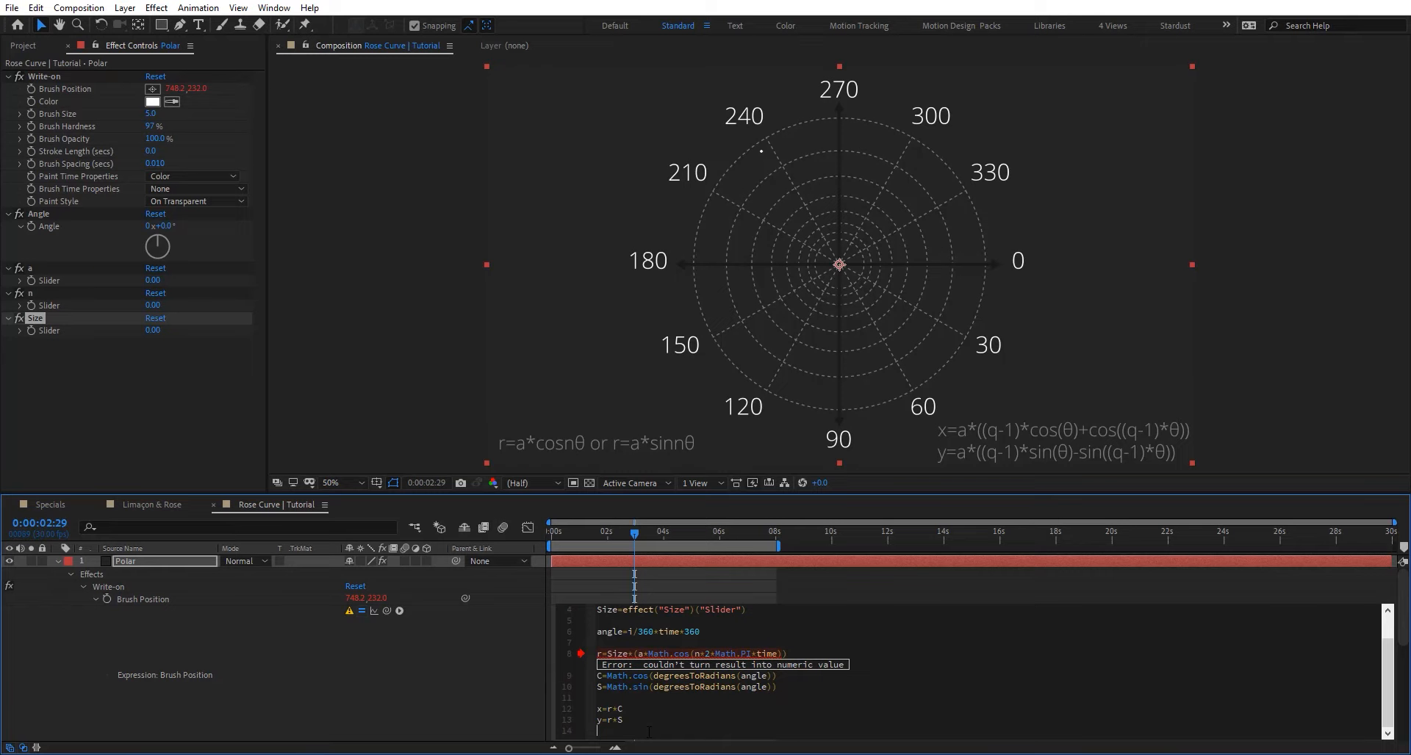
pyautogui.write('ceentre')
pyautogui.press('Delete')
pyautogui.write('=')
pyautogui.write('[')
pyautogui.write('xCs')
pyautogui.write('mp,')
pyautogui.write('y')
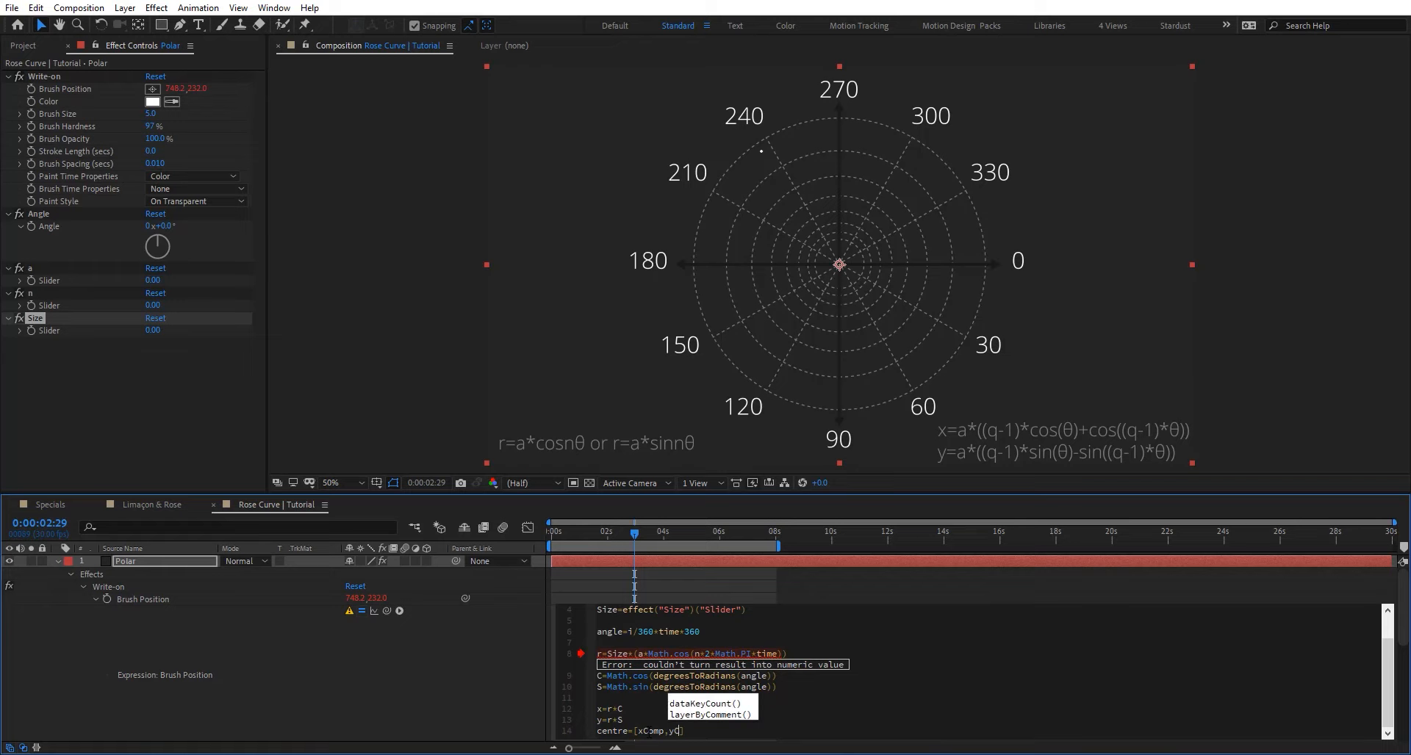
pyautogui.write('Comp')
# Below the Size variable, add two unfinished variable lines, xComp= and yComp=.
pyautogui.scroll(1, 670, 617)
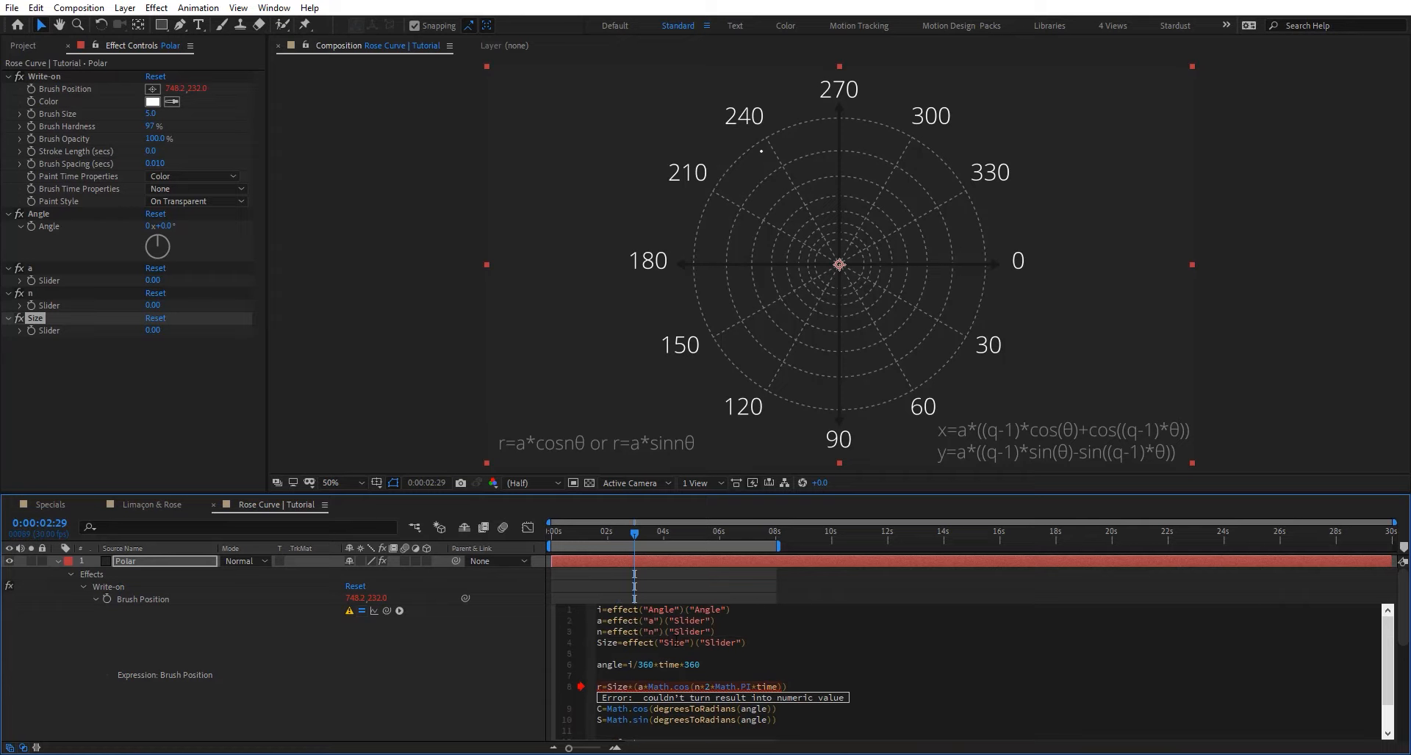
pyautogui.write('xC')
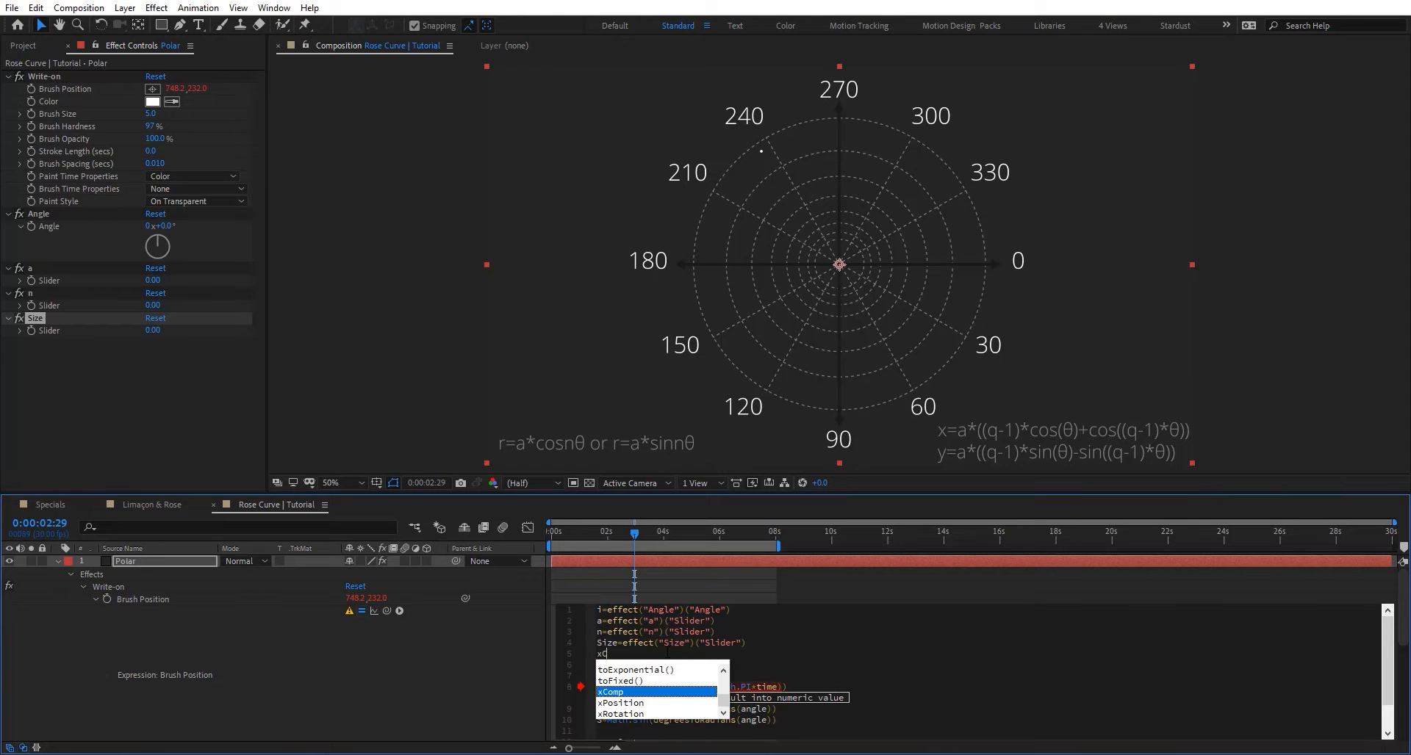
pyautogui.write('omp=')
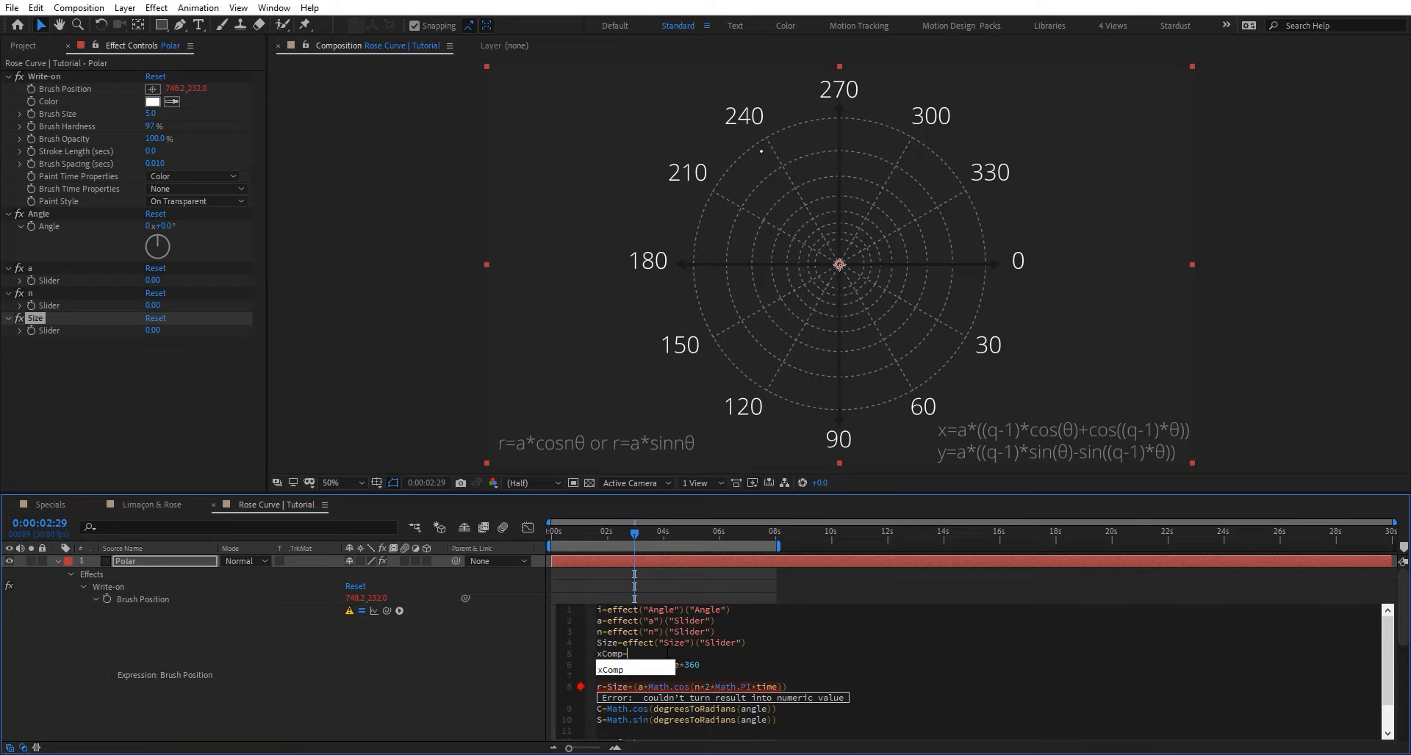
pyautogui.press('Return')
pyautogui.write('yComp=')
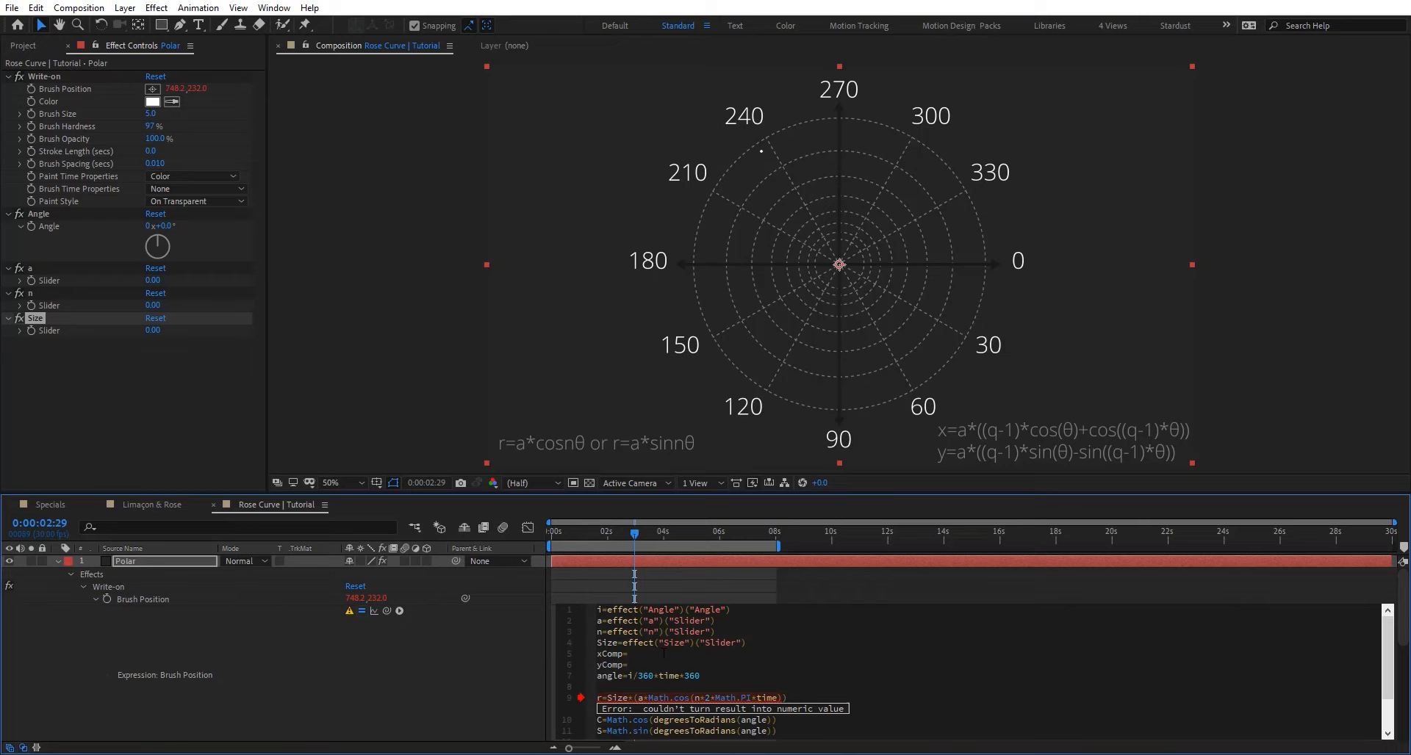
# Duplicate the Size slider effect and rename the copy xComp.
pyautogui.click(143, 413)
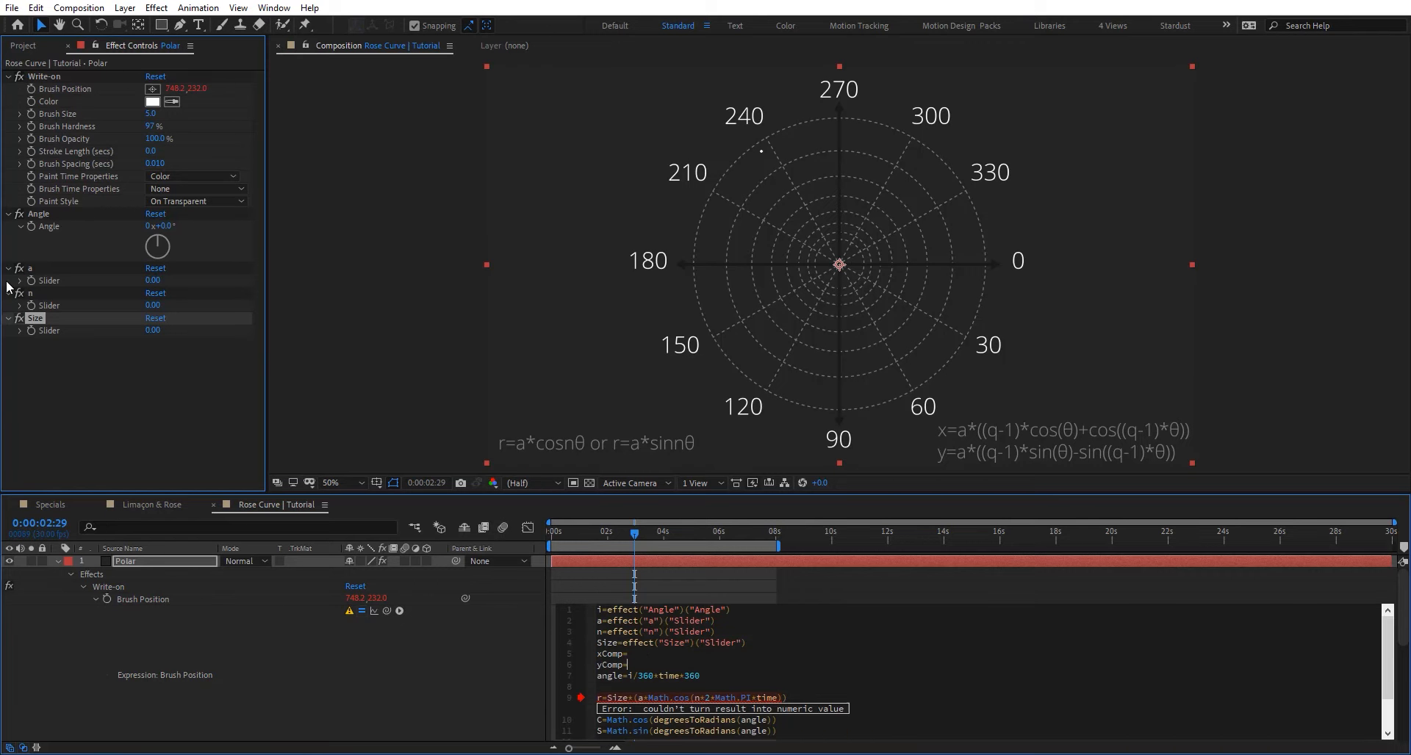
pyautogui.click(33, 315)
pyautogui.hotkey('ctrl', 'd')
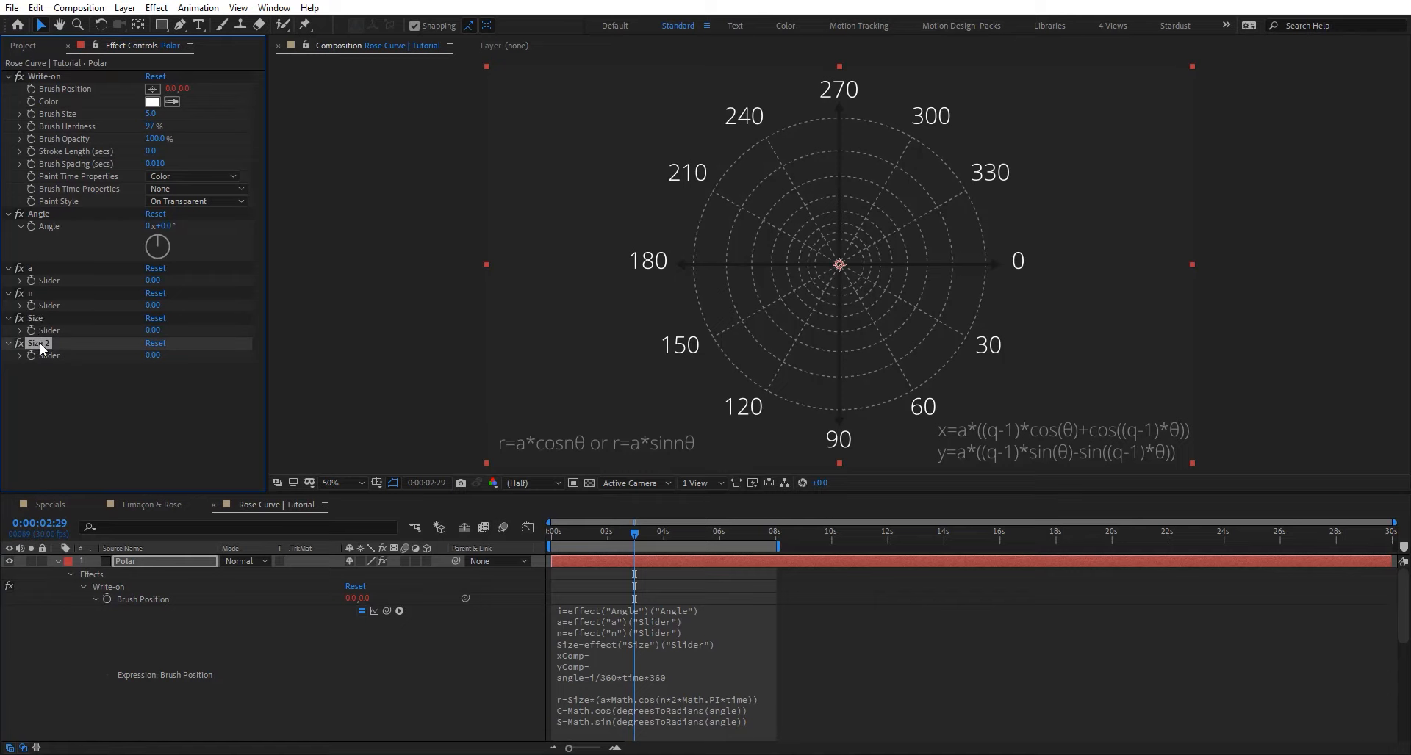
pyautogui.press('Return')
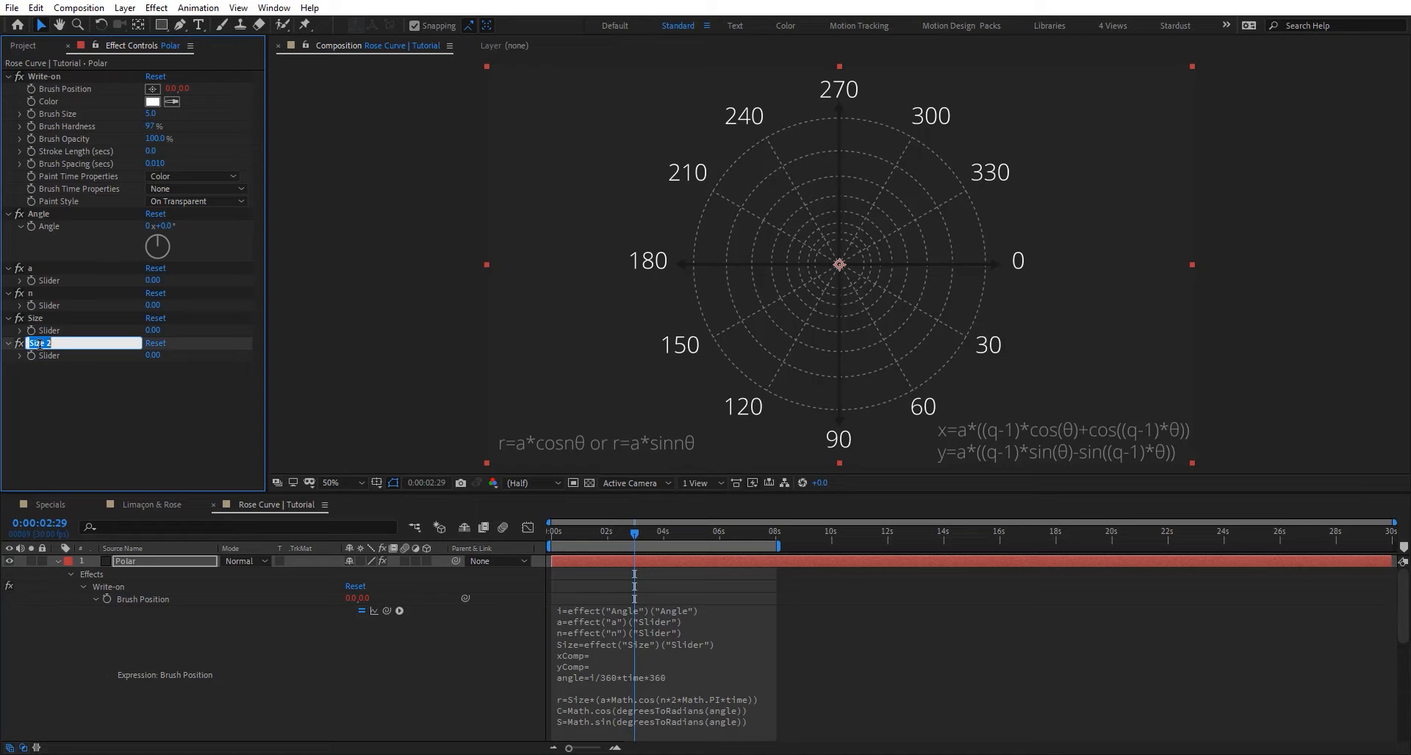
pyautogui.write('xComp')
pyautogui.press('Return')
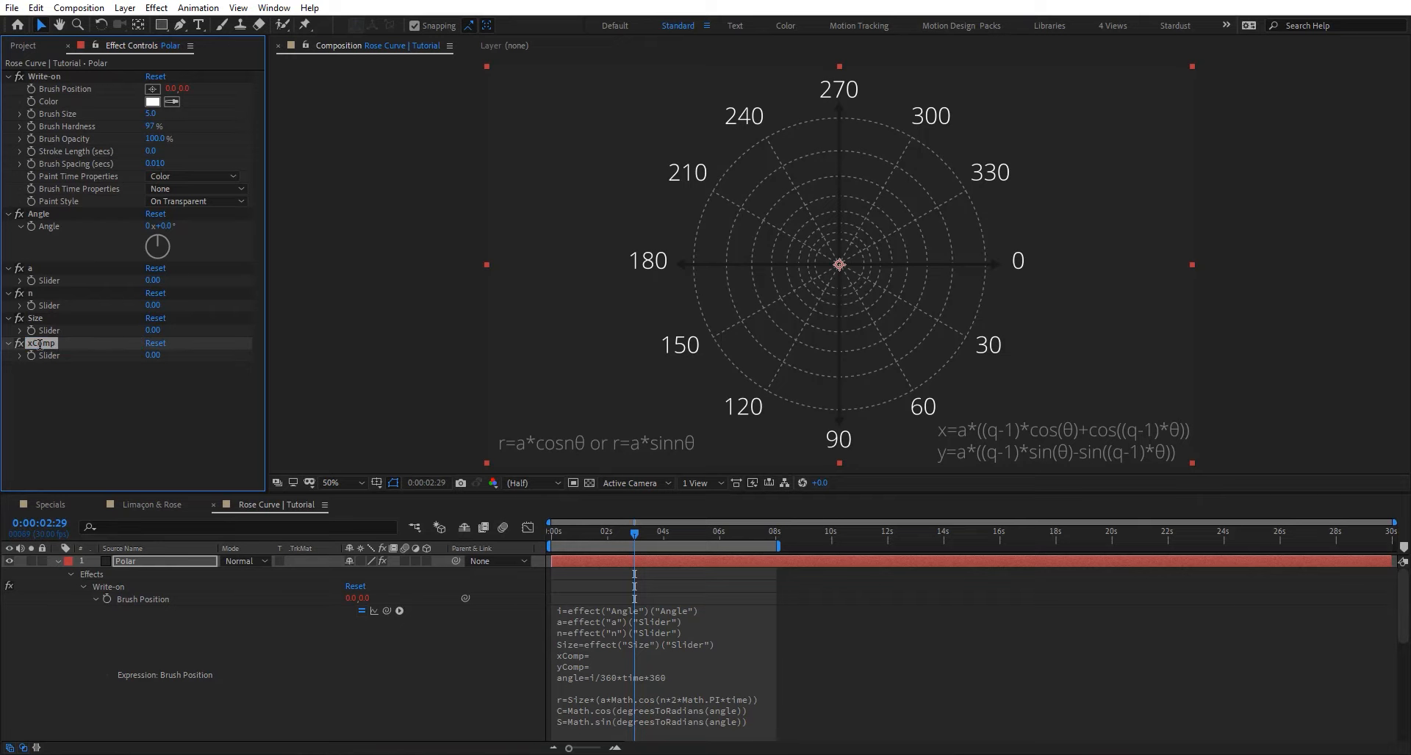
# Duplicate the xComp slider effect and rename the copy yComp.
pyautogui.hotkey('ctrl', 'd')
pyautogui.press('Return')
pyautogui.press('End')
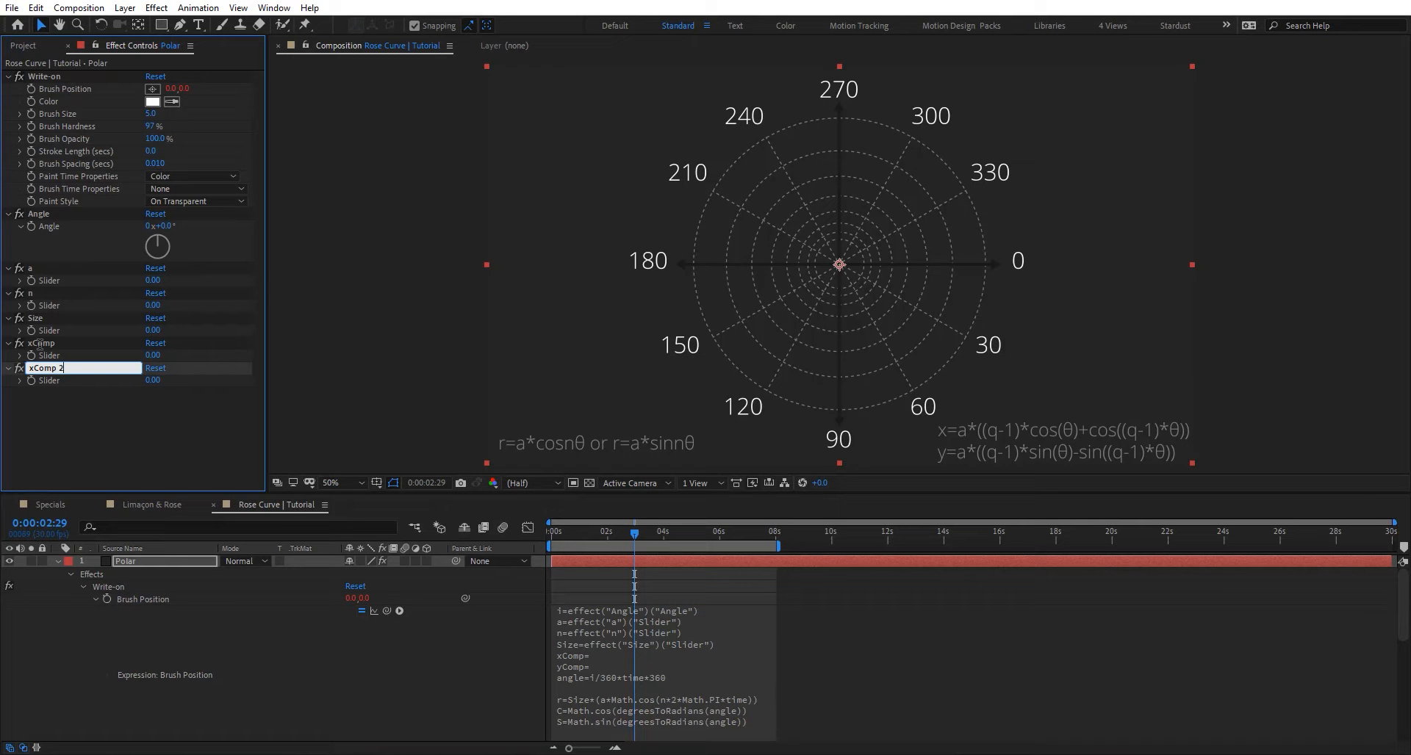
pyautogui.press('BackSpace')
pyautogui.press('BackSpace')
pyautogui.write('y')
pyautogui.press('Return')
# Link the xComp and yComp variables in the expression to the sliders of the matching effects.
pyautogui.click(638, 654)
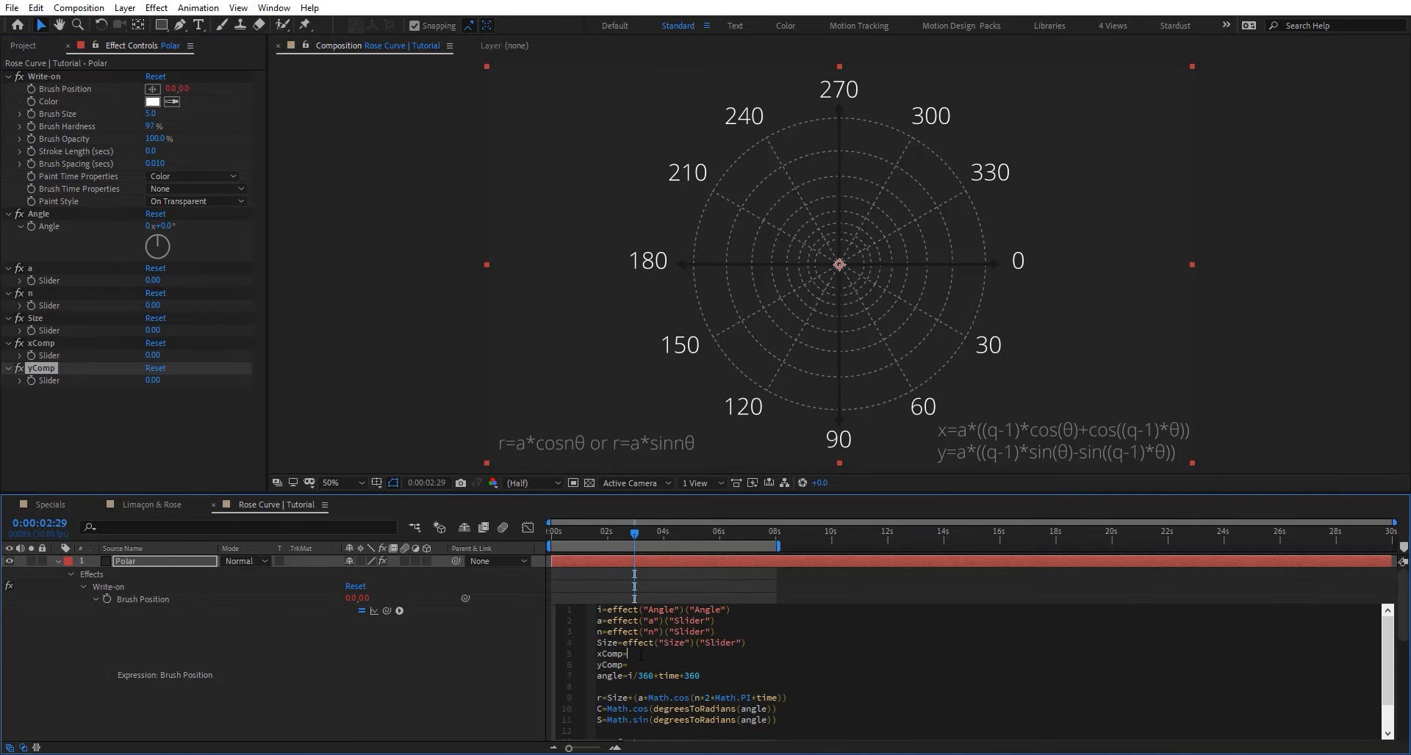
pyautogui.moveTo(390, 611)
pyautogui.mouseDown()
pyautogui.moveTo(54, 332)
pyautogui.moveTo(48, 355)
pyautogui.mouseUp()
pyautogui.press('Down')
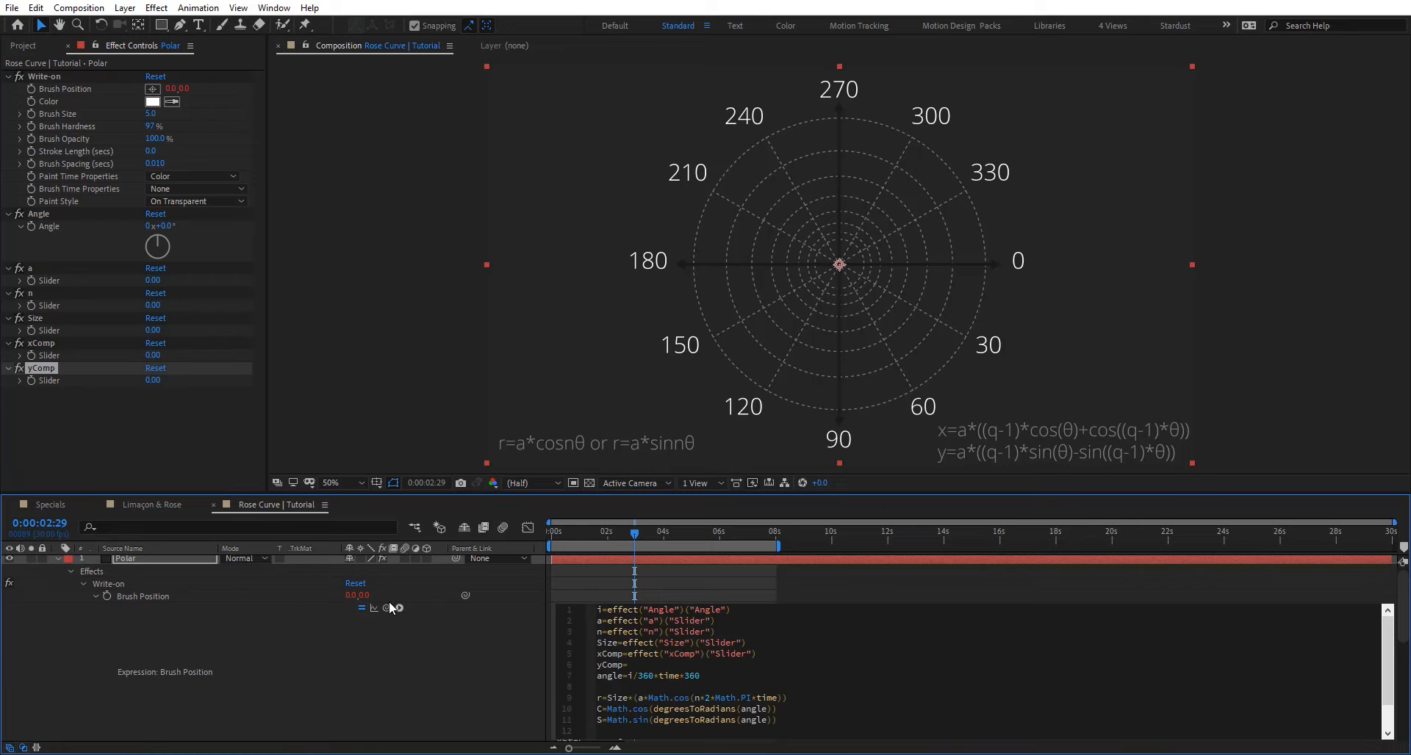
pyautogui.moveTo(390, 603)
pyautogui.mouseDown()
pyautogui.moveTo(112, 451)
pyautogui.moveTo(333, 611)
pyautogui.moveTo(120, 390)
pyautogui.moveTo(66, 380)
pyautogui.mouseUp()
pyautogui.click(612, 667)
pyautogui.click(644, 664)
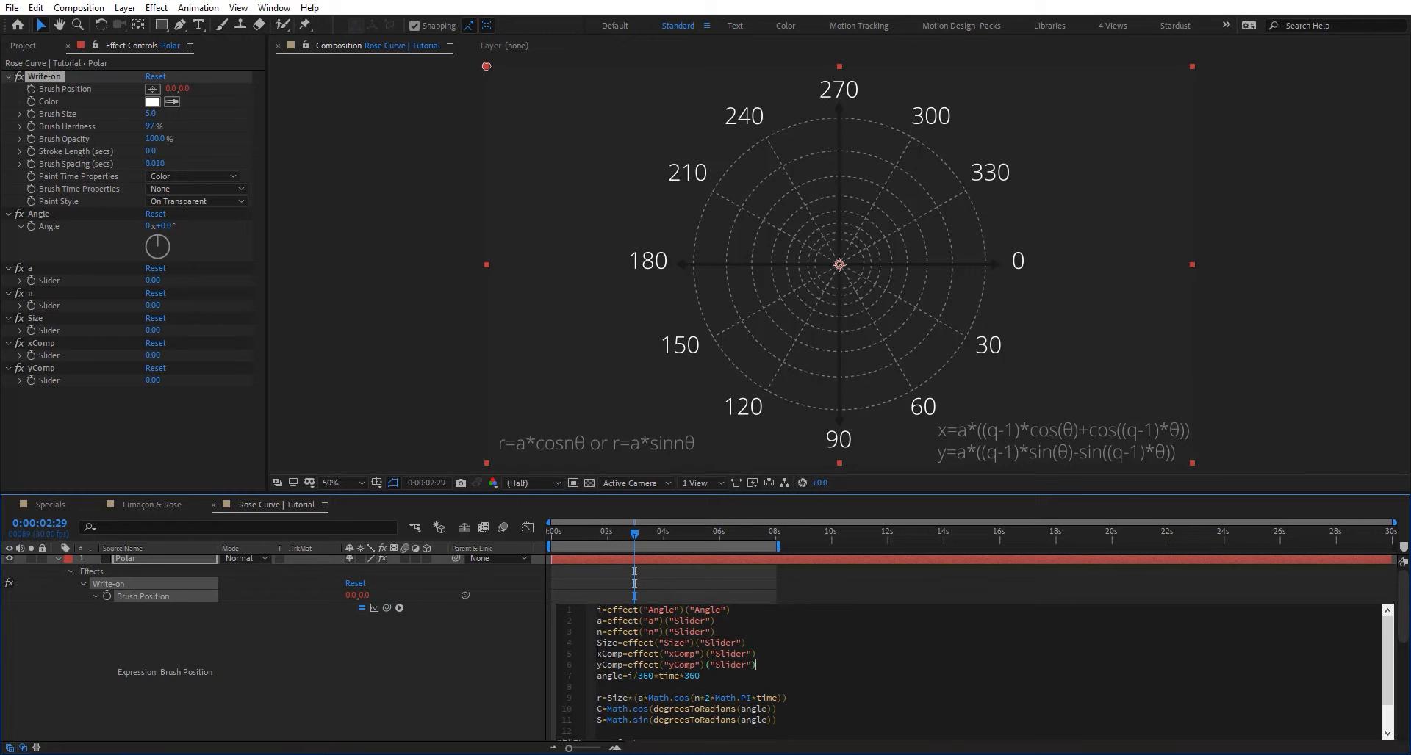
# Set the xComp slider to half the composition width, 1920/2.
pyautogui.click(152, 355)
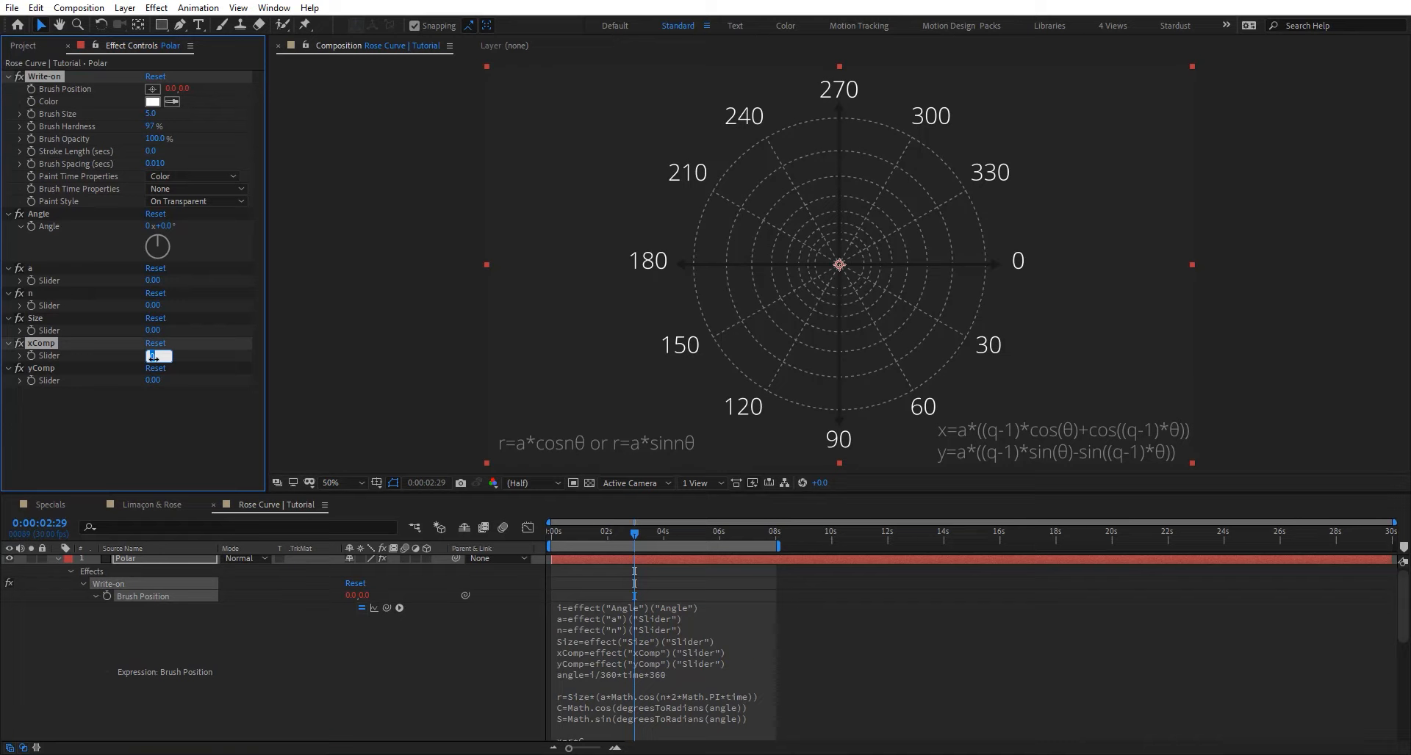
pyautogui.press('BackSpace')
pyautogui.write('1920')
pyautogui.write('/2')
pyautogui.press('Return')
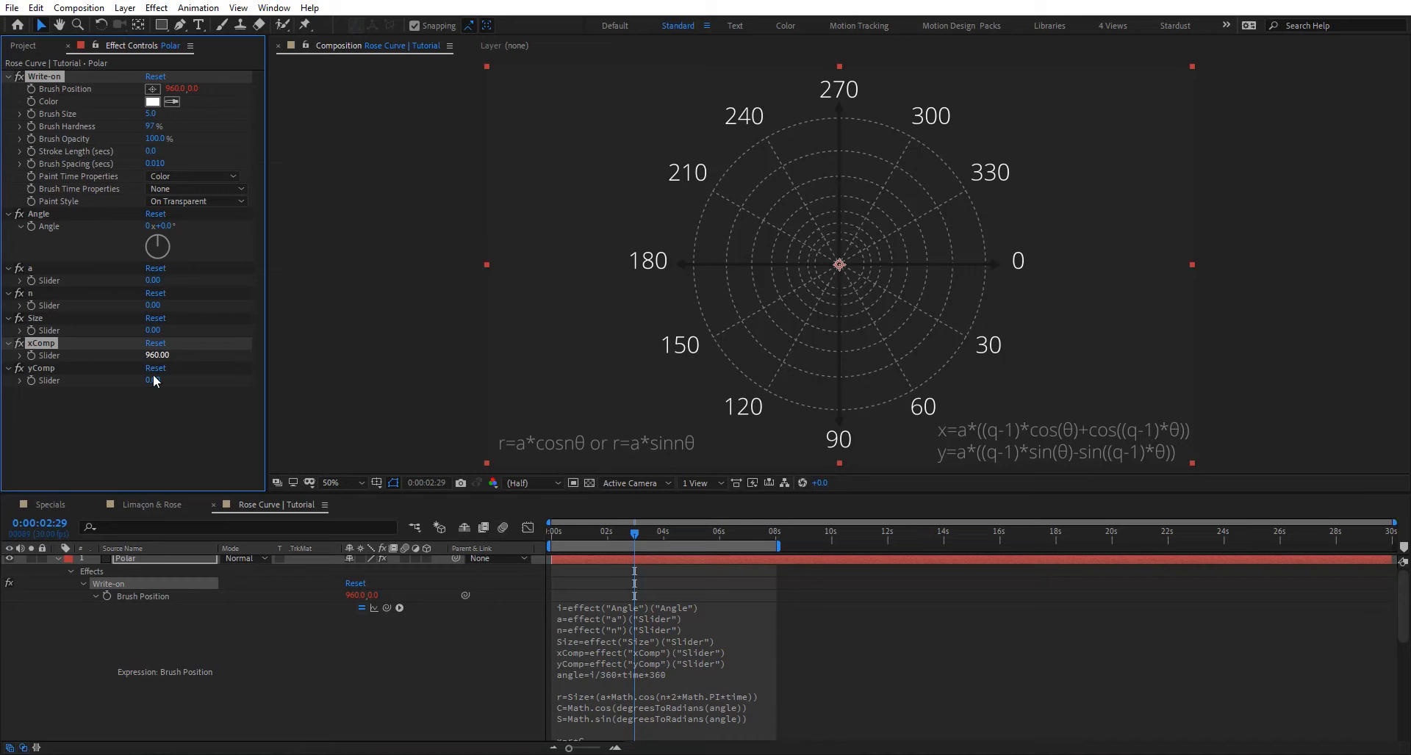
# Set the yComp slider to half the composition height, 1080/2.
pyautogui.click(155, 369)
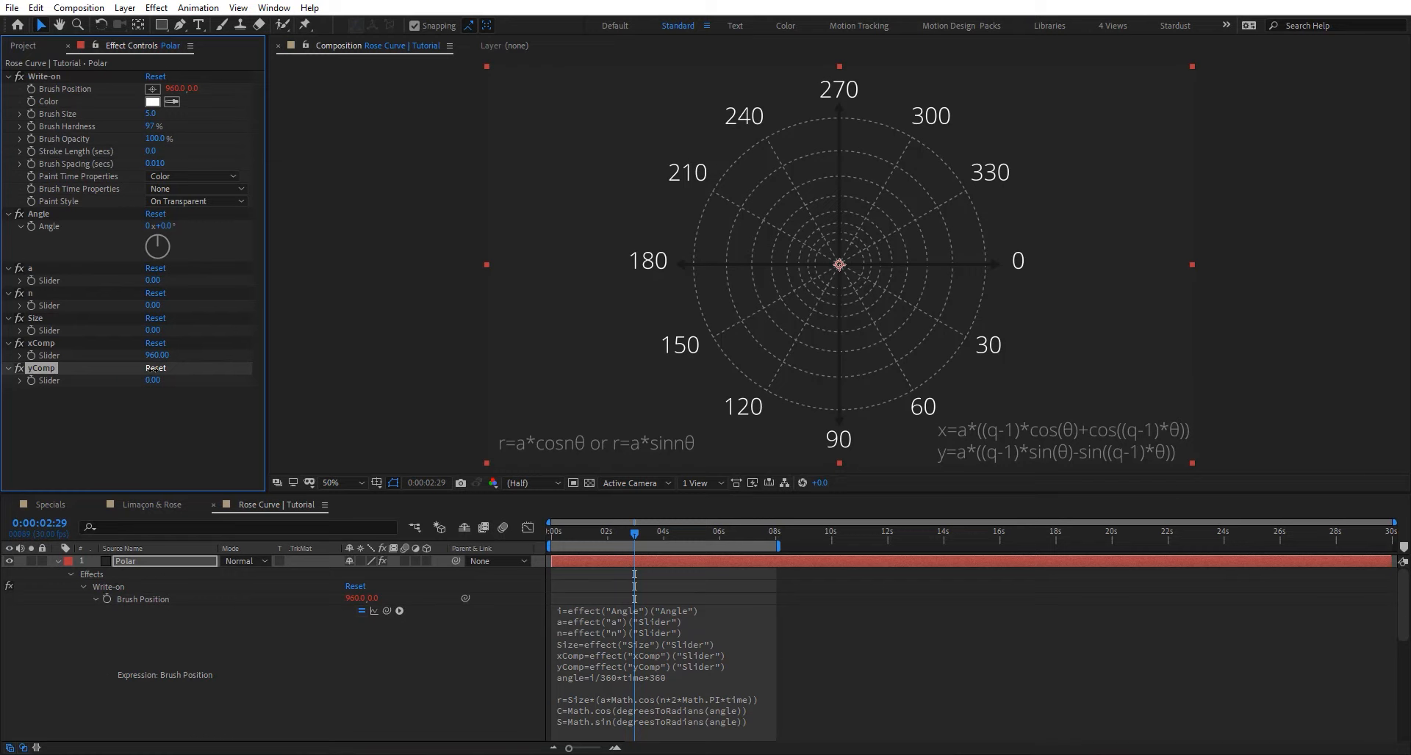
pyautogui.click(152, 380)
pyautogui.write('1080/2')
pyautogui.press('Return')
# Finish the Brush Position expression with the line add(centre,[x,y]) below the centre definition and apply it.
pyautogui.click(698, 667)
pyautogui.scroll(-1, 660, 685)
pyautogui.click(708, 731)
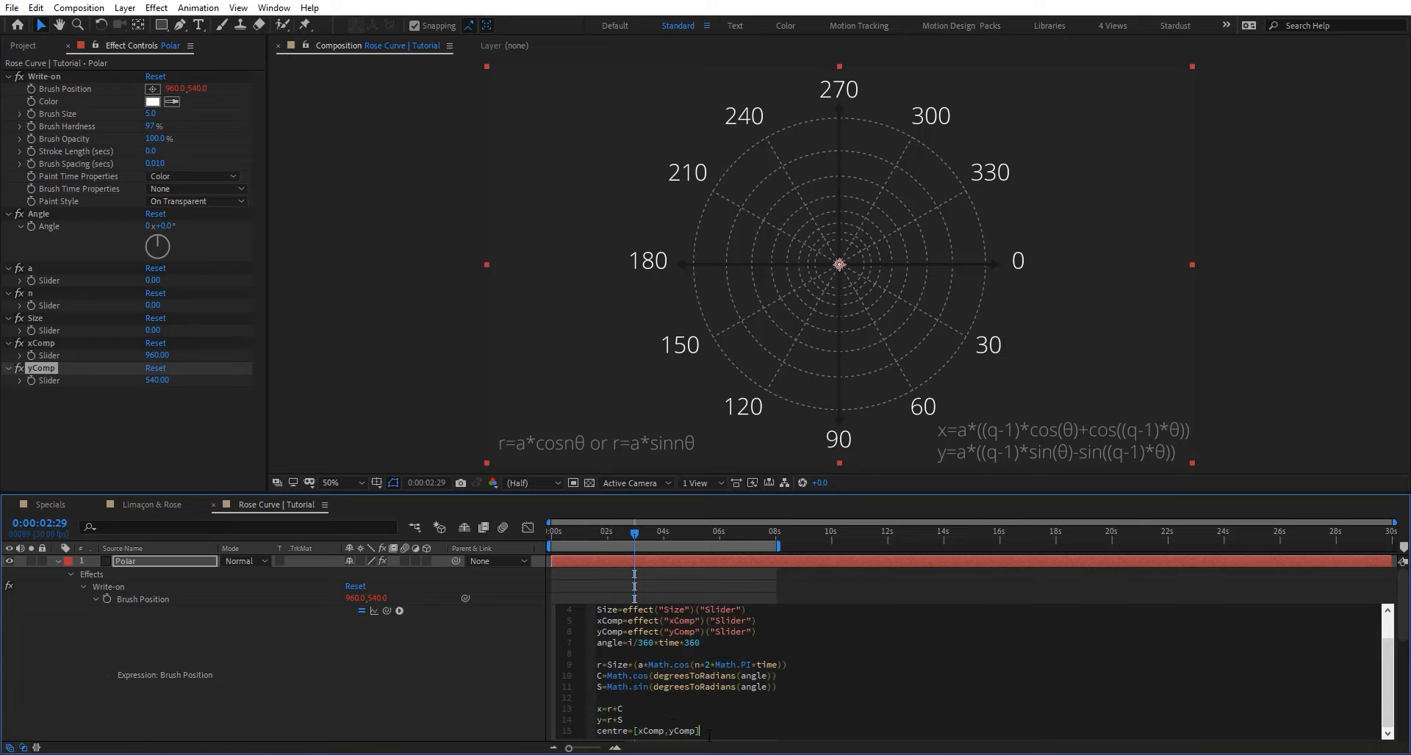
pyautogui.press('Return')
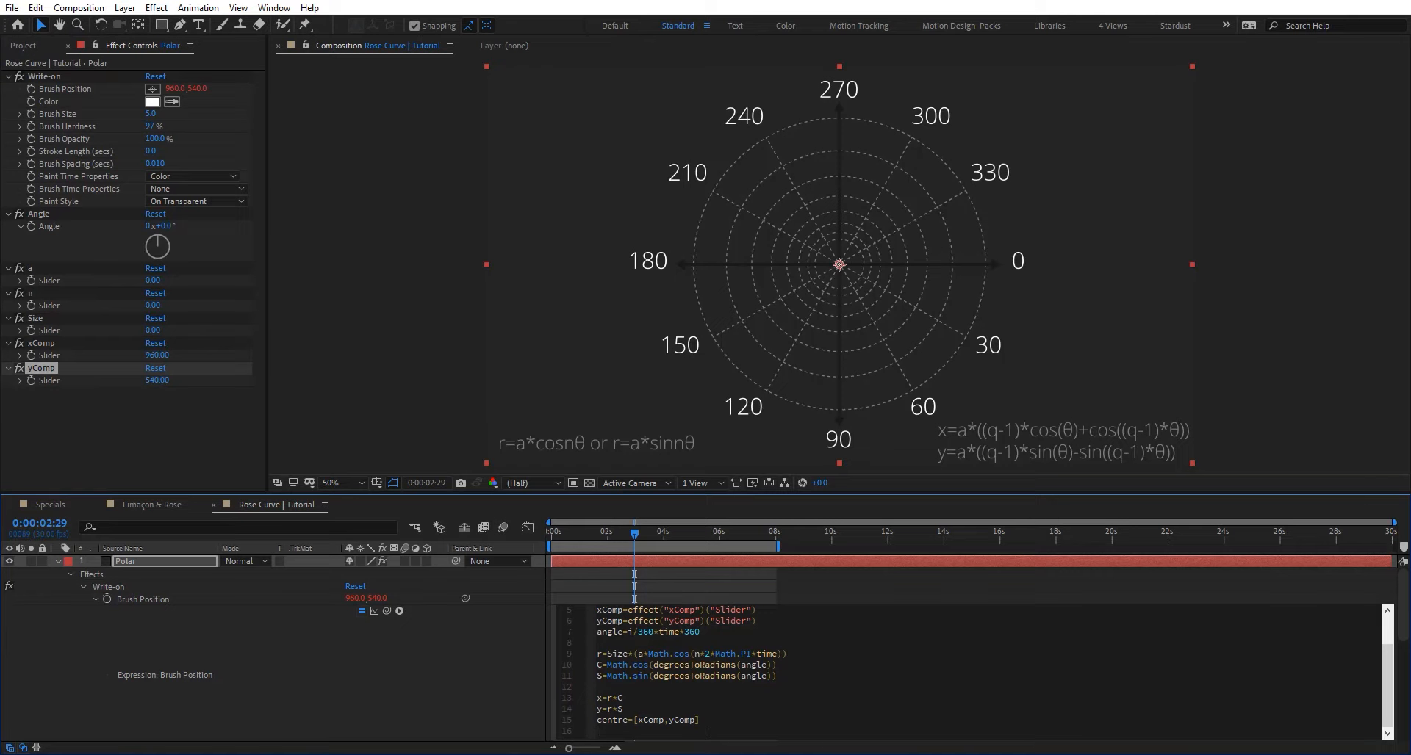
pyautogui.write('add()centre')
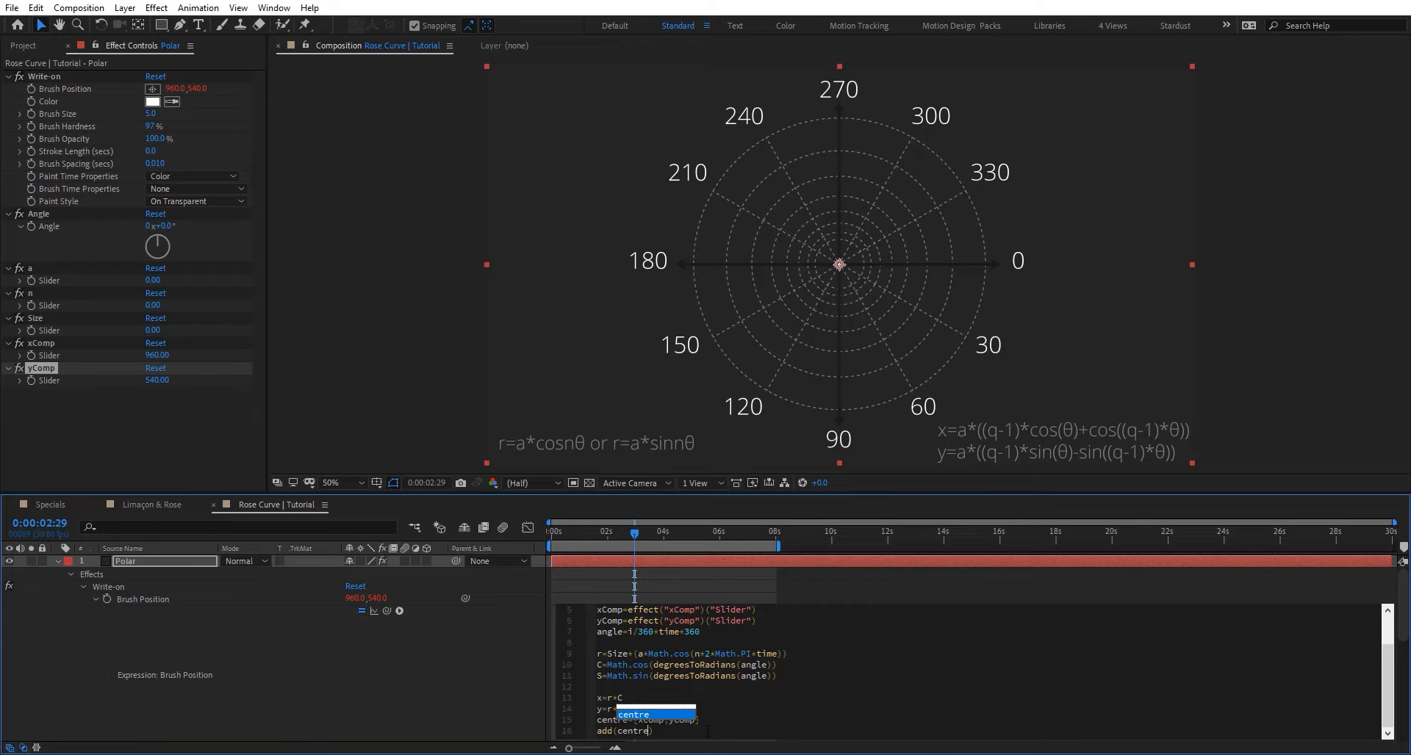
pyautogui.write(',[')
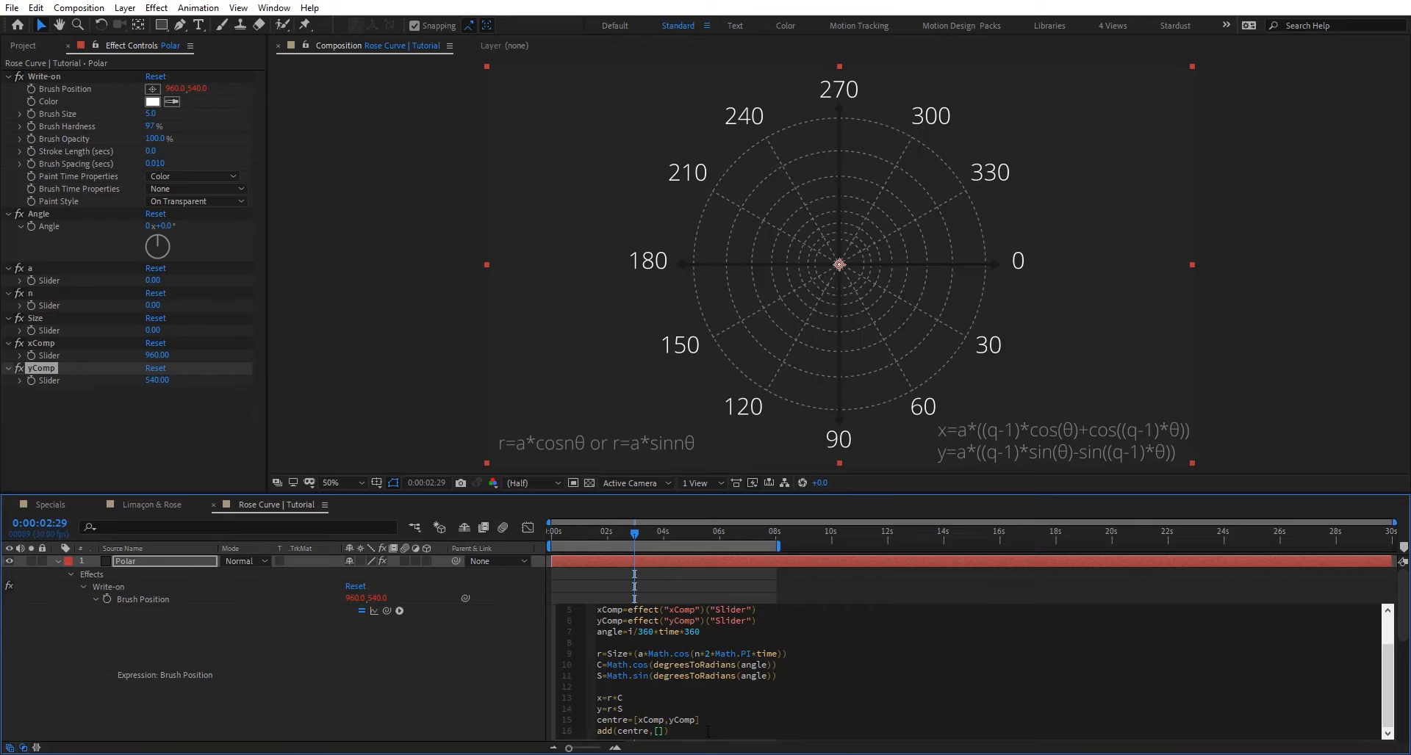
pyautogui.write('x,y')
pyautogui.click(434, 689)
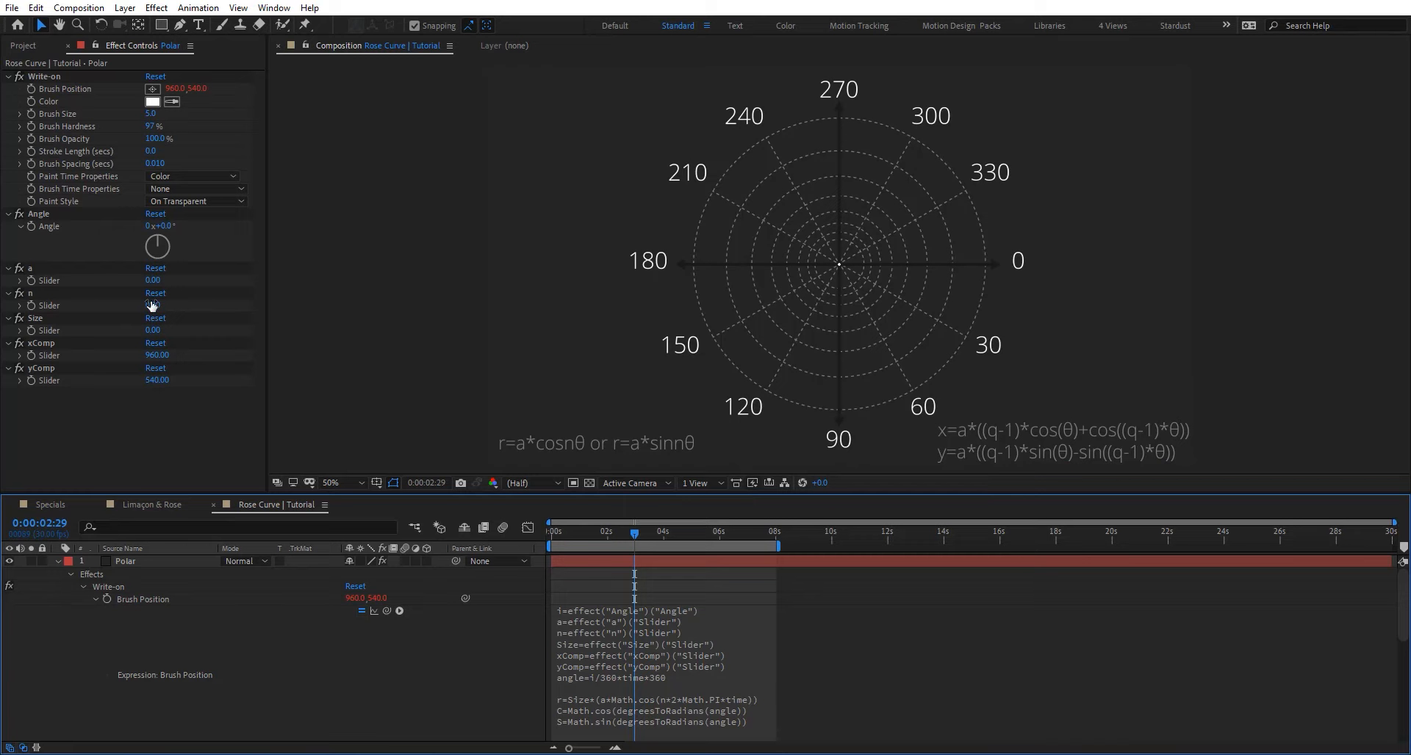
# Set the Angle control to 180° and the a slider to 2.
pyautogui.click(168, 227)
pyautogui.write('180')
pyautogui.press('Return')
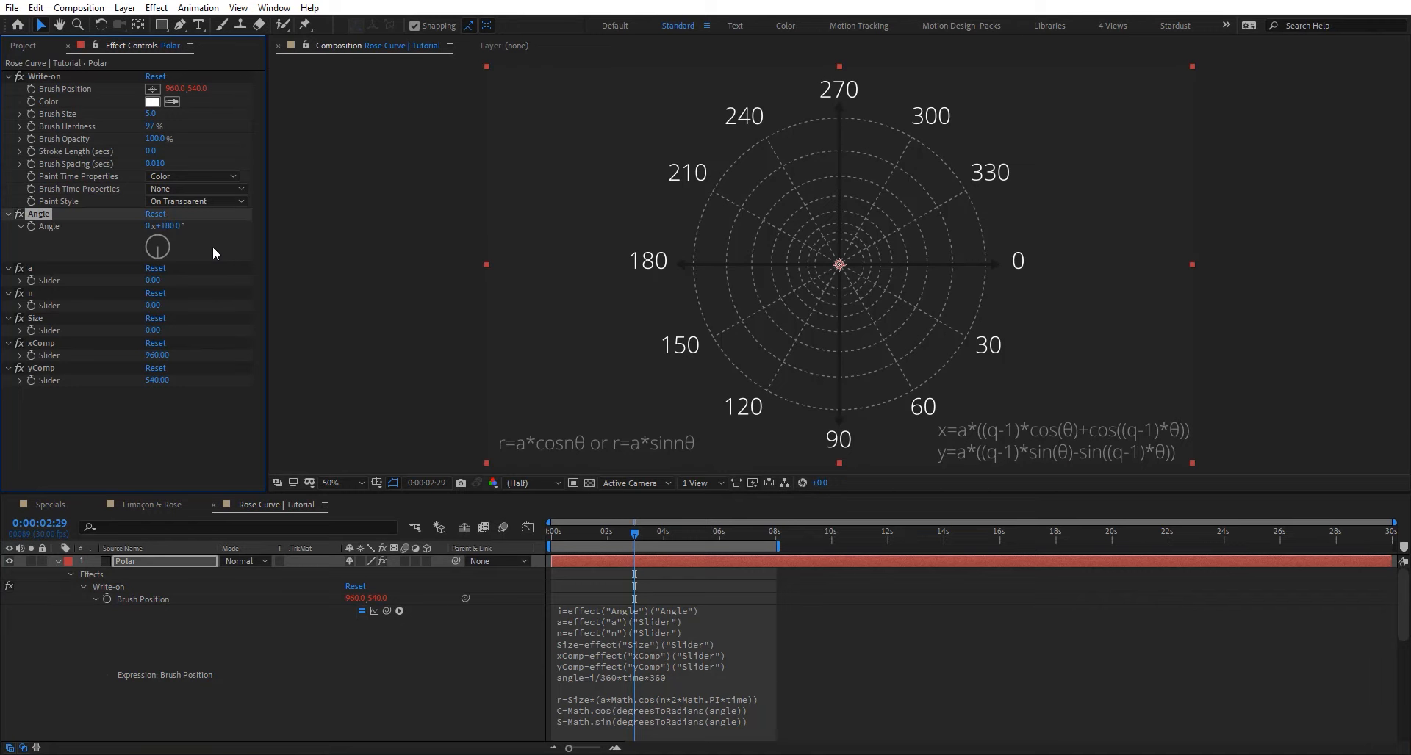
pyautogui.click(148, 281)
pyautogui.write('2')
pyautogui.press('Return')
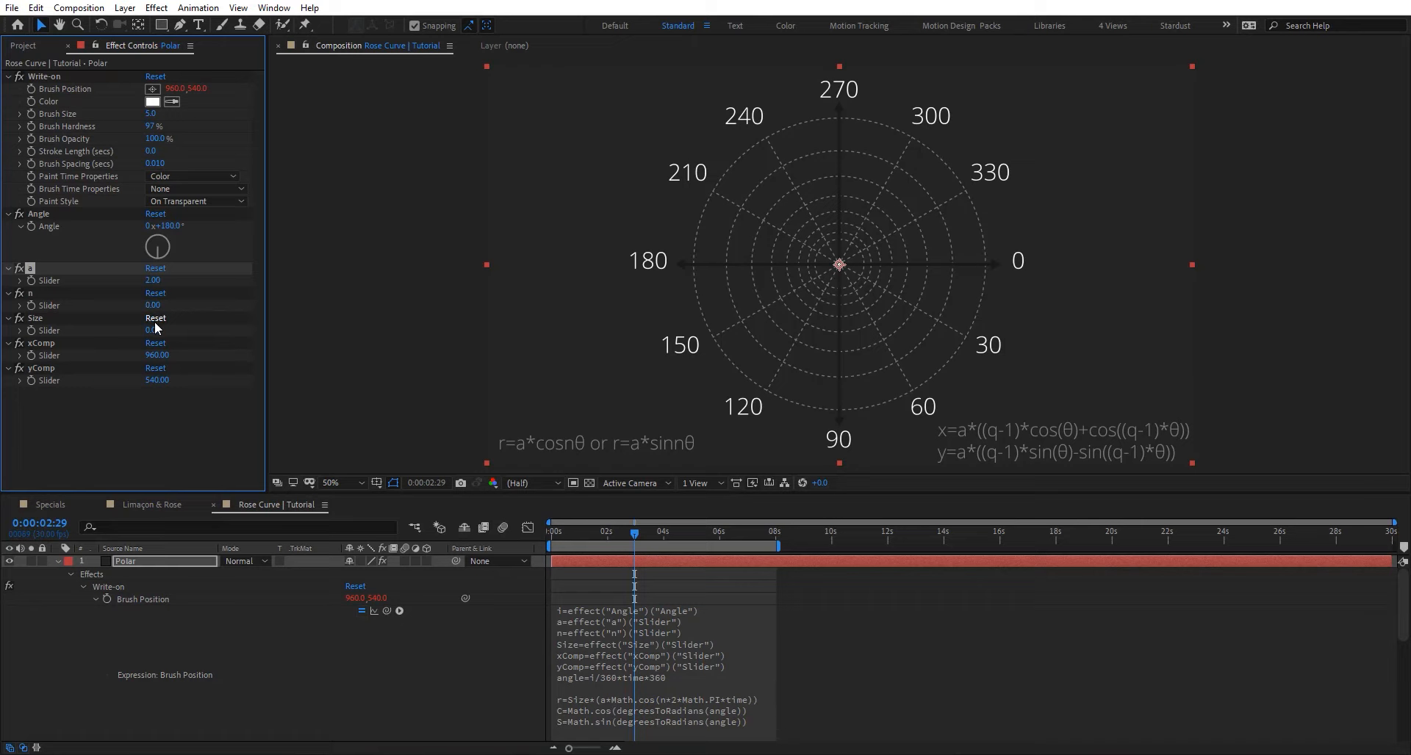
# Set the n slider to 3 and enlarge the curve by raising the Size slider to 168.
pyautogui.click(152, 305)
pyautogui.write('3')
pyautogui.press('Return')
pyautogui.click(153, 331)
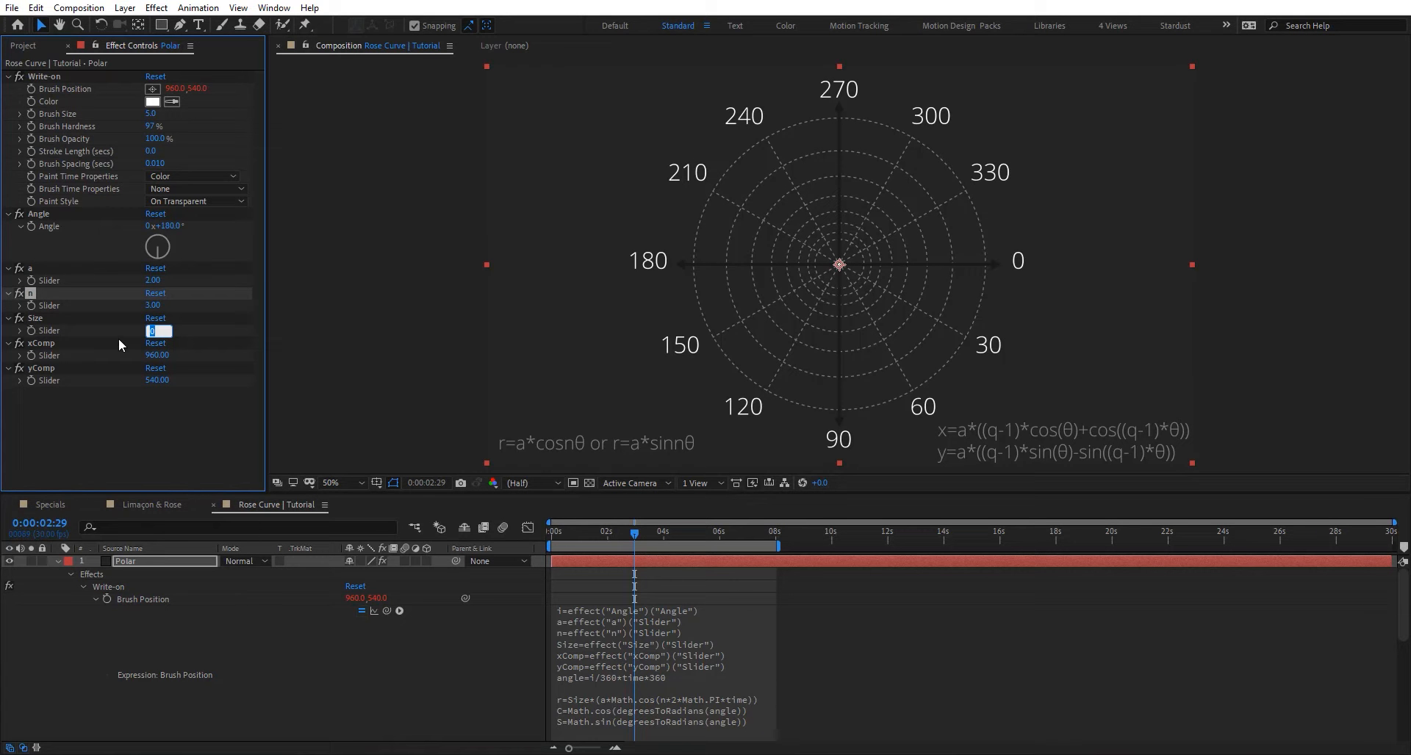
pyautogui.write('50')
pyautogui.press('Return')
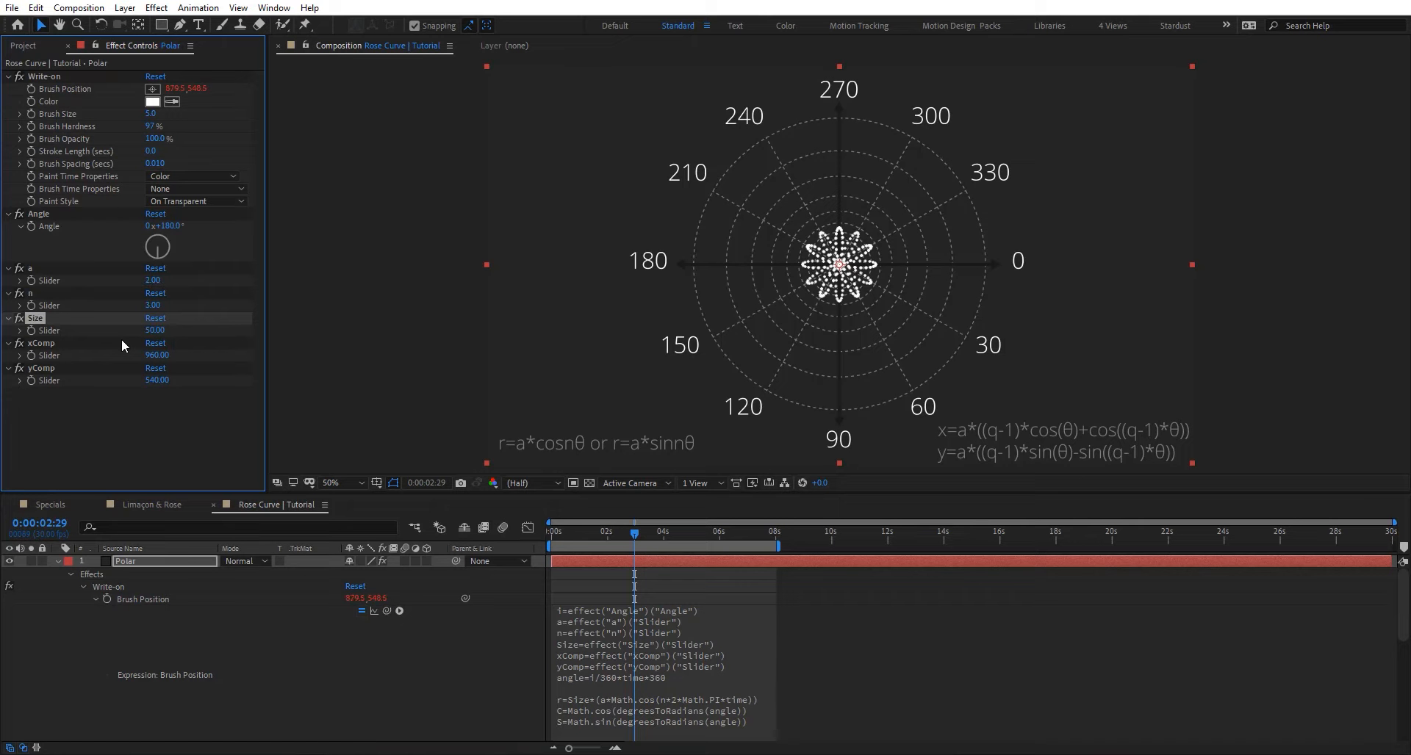
pyautogui.moveTo(150, 332); pyautogui.dragTo(234, 327)
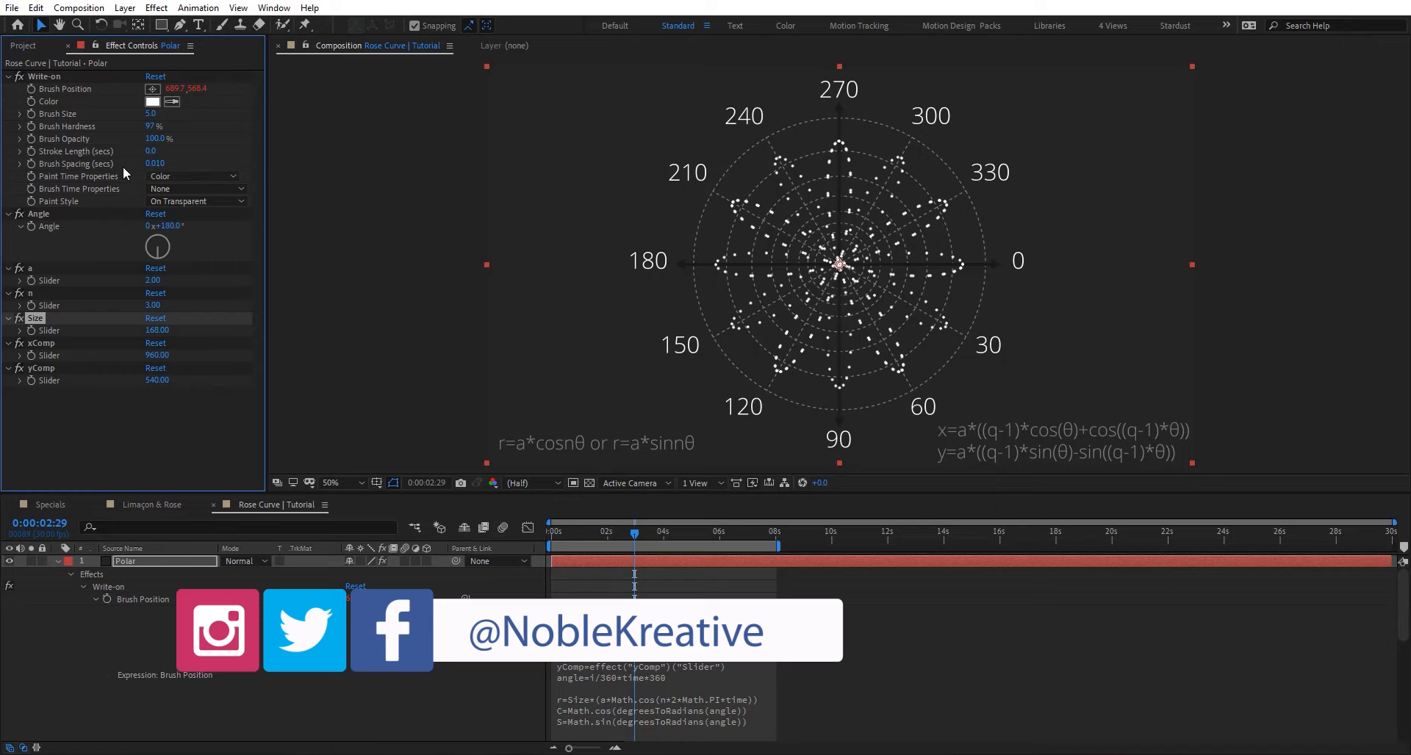
# Lower the Write-on Brush Spacing to 0.001 and set the brush color to dark red 8D3535.
pyautogui.moveTo(154, 163); pyautogui.dragTo(51, 163)
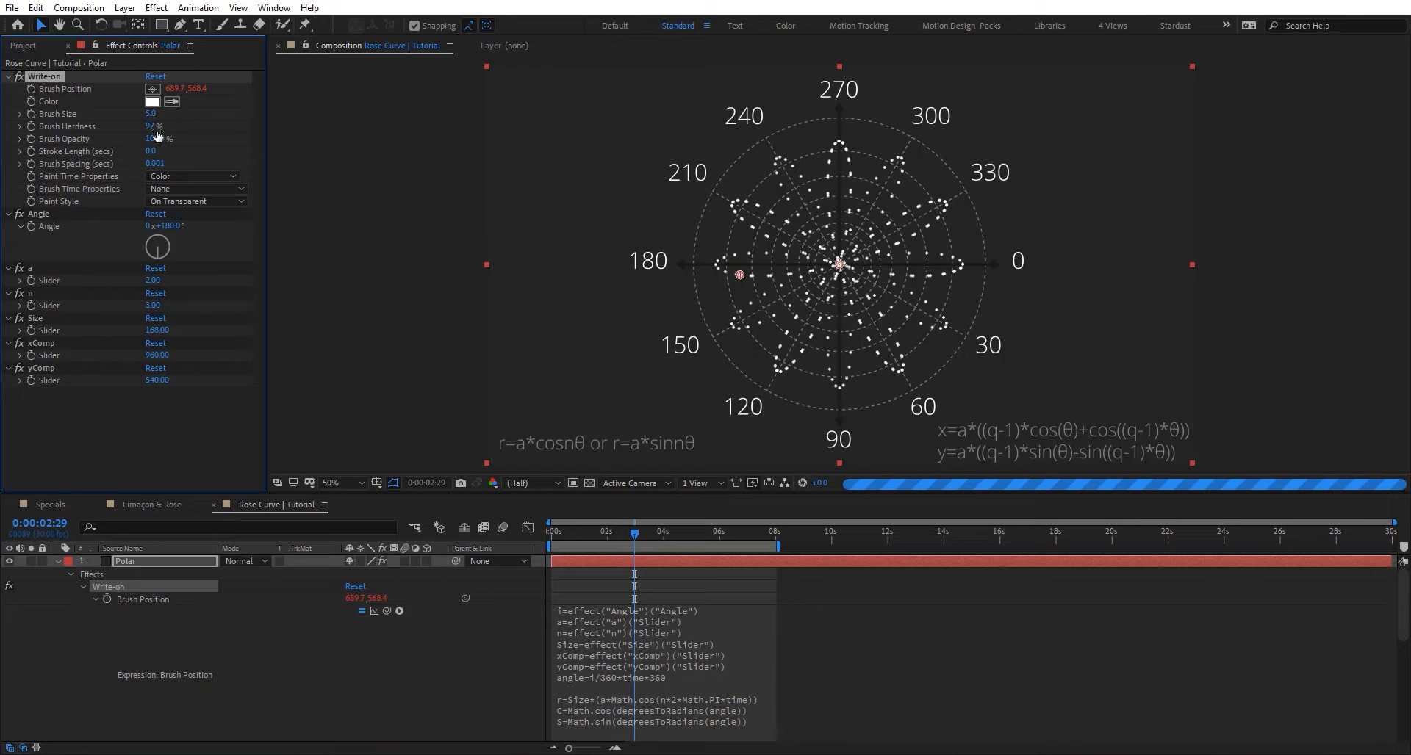
pyautogui.click(152, 102)
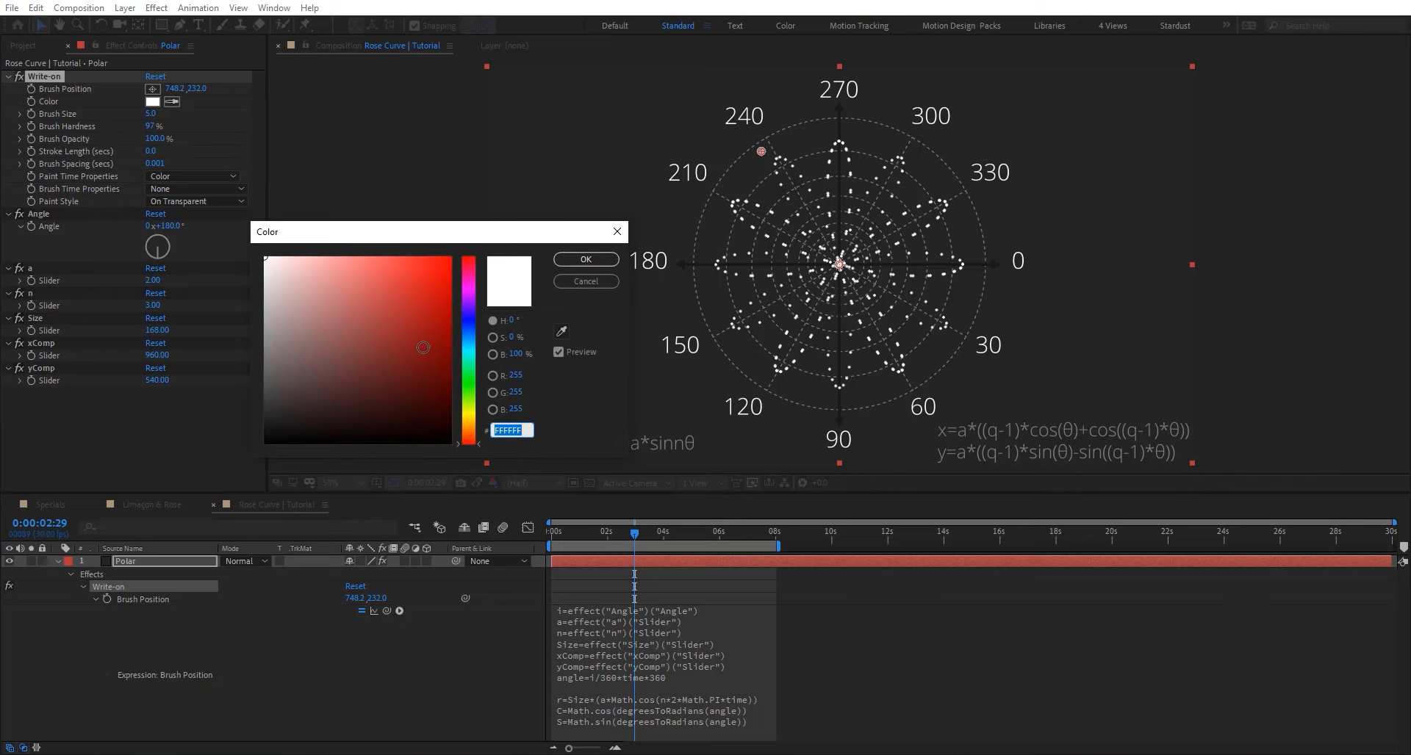
pyautogui.moveTo(416, 349)
pyautogui.mouseDown()
pyautogui.moveTo(340, 356)
pyautogui.moveTo(381, 340)
pyautogui.mouseUp()
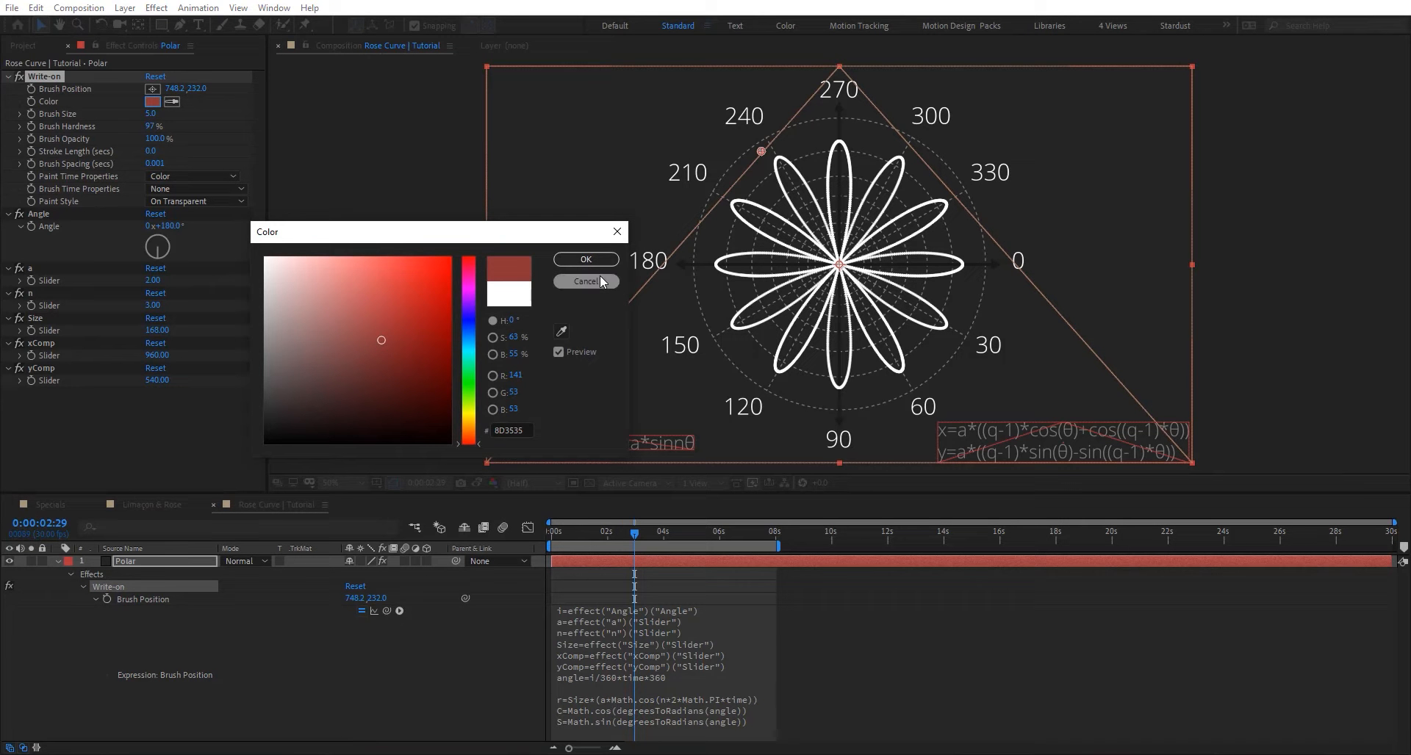
pyautogui.click(599, 261)
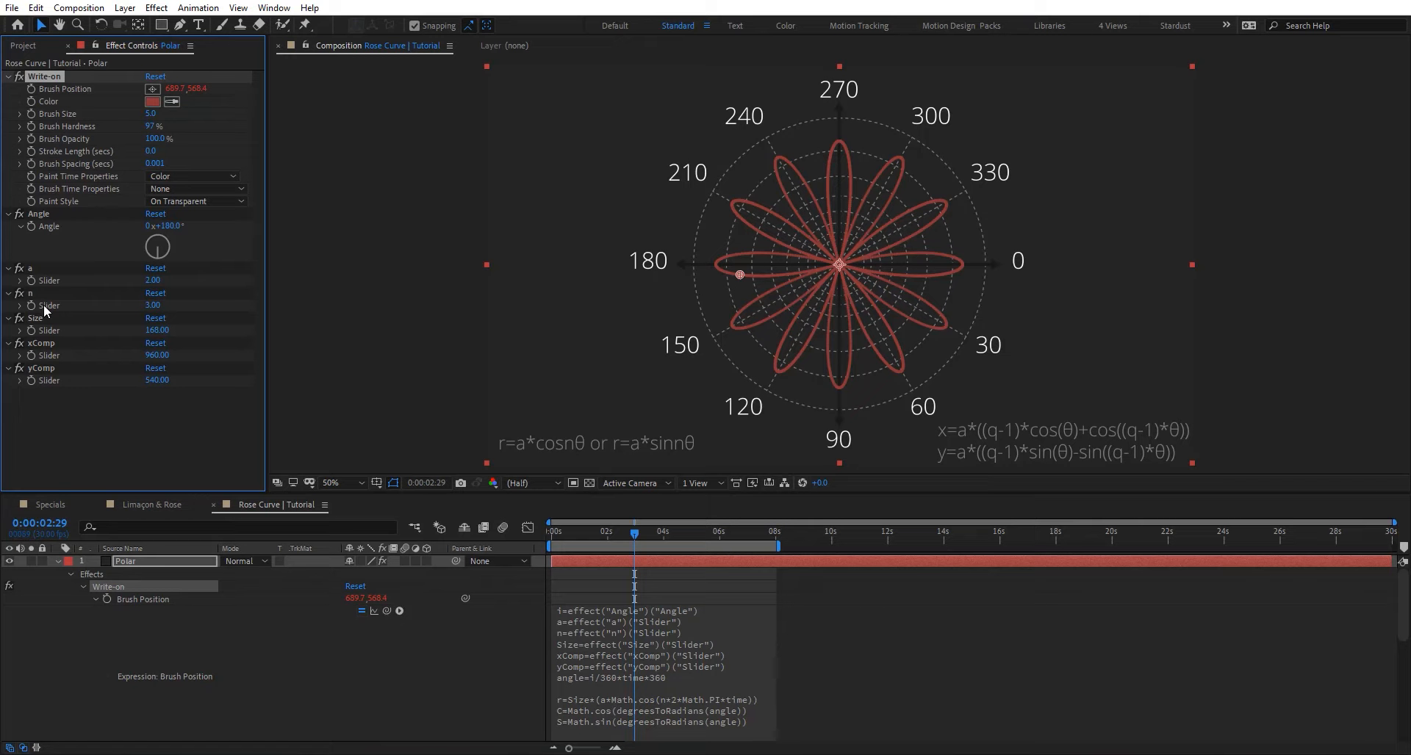
# Set the Write-on Brush Spacing to 0.007 and the Angle control to 360°.
pyautogui.click(158, 163)
pyautogui.write('0.10')
pyautogui.press('Return')
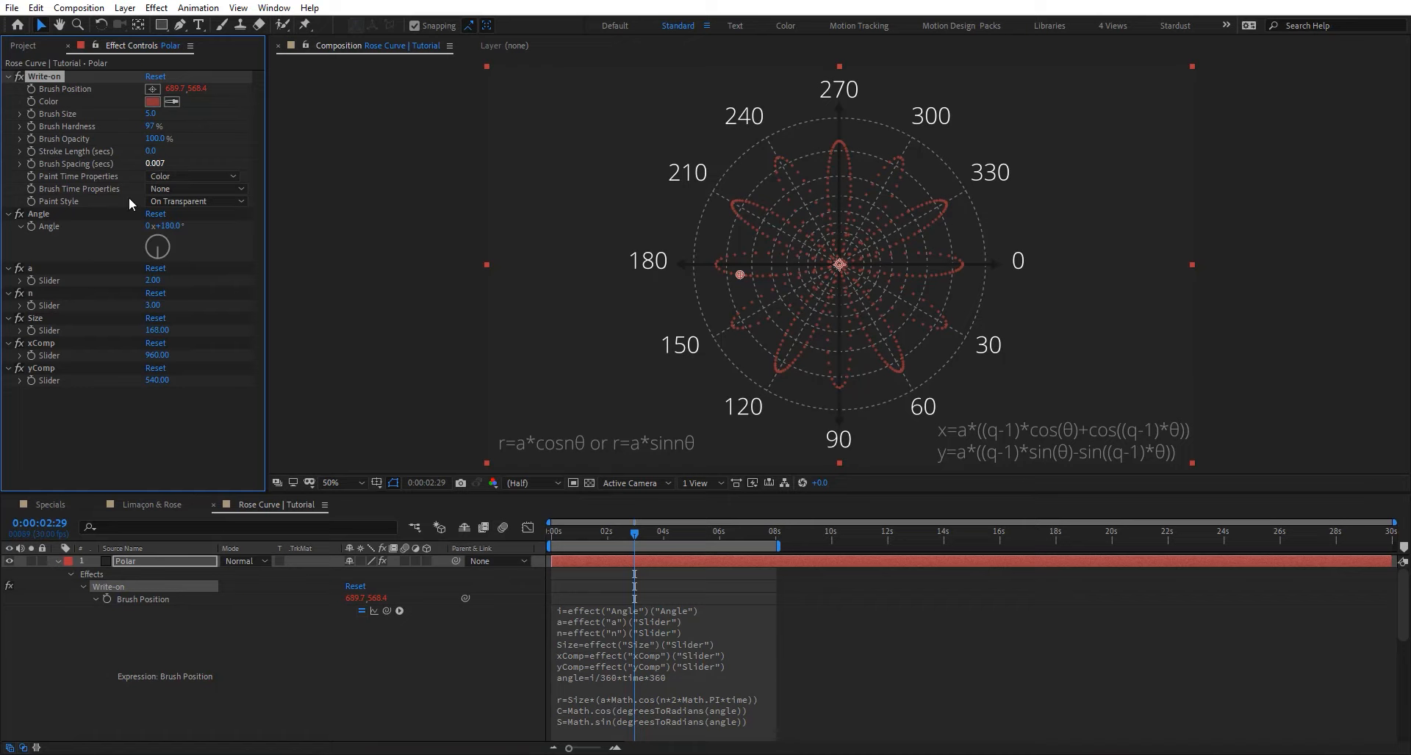
pyautogui.click(85, 249)
pyautogui.click(171, 227)
pyautogui.write('360')
pyautogui.press('Return')
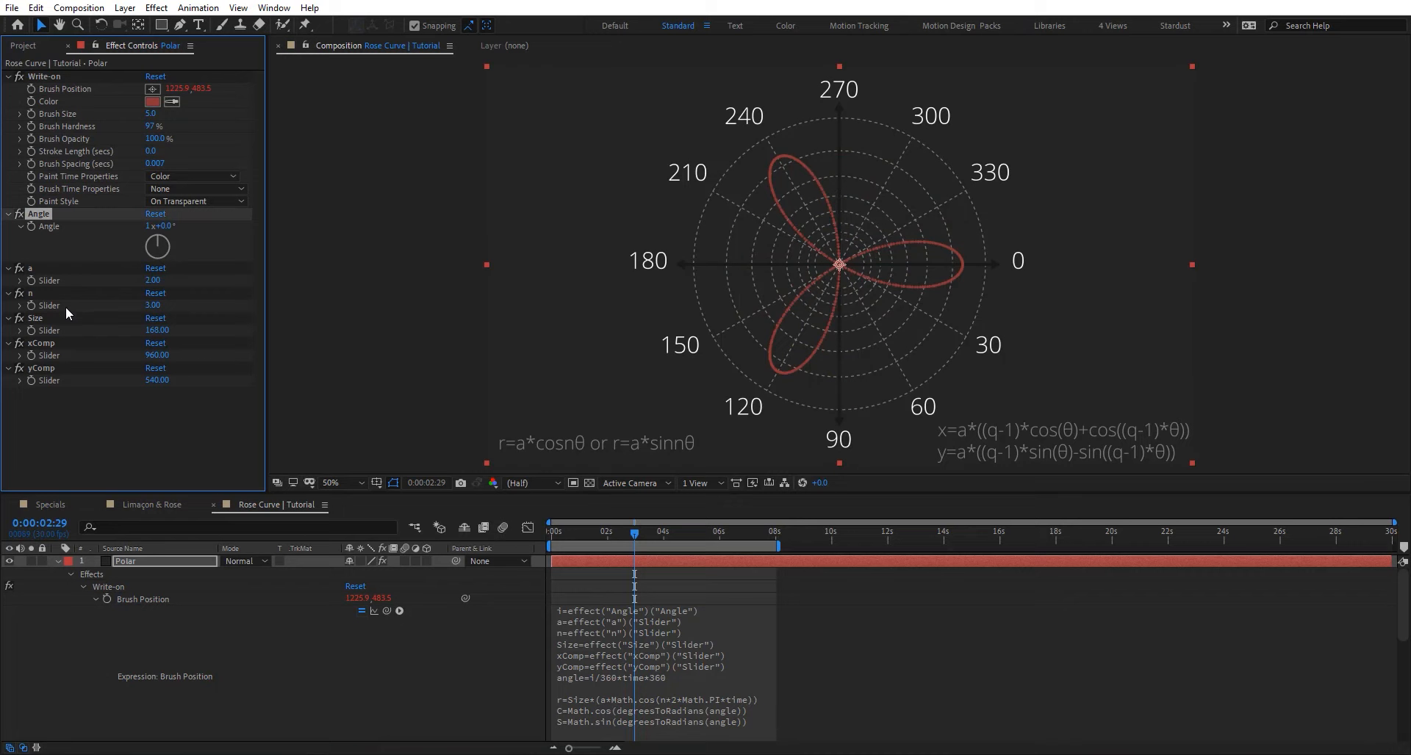
# Try different n slider values, ending with 7, and preview the curve at 0:00:04:25.
pyautogui.click(151, 305)
pyautogui.write('5')
pyautogui.press('Return')
pyautogui.click(151, 305)
pyautogui.write('3')
pyautogui.press('Return')
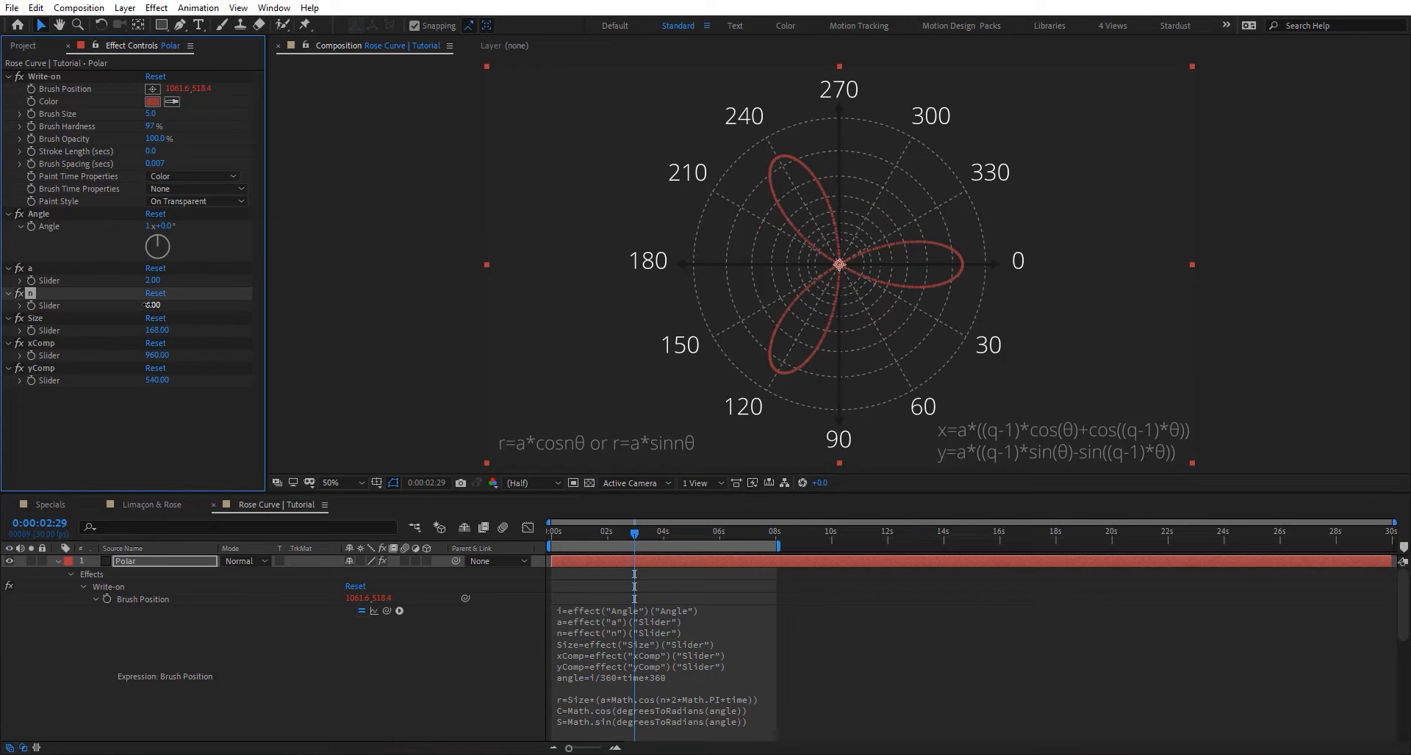
pyautogui.click(151, 305)
pyautogui.write('7')
pyautogui.press('Return')
pyautogui.click(649, 535)
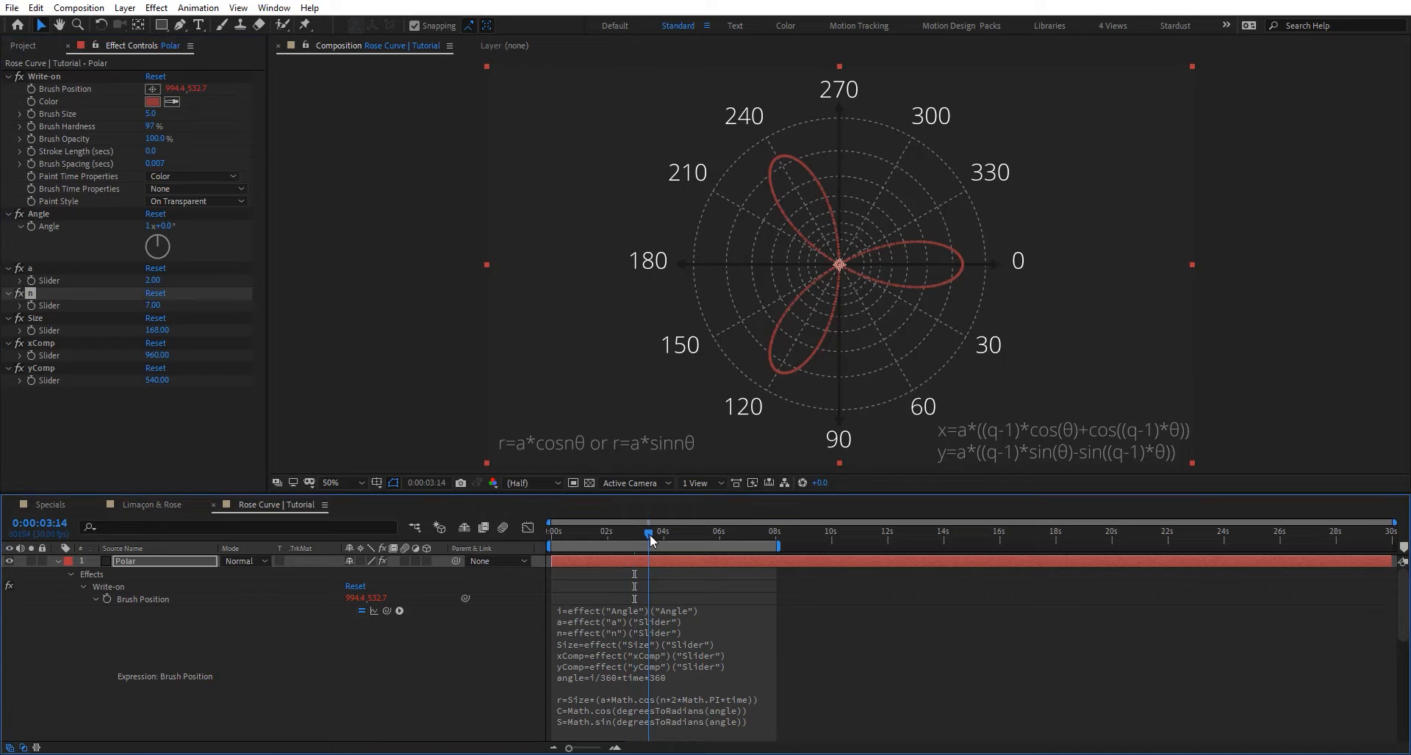
pyautogui.click(686, 535)
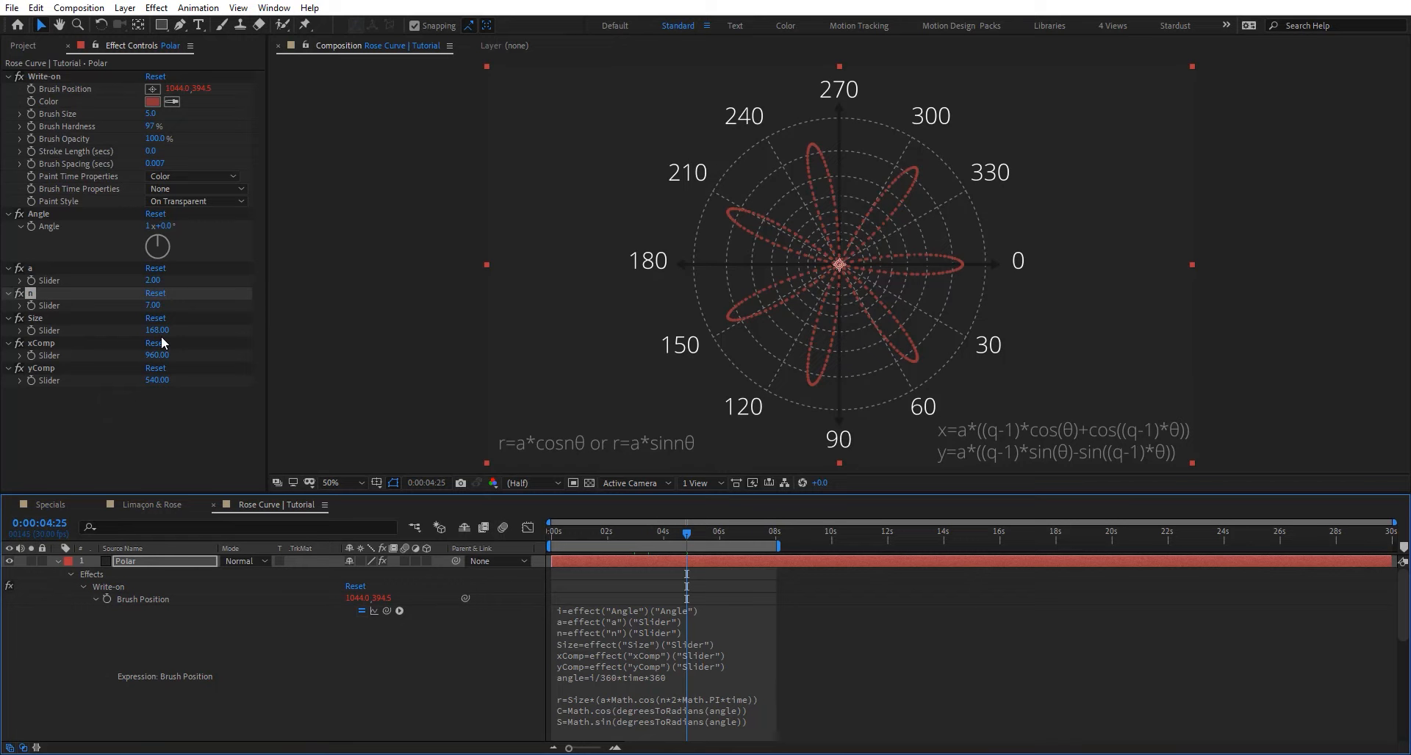
# Set the n slider to 0.5 and preview the curve back at 0:00:02:03.
pyautogui.click(152, 305)
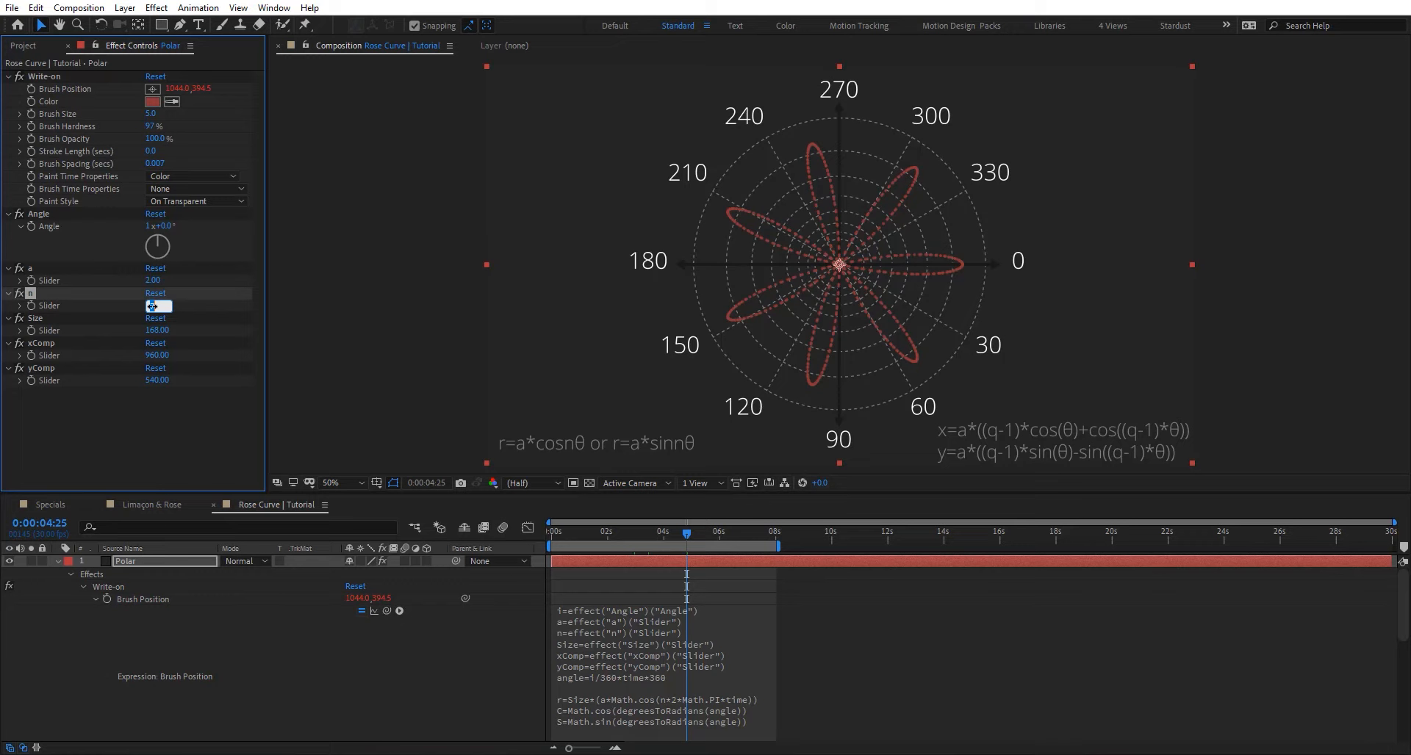
pyautogui.write('8')
pyautogui.press('Return')
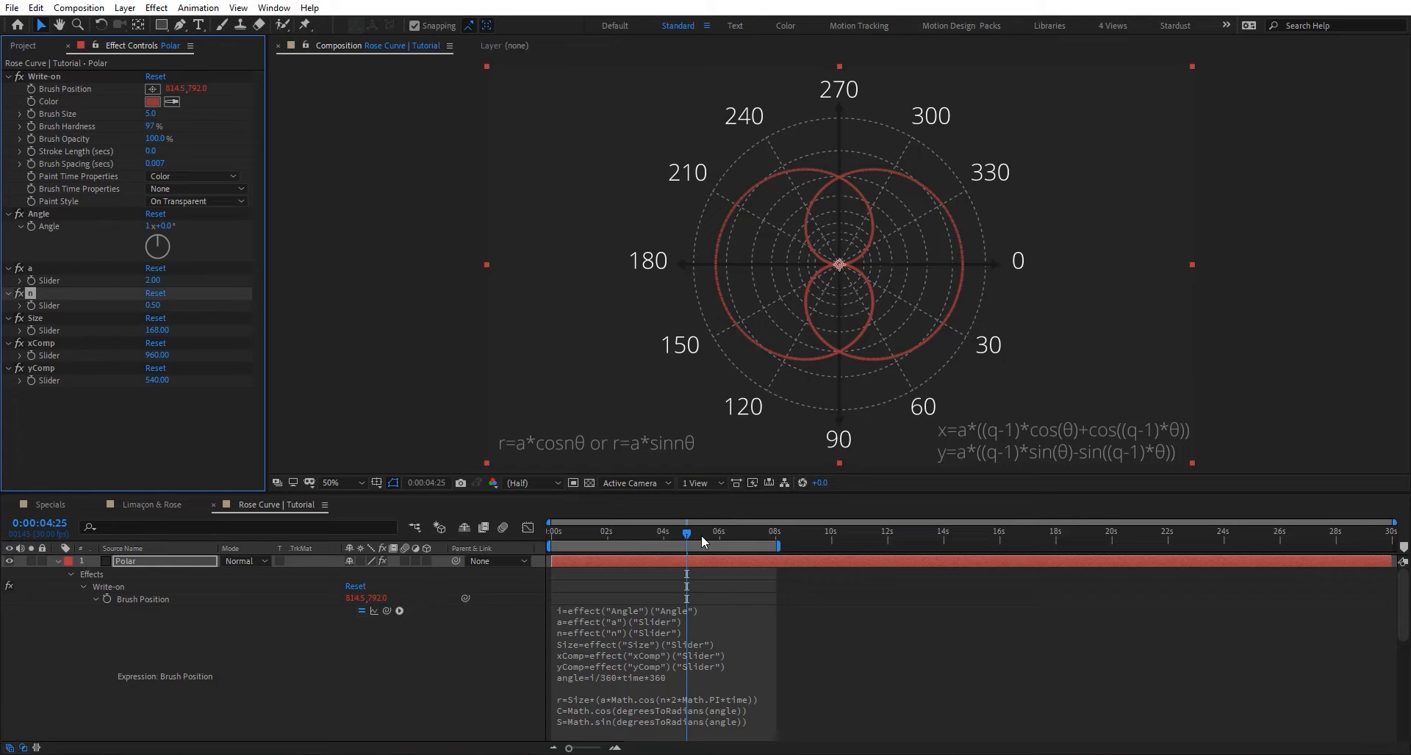
pyautogui.moveTo(701, 535)
pyautogui.mouseDown()
pyautogui.moveTo(942, 526)
pyautogui.moveTo(559, 540)
pyautogui.moveTo(610, 541)
pyautogui.mouseUp()
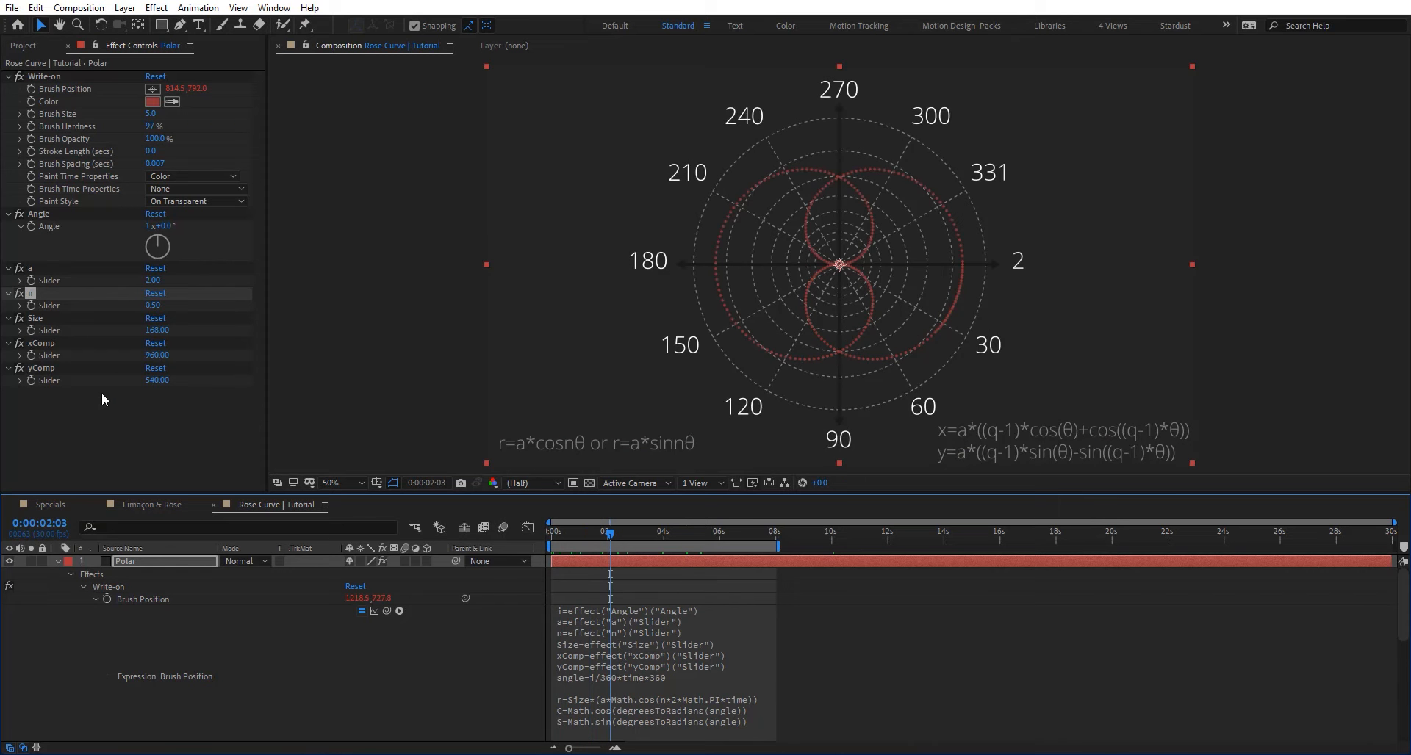
# Try the fraction 1/3 as the n slider value.
pyautogui.click(159, 307)
pyautogui.write('1/3')
pyautogui.press('Return')
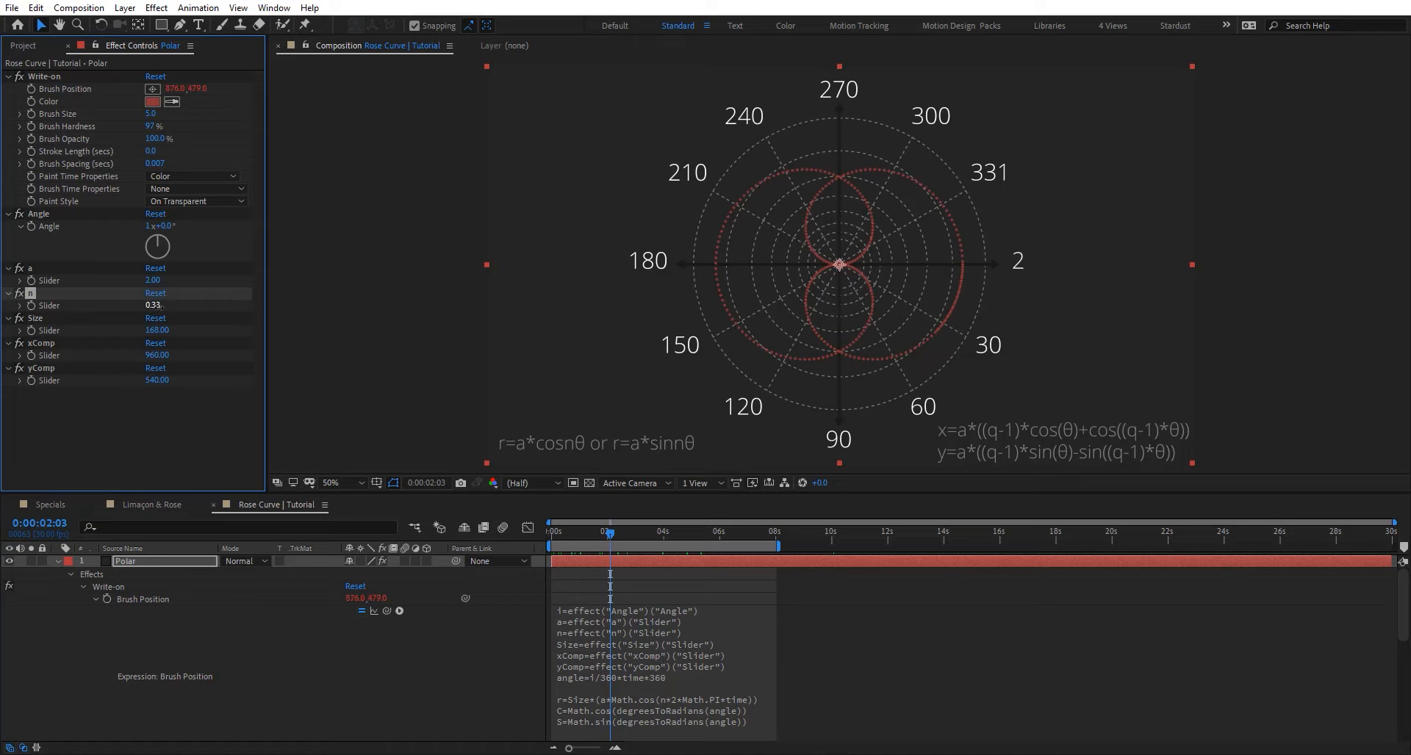
# Set the n slider to the fraction 2/5.
pyautogui.click(158, 307)
pyautogui.write('1')
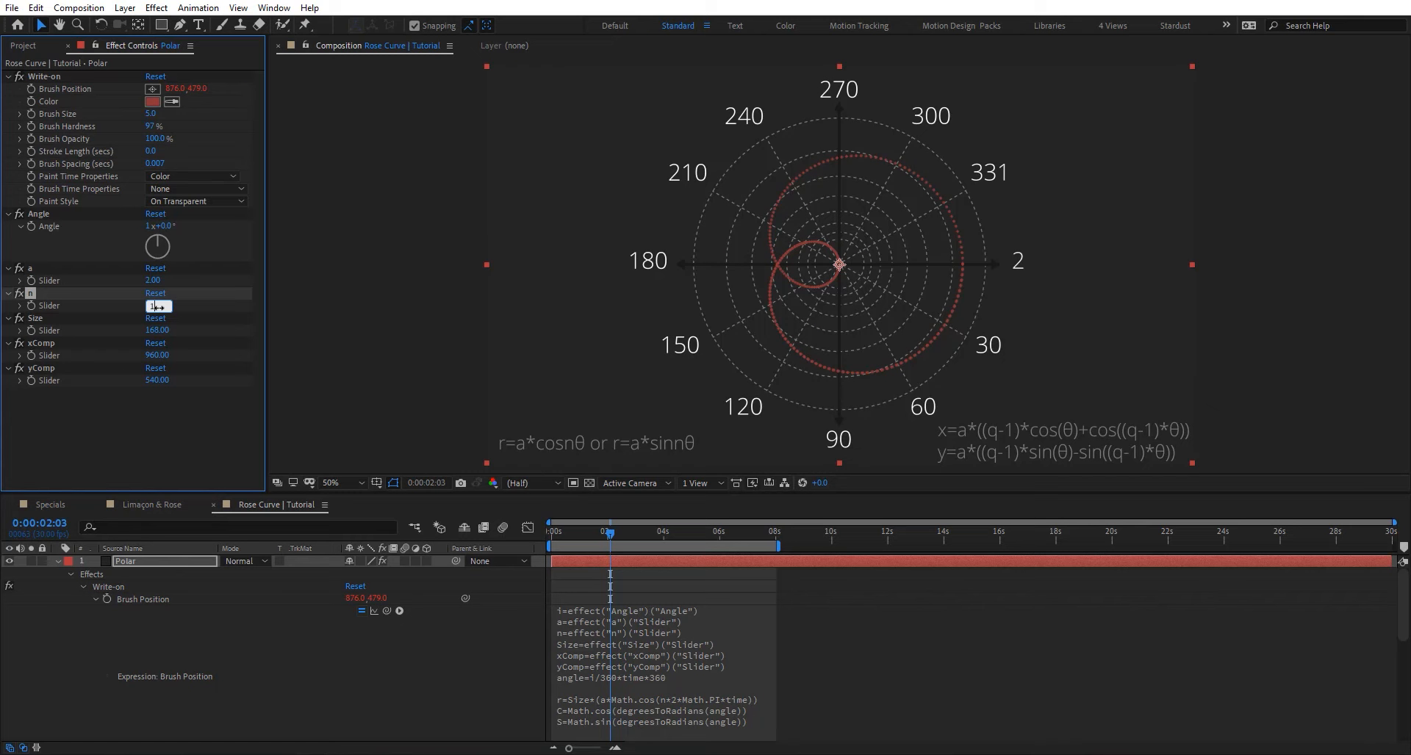
pyautogui.press('BackSpace')
pyautogui.write('2/5')
pyautogui.press('Return')
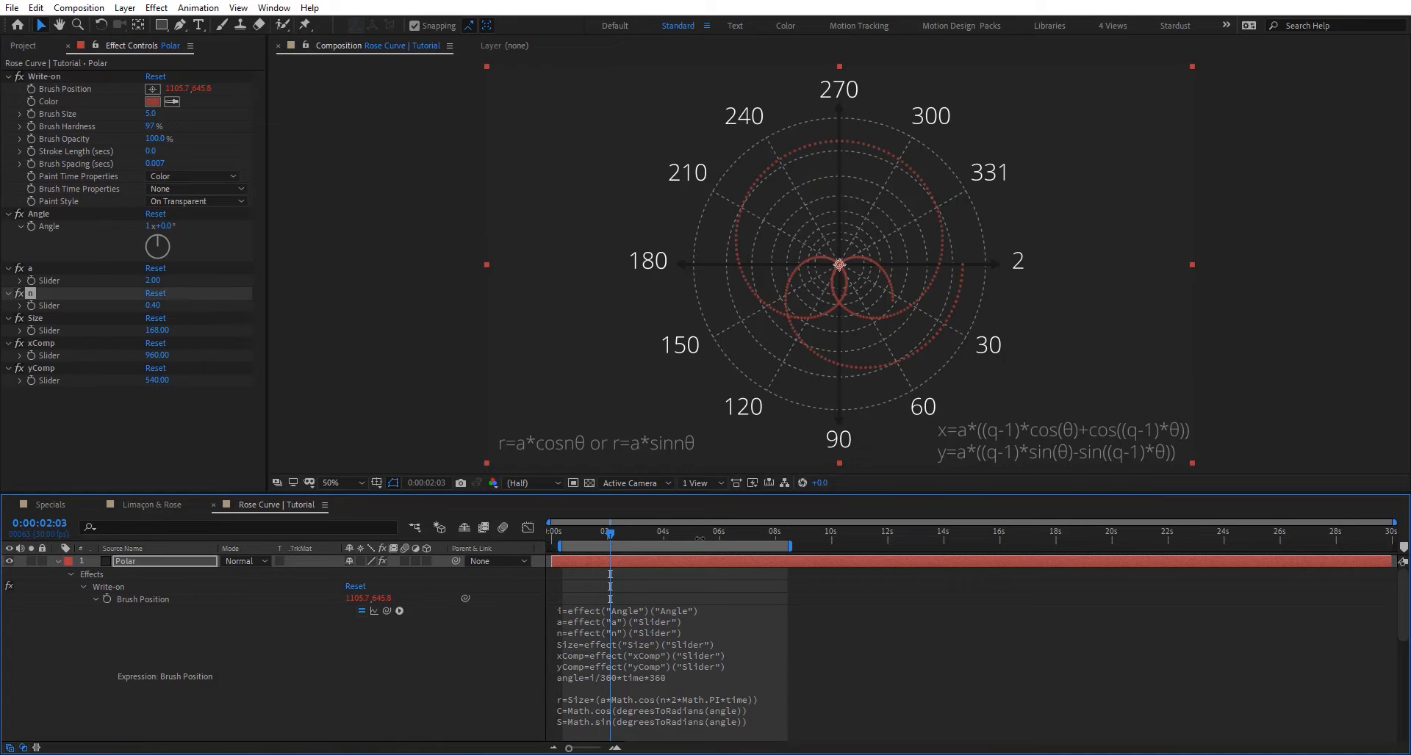
# Scrub the timeline out to about 25 seconds and back to 0:00:01:01 to check how the curve draws on.
pyautogui.moveTo(752, 535); pyautogui.dragTo(1279, 558)
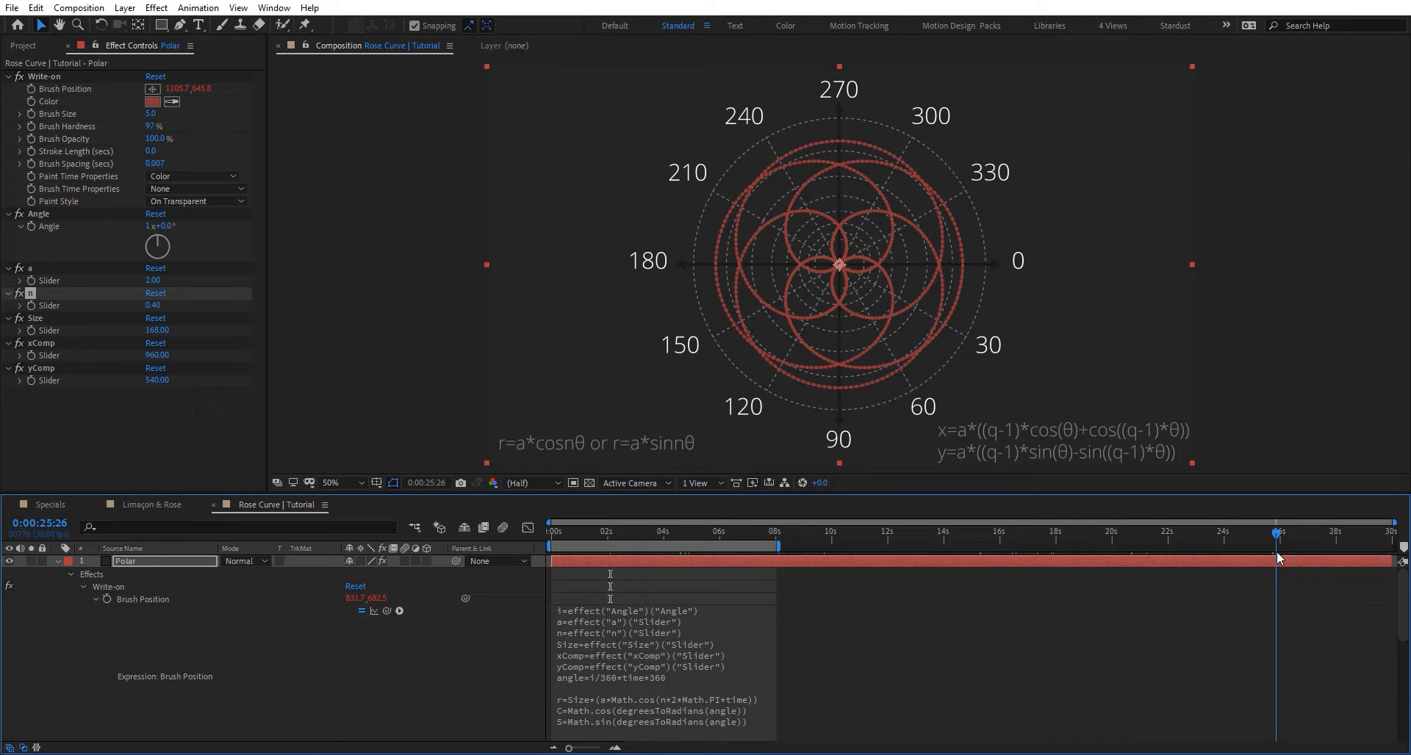
pyautogui.moveTo(1278, 559); pyautogui.dragTo(1242, 559)
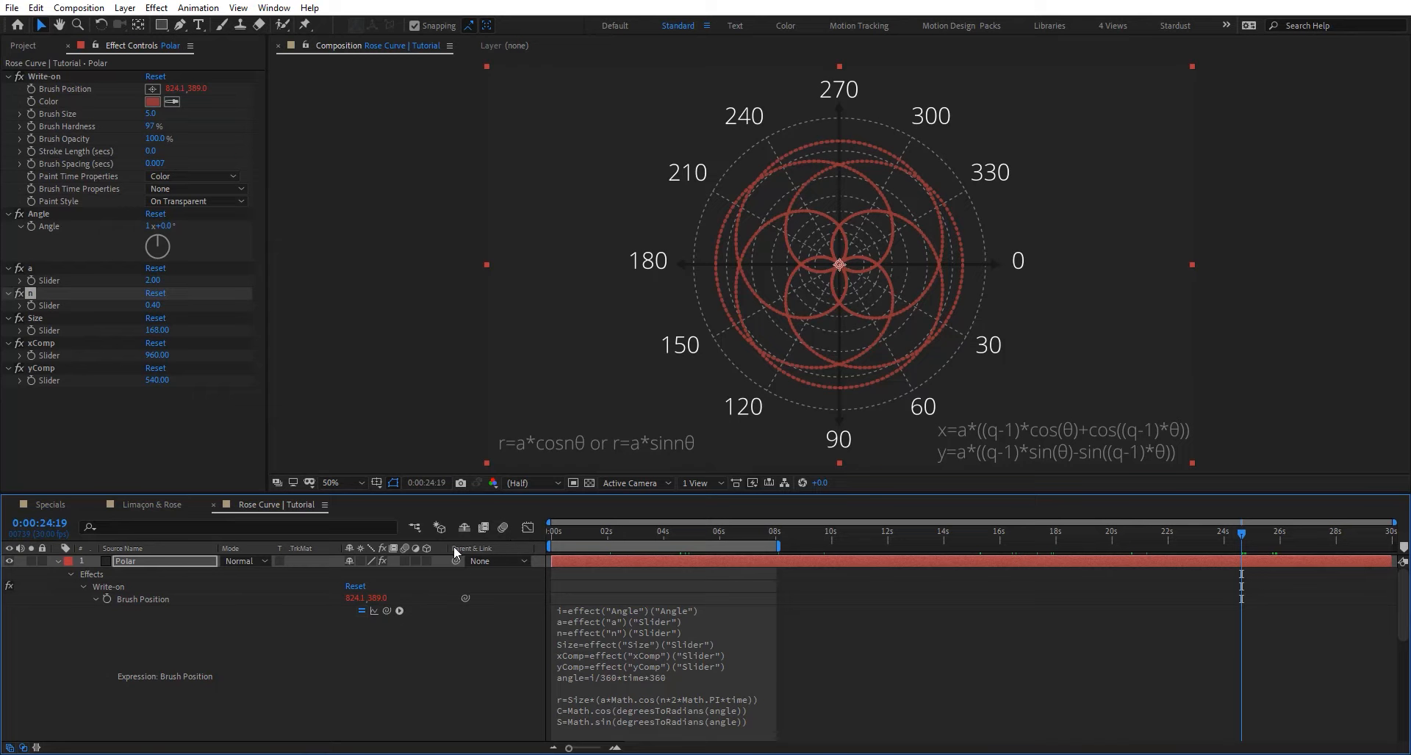
pyautogui.moveTo(602, 535)
pyautogui.mouseDown()
pyautogui.moveTo(557, 534)
pyautogui.moveTo(600, 532)
pyautogui.moveTo(559, 534)
pyautogui.moveTo(582, 536)
pyautogui.mouseUp()
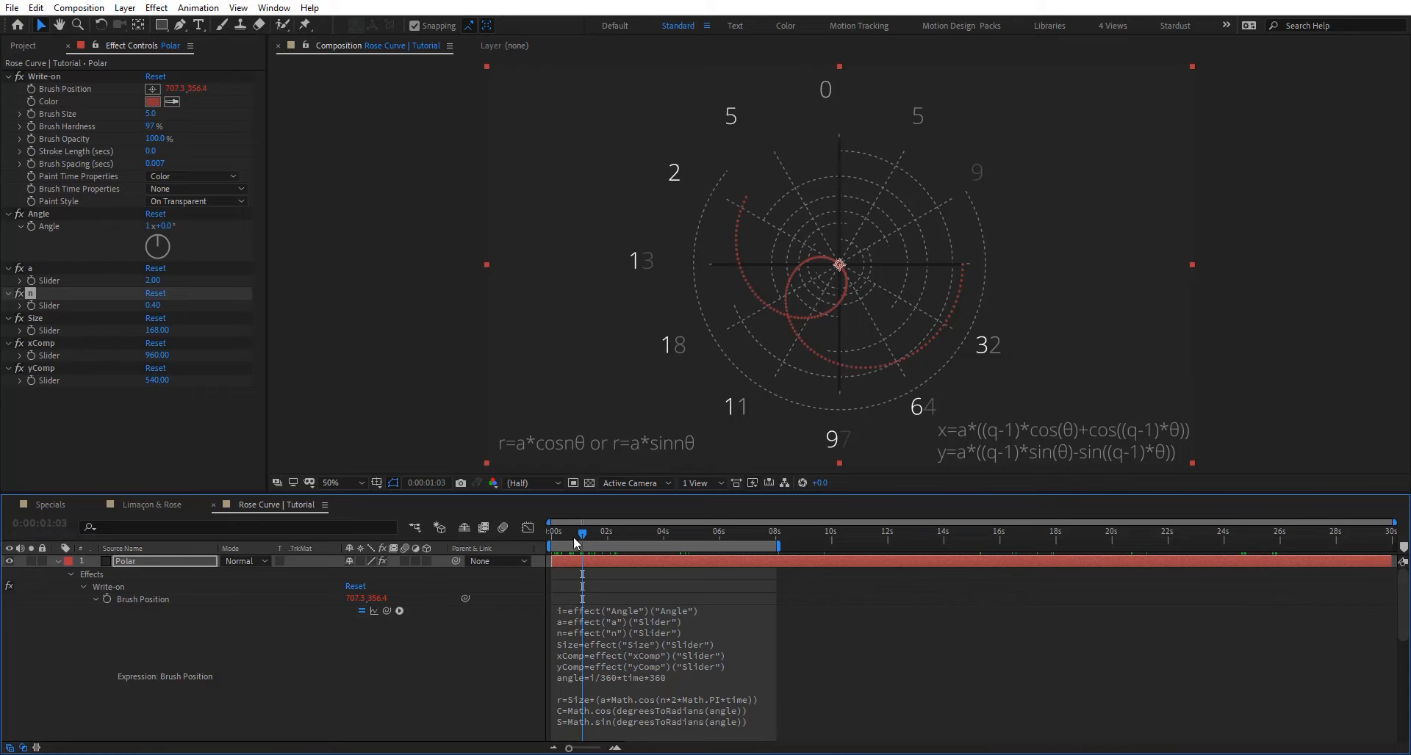
pyautogui.moveTo(574, 539)
pyautogui.mouseDown()
pyautogui.moveTo(621, 535)
pyautogui.moveTo(580, 542)
pyautogui.mouseUp()
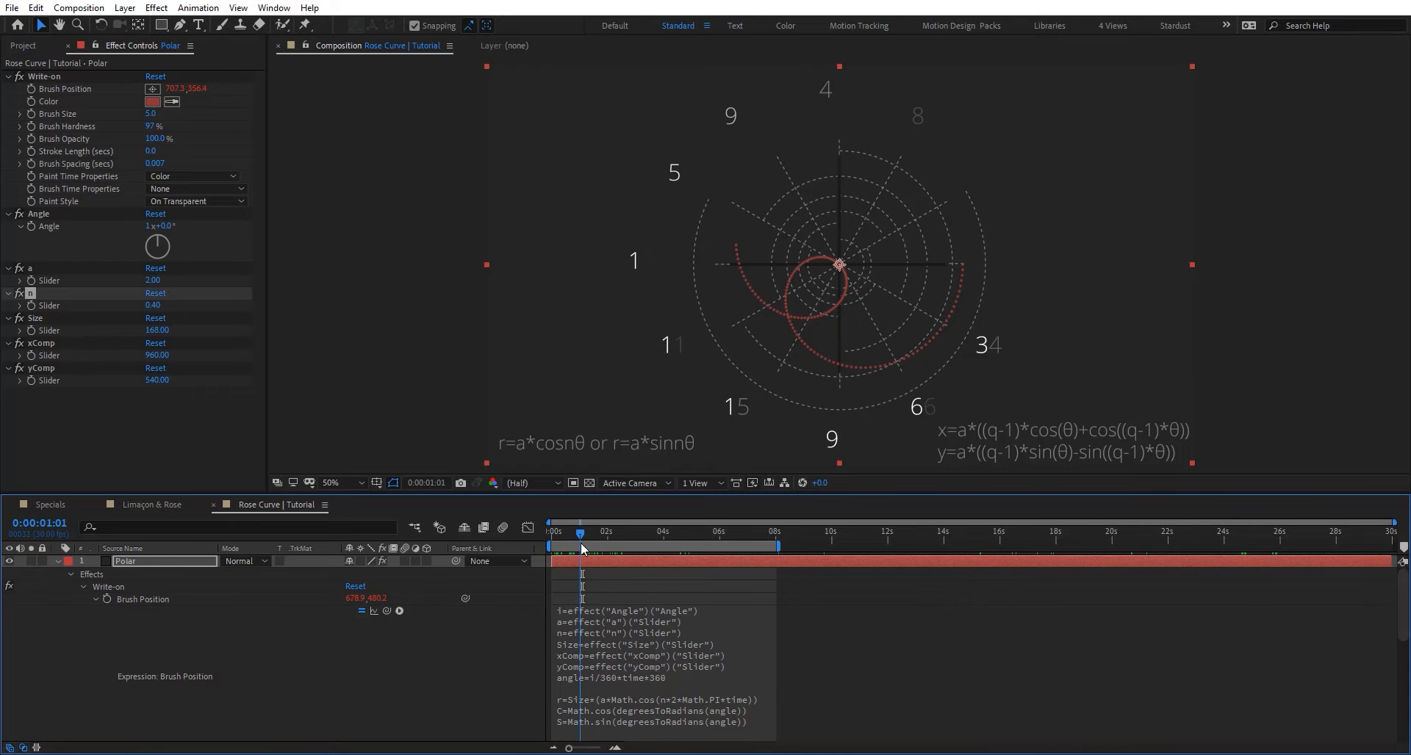
# Duplicate the yComp slider effect and rename the copy Begintime.
pyautogui.click(51, 370)
pyautogui.hotkey('ctrl', 'd')
pyautogui.press('Return')
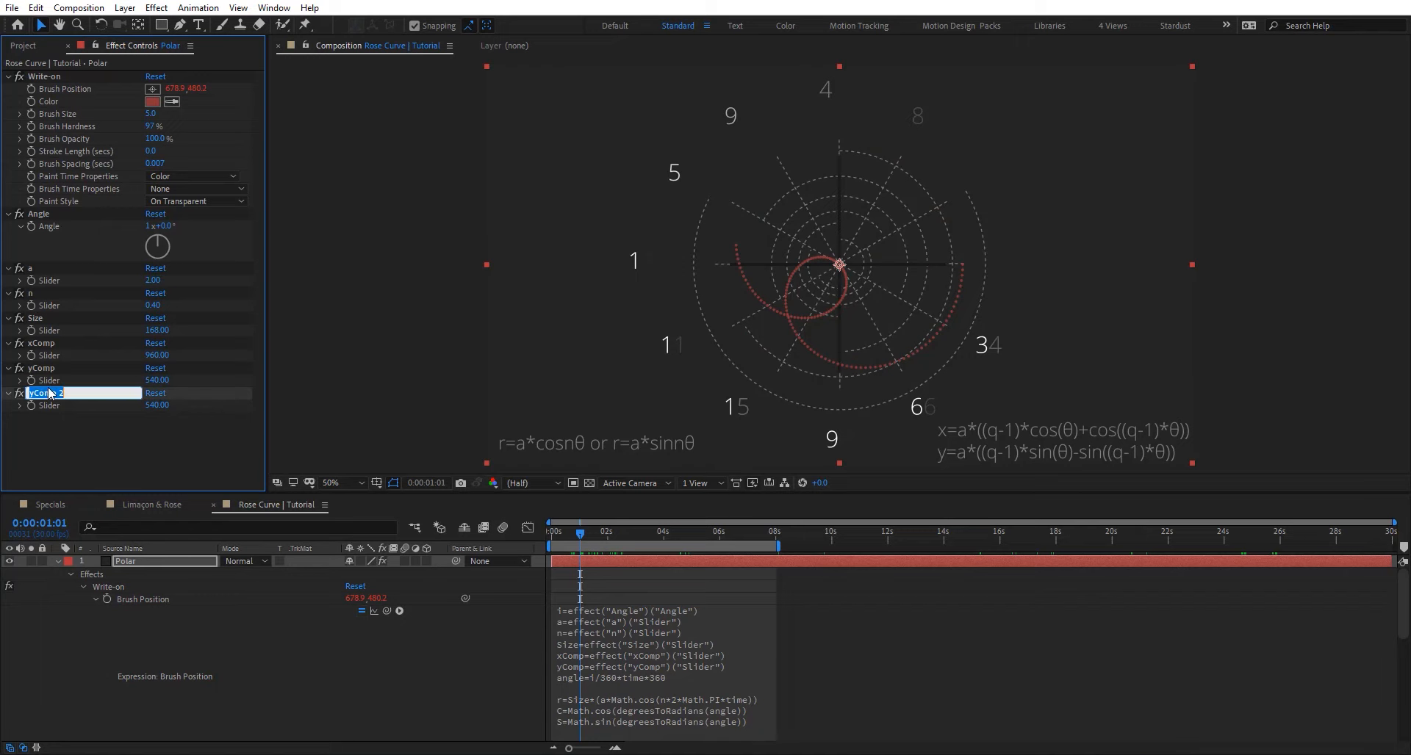
pyautogui.write('BeginTime')
# Add a Begintime variable below yComp in the Brush Position expression and link it to the Begintime effect's slider.
pyautogui.doubleClick(49, 393)
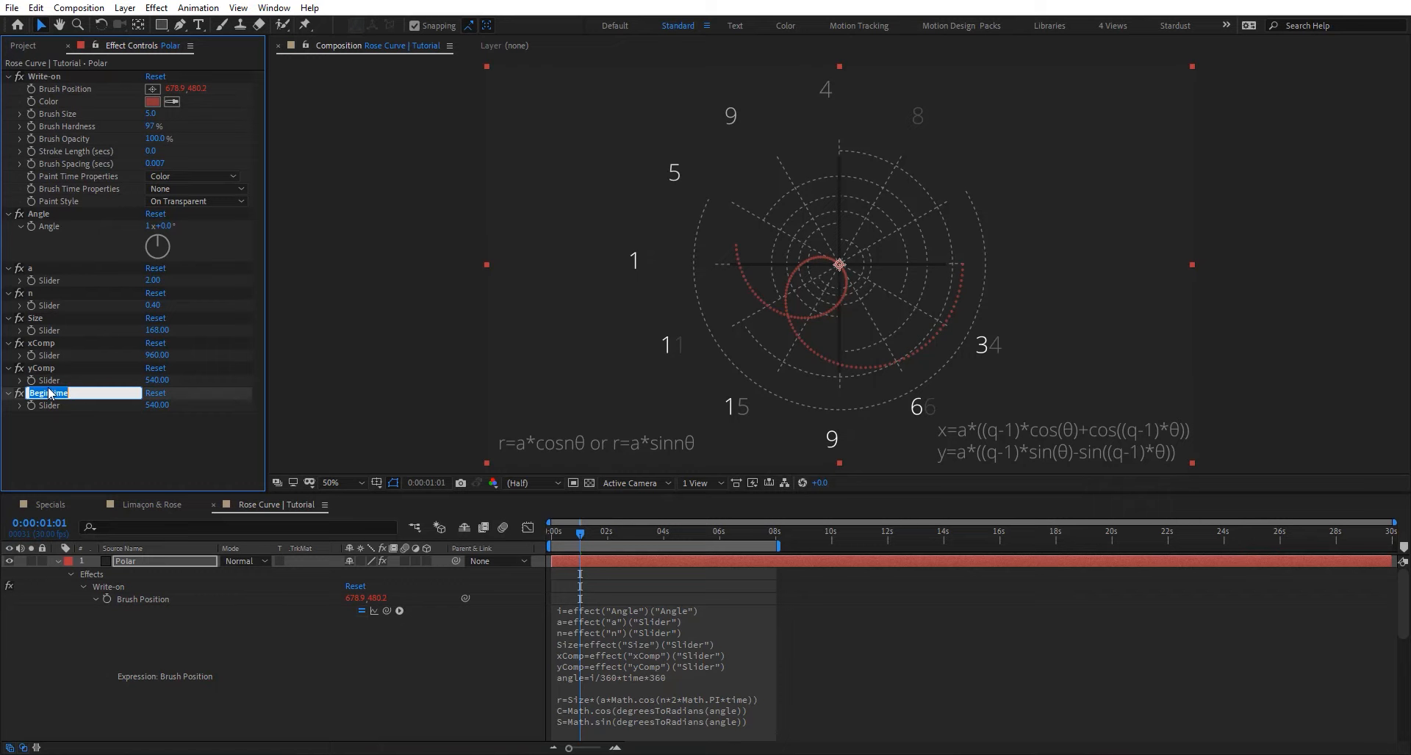
pyautogui.click(724, 656)
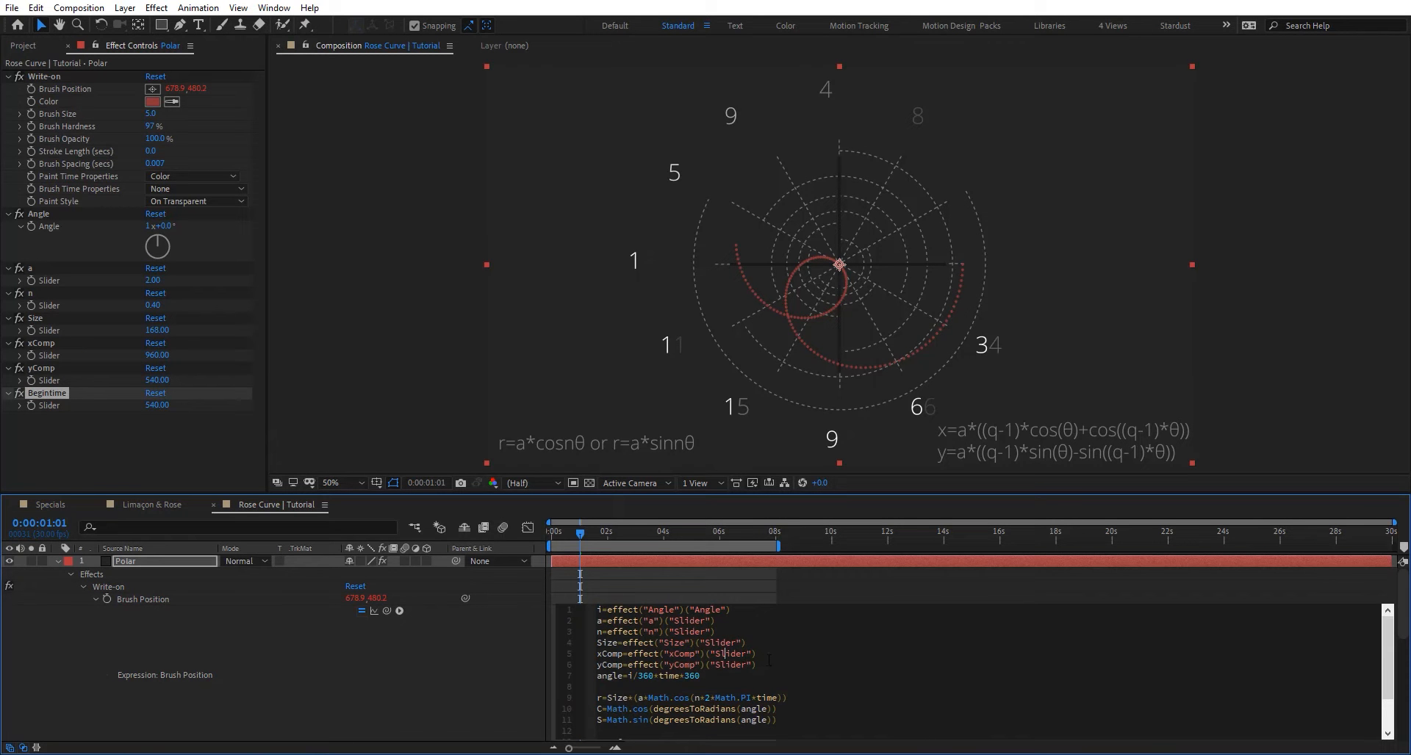
pyautogui.press('Return')
pyautogui.write('Begintime')
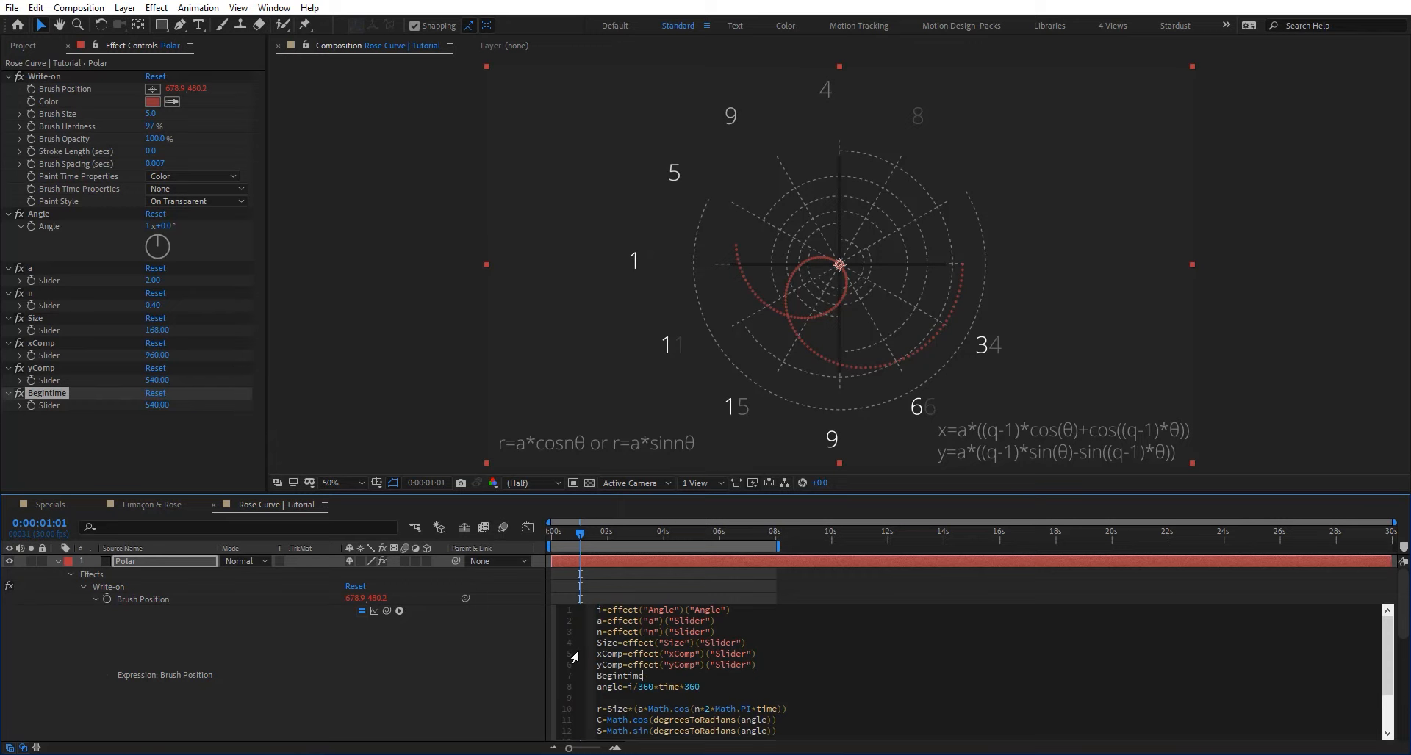
pyautogui.write('=')
pyautogui.moveTo(385, 611)
pyautogui.mouseDown()
pyautogui.moveTo(66, 438)
pyautogui.moveTo(61, 406)
pyautogui.mouseUp()
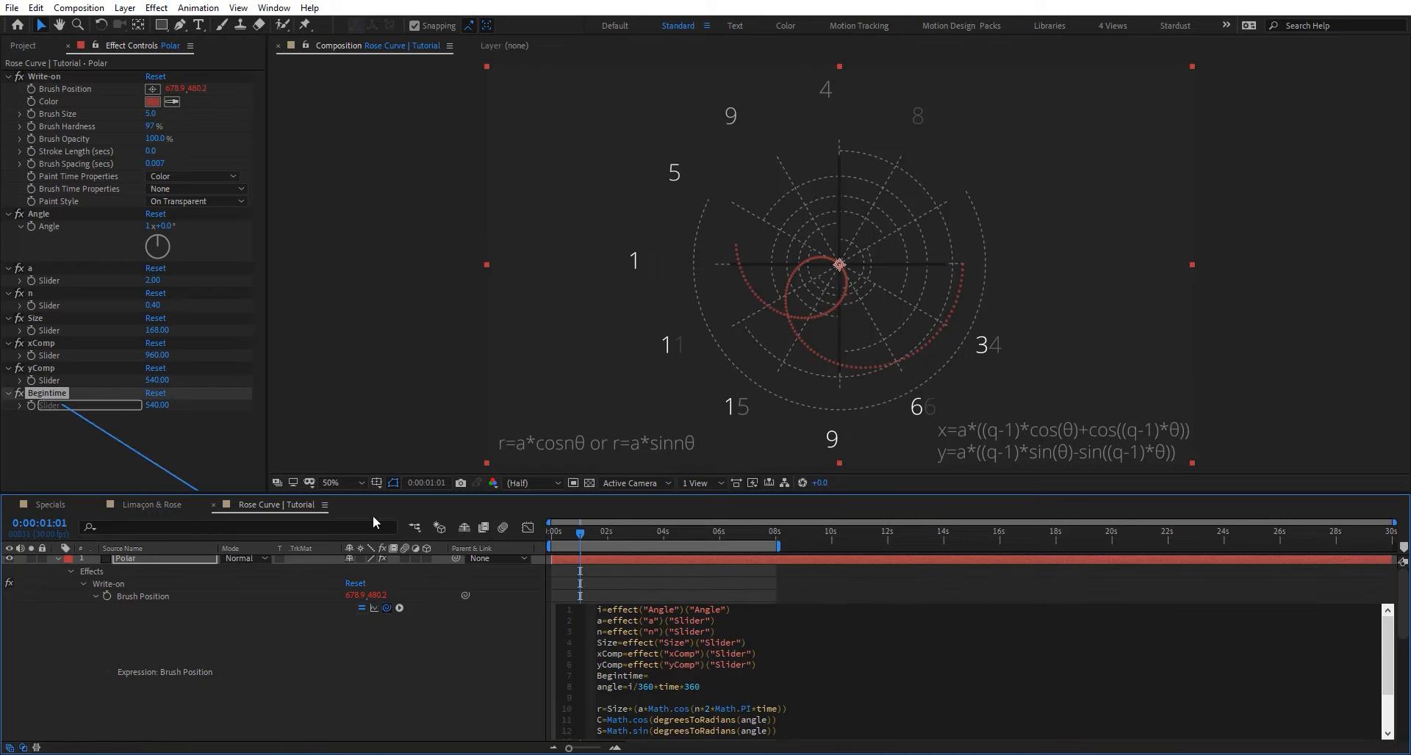
# Set the Begintime slider to 2.
pyautogui.click(156, 405)
pyautogui.write('2')
pyautogui.press('Return')
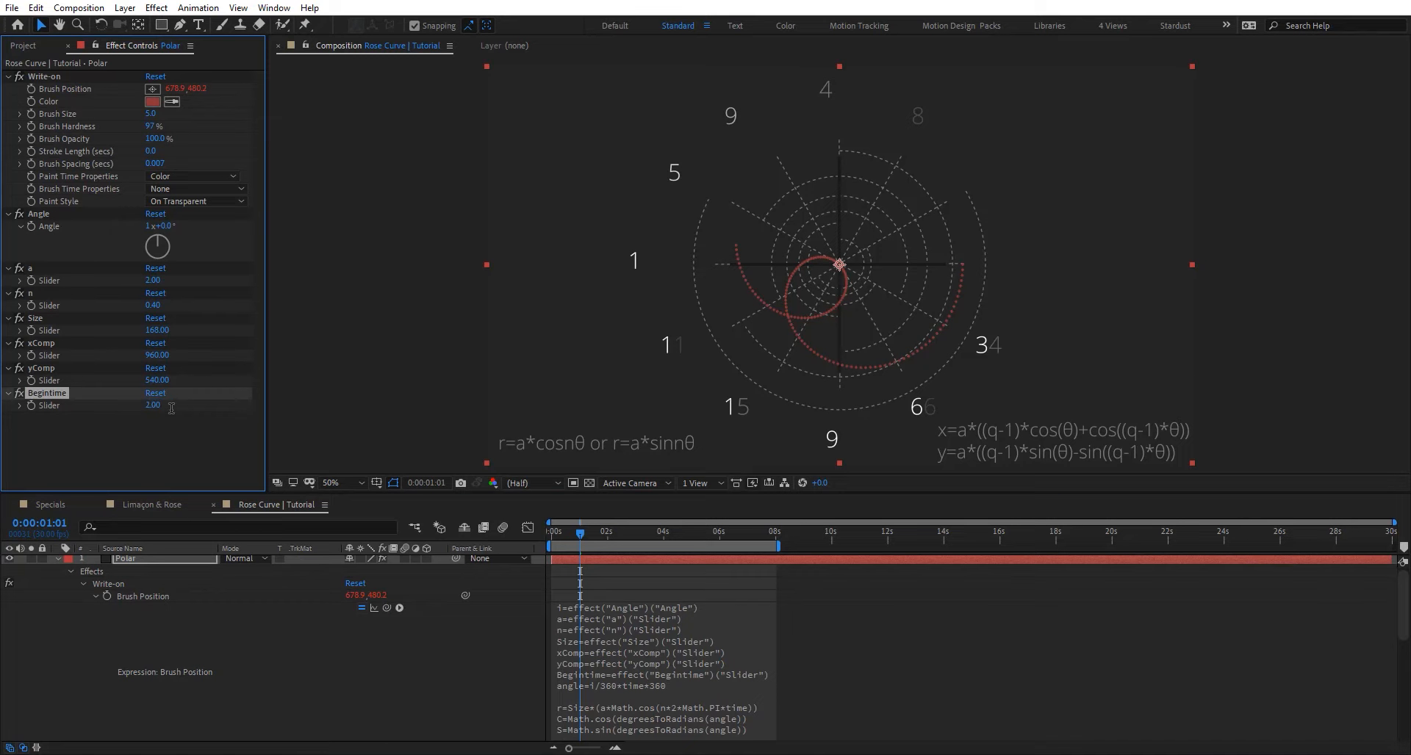
# Add an if (time<Begintime) block that sets time=0 below the Begintime variable in the Brush Position expression.
pyautogui.click(959, 651)
pyautogui.click(614, 694)
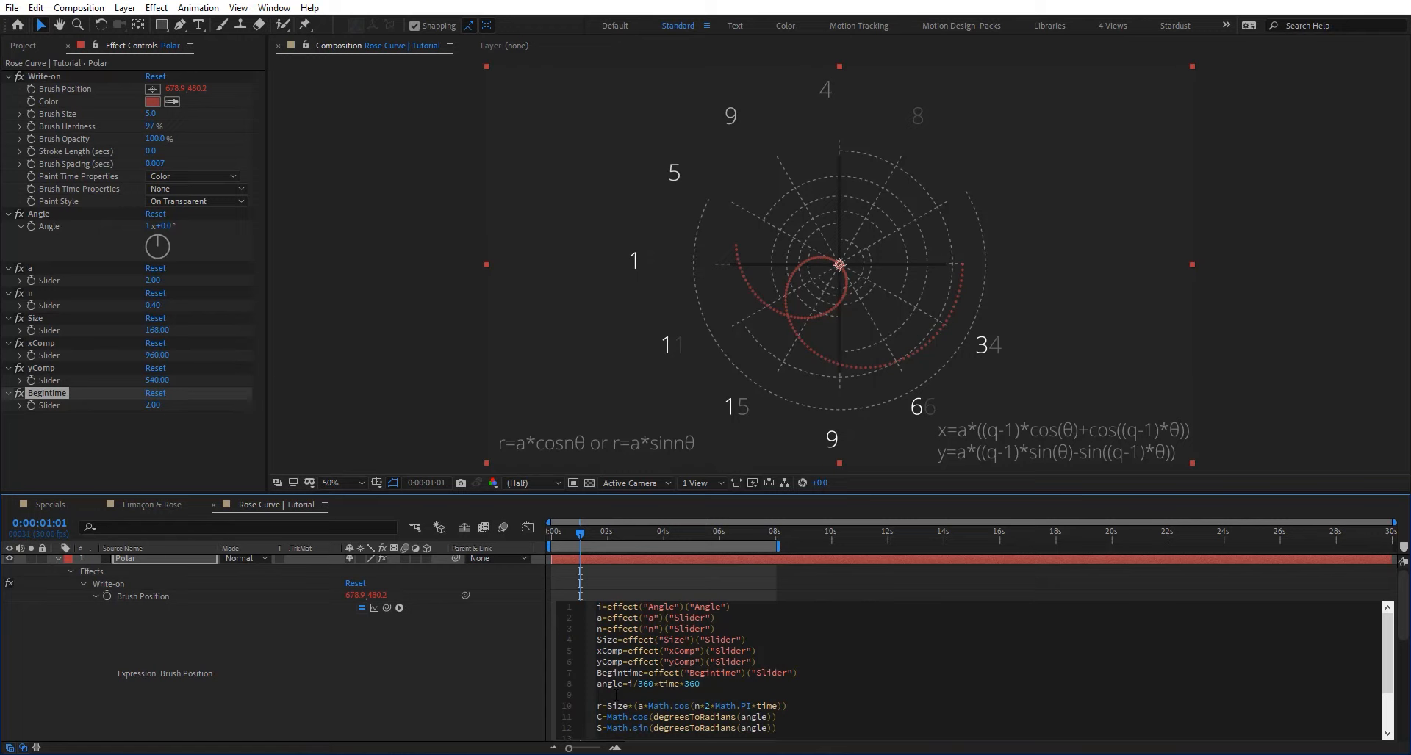
pyautogui.click(812, 676)
pyautogui.press('Return')
pyautogui.press('Return')
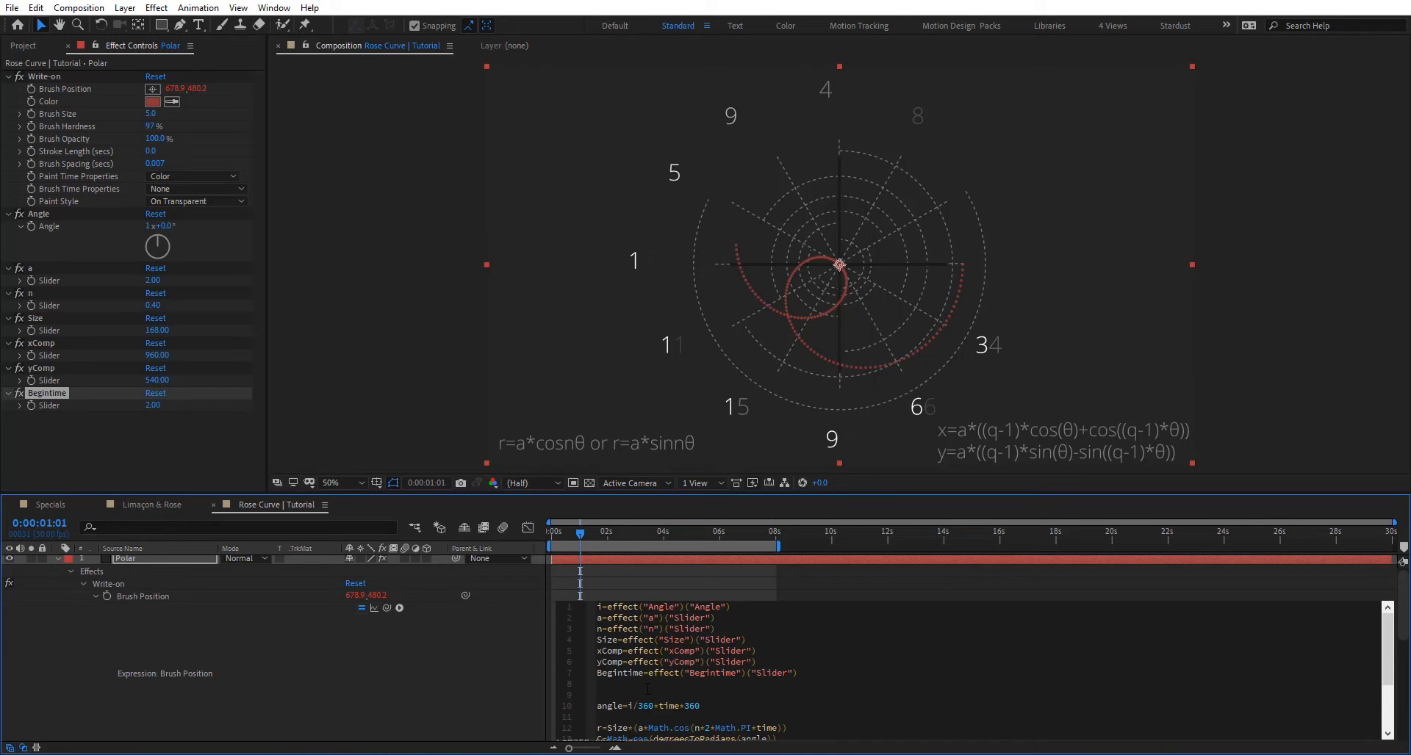
pyautogui.write('if(time')
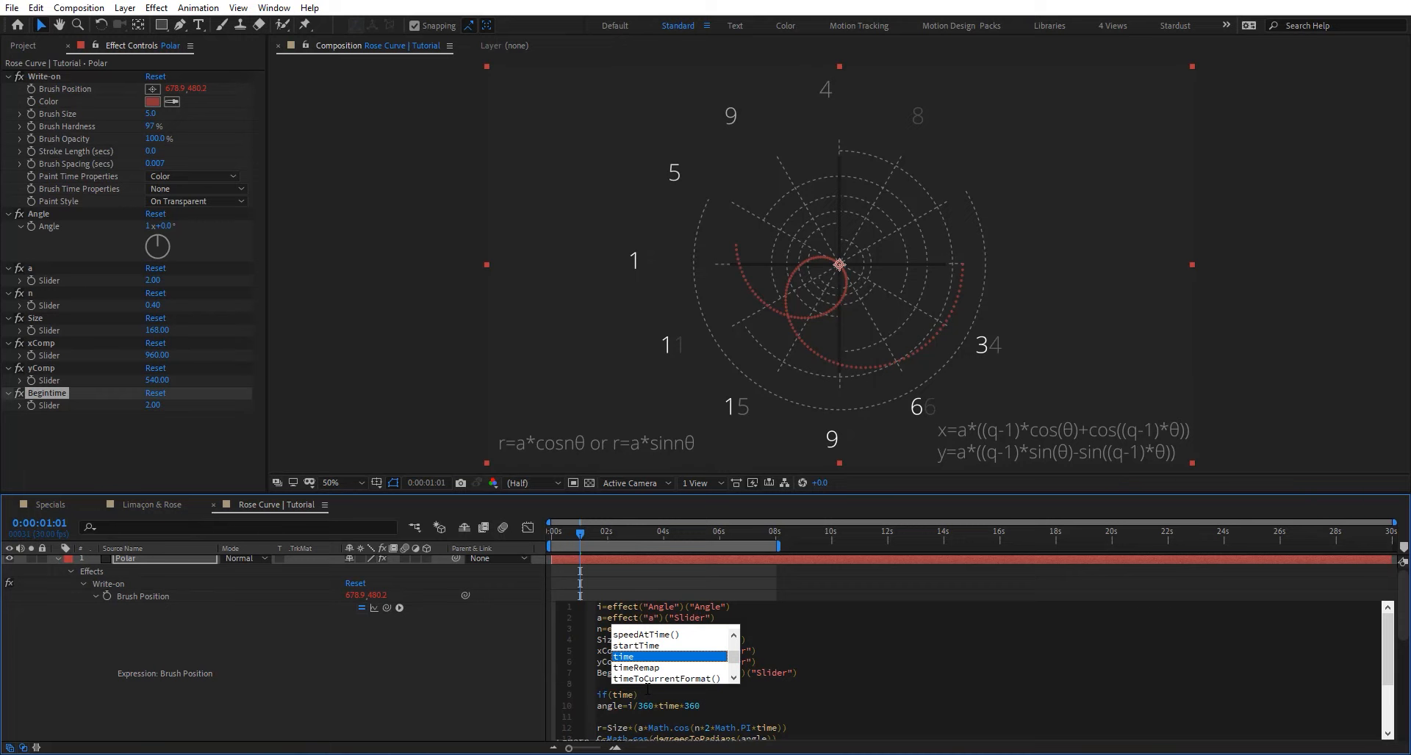
pyautogui.write('<')
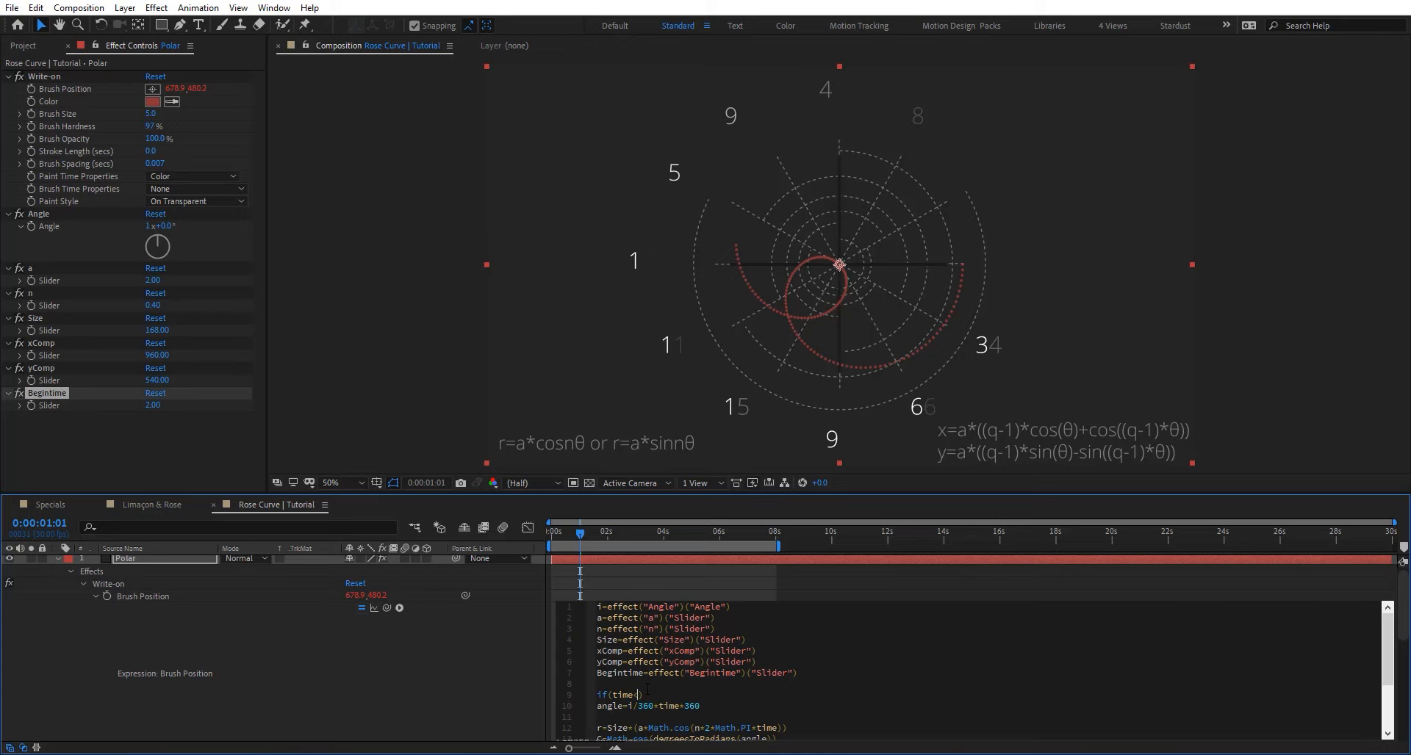
pyautogui.write('Begintime')
pyautogui.press('Right')
pyautogui.write('{')
pyautogui.press('Return')
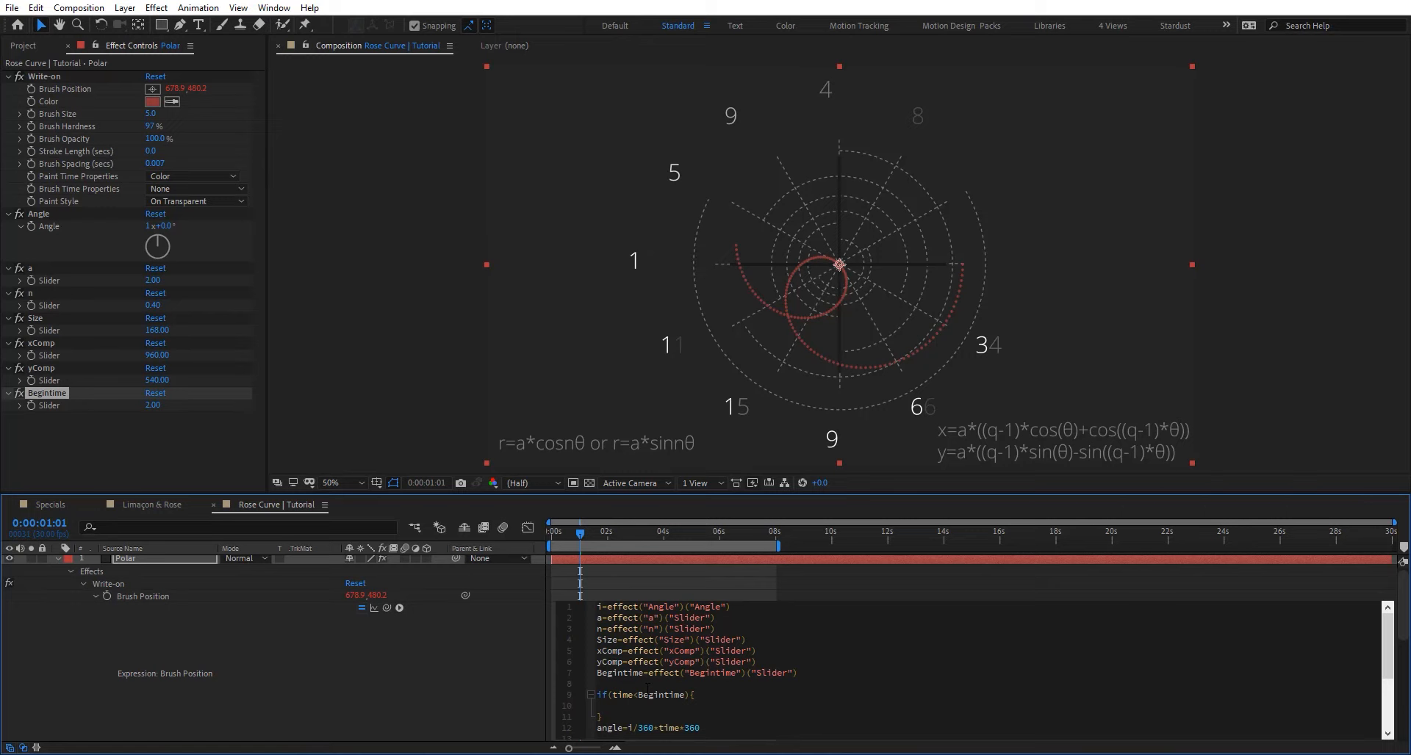
pyautogui.write('time=0}')
# Add an else branch with time=time-Begintime, remove the surplus closing brace and apply the Brush Position expression.
pyautogui.press('Return')
pyautogui.write('e')
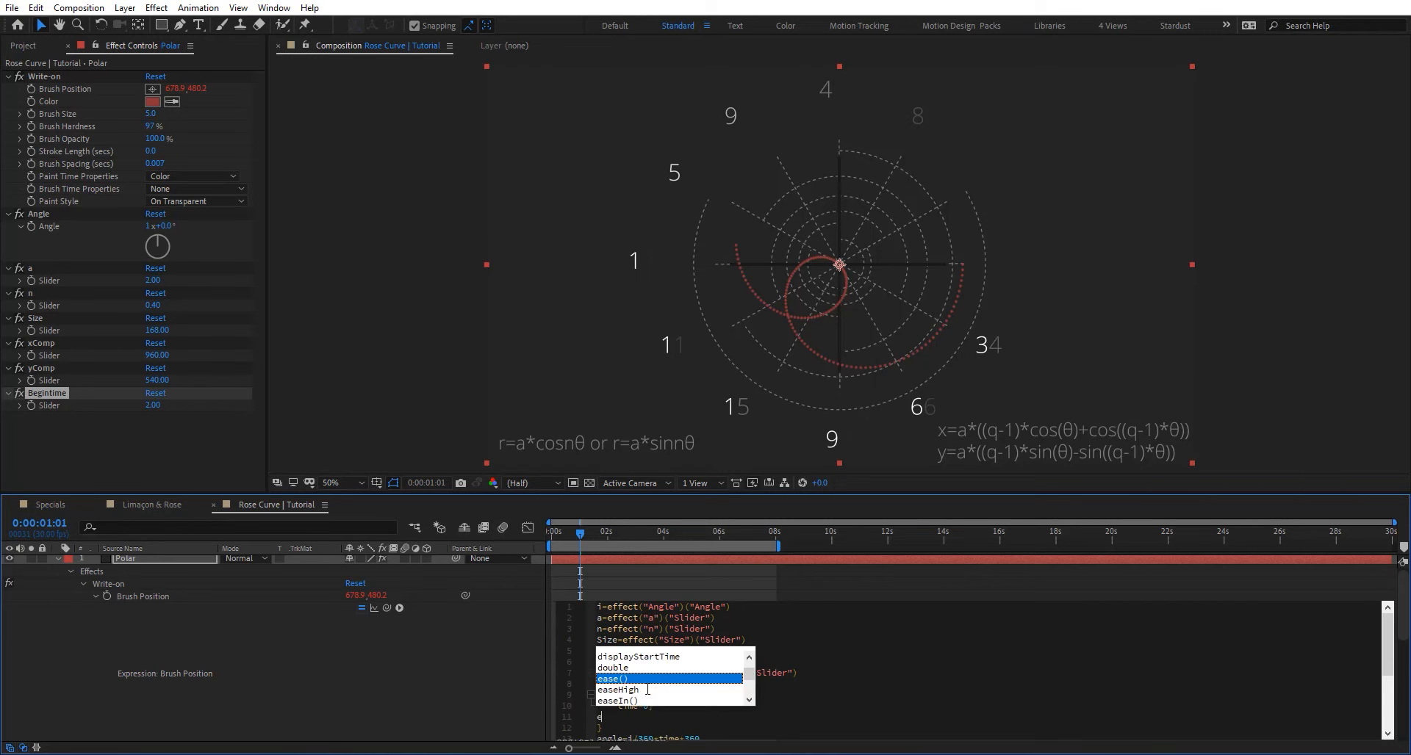
pyautogui.write('lse')
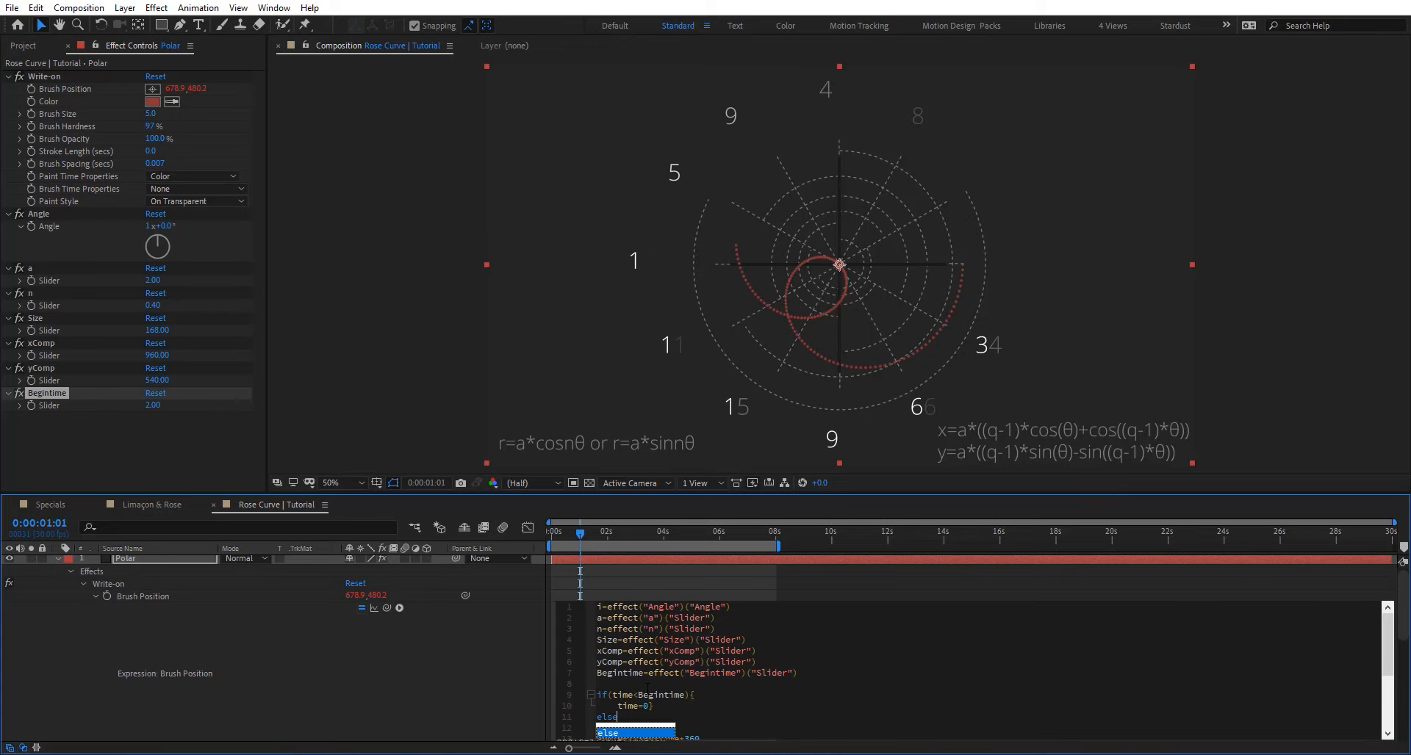
pyautogui.write('{')
pyautogui.press('Return')
pyautogui.write('time')
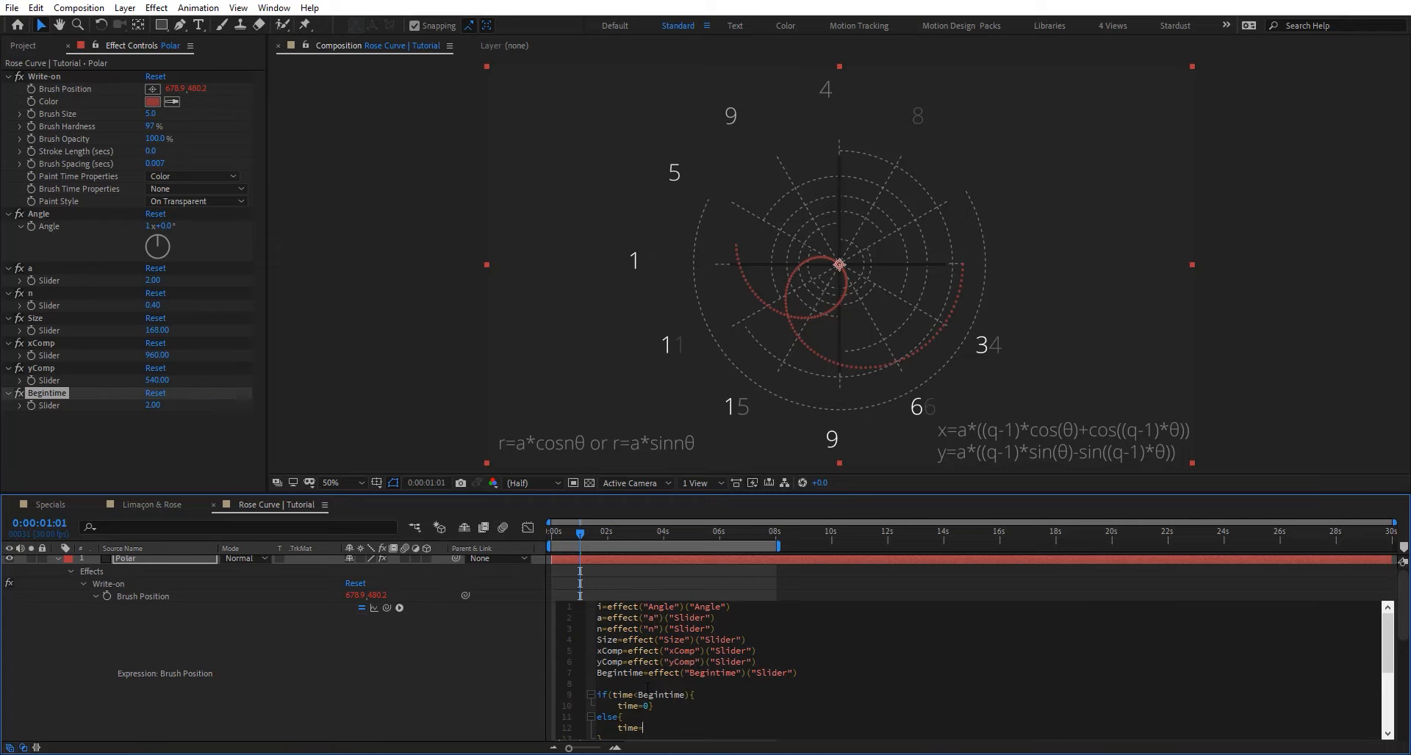
pyautogui.write('=time-Begintime}')
pyautogui.click(505, 672)
pyautogui.click(748, 697)
pyautogui.scroll(-1, 711, 700)
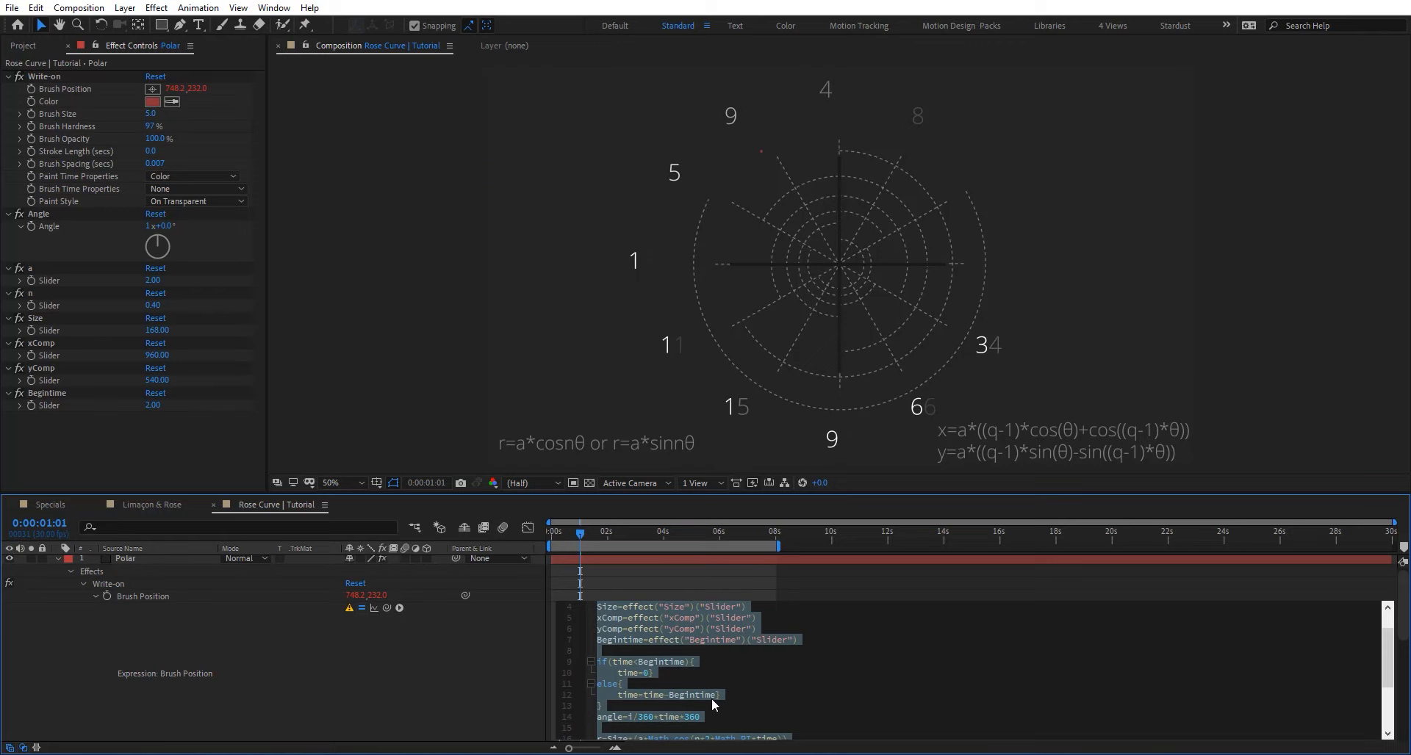
pyautogui.click(618, 707)
pyautogui.press('BackSpace')
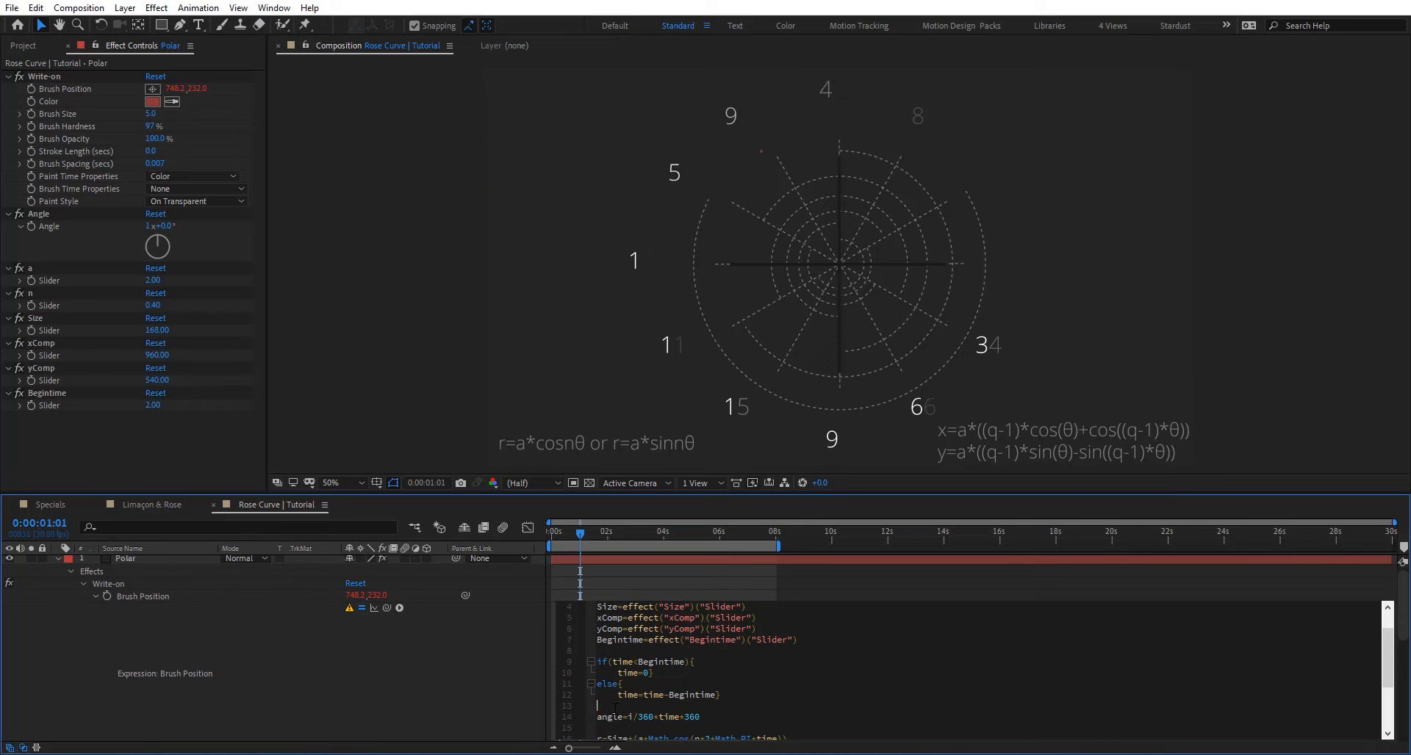
pyautogui.click(488, 695)
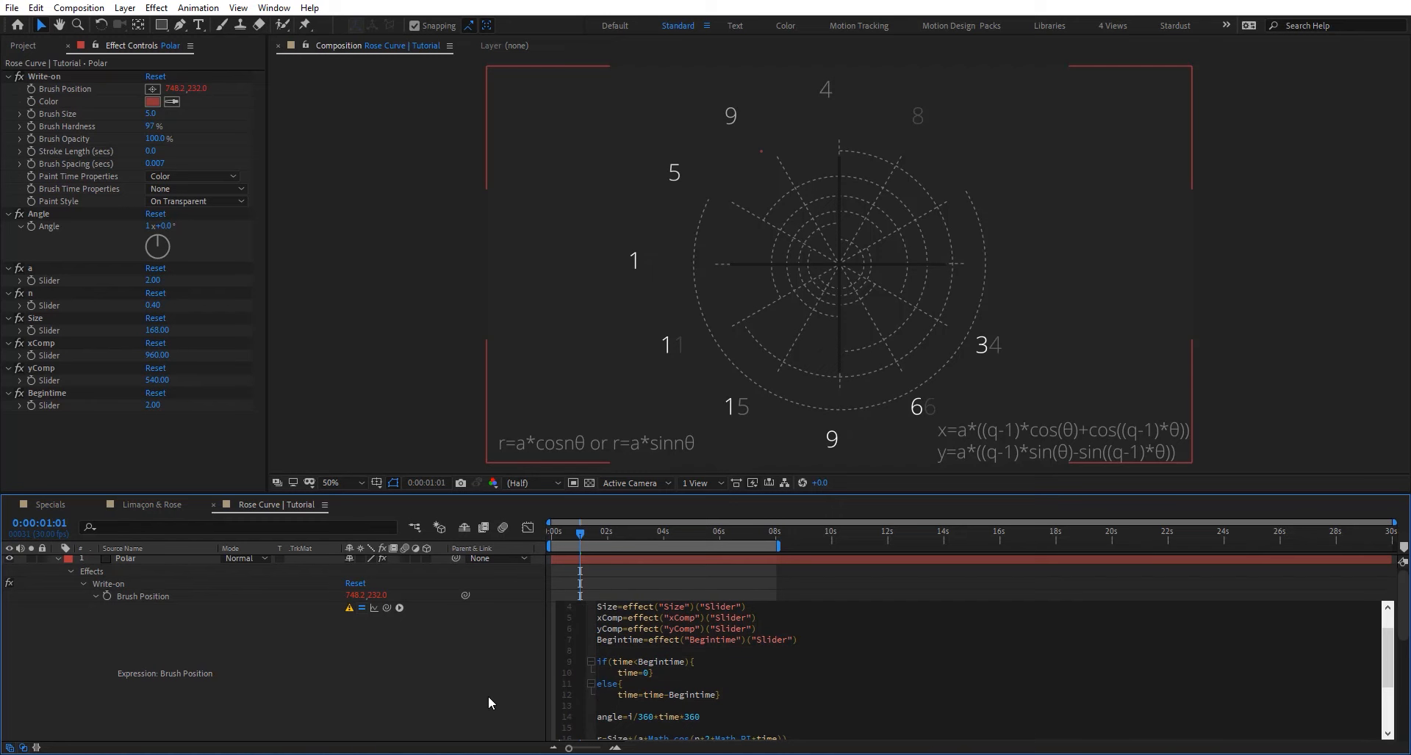
# Check the delayed start around 2 seconds, set the Begintime slider to 3, and recheck around the 3-second mark.
pyautogui.press('space')
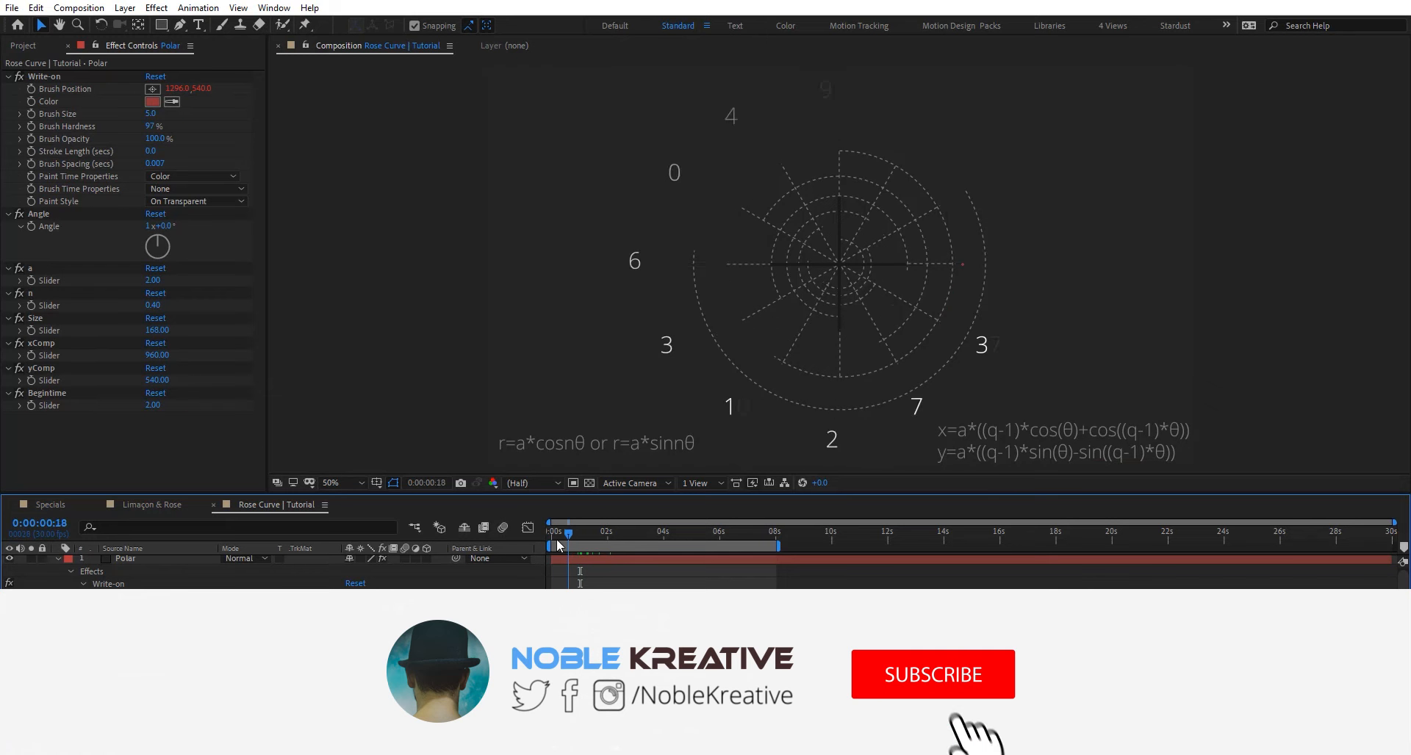
pyautogui.moveTo(633, 540)
pyautogui.mouseDown()
pyautogui.moveTo(660, 541)
pyautogui.moveTo(608, 544)
pyautogui.mouseUp()
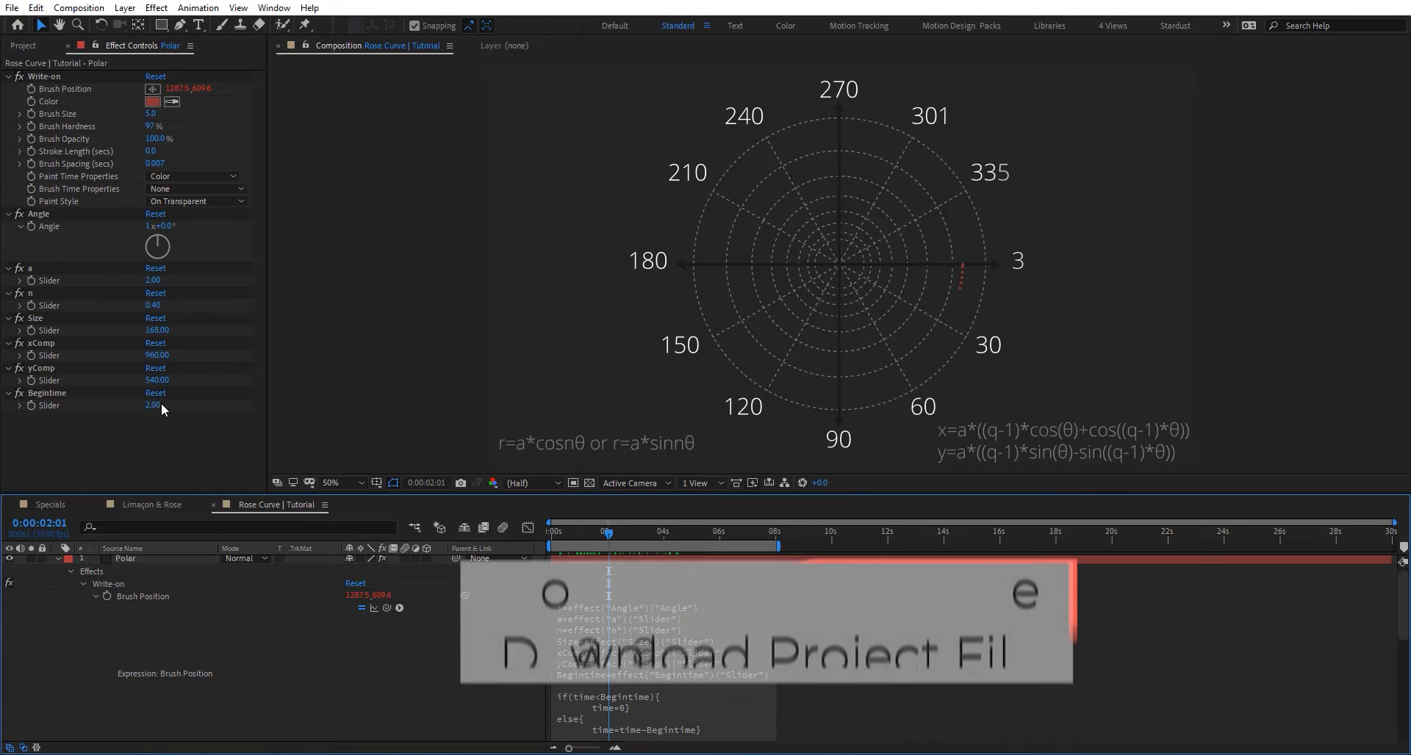
pyautogui.click(154, 405)
pyautogui.write('3')
pyautogui.press('Return')
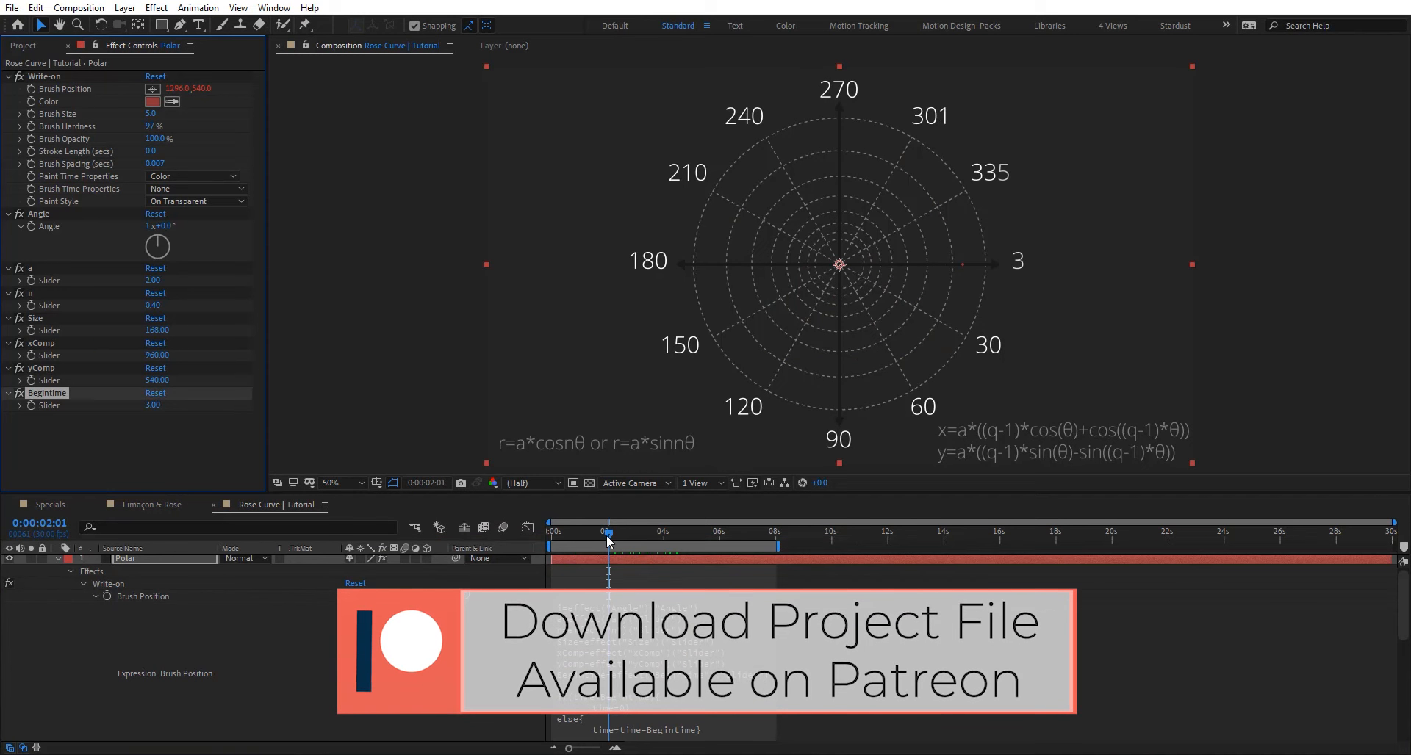
pyautogui.moveTo(629, 536)
pyautogui.mouseDown()
pyautogui.moveTo(690, 543)
pyautogui.moveTo(591, 540)
pyautogui.moveTo(654, 540)
pyautogui.moveTo(611, 540)
pyautogui.moveTo(638, 541)
pyautogui.mouseUp()
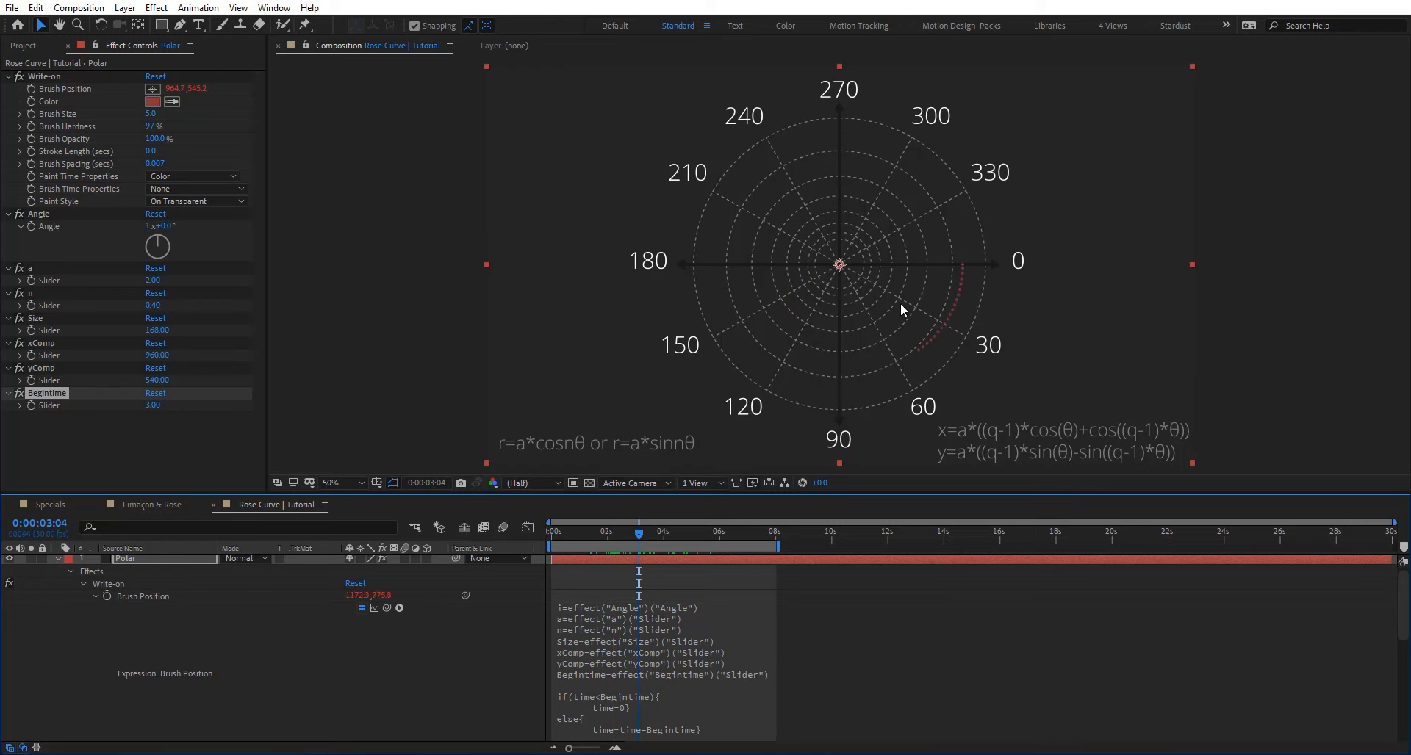
pyautogui.click(620, 531)
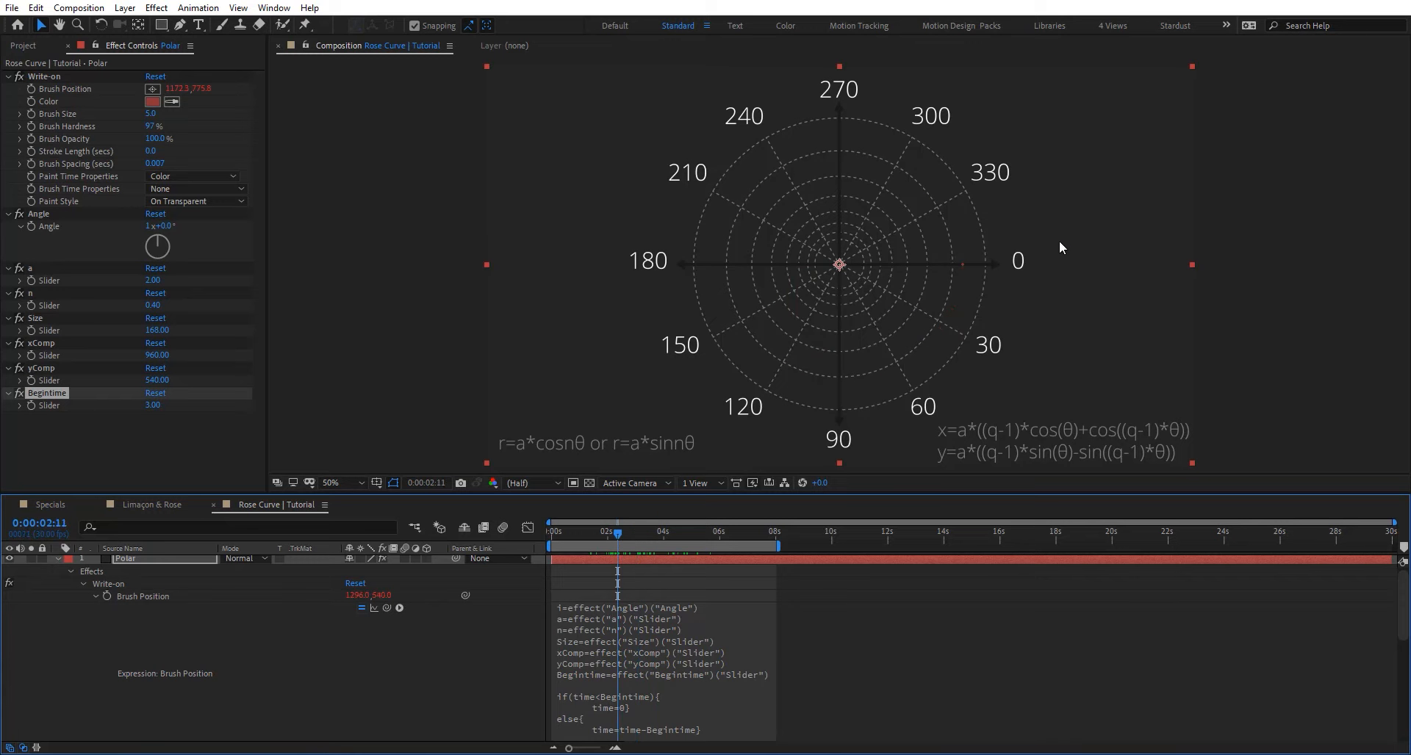
# Copy the Begintime variable and if/else block from the Brush Position expression into a new Opacity expression on the Polar layer.
pyautogui.click(156, 561)
pyautogui.click(747, 712)
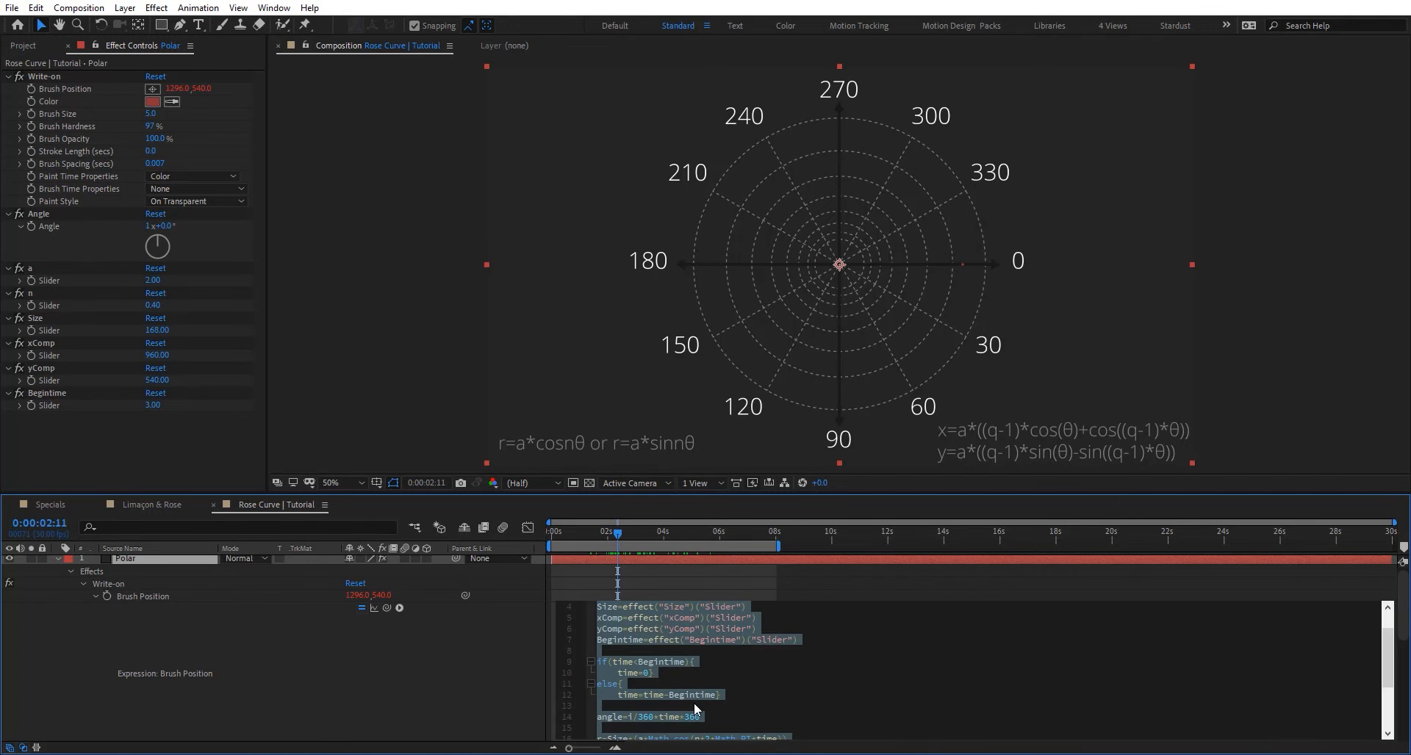
pyautogui.click(749, 697)
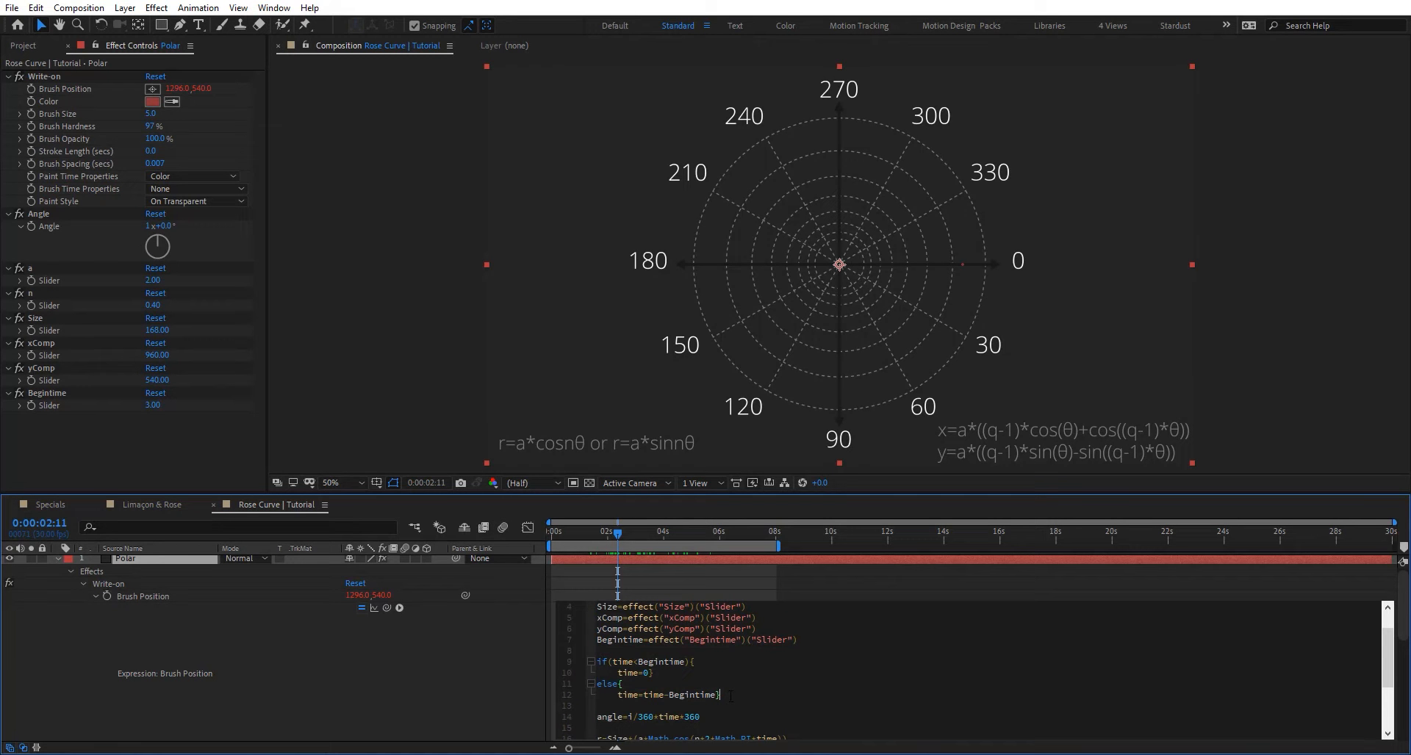
pyautogui.moveTo(731, 695); pyautogui.dragTo(574, 641)
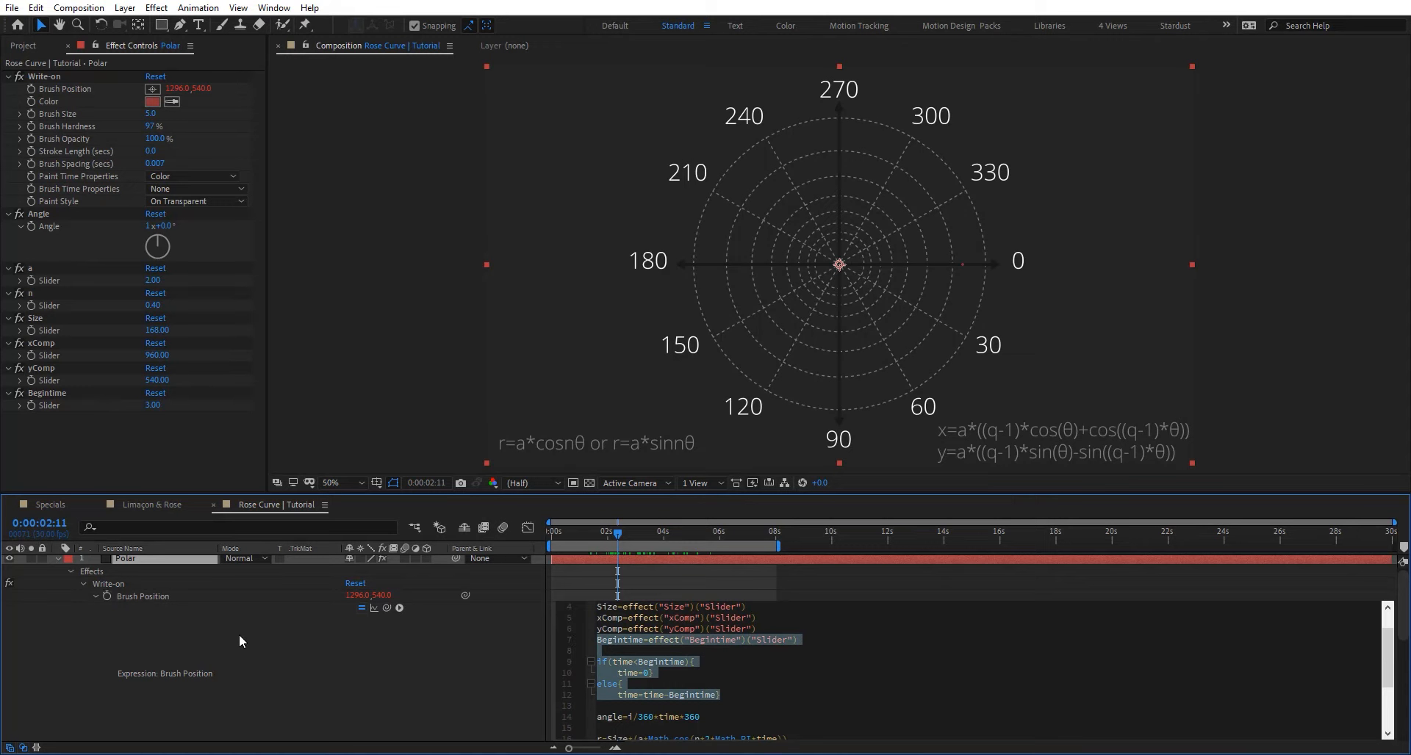
pyautogui.click(144, 559)
pyautogui.press('t')
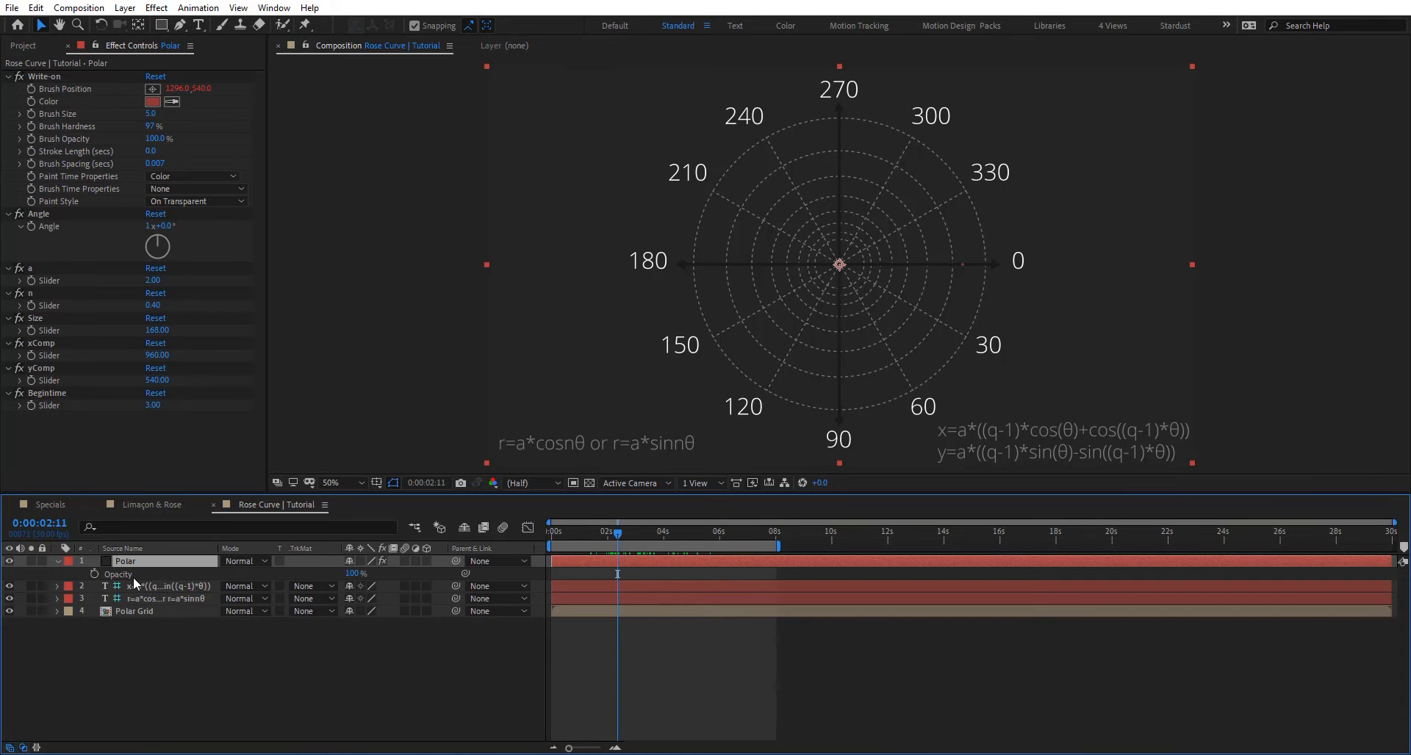
pyautogui.keyDown('alt'); pyautogui.click(94, 574); pyautogui.keyUp('alt')
pyautogui.hotkey('ctrl', 'v')
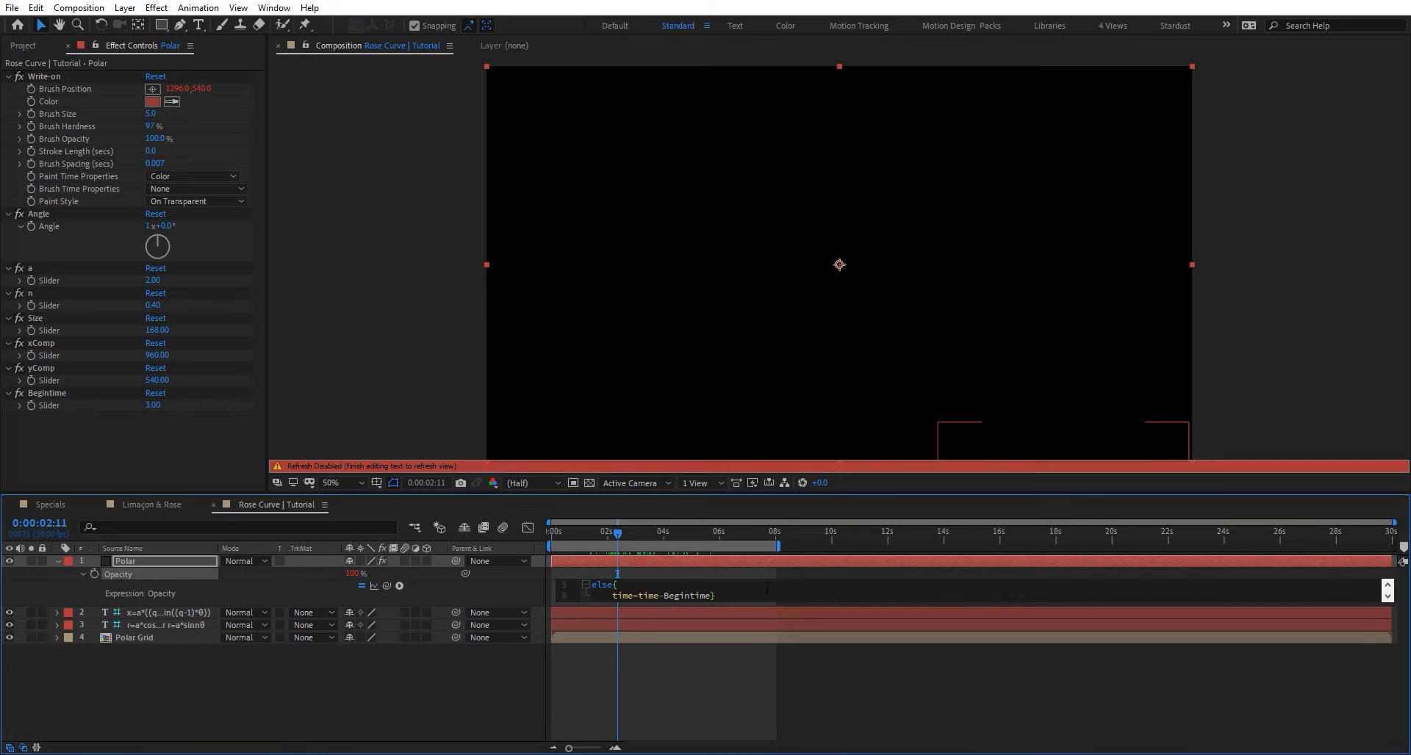
pyautogui.click(693, 677)
# Change the Opacity expression to transform.opacity=0 in the if branch and transform.opacity=100 in the else branch.
pyautogui.click(681, 594)
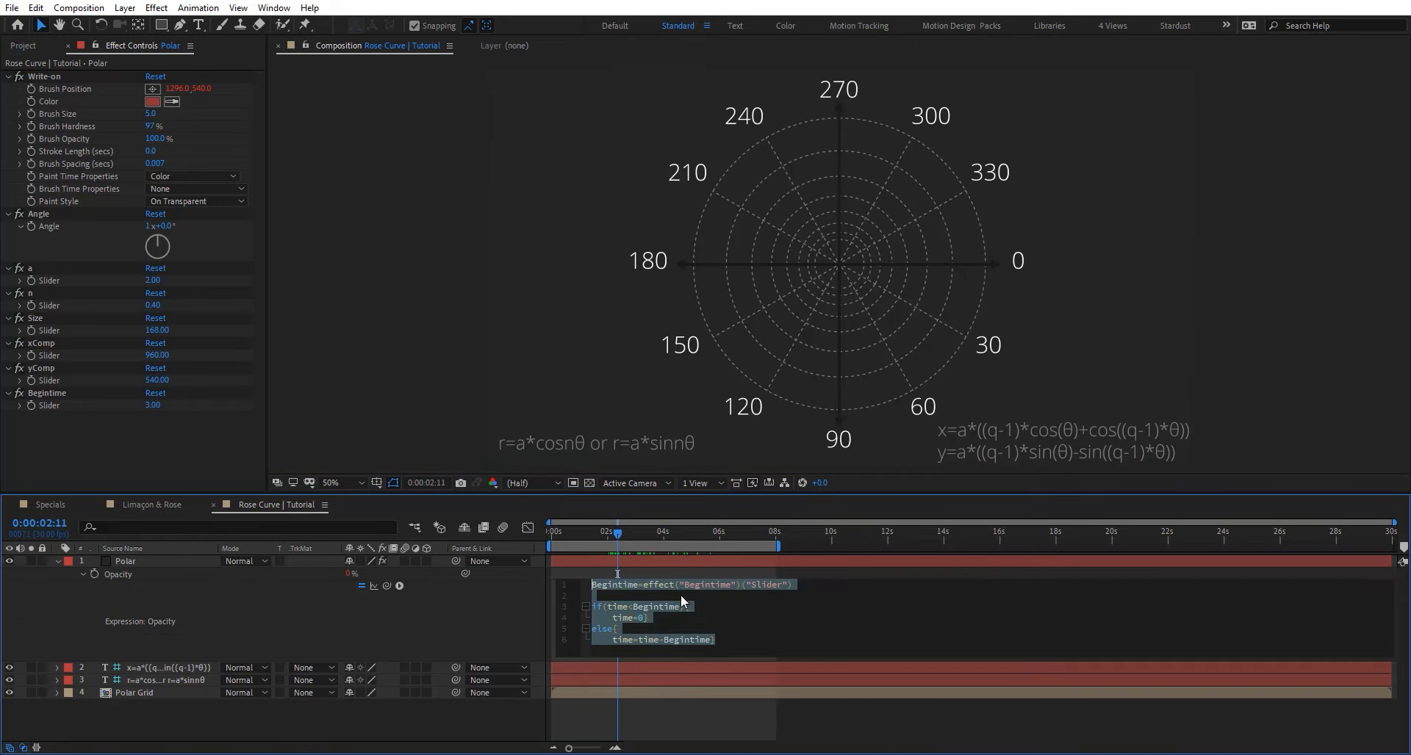
pyautogui.click(718, 628)
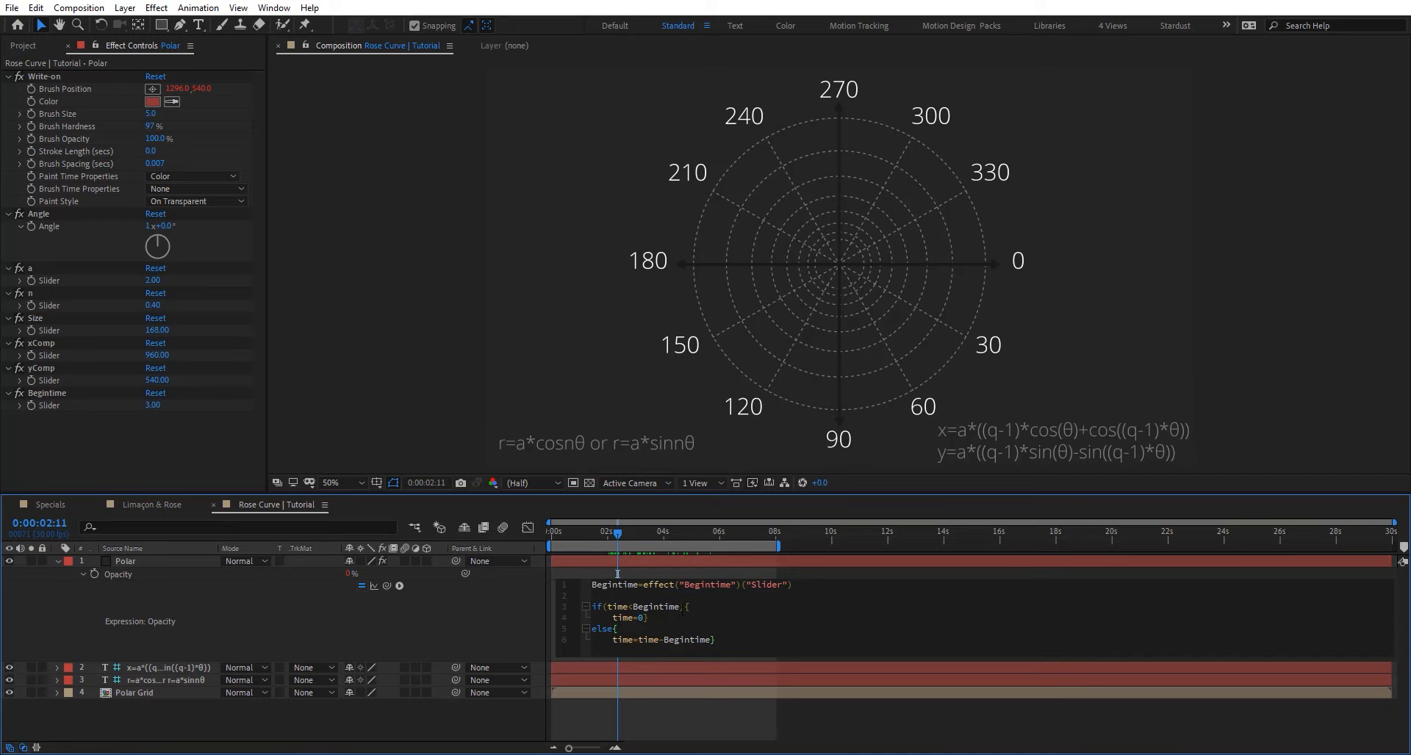
pyautogui.moveTo(644, 619); pyautogui.dragTo(612, 618)
pyautogui.moveTo(362, 585); pyautogui.dragTo(129, 575)
pyautogui.write('=0')
pyautogui.moveTo(711, 640); pyautogui.dragTo(612, 640)
pyautogui.moveTo(386, 586); pyautogui.dragTo(136, 574)
pyautogui.write('=')
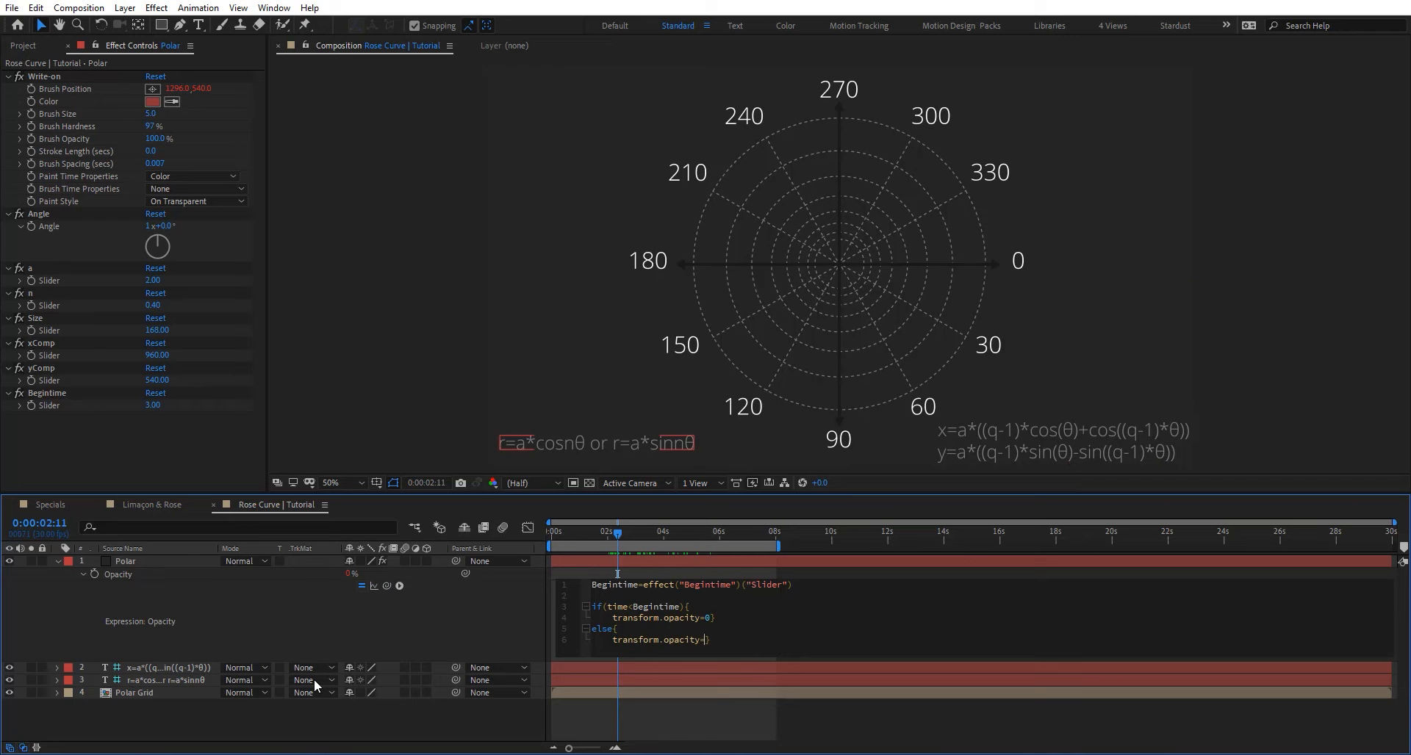
pyautogui.write('100')
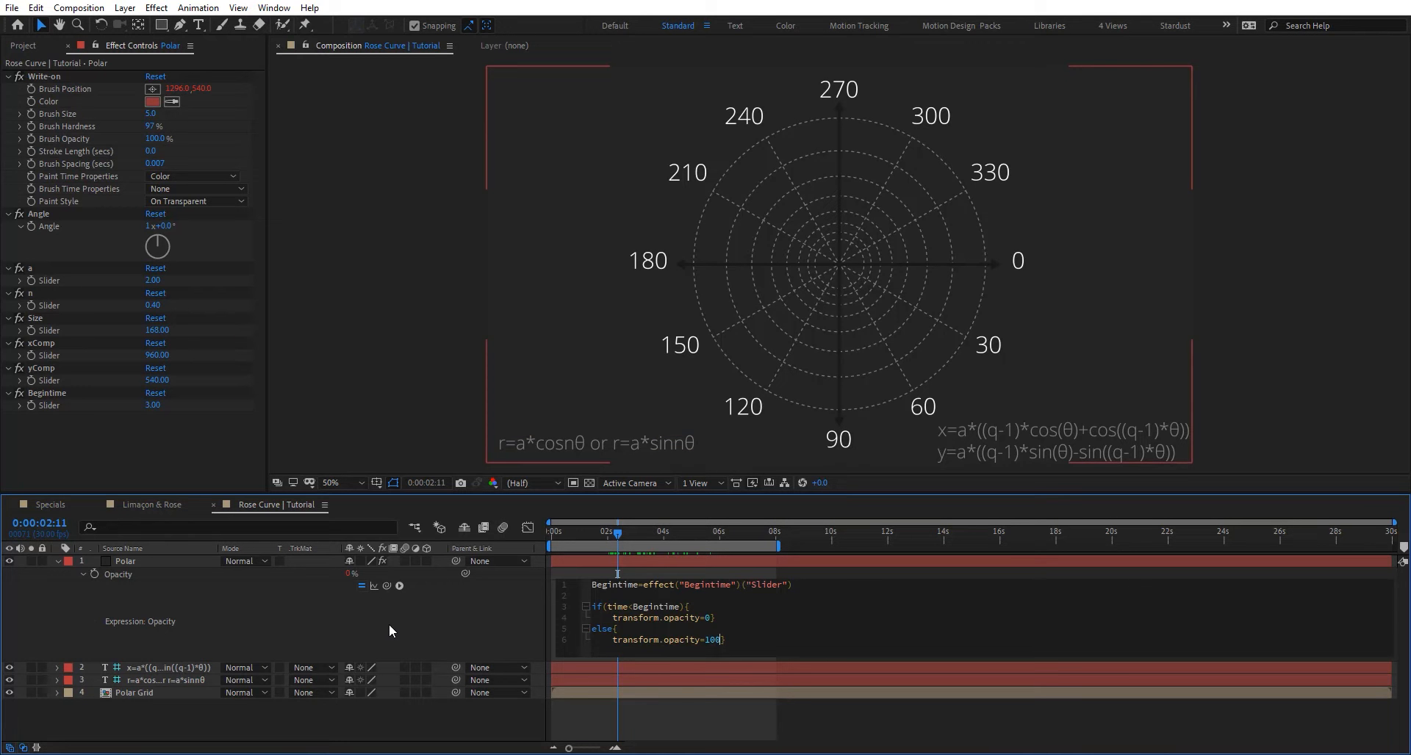
pyautogui.click(389, 624)
# Collapse the Polar layer's properties and preview the curve's delayed appearance, ending at 0:00:03:05.
pyautogui.moveTo(566, 529); pyautogui.dragTo(625, 530)
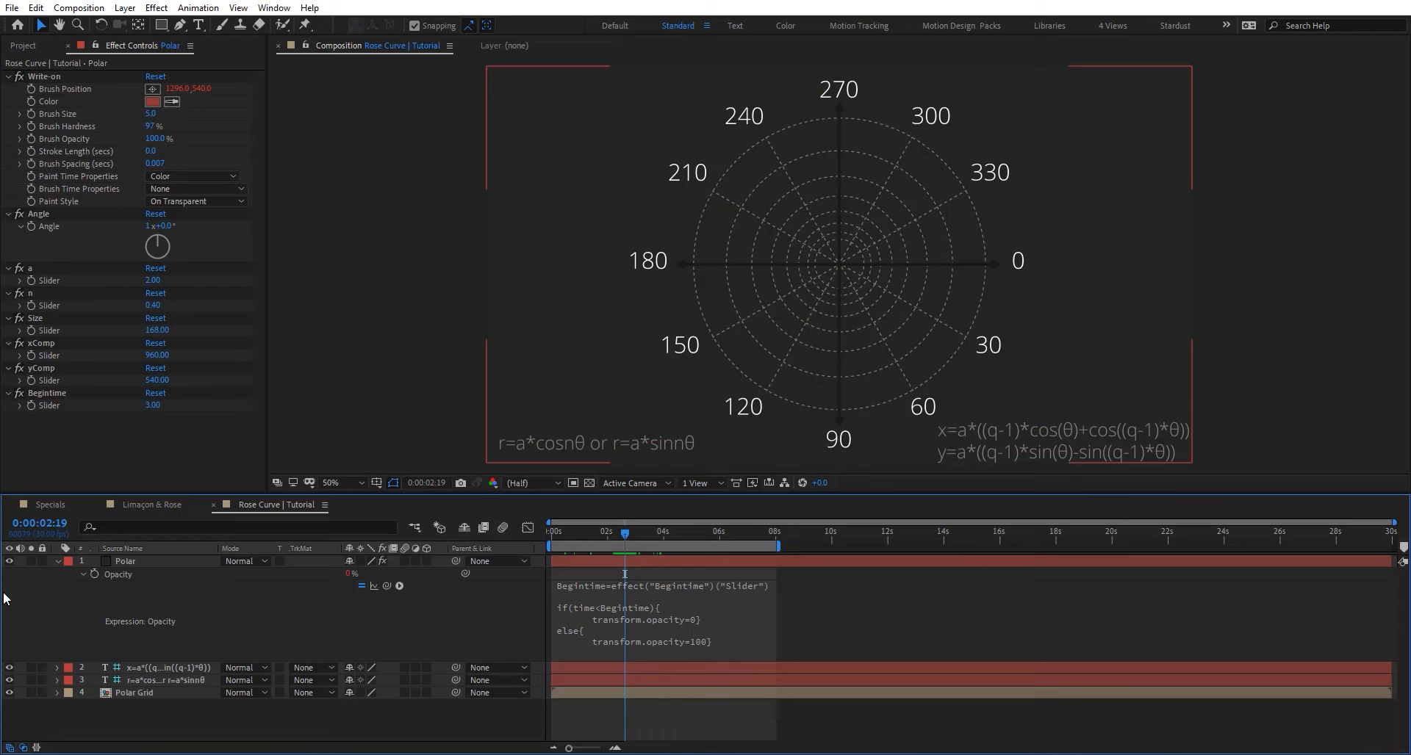
pyautogui.click(57, 561)
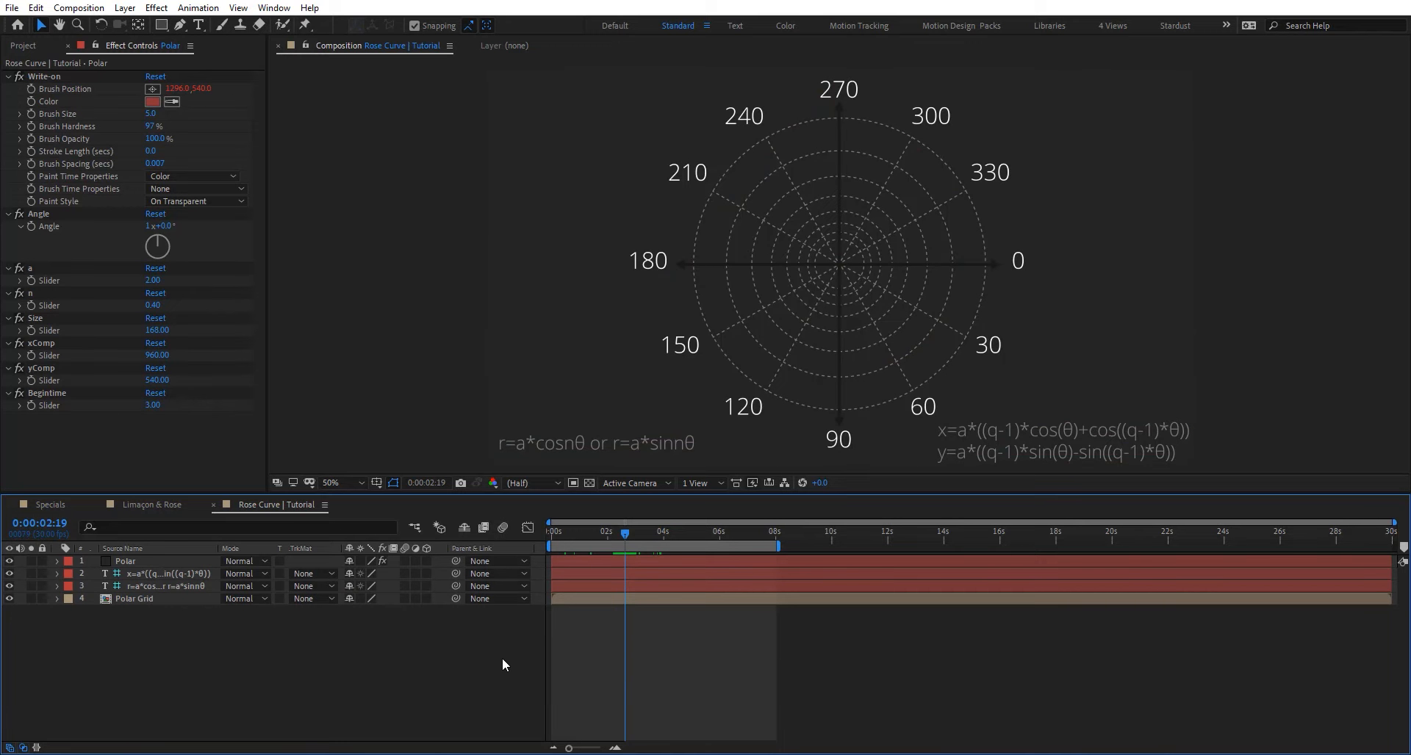
pyautogui.press('space')
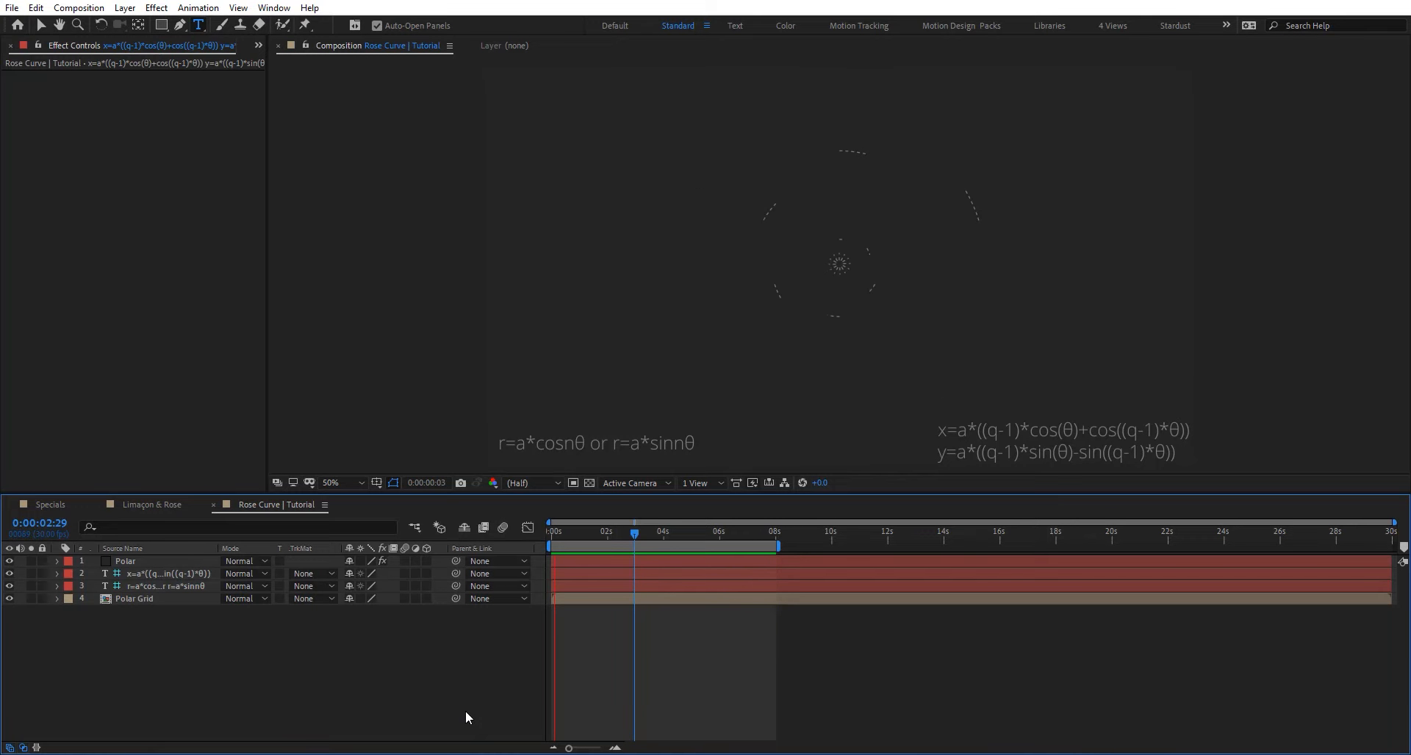
pyautogui.click(640, 532)
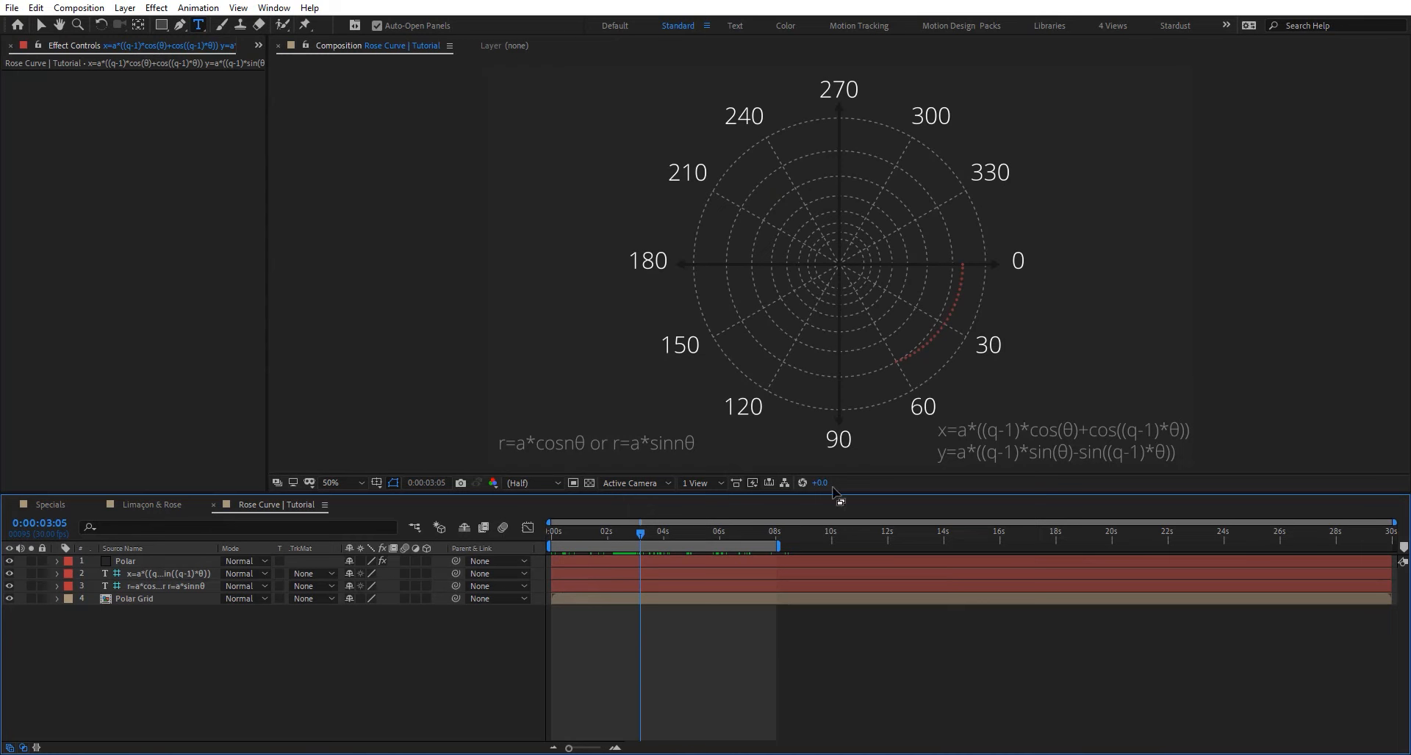
# Copy the full x and y parametric equation text from its text layer in the composition.
pyautogui.click(997, 439)
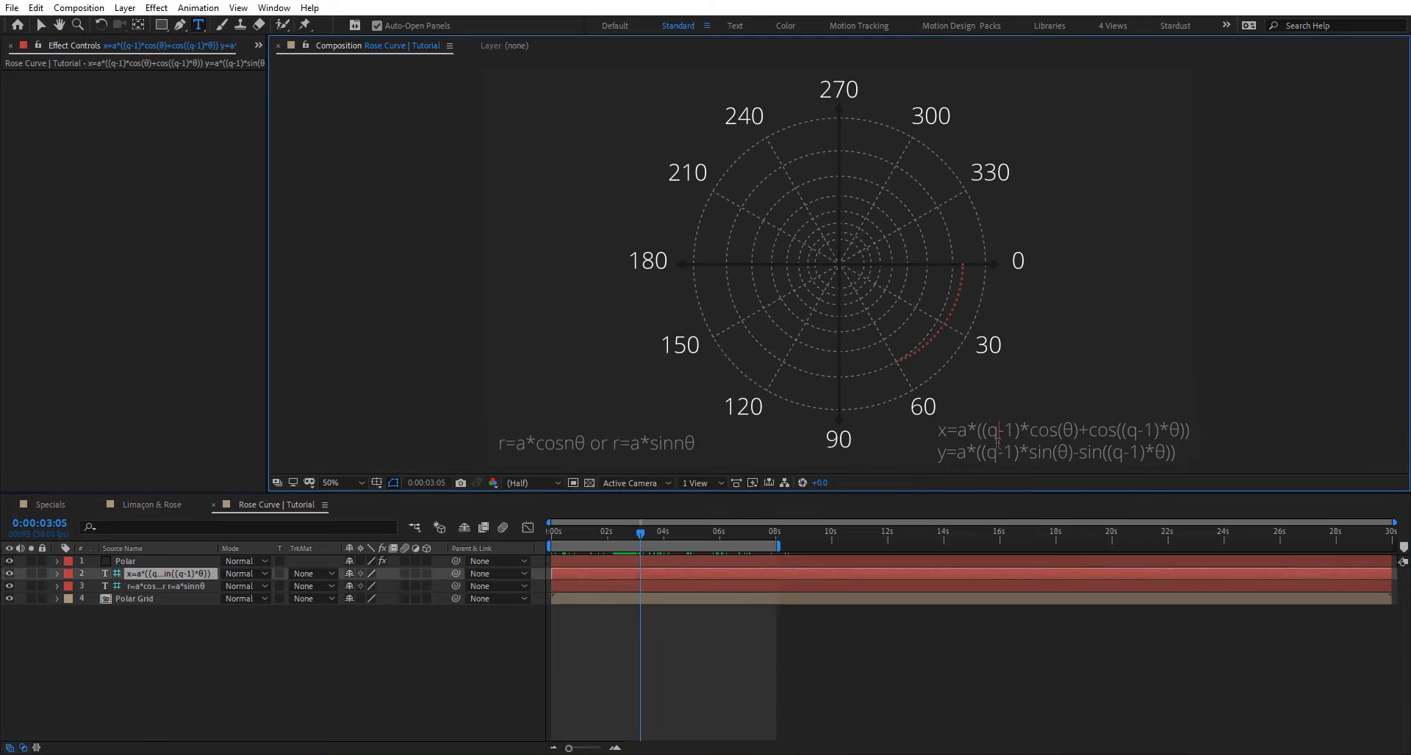
pyautogui.hotkey('ctrl', 'a')
pyautogui.hotkey('ctrl', 'c')
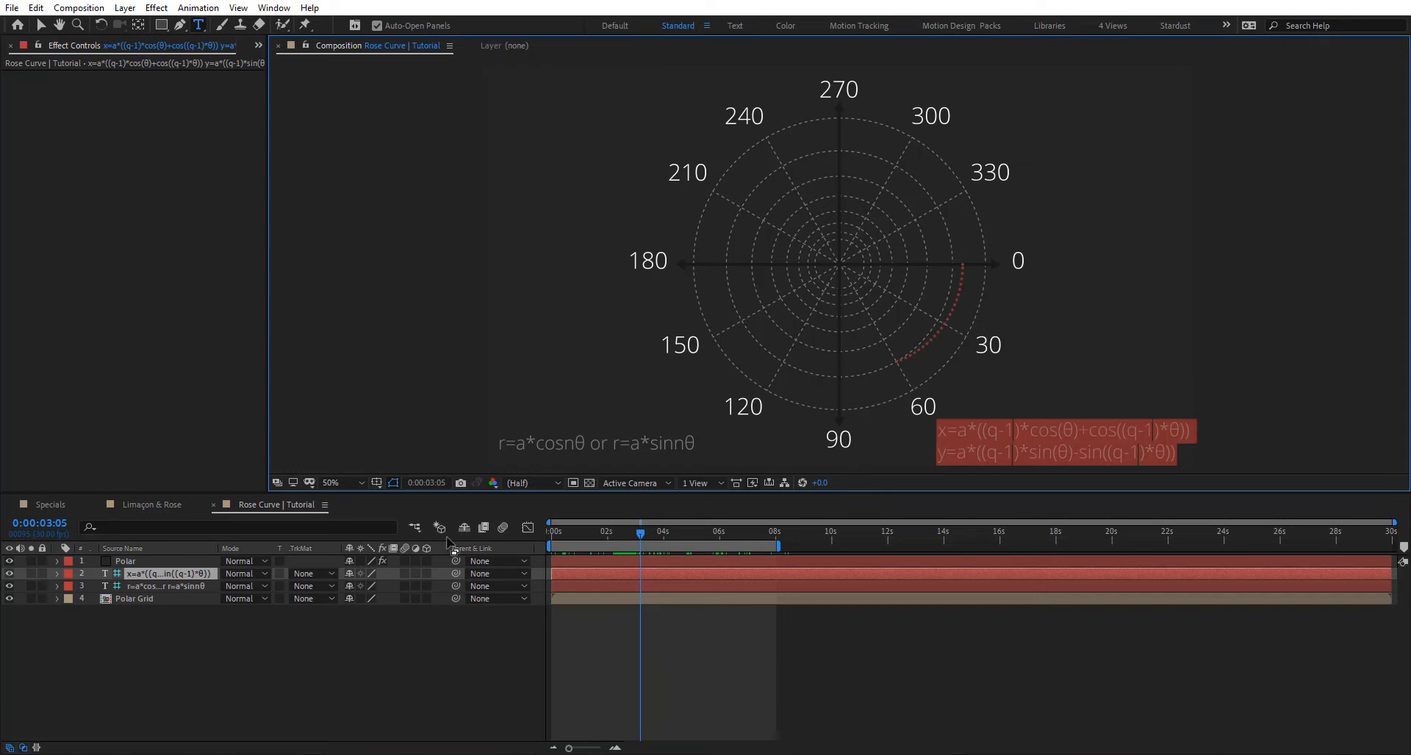
# In the Polar layer's Brush Position expression, comment out the r, C and S lines with //.
pyautogui.click(148, 562)
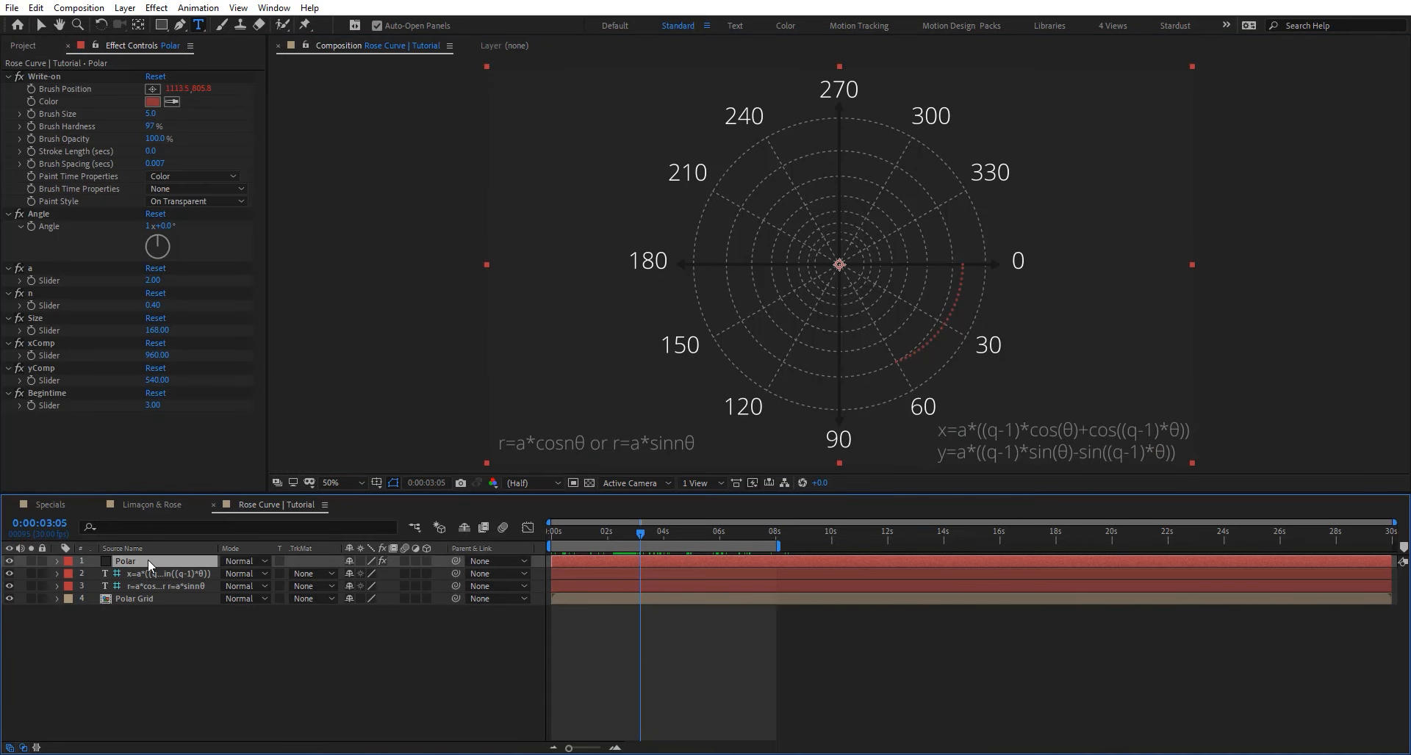
pyautogui.press('e')
pyautogui.press('e')
pyautogui.click(695, 661)
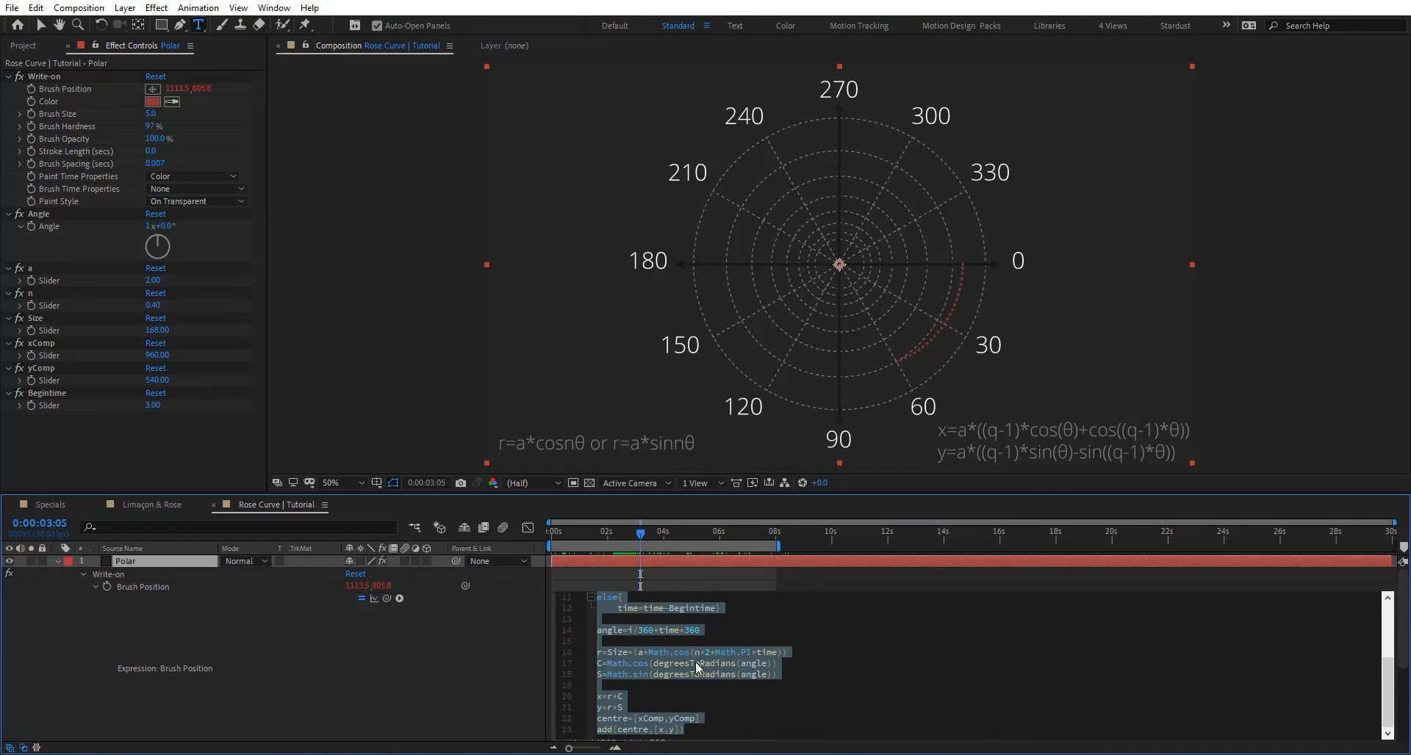
pyautogui.click(597, 654)
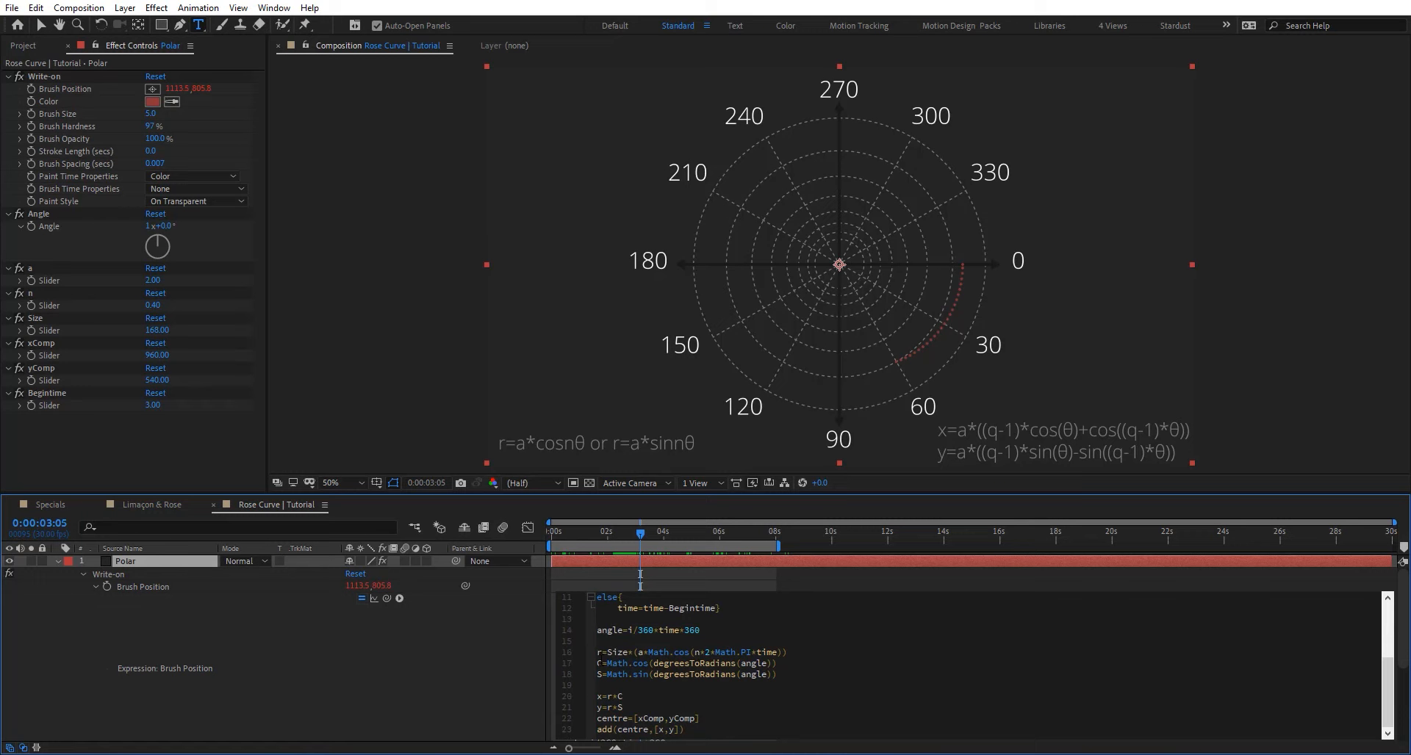
pyautogui.write('//')
pyautogui.write('//')
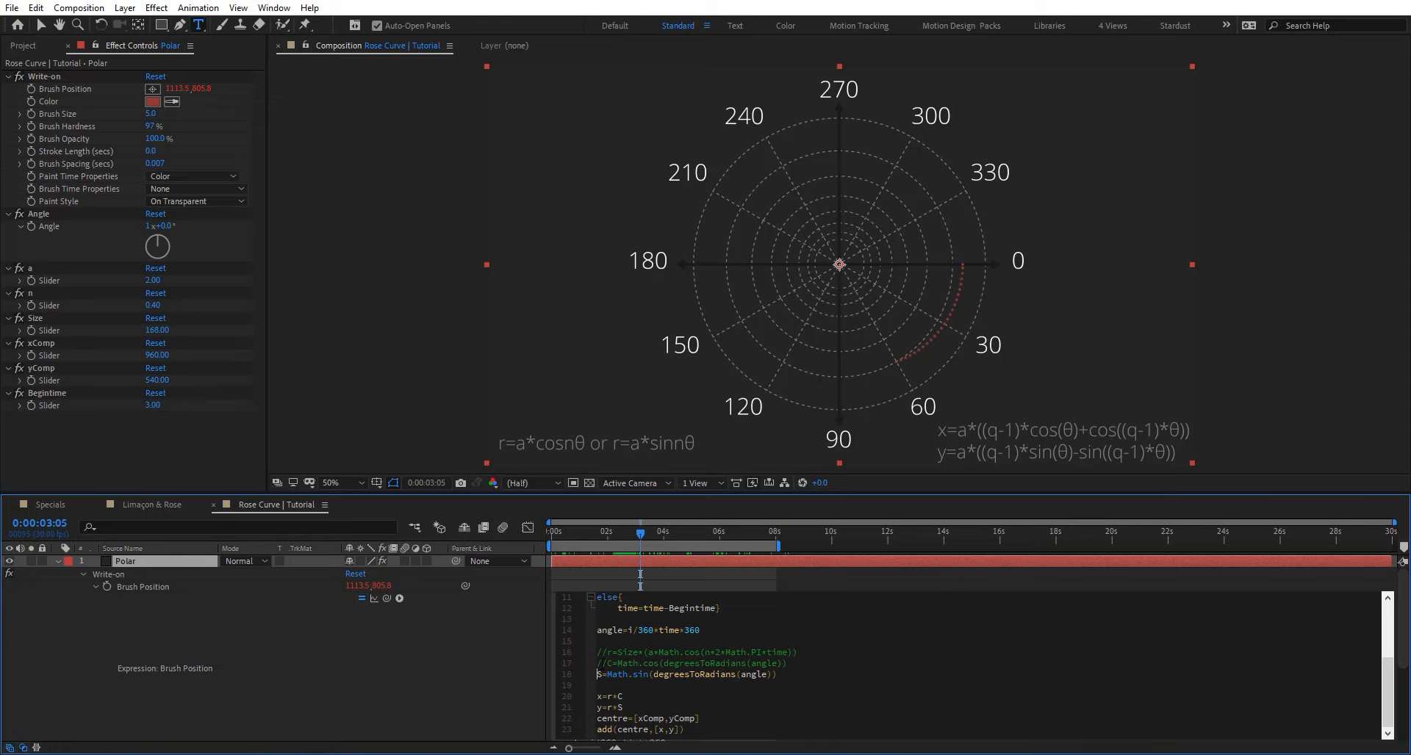
pyautogui.write('//')
# Replace the expression's x and y lines with the copied parametric equations, leaving a blank line before the centre line.
pyautogui.moveTo(641, 708); pyautogui.dragTo(597, 696)
pyautogui.hotkey('ctrl', 'v')
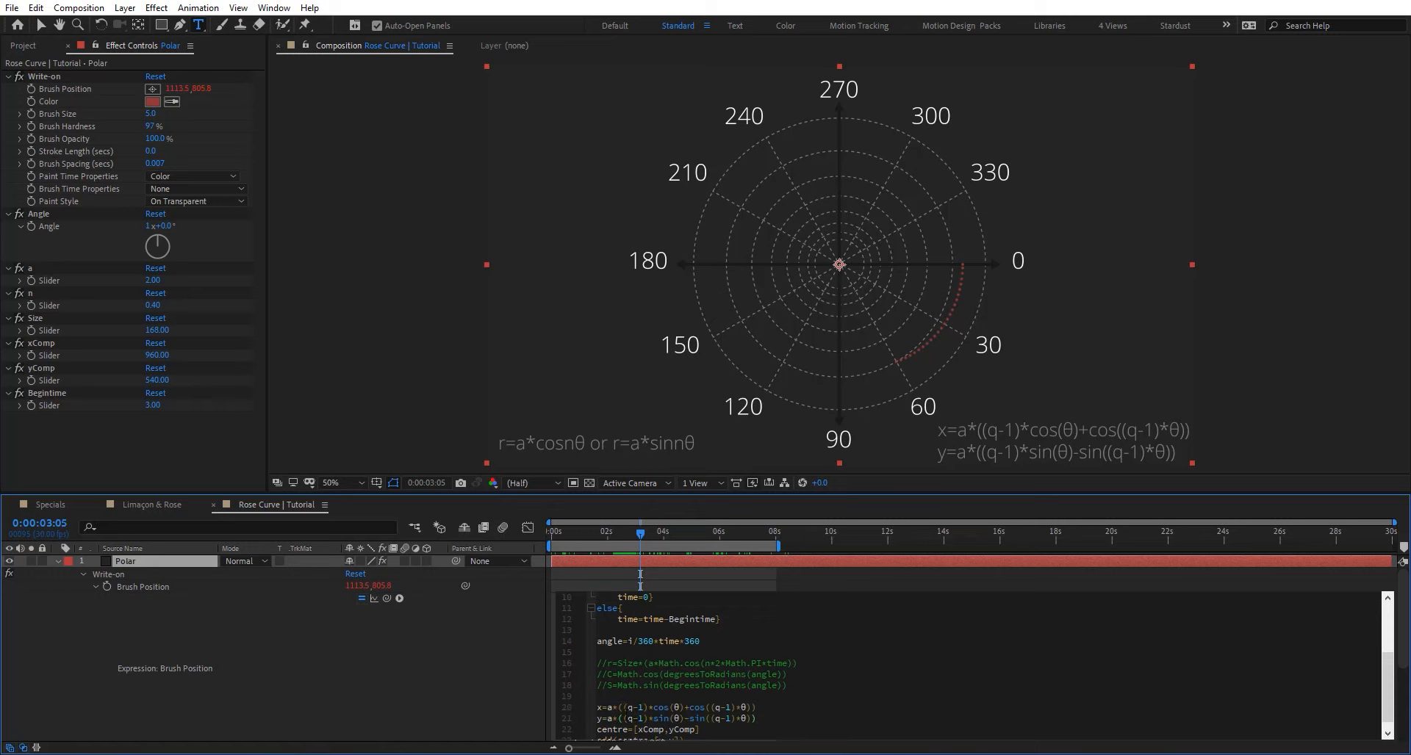
pyautogui.press('Return')
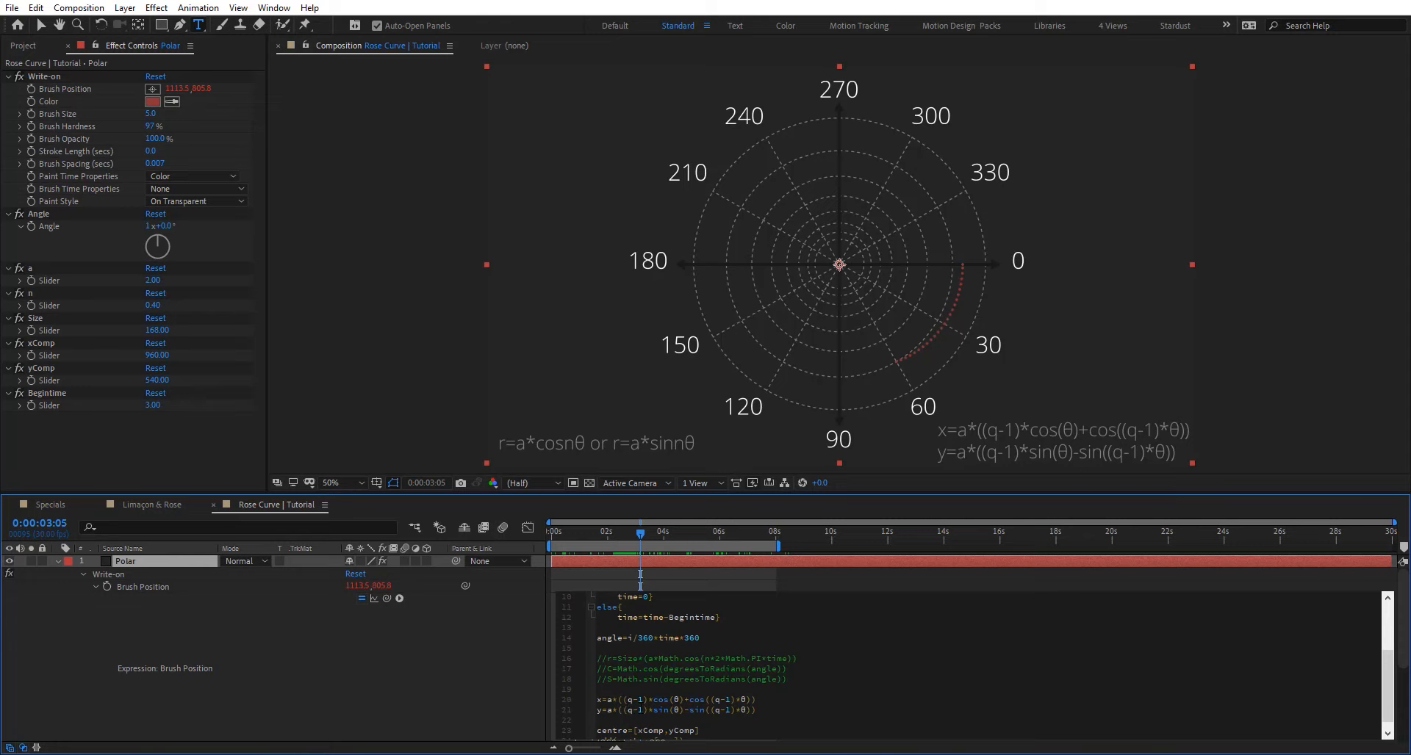
# Prefix every cos and sin in the x and y equations with Math.
pyautogui.write('Math')
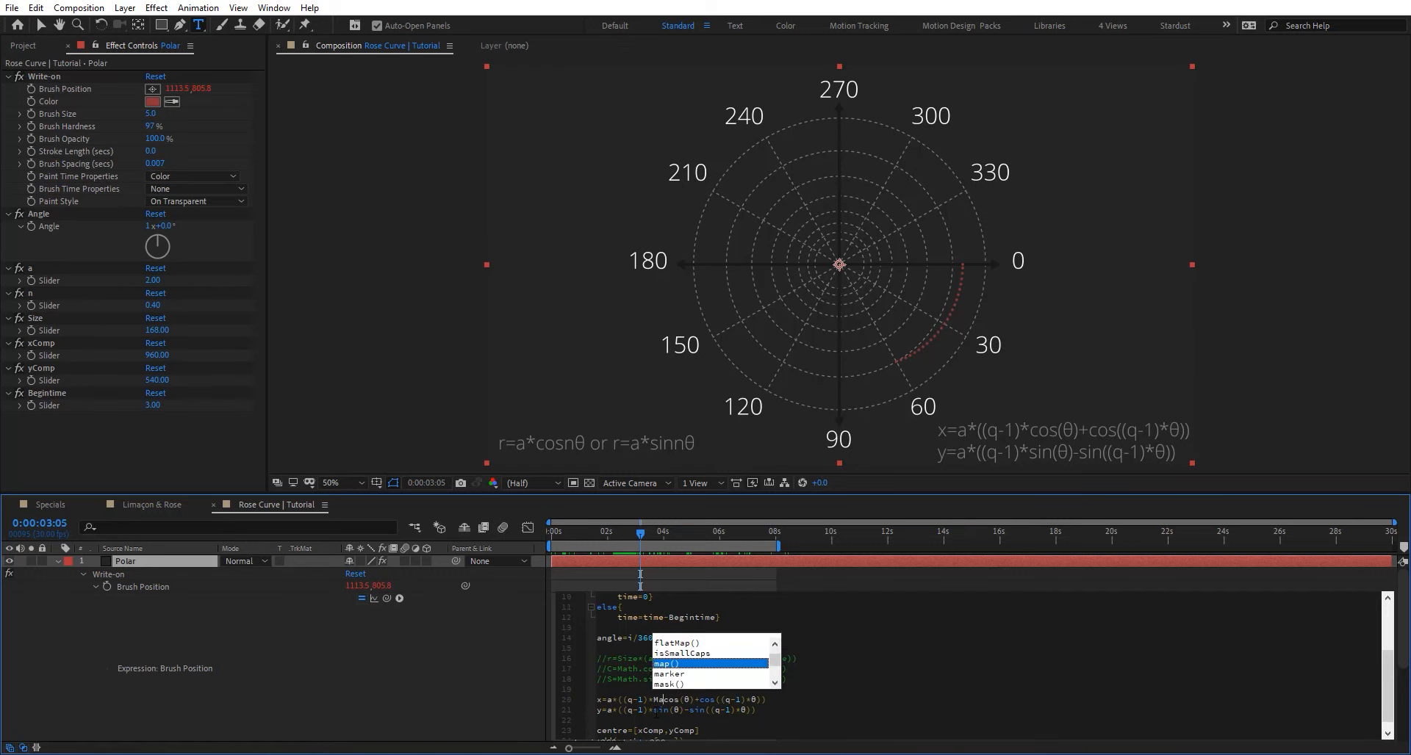
pyautogui.write('.')
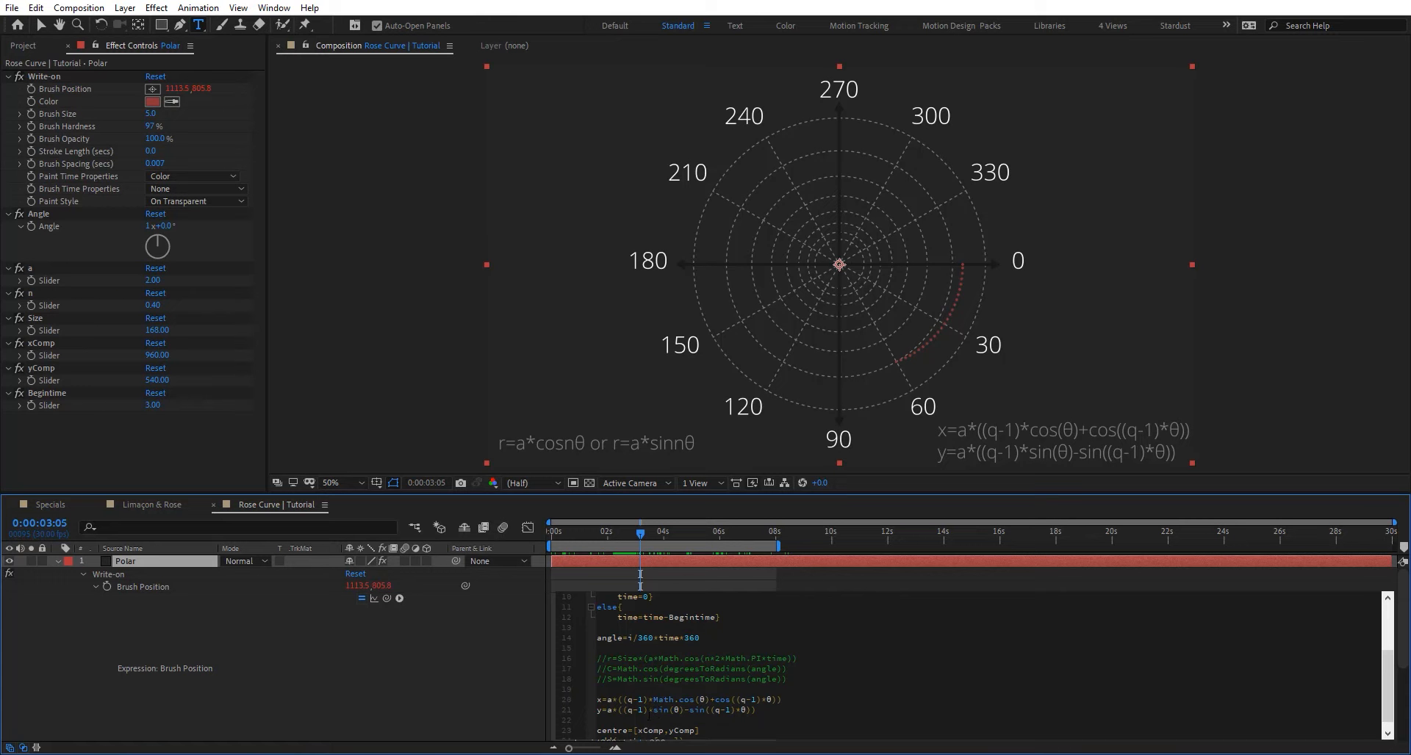
pyautogui.write('Math.')
pyautogui.write('Math.')
pyautogui.write('Math.')
# Duplicate the n slider as q and define q=effect("q")("Slider") below the n variable in the Brush Position expression.
pyautogui.scroll(3, 693, 674)
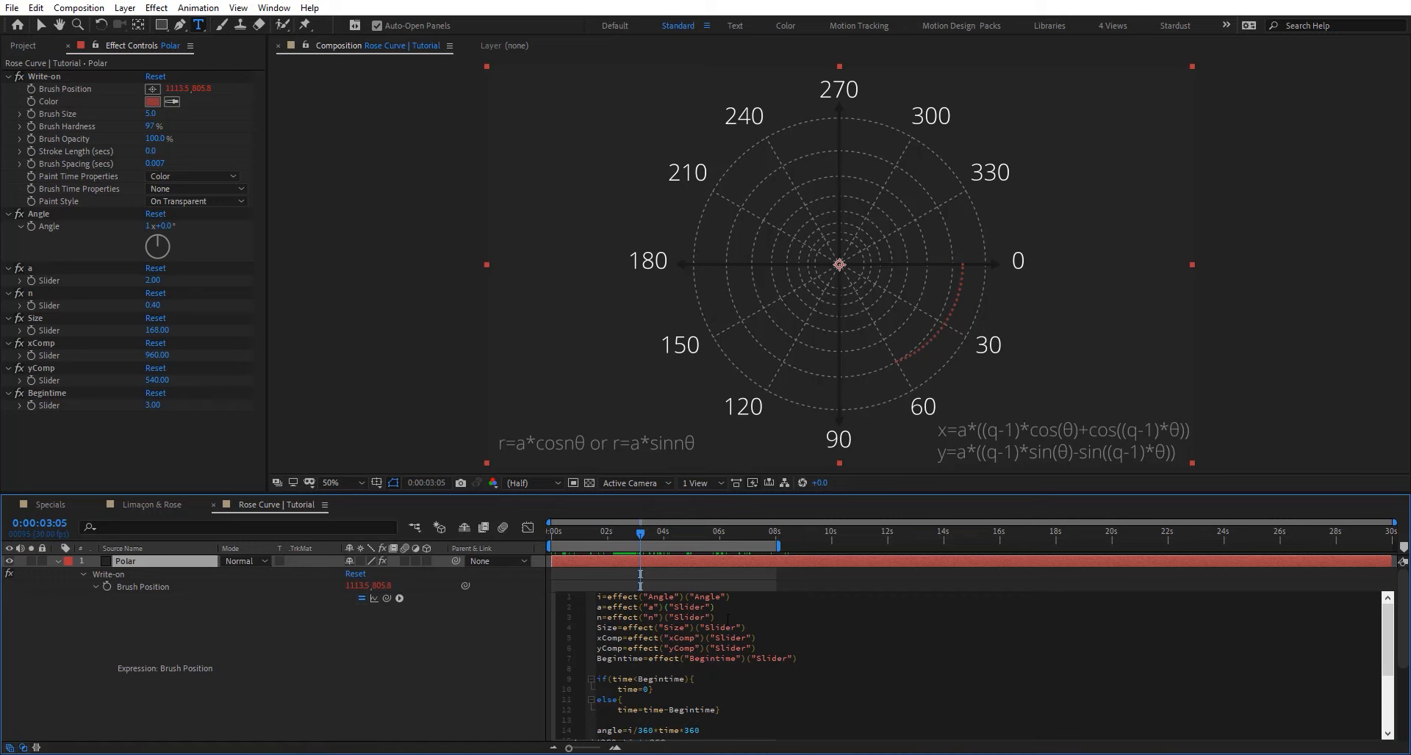
pyautogui.press('Return')
pyautogui.write('q=')
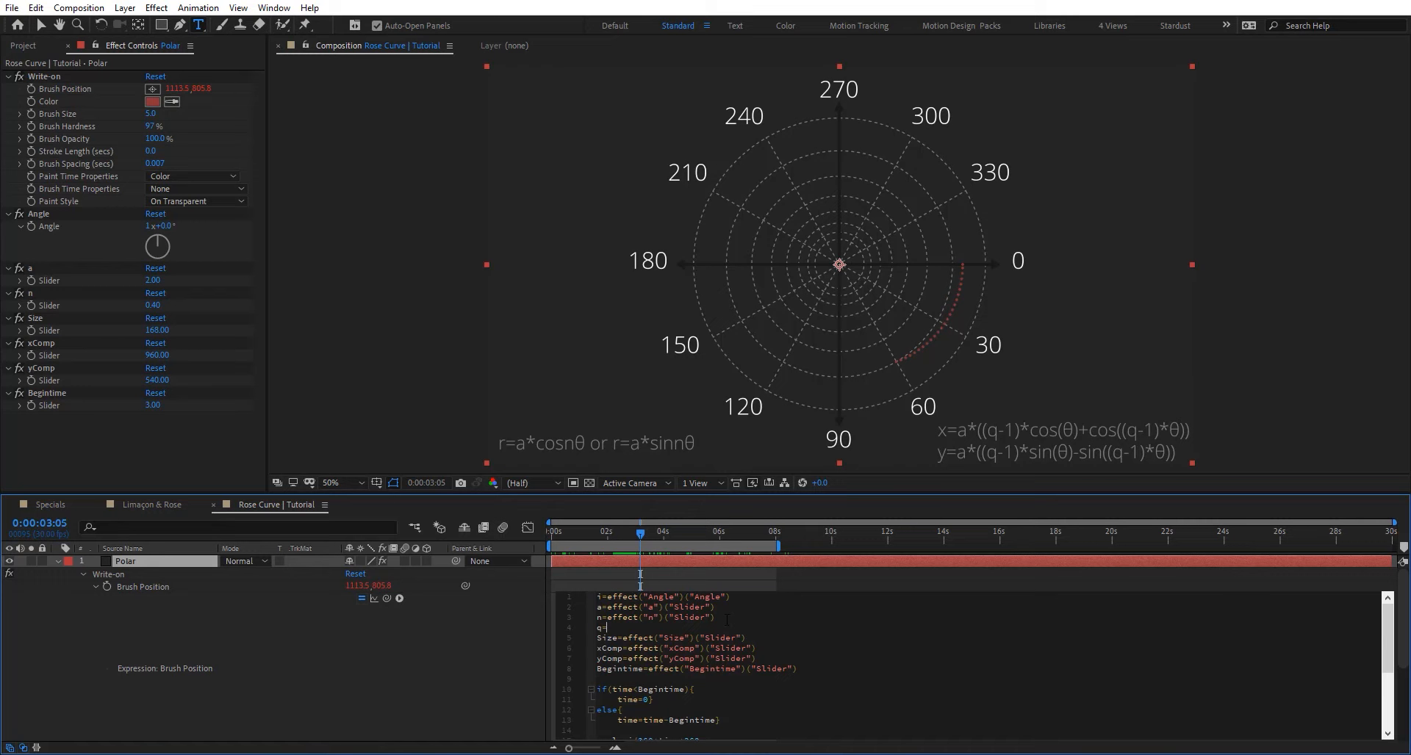
pyautogui.click(31, 301)
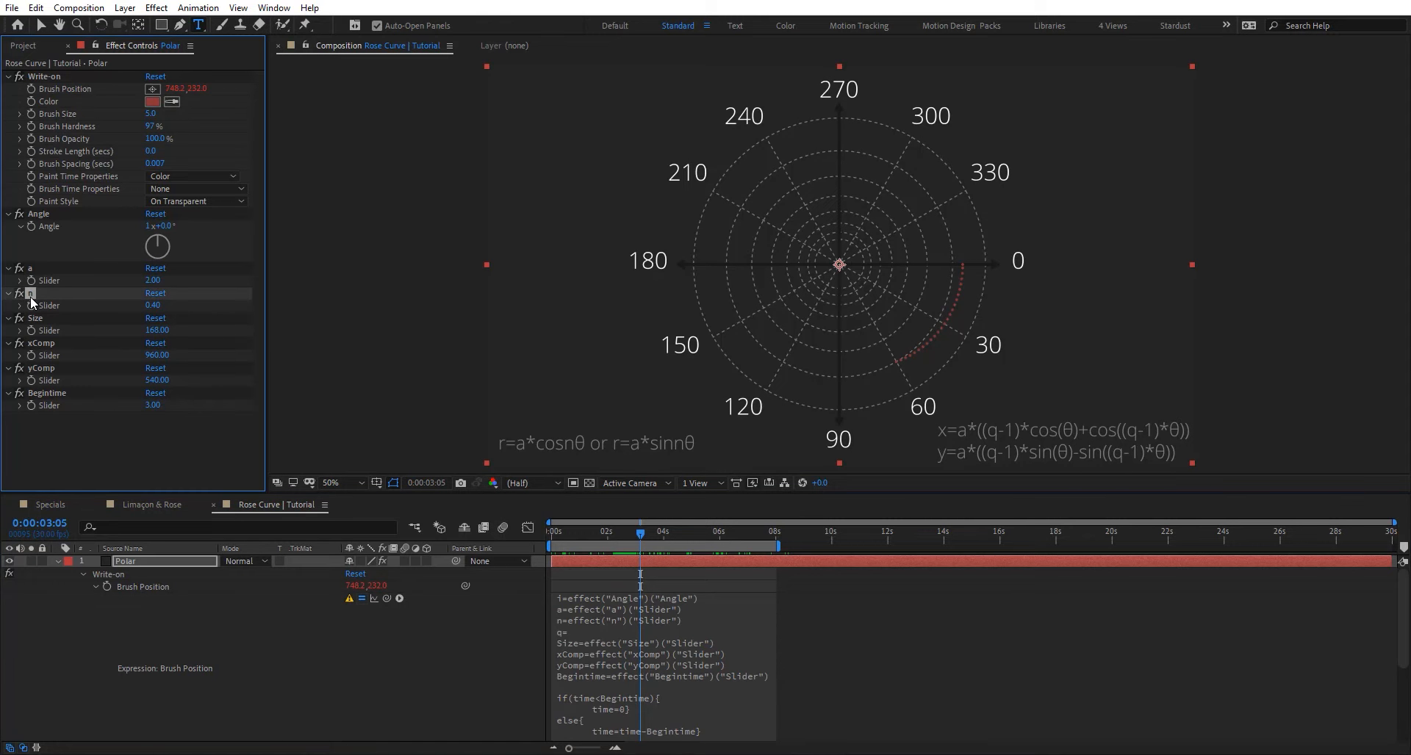
pyautogui.hotkey('ctrl', 'd')
pyautogui.press('Return')
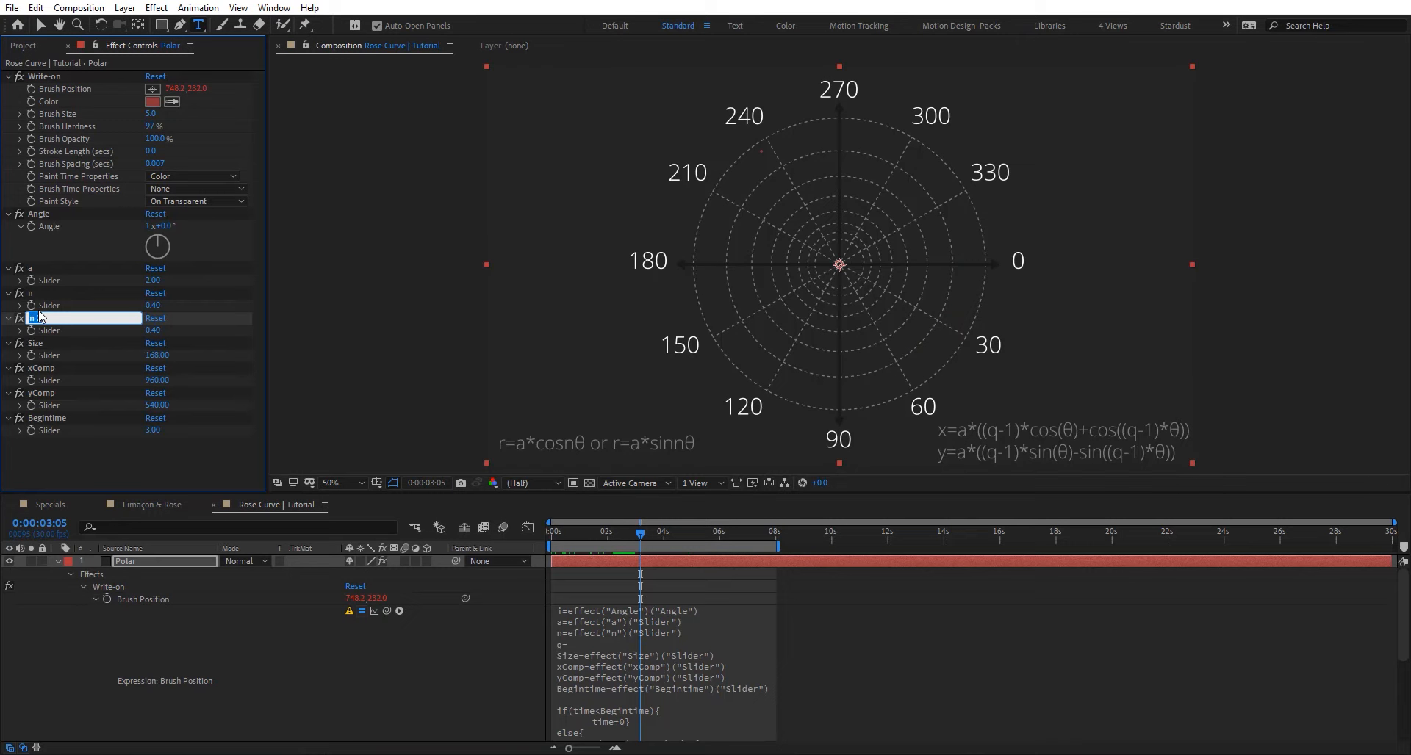
pyautogui.write('q')
pyautogui.click(632, 637)
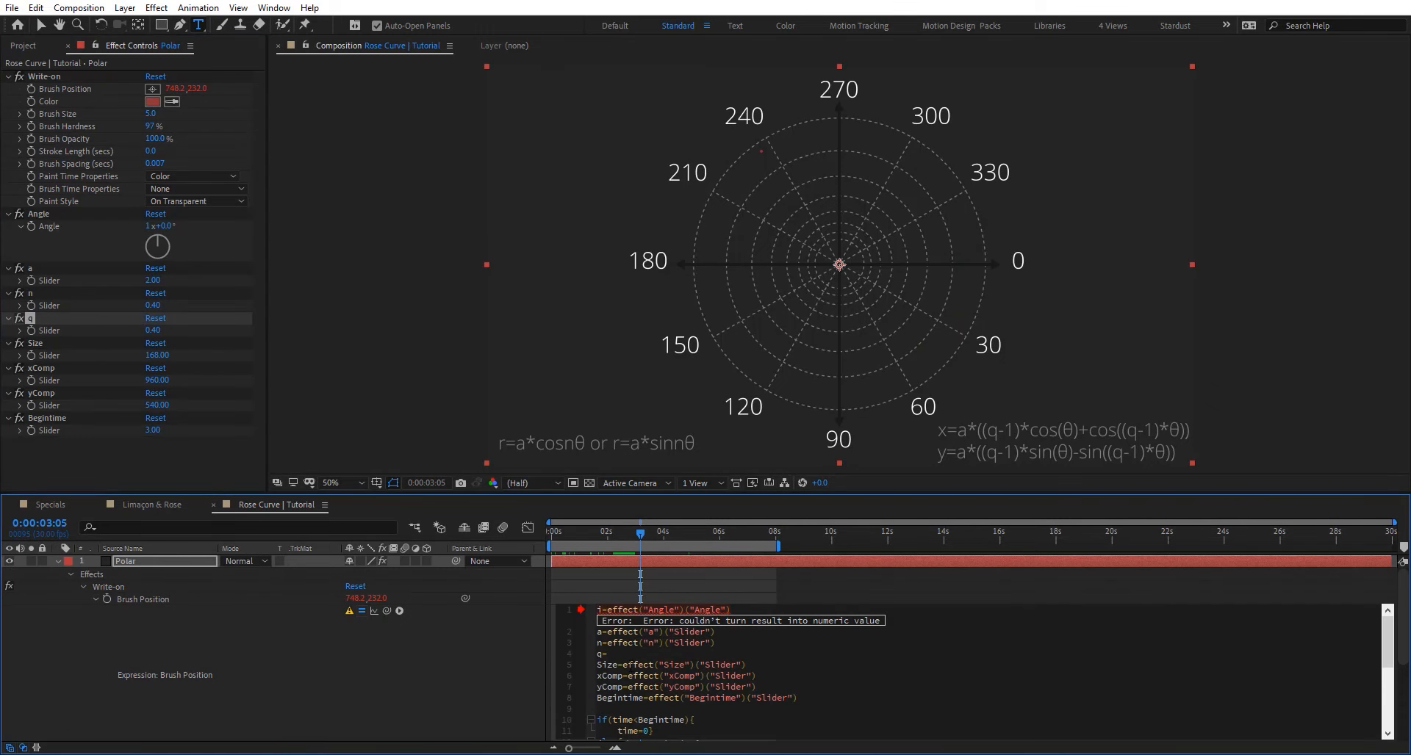
pyautogui.moveTo(387, 611); pyautogui.dragTo(65, 328)
# Rewrite the expression's angle line as θ=time*Math.PI and apply the expression.
pyautogui.scroll(-3, 643, 649)
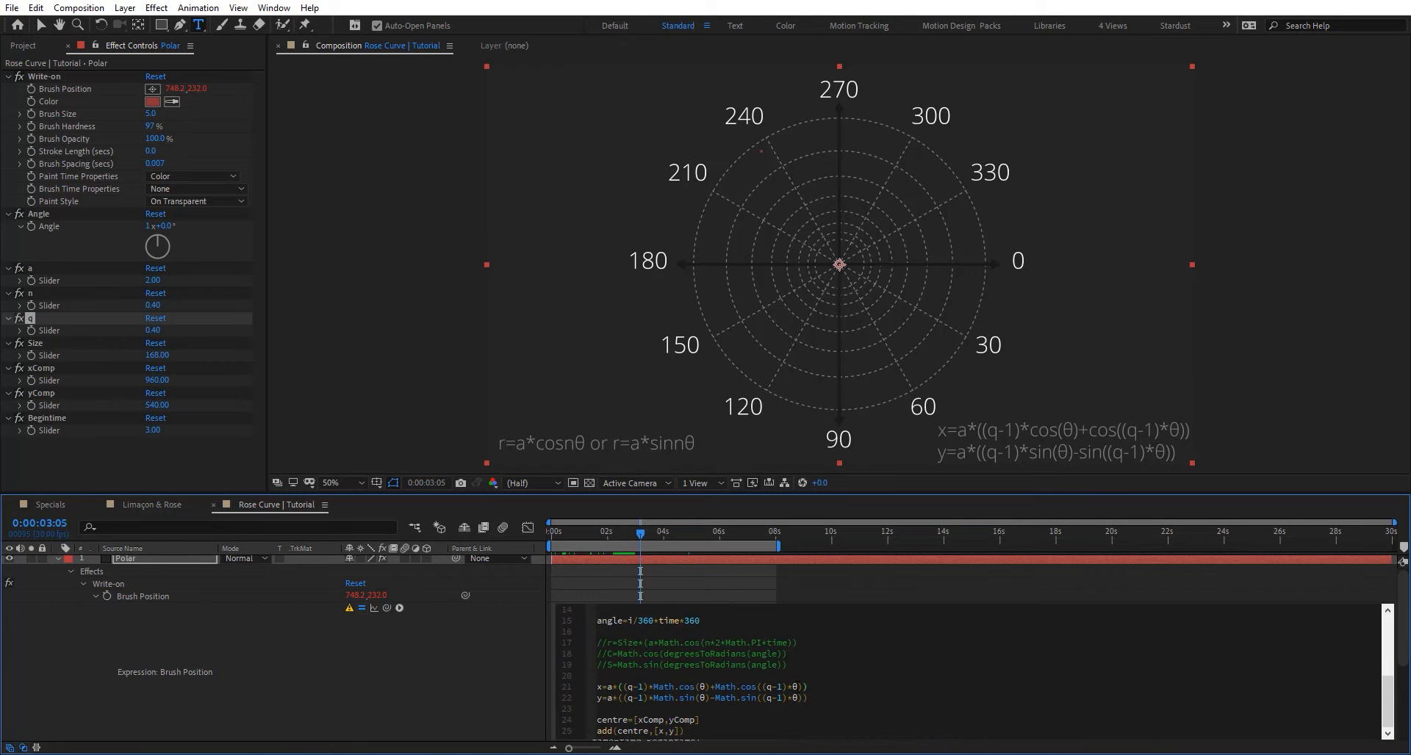
pyautogui.doubleClick(794, 687)
pyautogui.scroll(1, 636, 682)
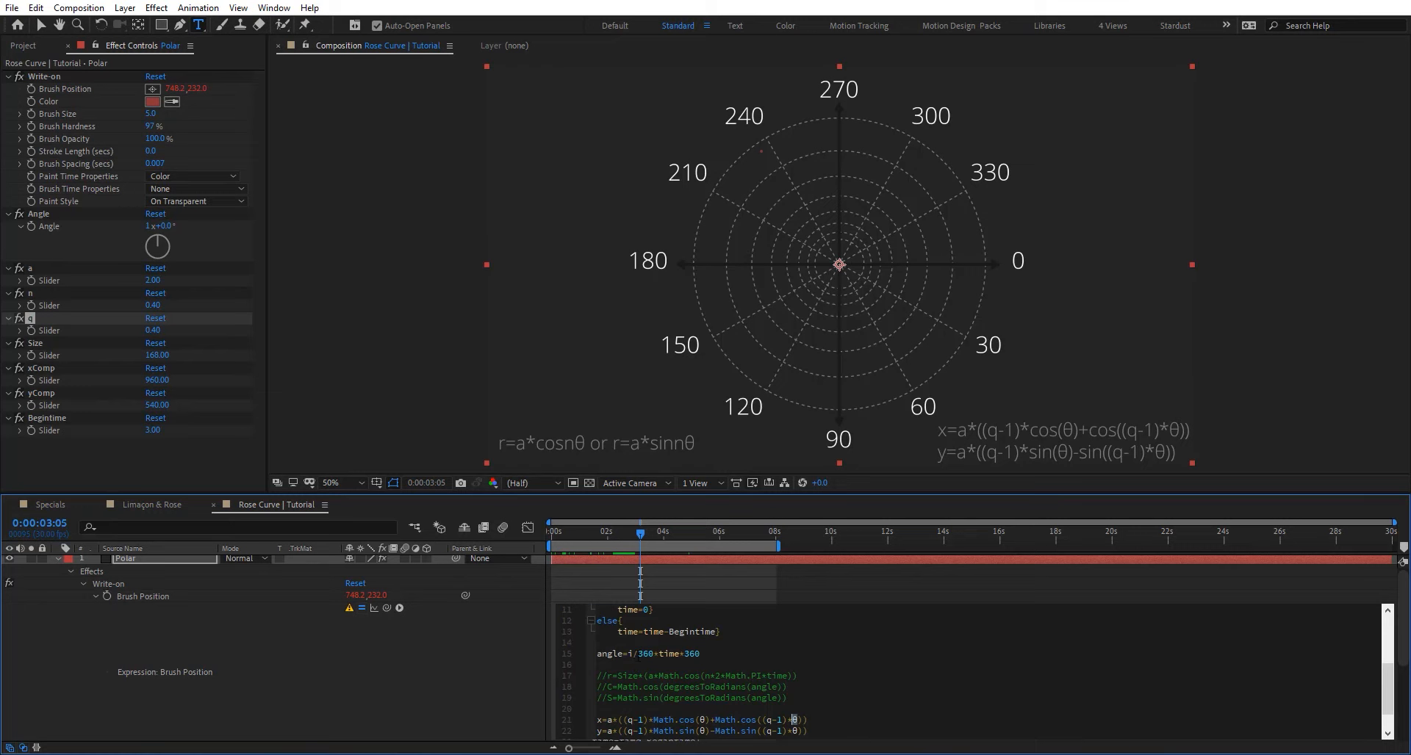
pyautogui.moveTo(637, 654); pyautogui.dragTo(546, 644)
pyautogui.click(659, 653)
pyautogui.moveTo(638, 653); pyautogui.dragTo(597, 650)
pyautogui.write('θ=')
pyautogui.press('BackSpace')
pyautogui.press('BackSpace')
pyautogui.press('BackSpace')
pyautogui.press('BackSpace')
pyautogui.press('BackSpace')
pyautogui.press('BackSpace')
pyautogui.press('BackSpace')
pyautogui.write('Math.PI')
pyautogui.click(644, 693)
pyautogui.scroll(-1, 639, 684)
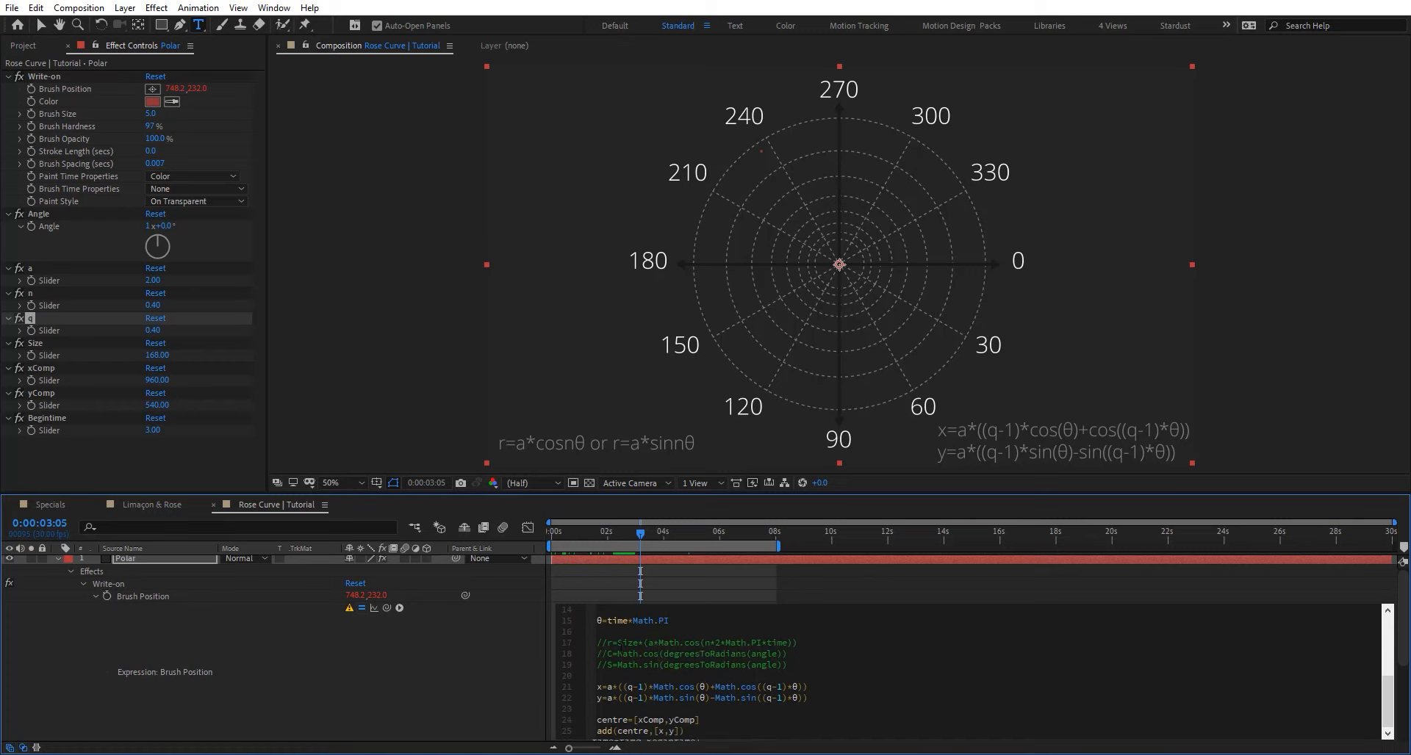
pyautogui.scroll(1, 625, 654)
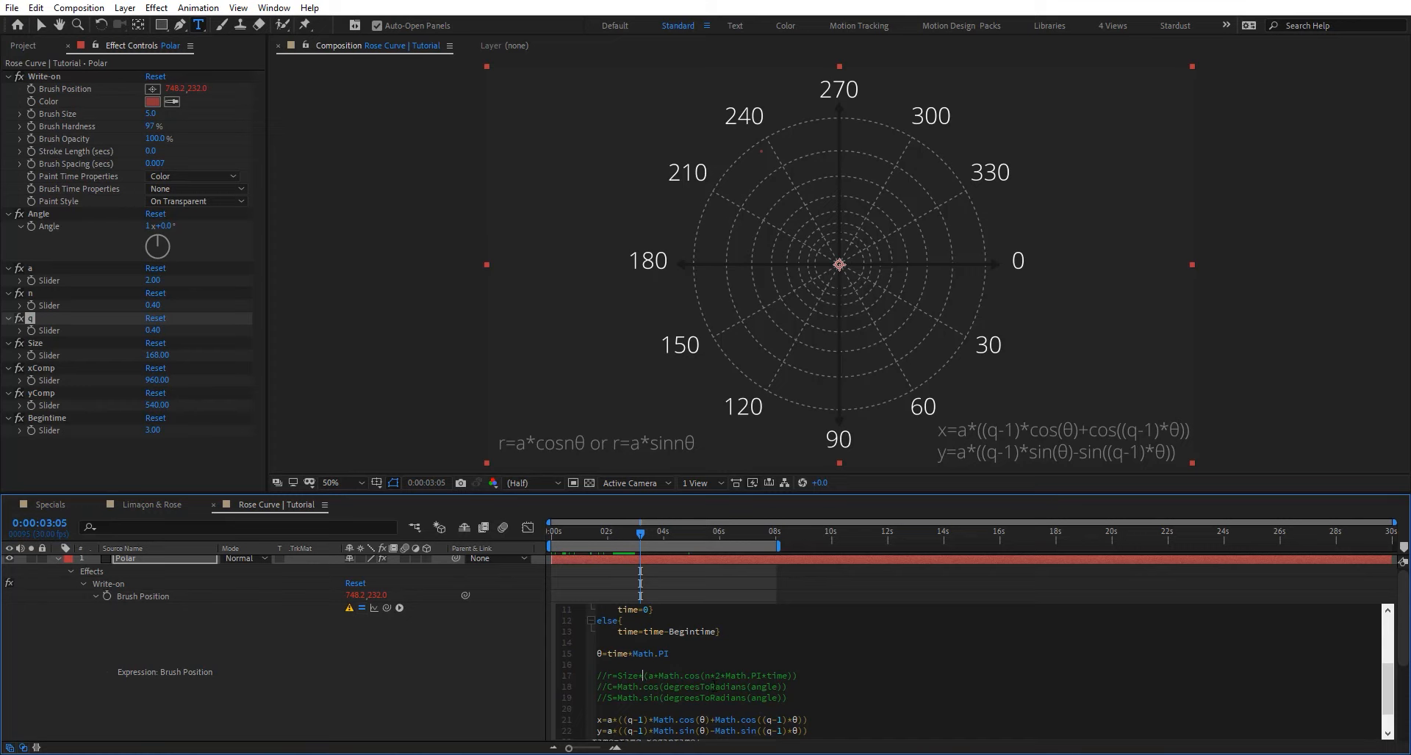
pyautogui.scroll(-1, 641, 675)
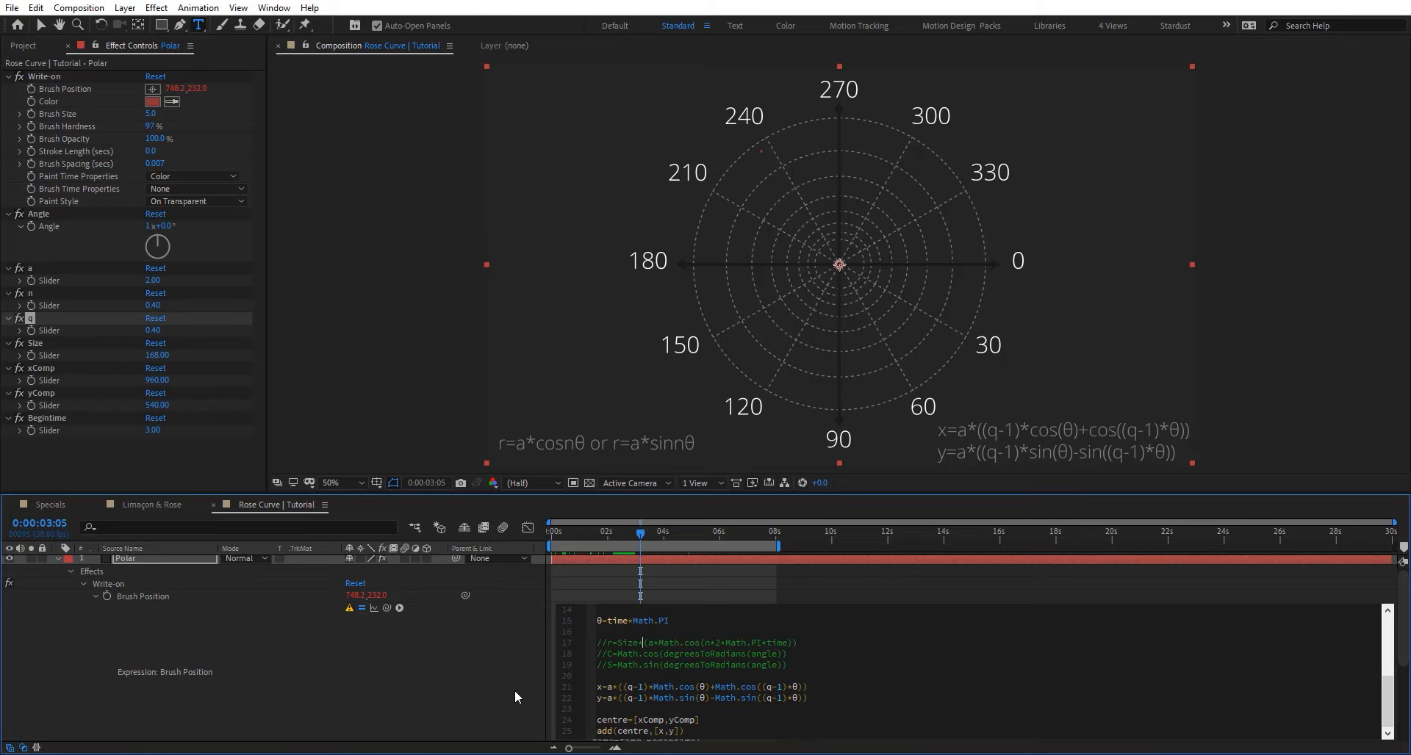
pyautogui.click(544, 679)
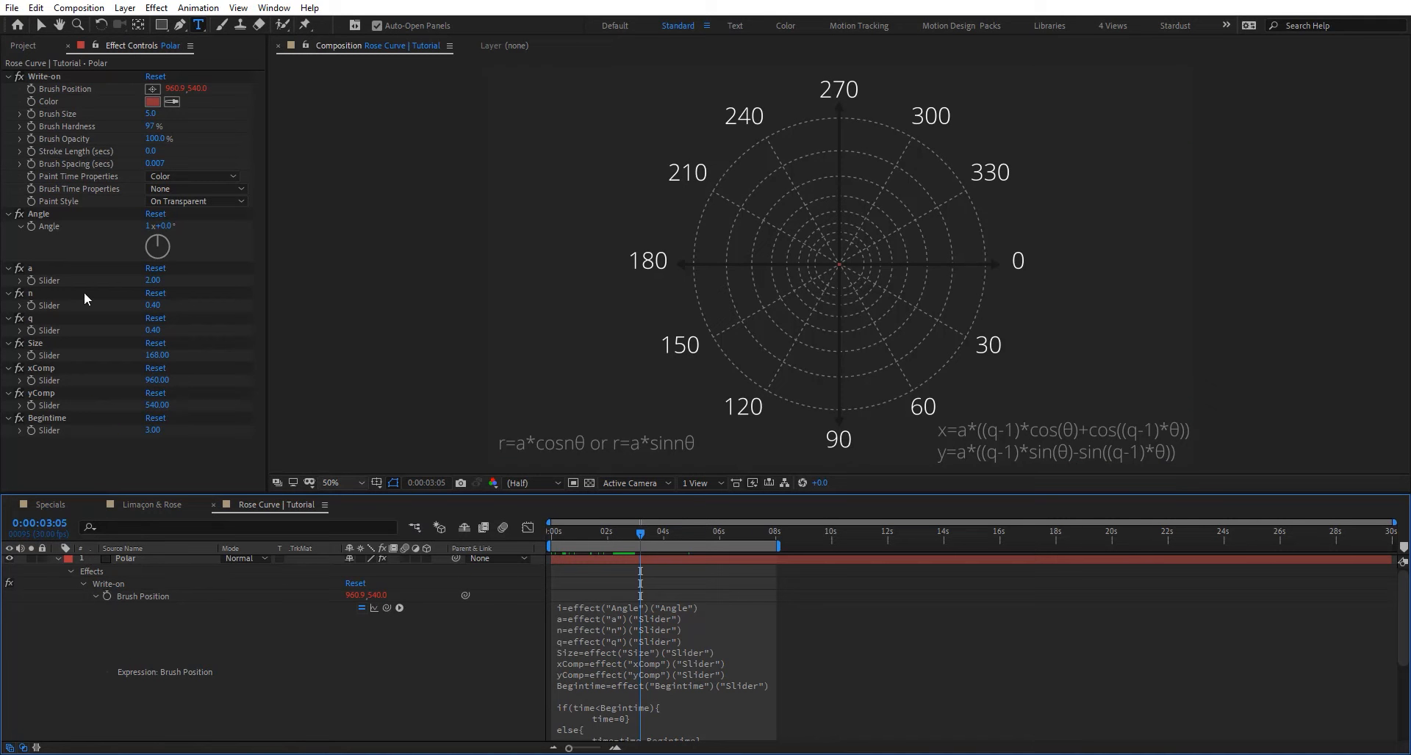
# Raise the q slider to 17.40 and multiply both the x and y equations by Size in the Brush Position expression.
pyautogui.moveTo(155, 332); pyautogui.dragTo(166, 330)
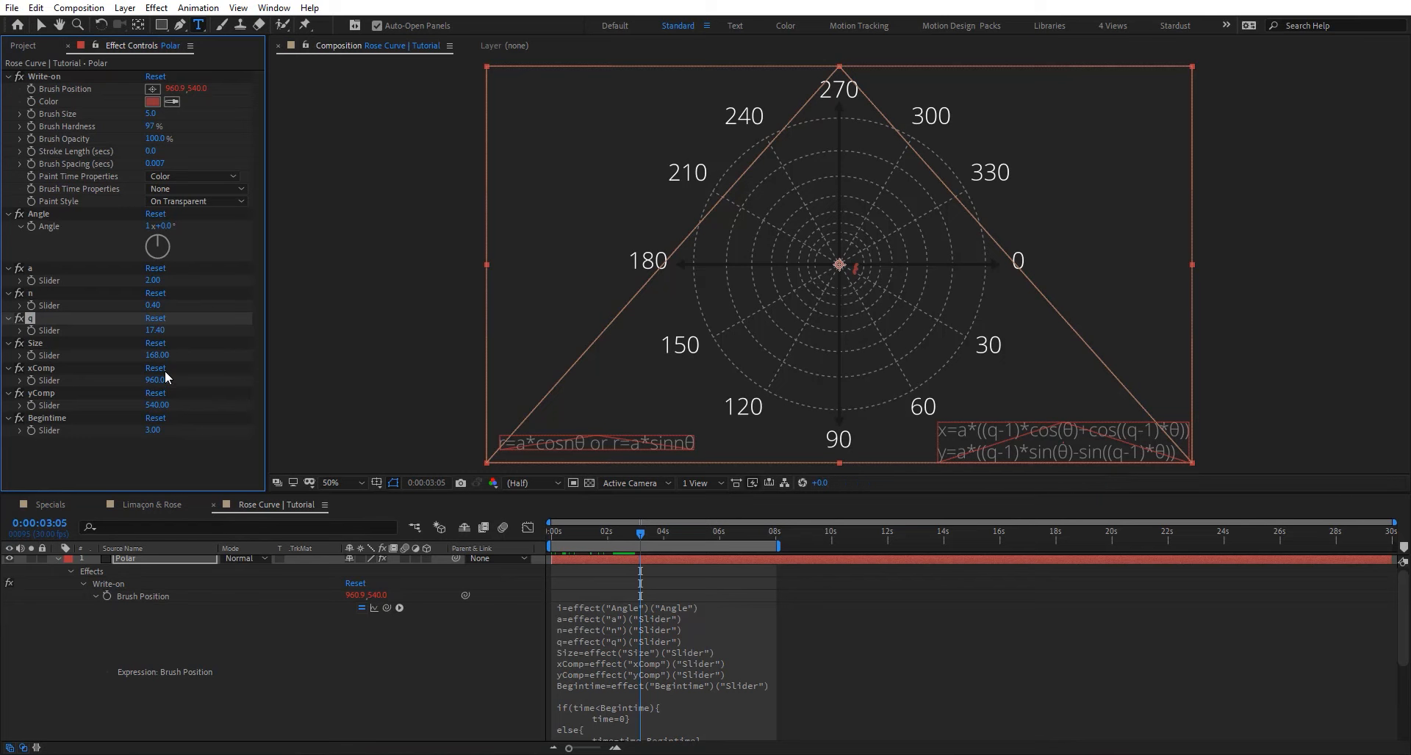
pyautogui.click(641, 705)
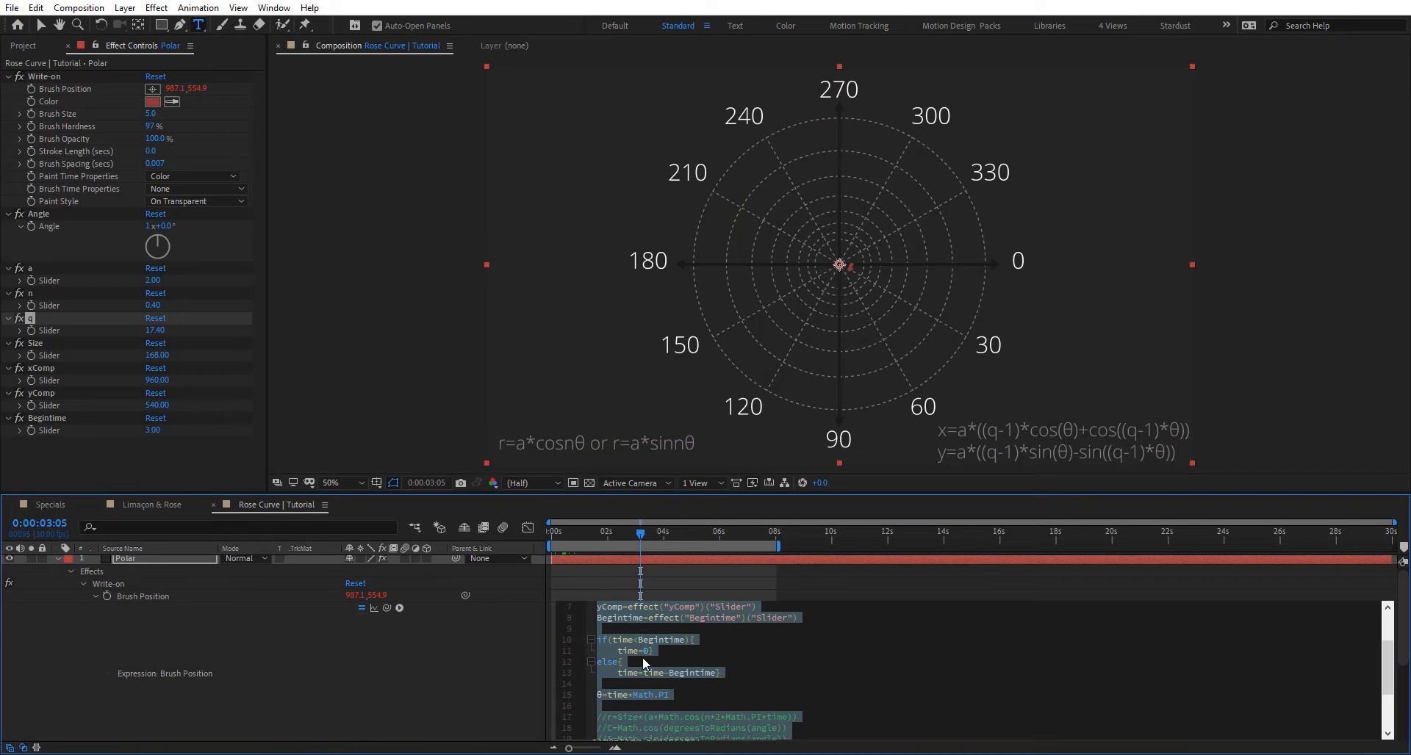
pyautogui.scroll(-2, 645, 689)
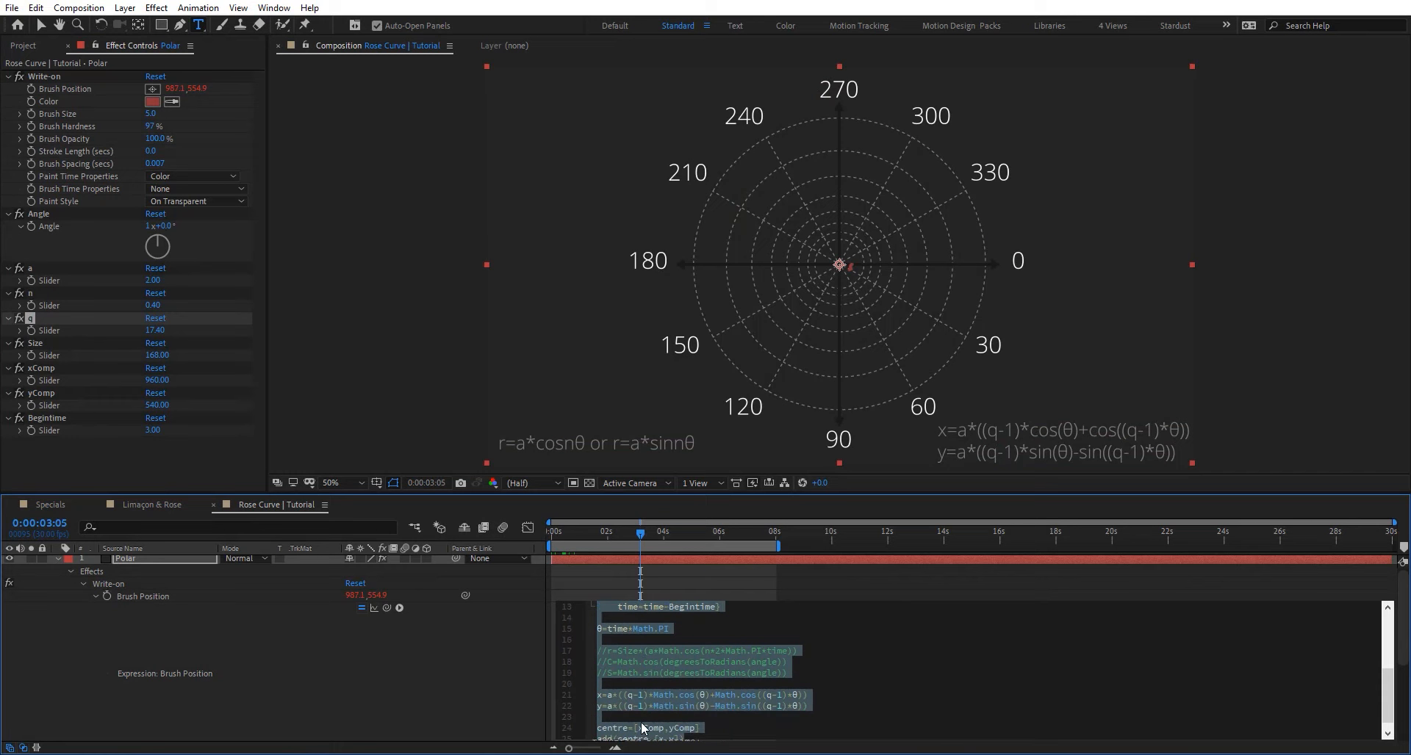
pyautogui.click(608, 695)
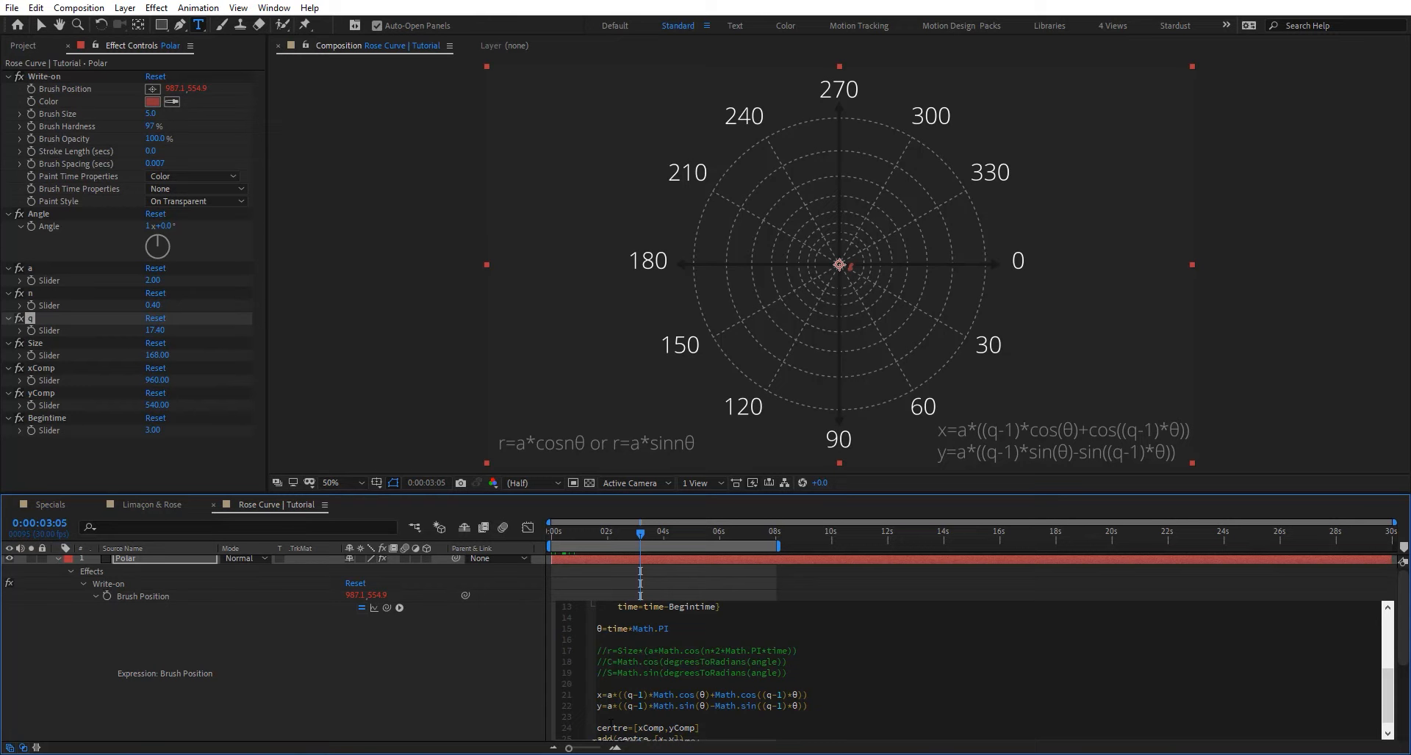
pyautogui.write('Size*')
pyautogui.click(608, 707)
pyautogui.write('Size*')
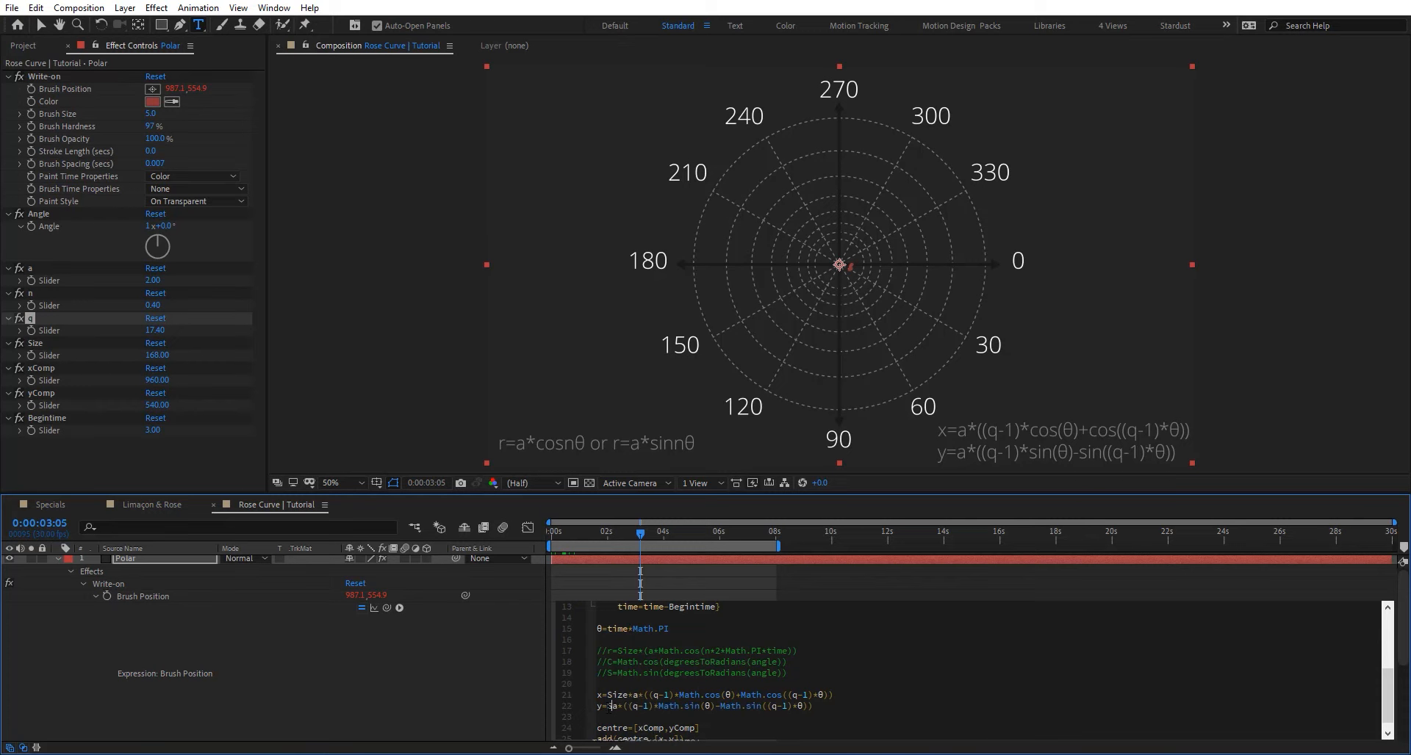
pyautogui.click(142, 333)
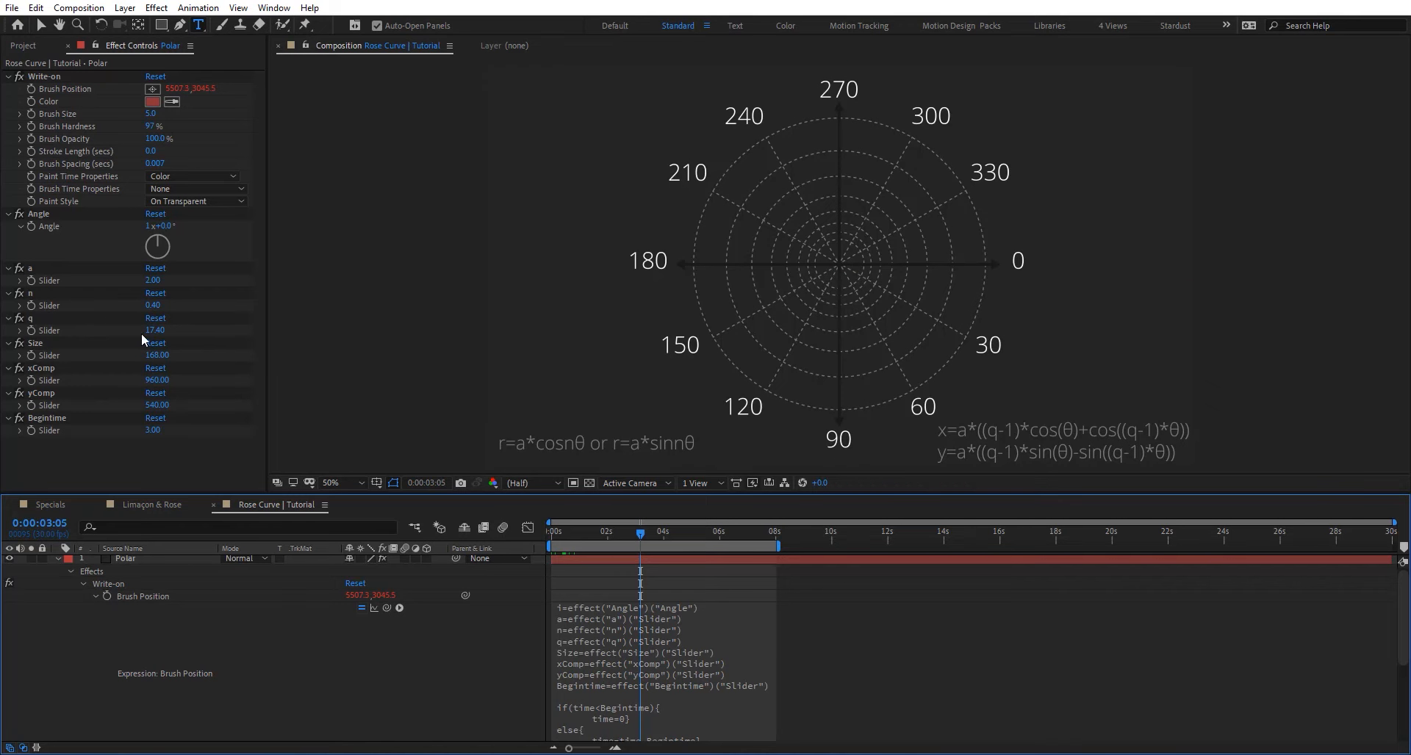
# Lower the Size slider to 21 and, with the time at 0:00:09:07, set the a slider to 1.
pyautogui.moveTo(156, 353); pyautogui.dragTo(53, 363)
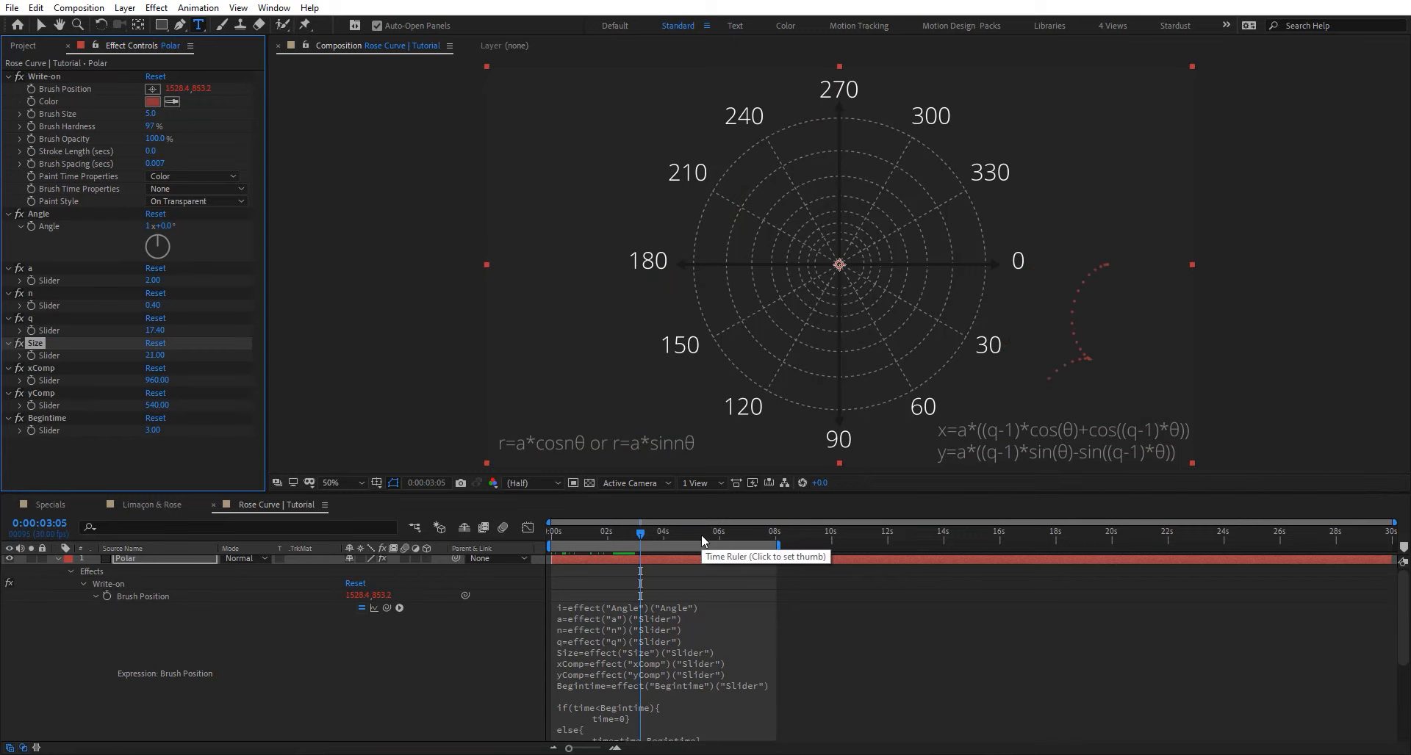
pyautogui.click(811, 533)
pyautogui.click(151, 356)
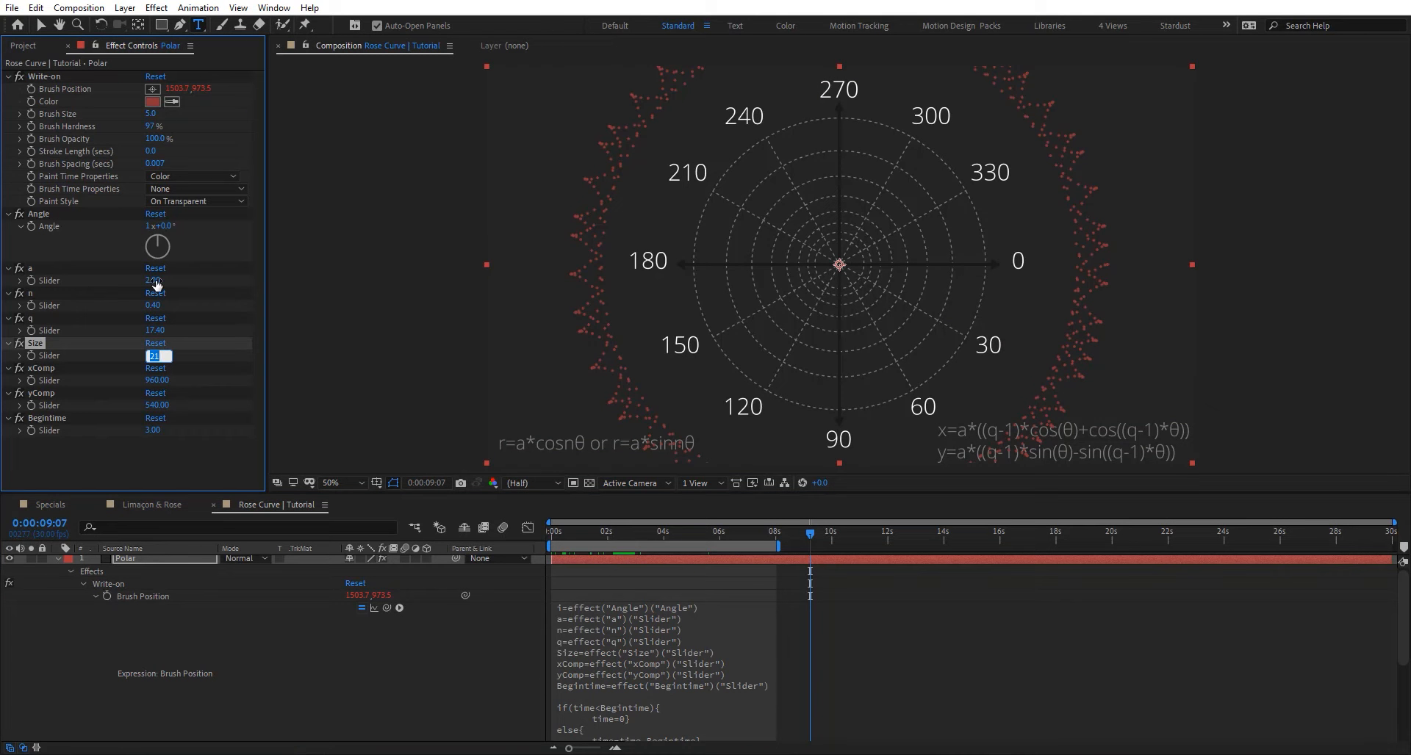
pyautogui.click(155, 281)
pyautogui.write('1')
pyautogui.press('Return')
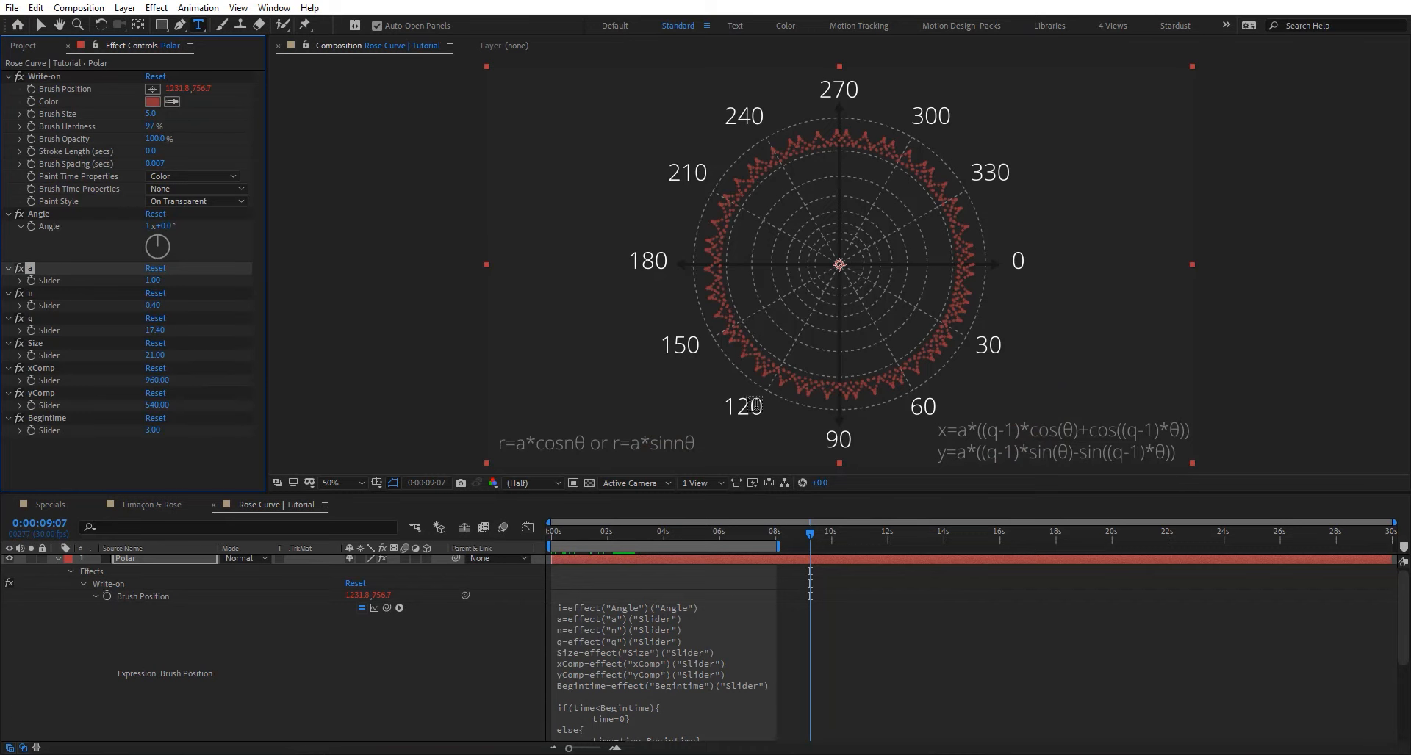
# Move the current time to 0:00:07:23 and set the q slider to 0.5.
pyautogui.moveTo(747, 539)
pyautogui.mouseDown()
pyautogui.moveTo(599, 533)
pyautogui.moveTo(923, 521)
pyautogui.moveTo(1161, 534)
pyautogui.moveTo(769, 542)
pyautogui.mouseUp()
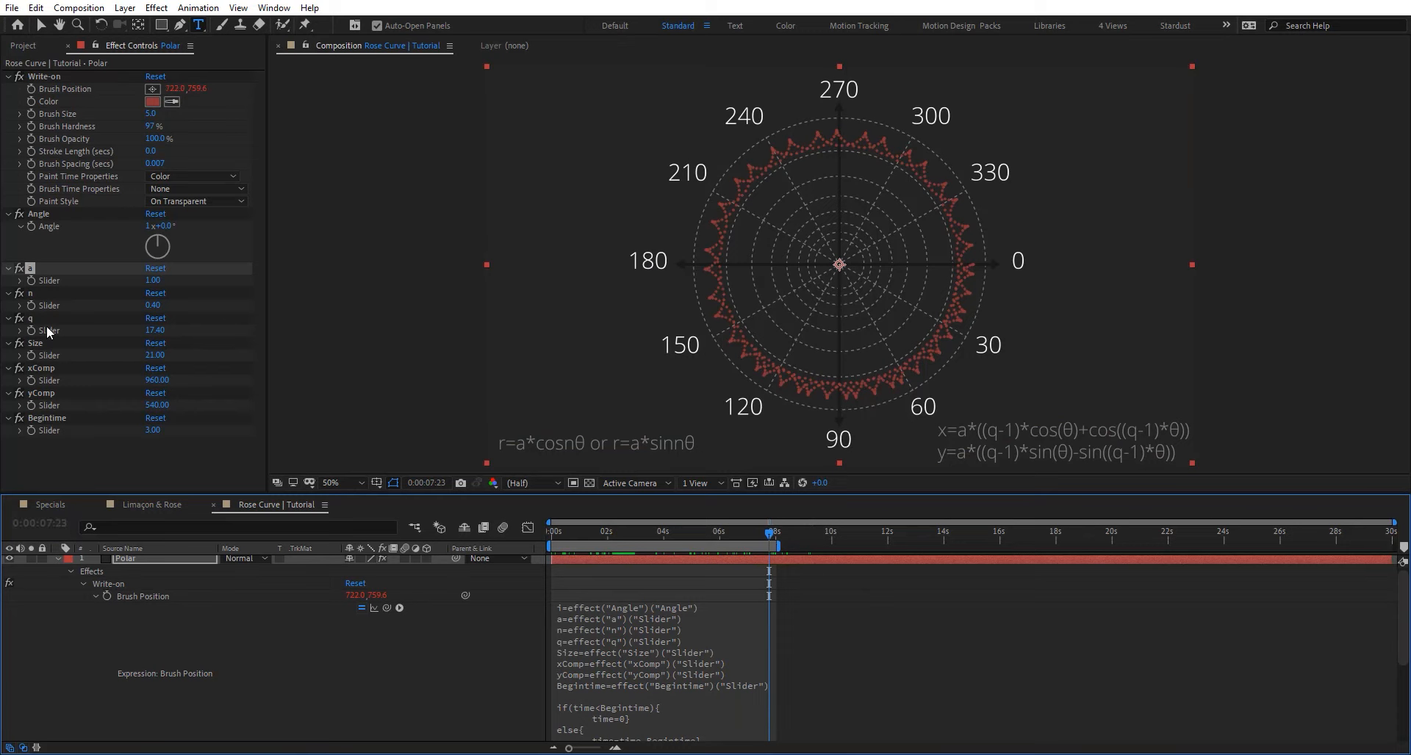
pyautogui.click(155, 331)
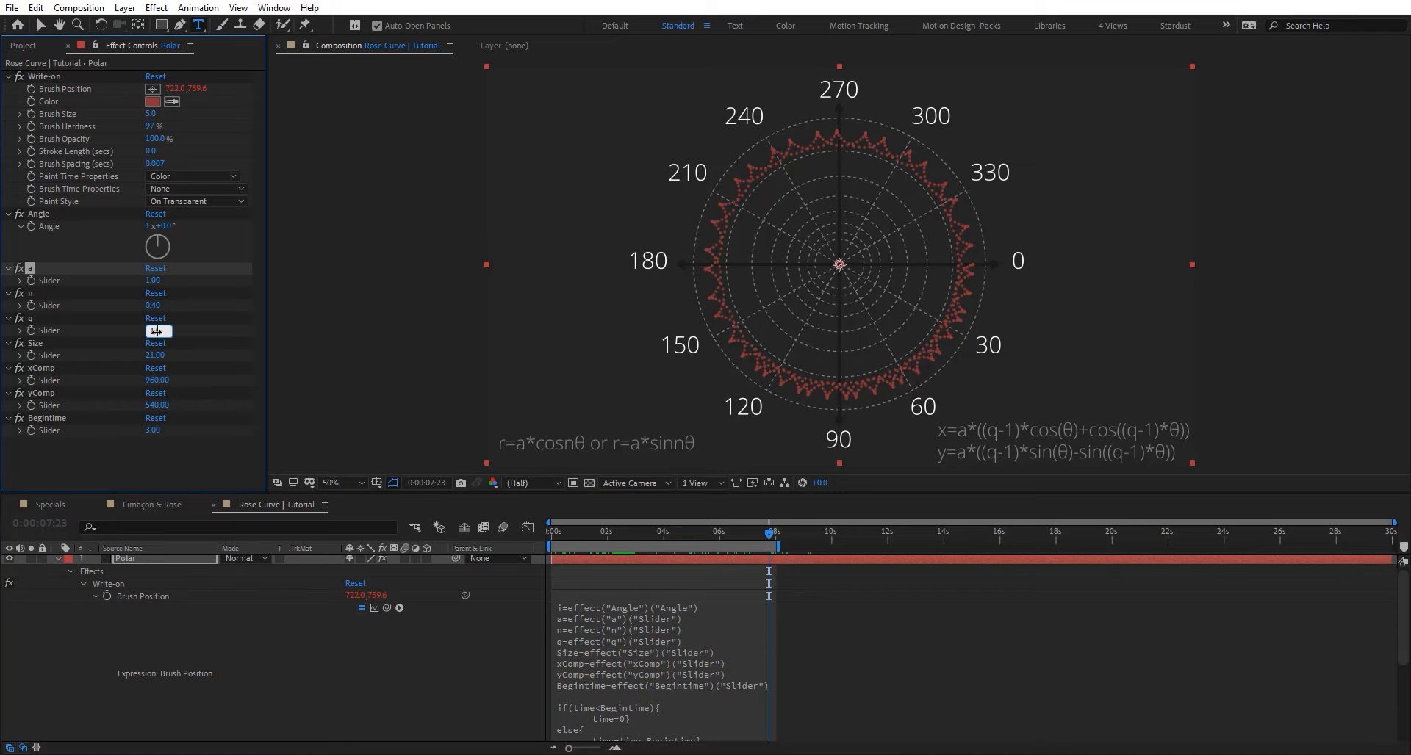
pyautogui.write('0.5')
pyautogui.press('Return')
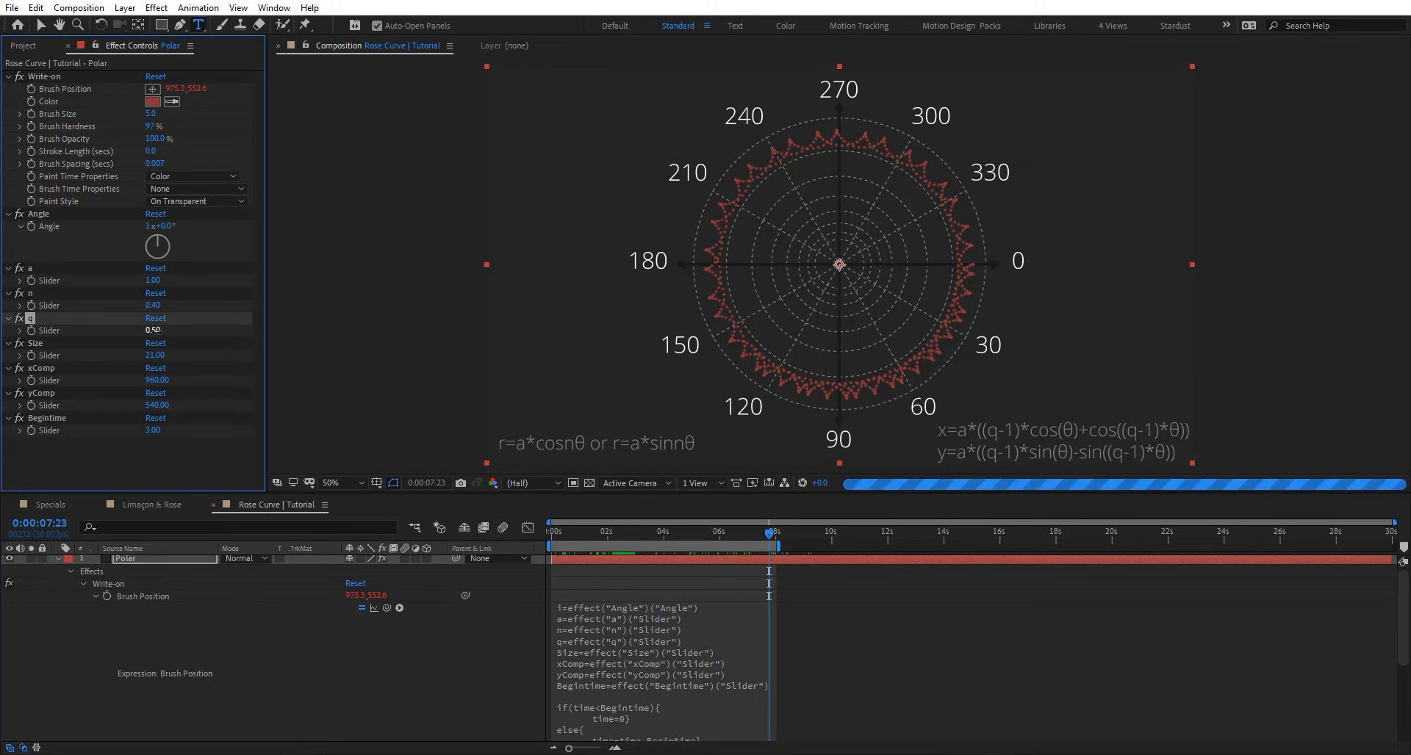
# Set the n slider to 3 and raise the Size slider to about 158.
pyautogui.click(154, 306)
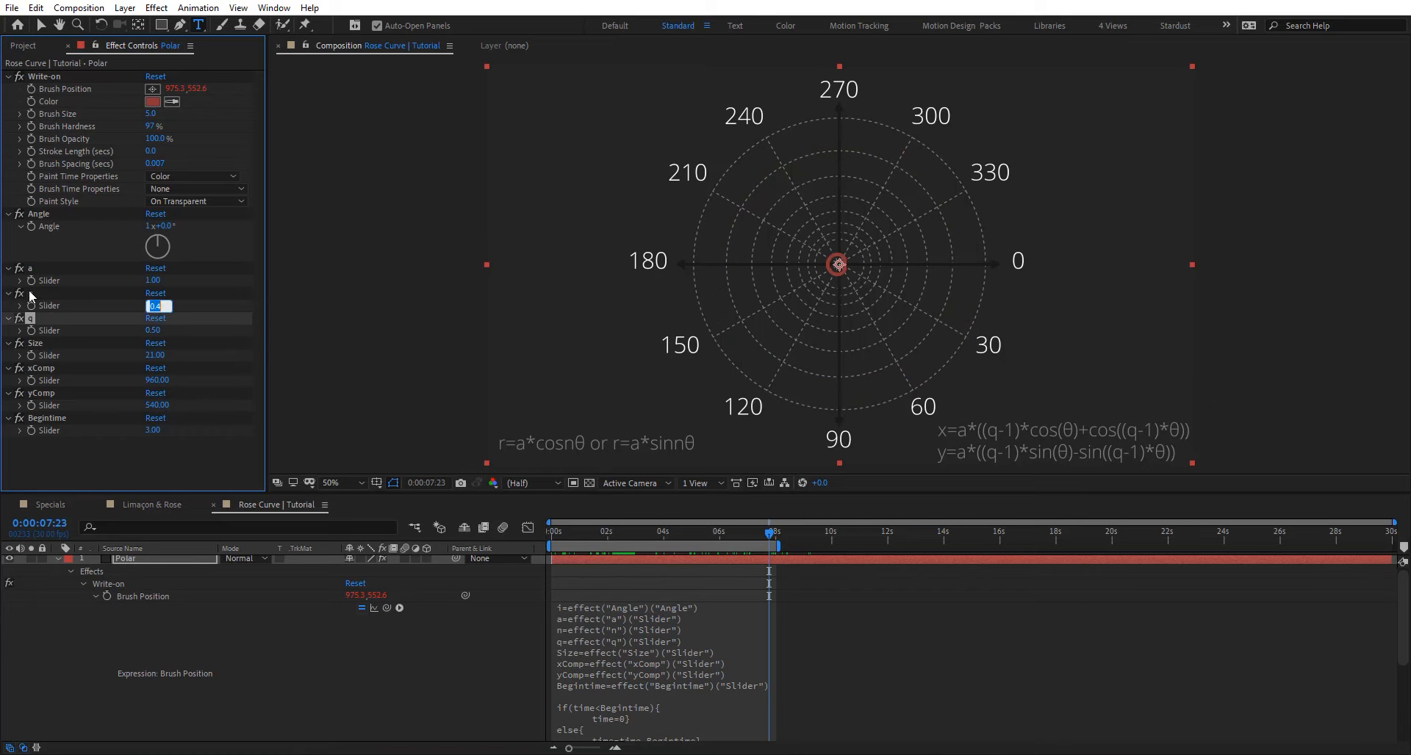
pyautogui.write('3')
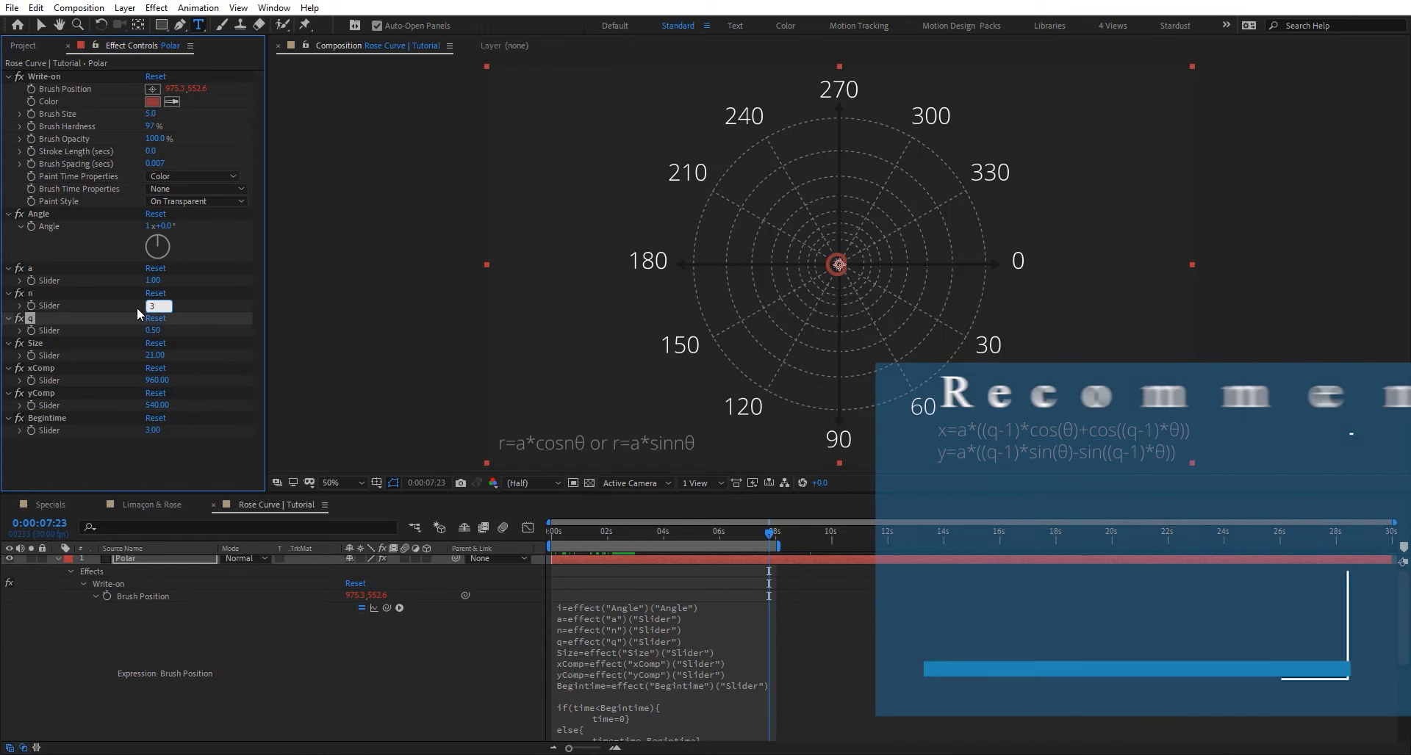
pyautogui.press('Return')
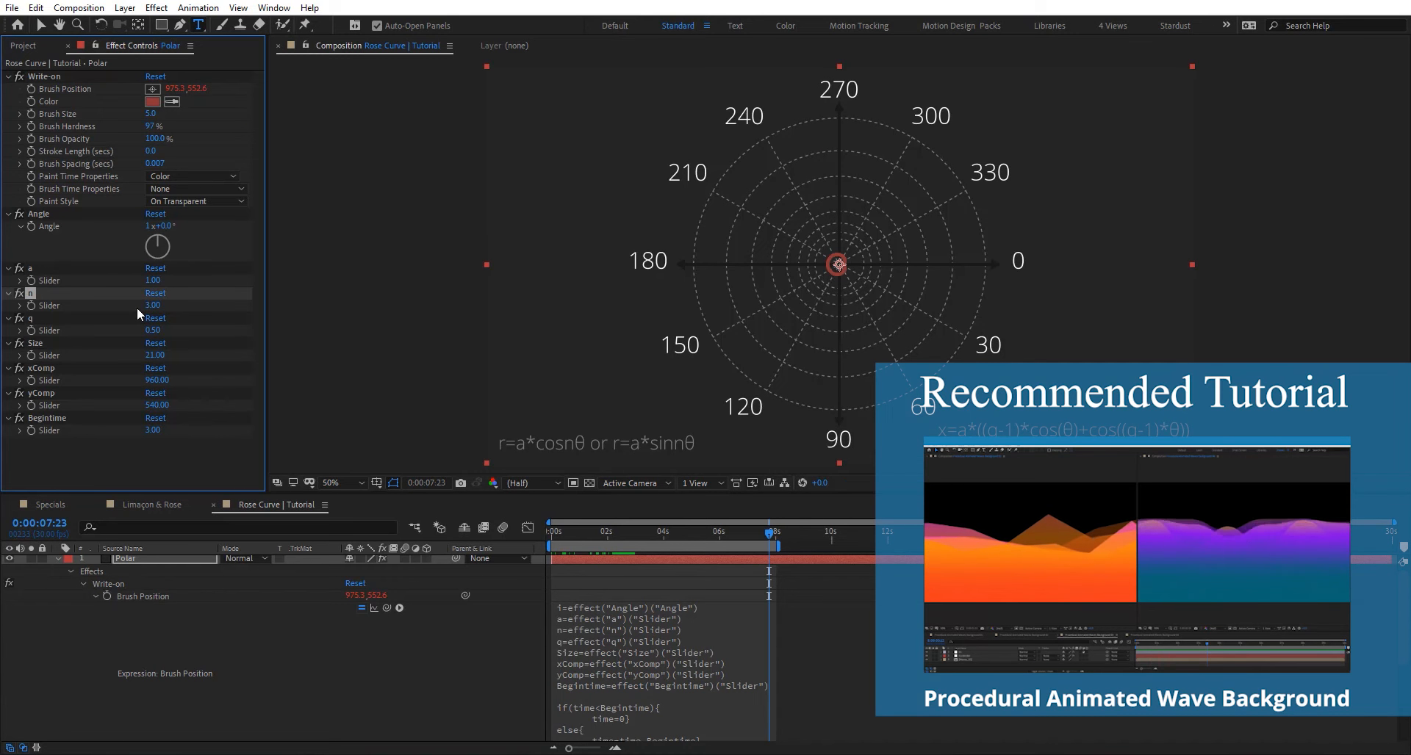
pyautogui.moveTo(160, 351); pyautogui.dragTo(253, 354)
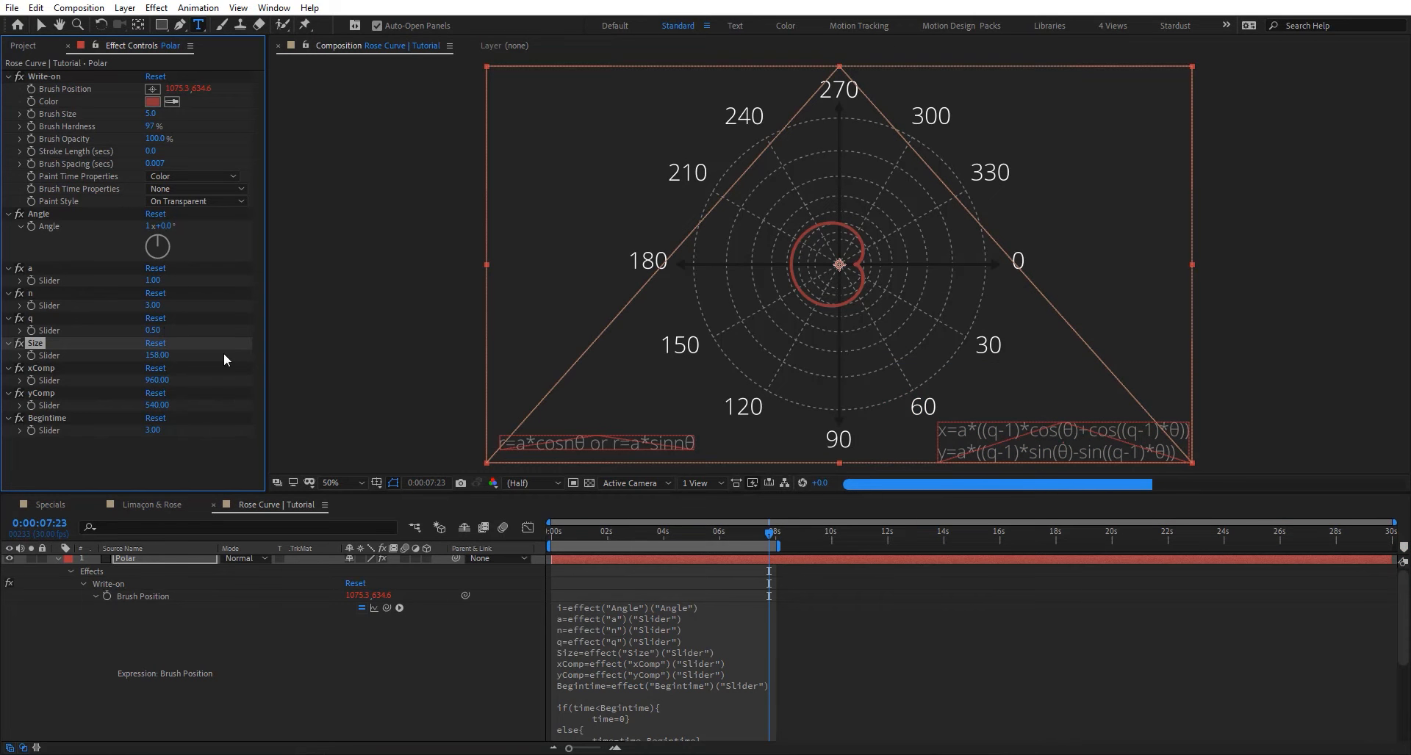
# Try the q slider of the Polar layer at values of 2 and 3.
pyautogui.click(41, 25)
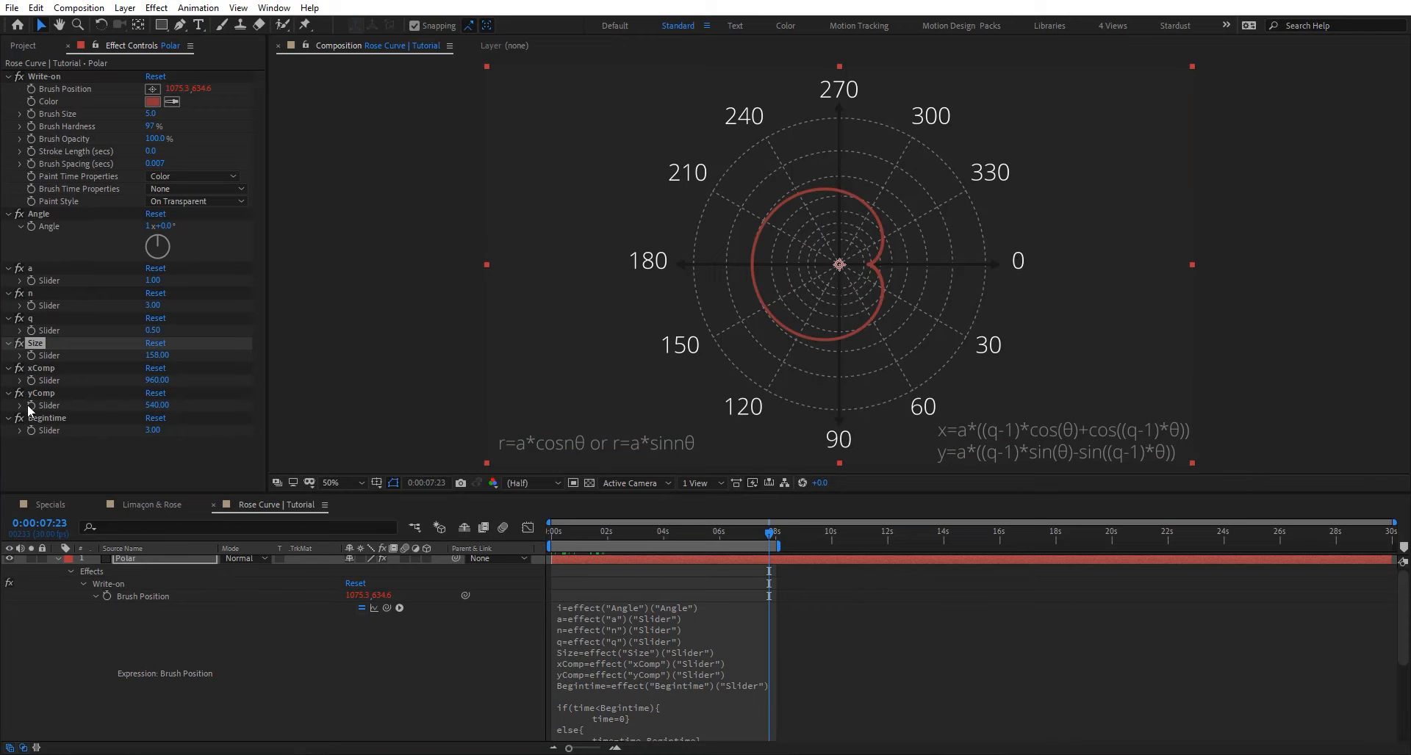
pyautogui.click(151, 330)
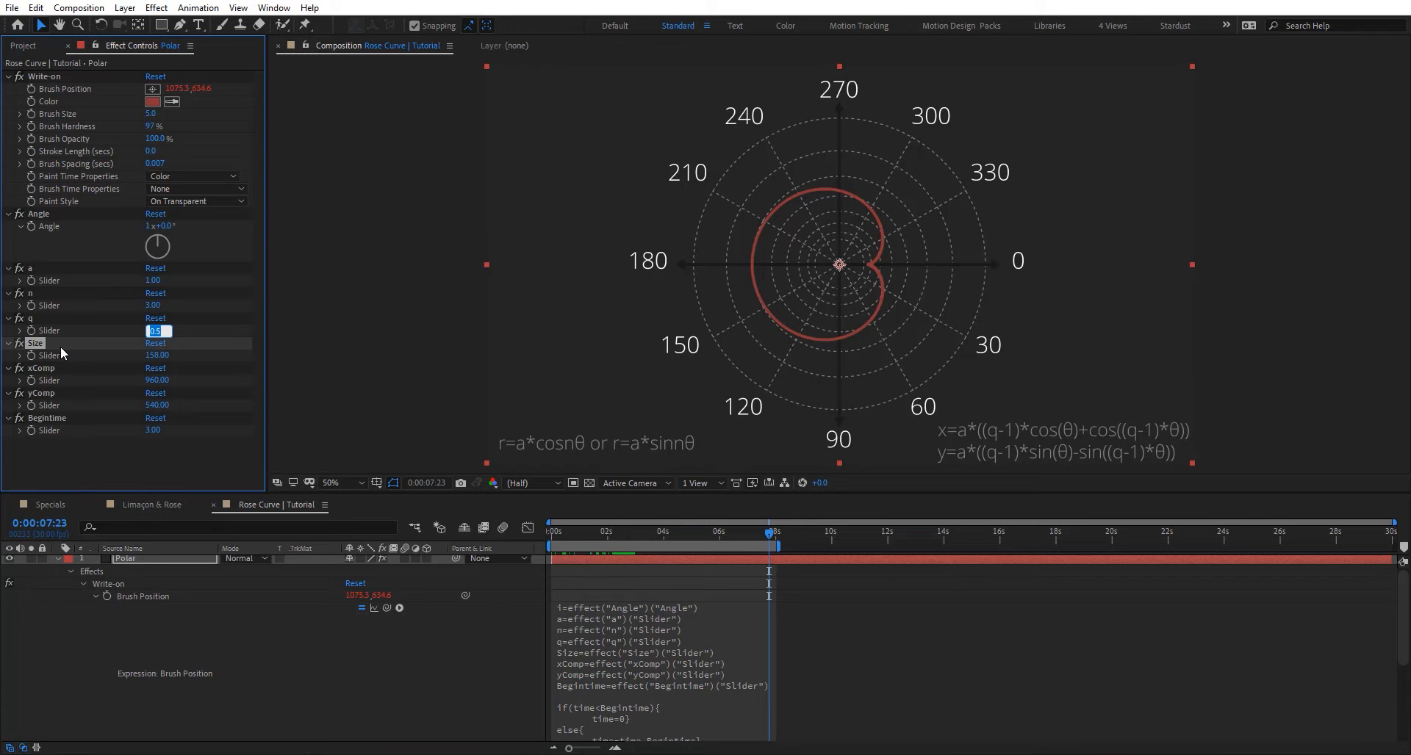
pyautogui.write('2')
pyautogui.press('Return')
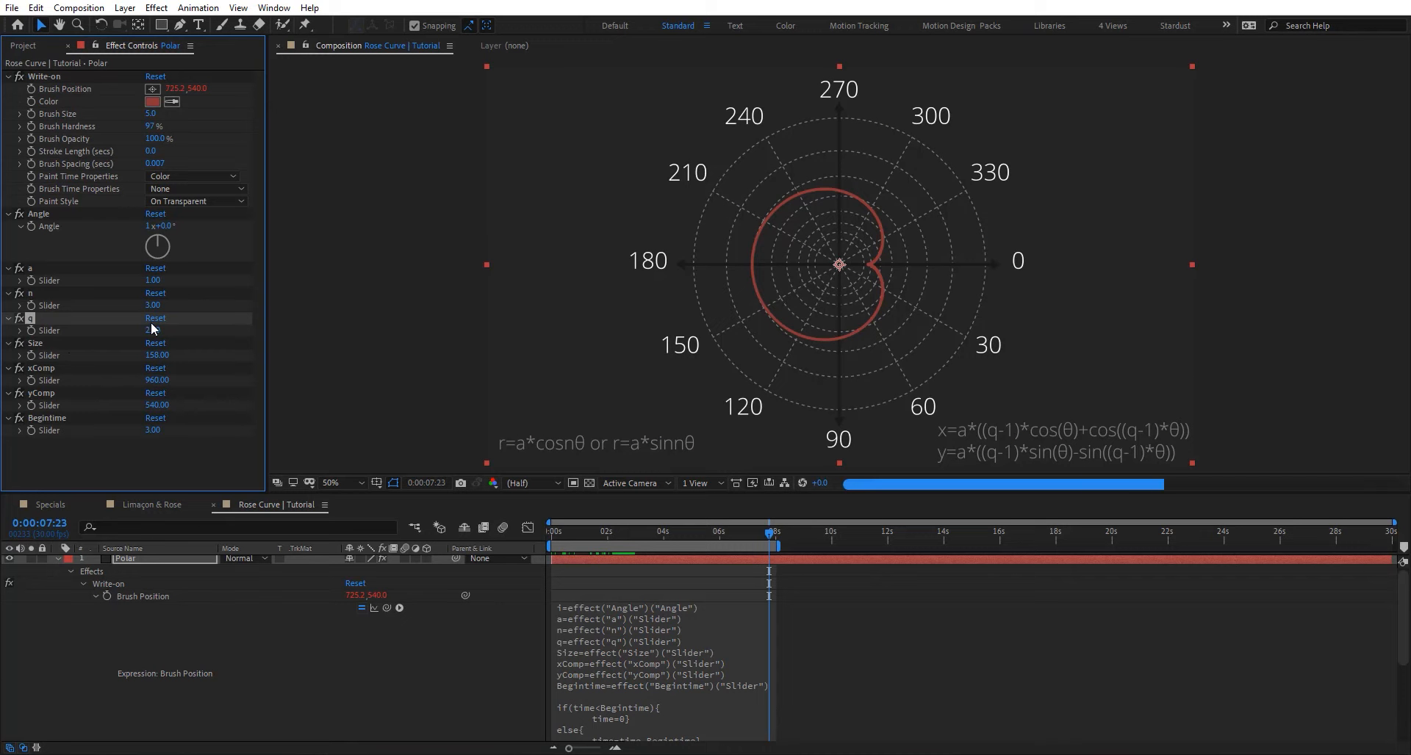
pyautogui.click(153, 331)
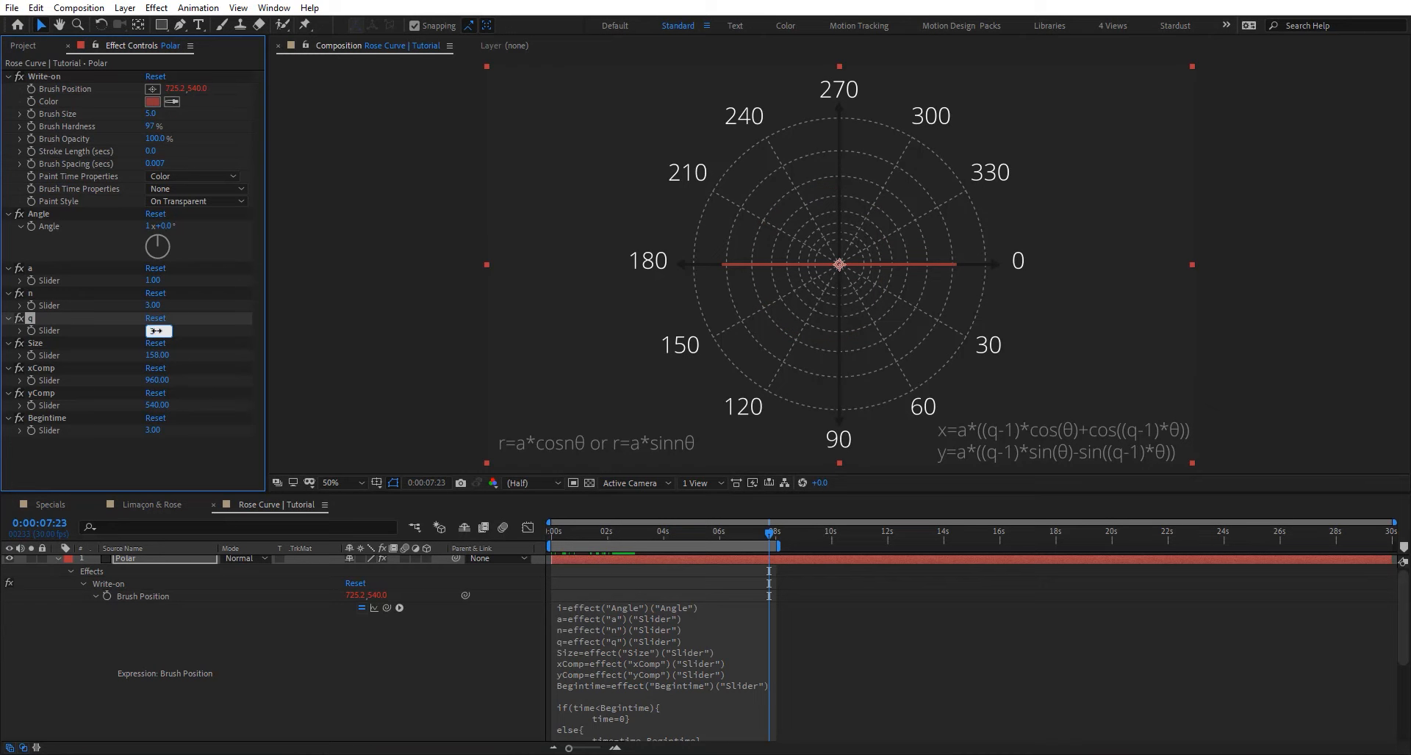
pyautogui.write('3')
pyautogui.press('Return')
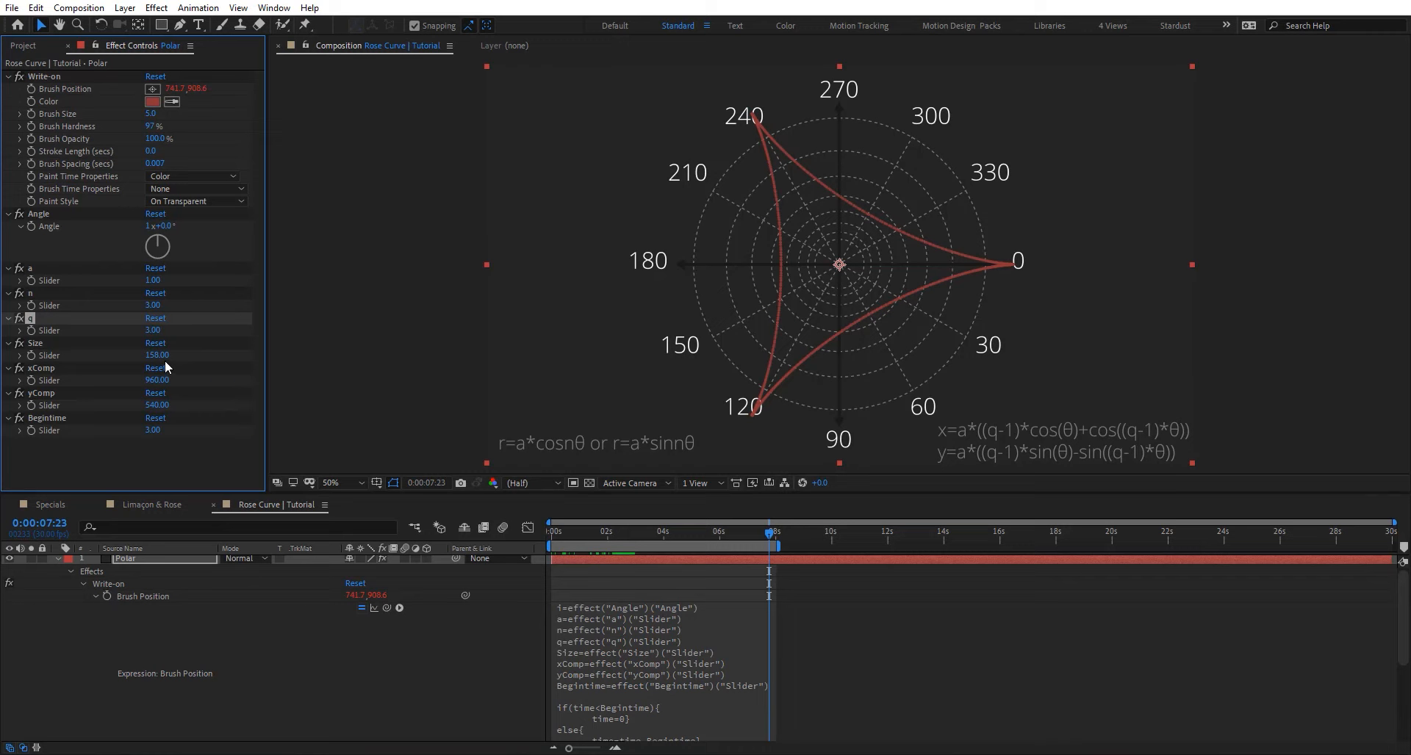
# Set the Size slider to 100 and the q slider to 4.
pyautogui.click(164, 359)
pyautogui.write('100')
pyautogui.press('Return')
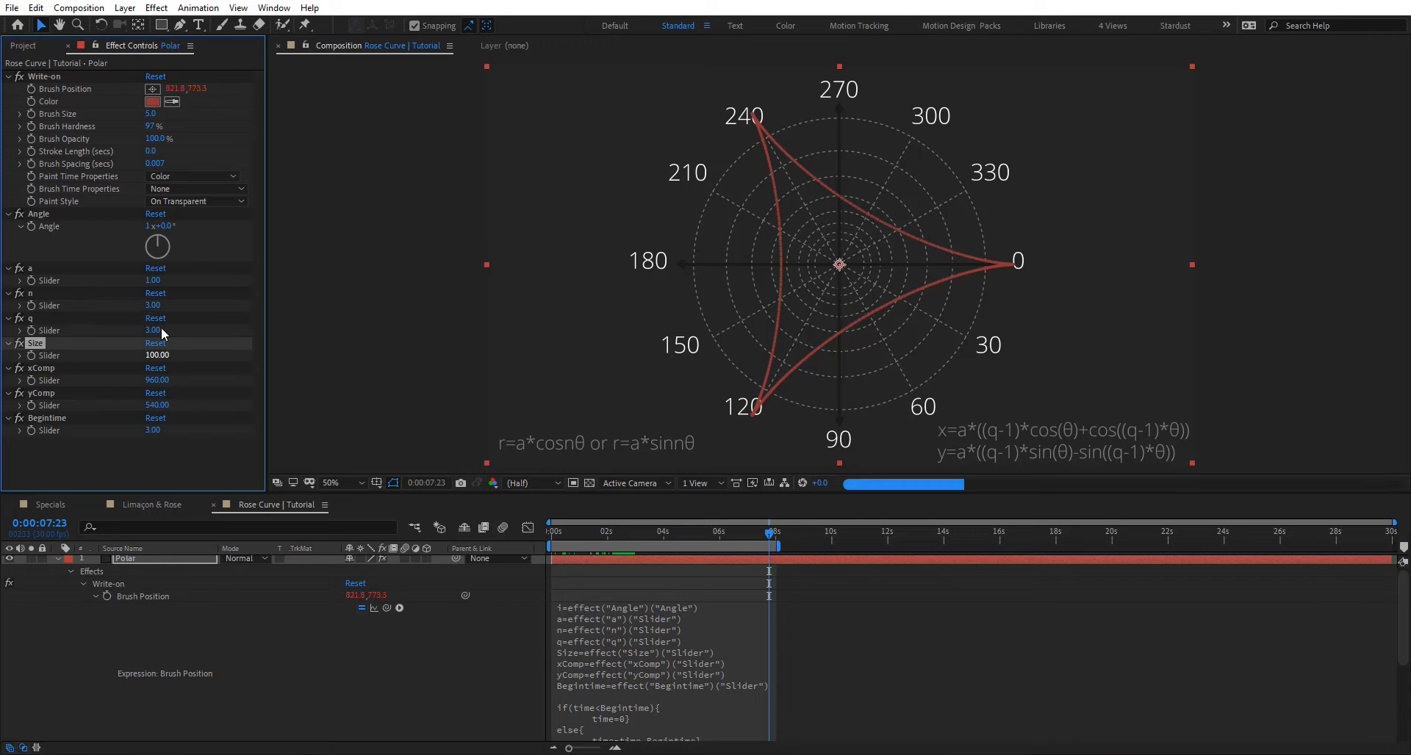
pyautogui.click(155, 331)
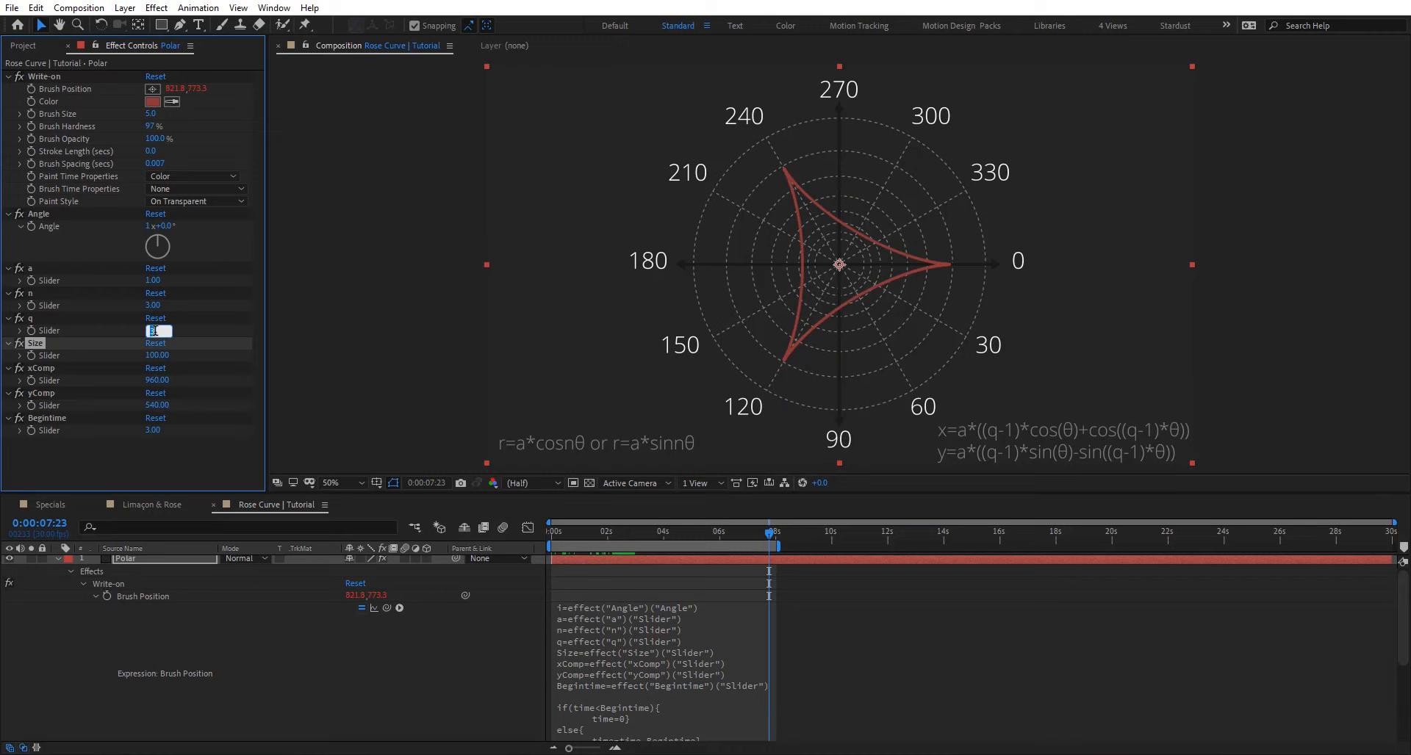
pyautogui.press('Return')
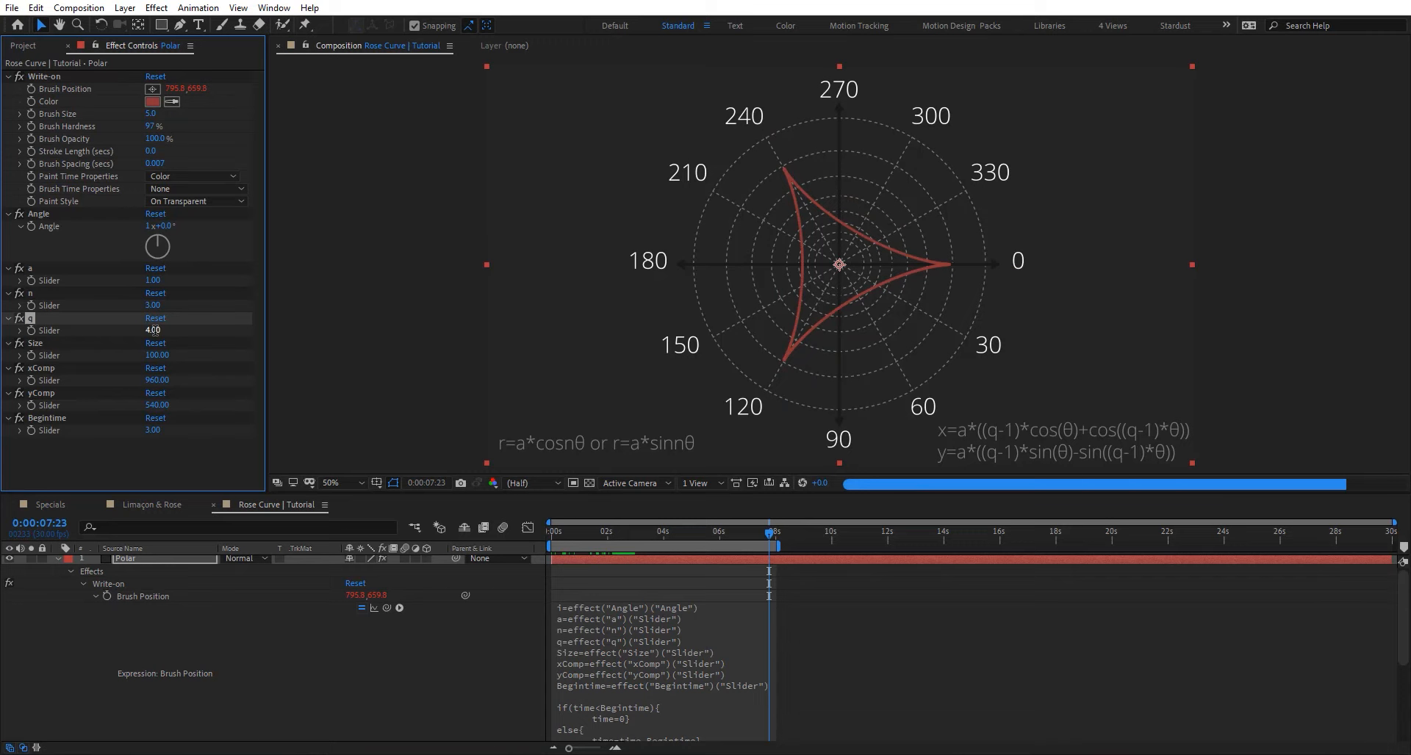
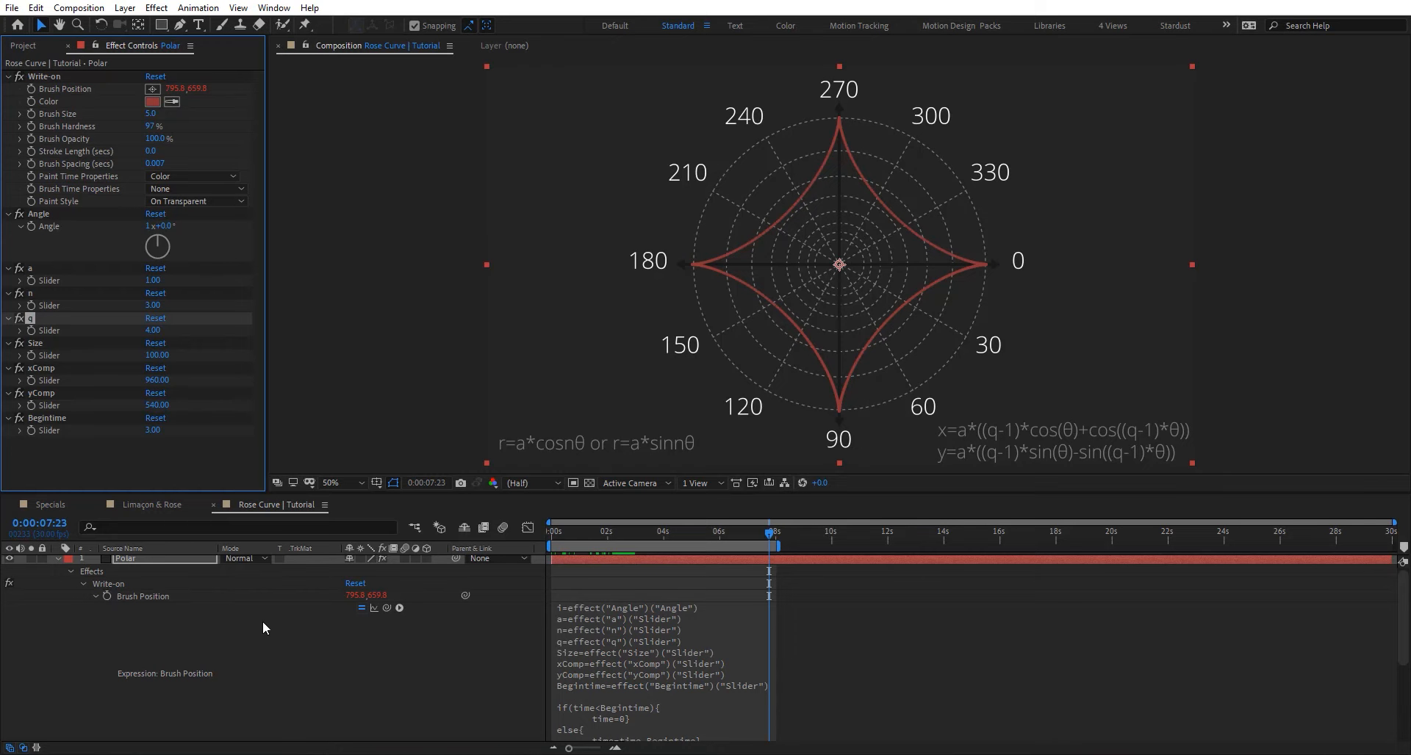
# Switch to the Specials composition and move the current time to 0:00:07:05 to view its curves.
pyautogui.click(60, 501)
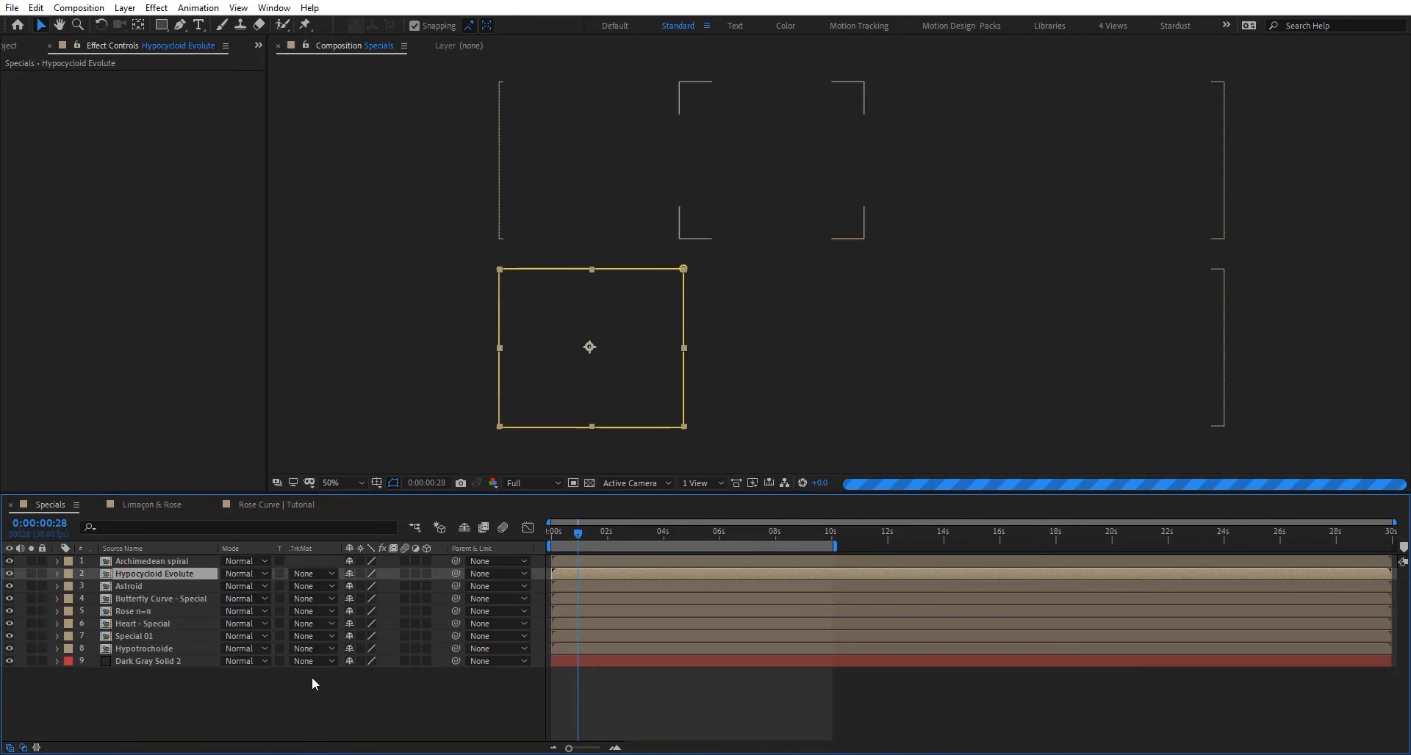
pyautogui.click(407, 710)
pyautogui.click(752, 530)
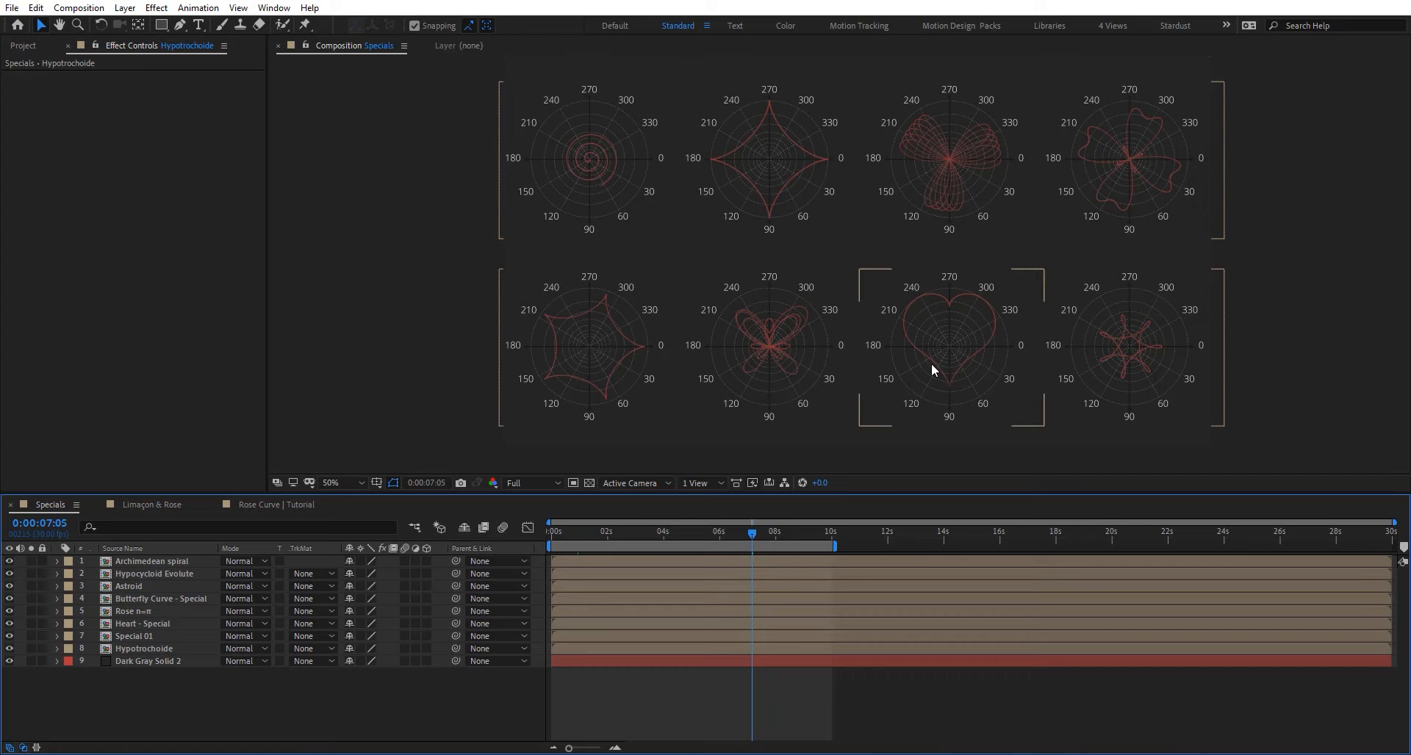
# Open the Butterfly Curve - Special composition and examine the r equation in its Brush Position expression.
pyautogui.doubleClick(775, 360)
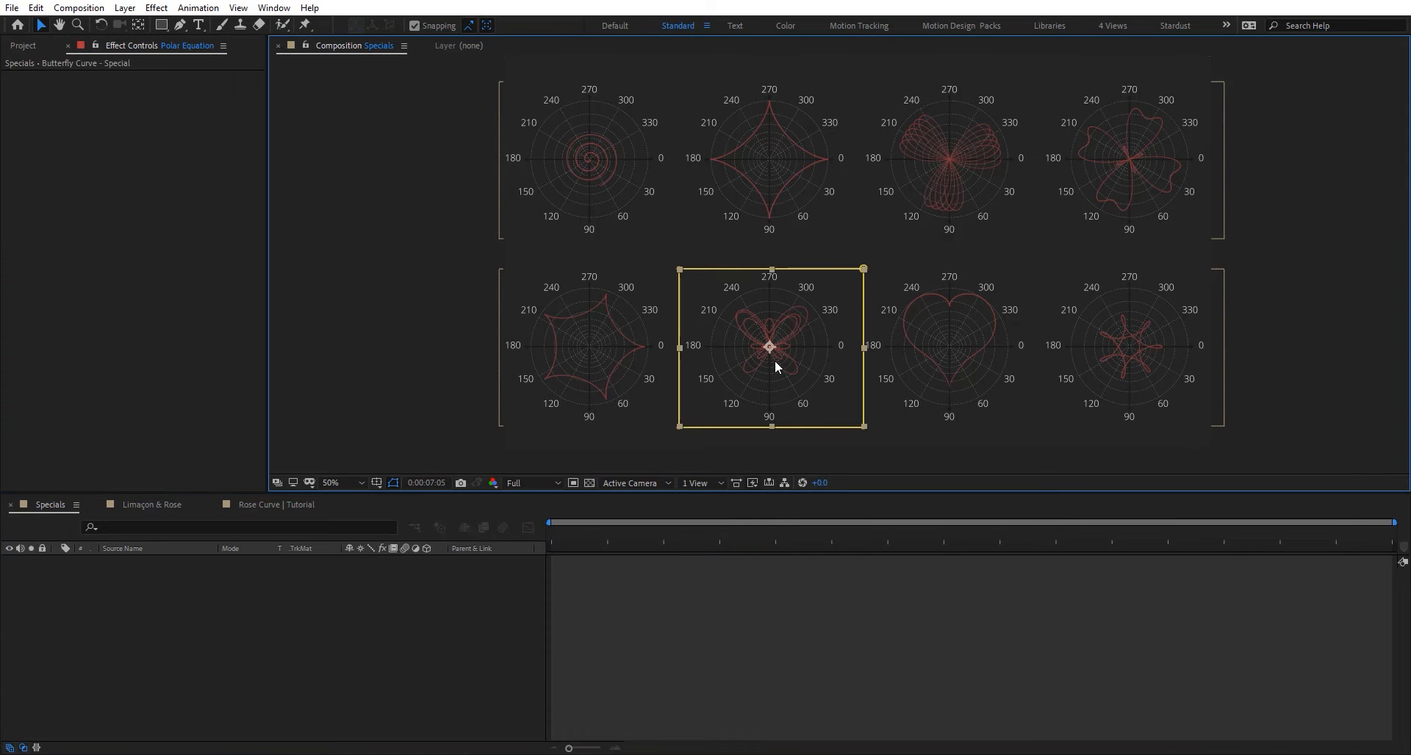
pyautogui.click(717, 597)
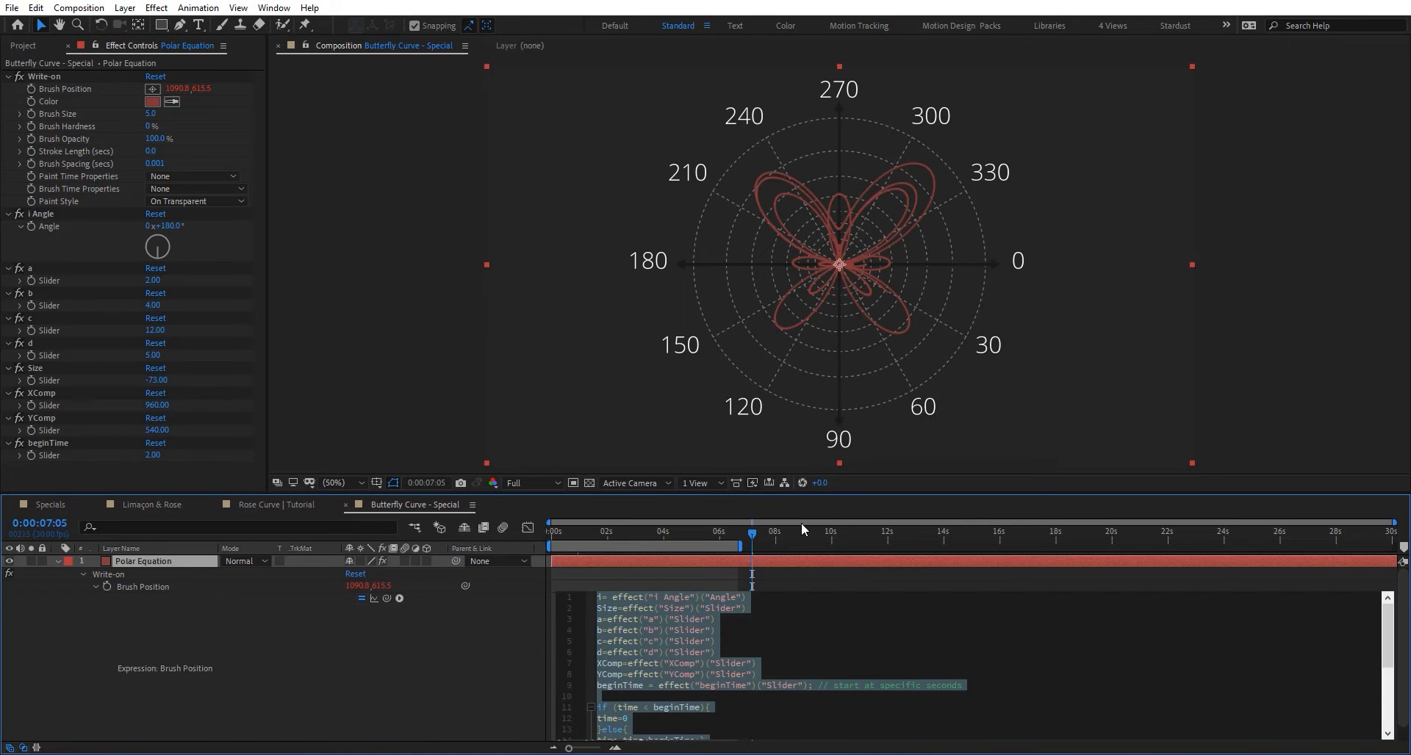
pyautogui.click(874, 690)
pyautogui.scroll(-4, 987, 676)
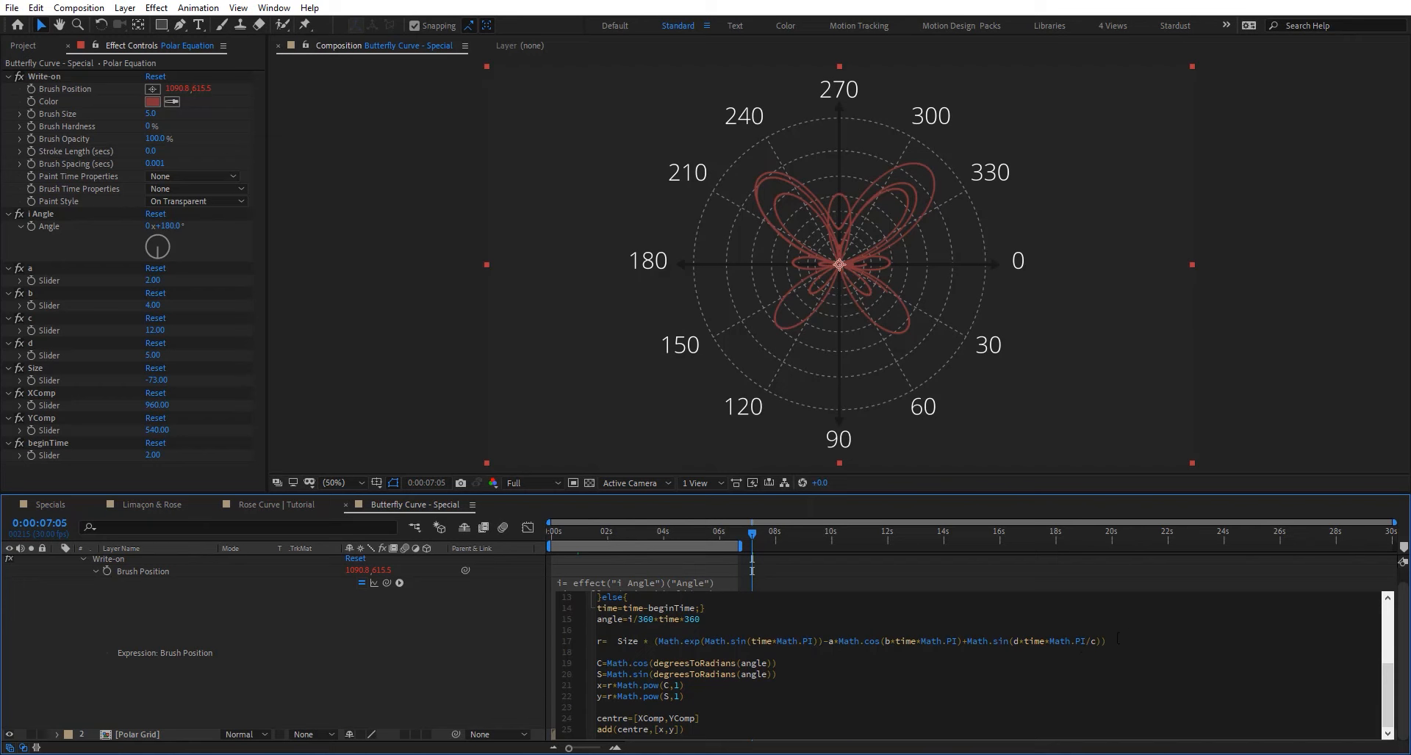
pyautogui.moveTo(1120, 641); pyautogui.dragTo(624, 644)
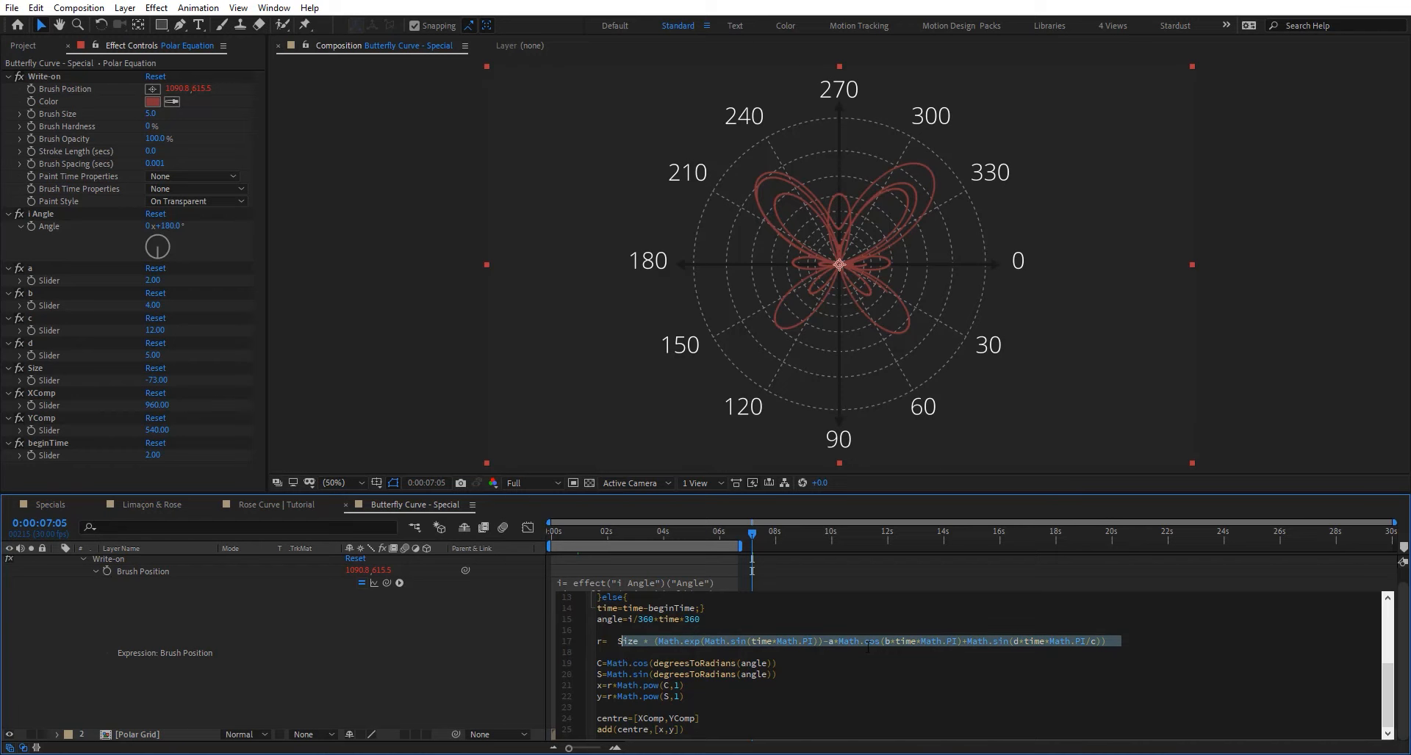
# Open the Heart - Special composition from Specials and highlight the r equation in its Brush Position expression.
pyautogui.click(46, 505)
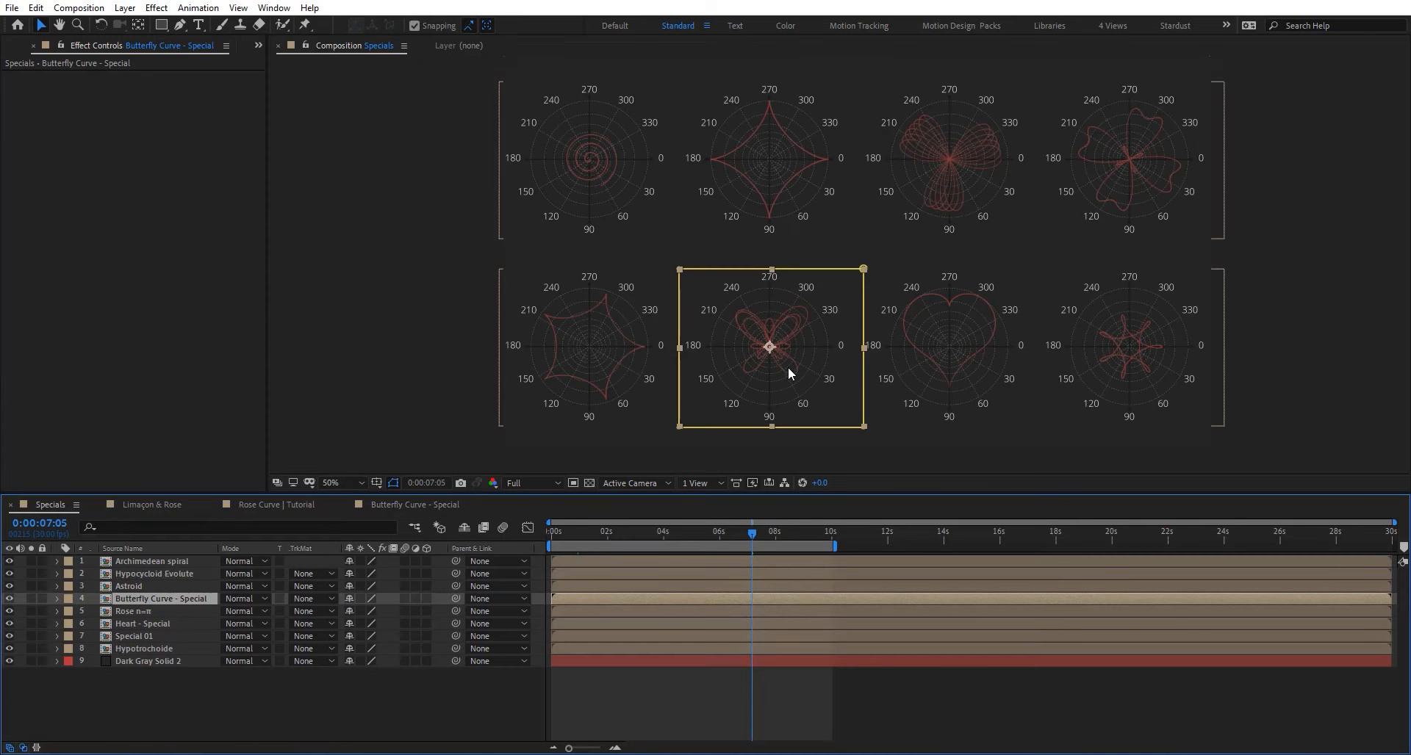
pyautogui.doubleClick(989, 342)
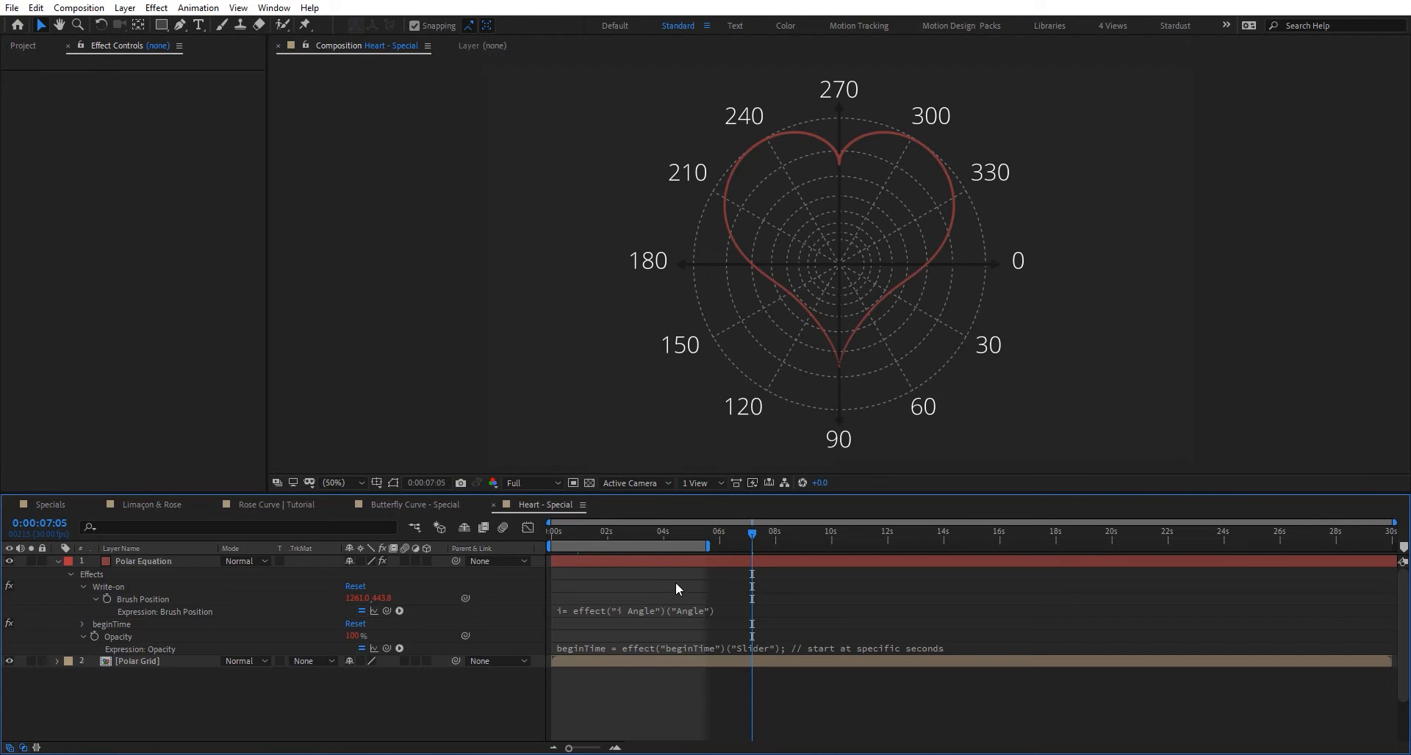
pyautogui.click(665, 611)
pyautogui.scroll(-3, 867, 687)
pyautogui.click(867, 686)
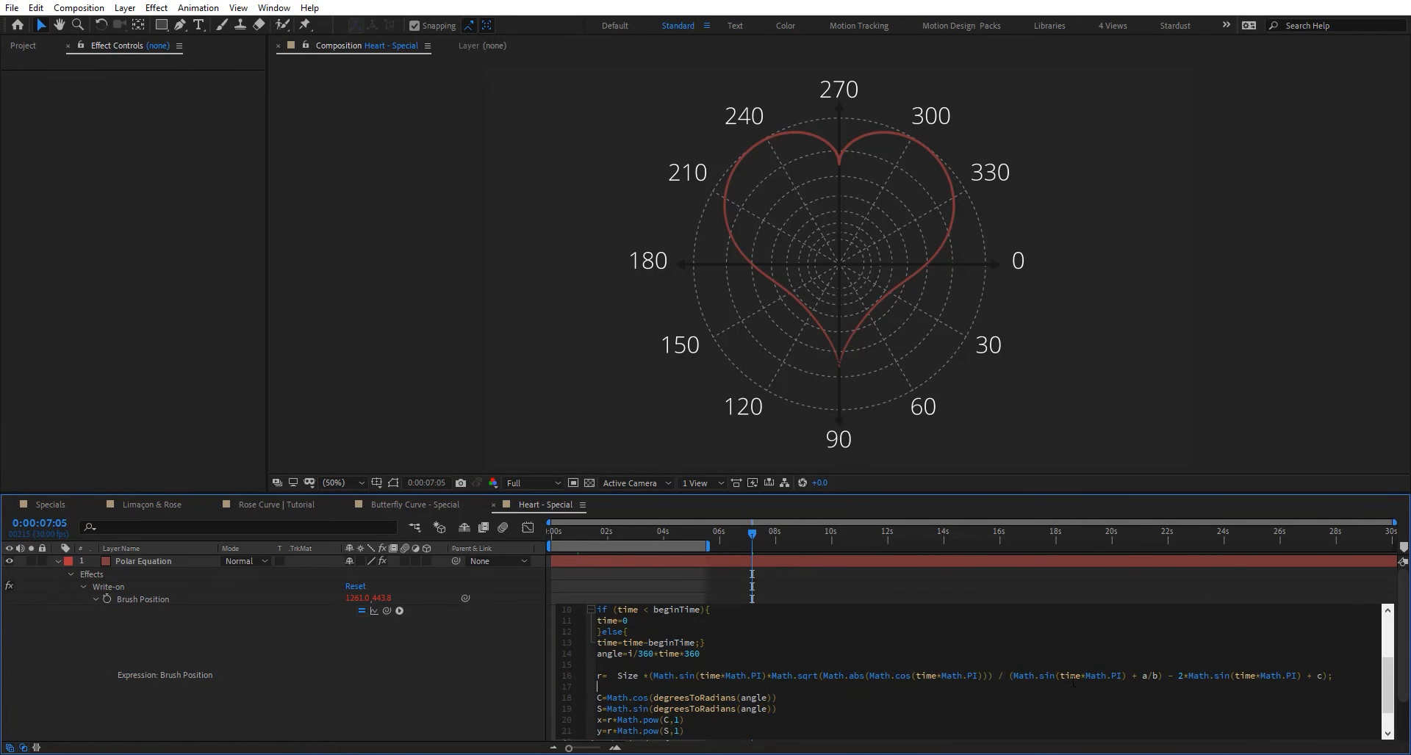
pyautogui.moveTo(1341, 675); pyautogui.dragTo(597, 676)
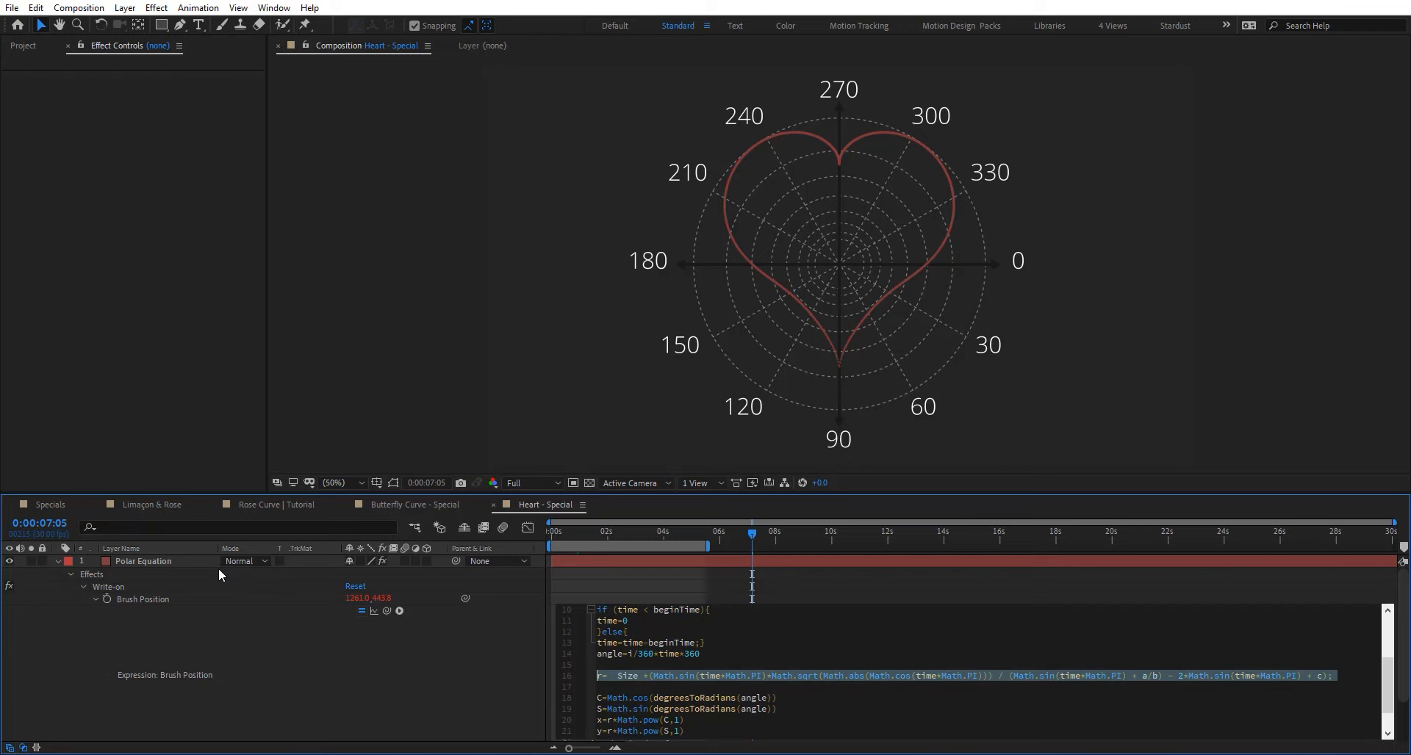
# Return to Specials and open the Hypocycloid Evolute and Hypotrochoide compositions to view their curve setups.
pyautogui.click(154, 562)
pyautogui.click(57, 500)
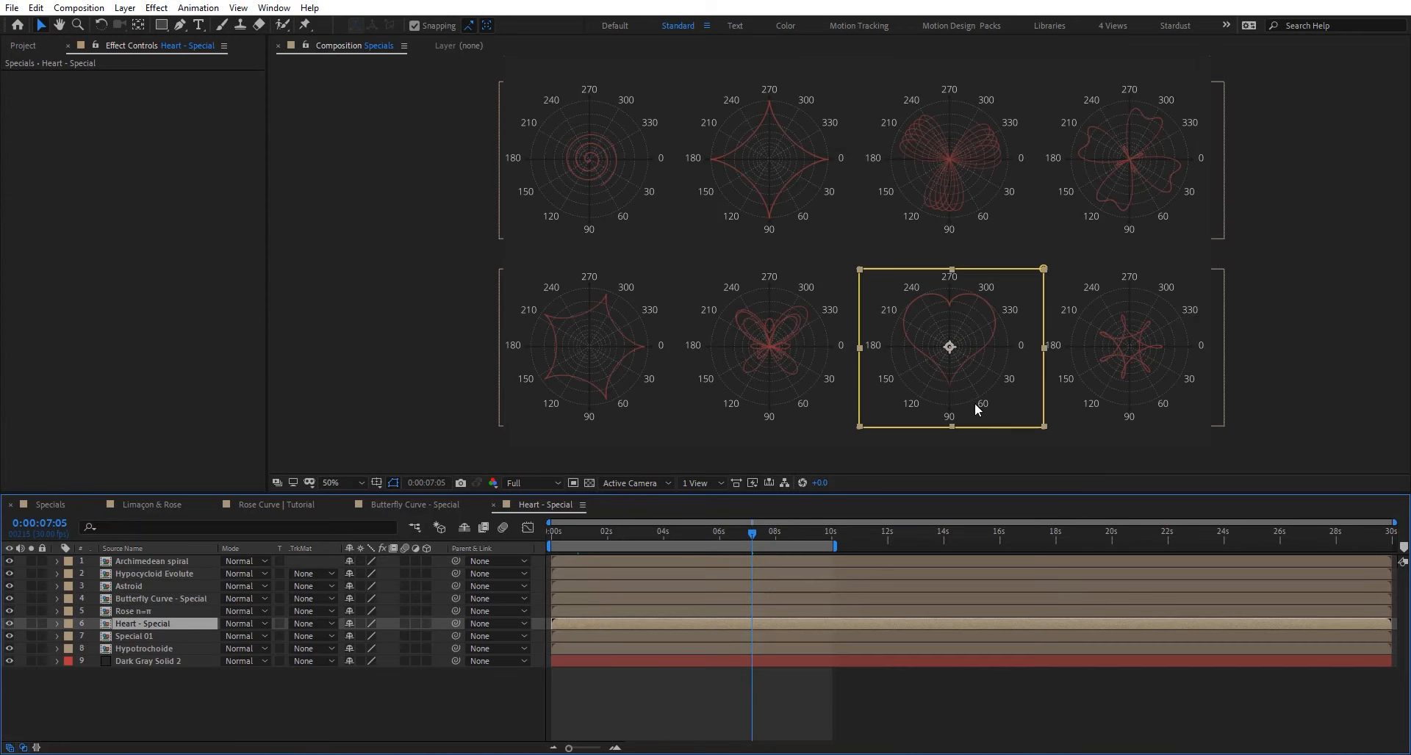
pyautogui.doubleClick(579, 355)
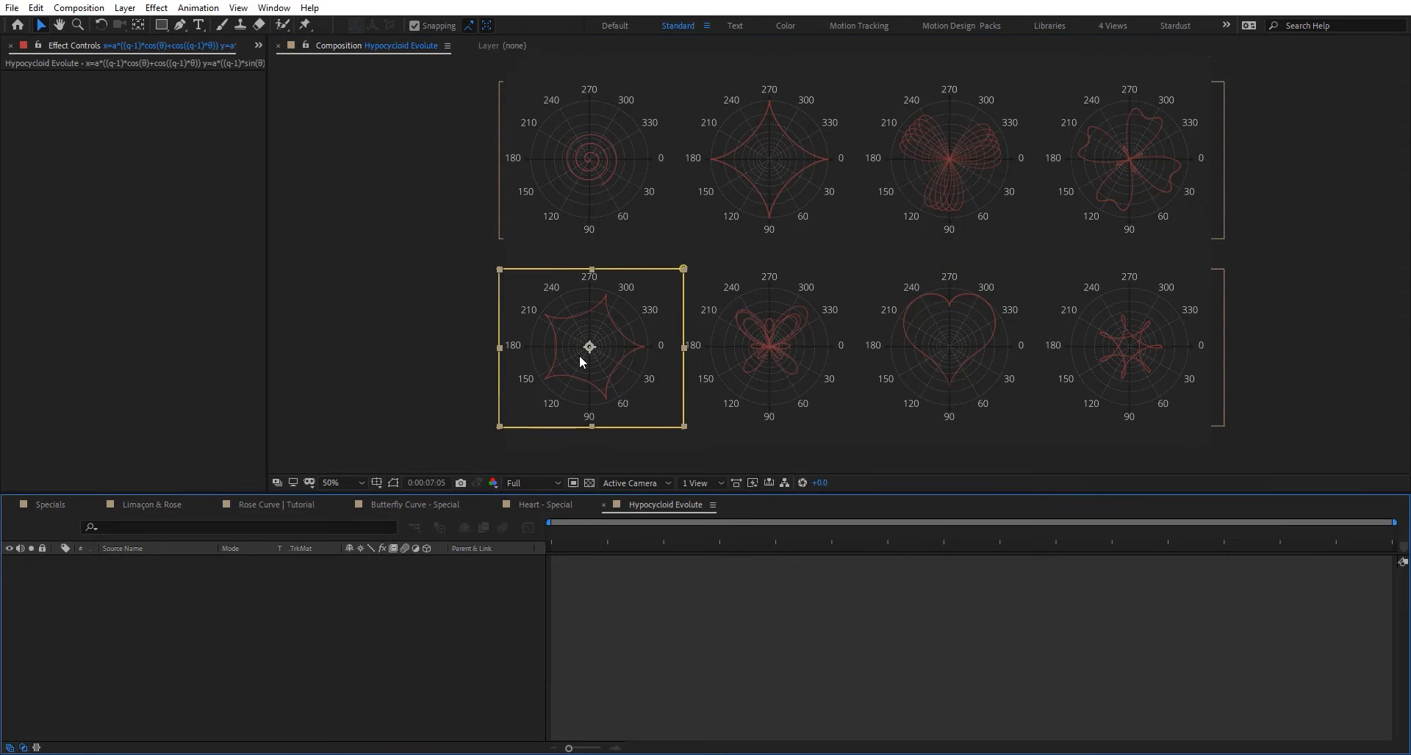
pyautogui.click(47, 506)
pyautogui.doubleClick(1151, 333)
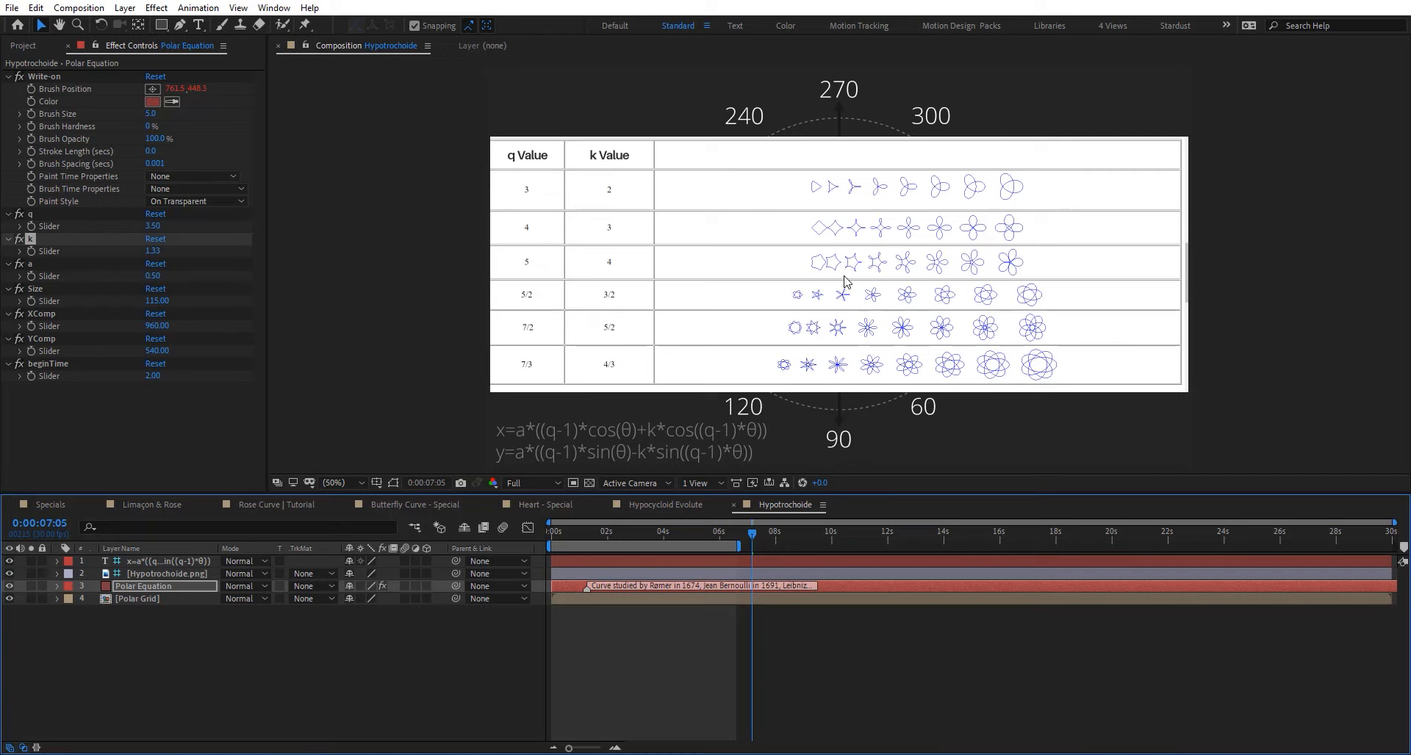
# Open the Rose Curve composition from Limaçon & Rose and set its n Petals slider to 0.2.
pyautogui.click(175, 507)
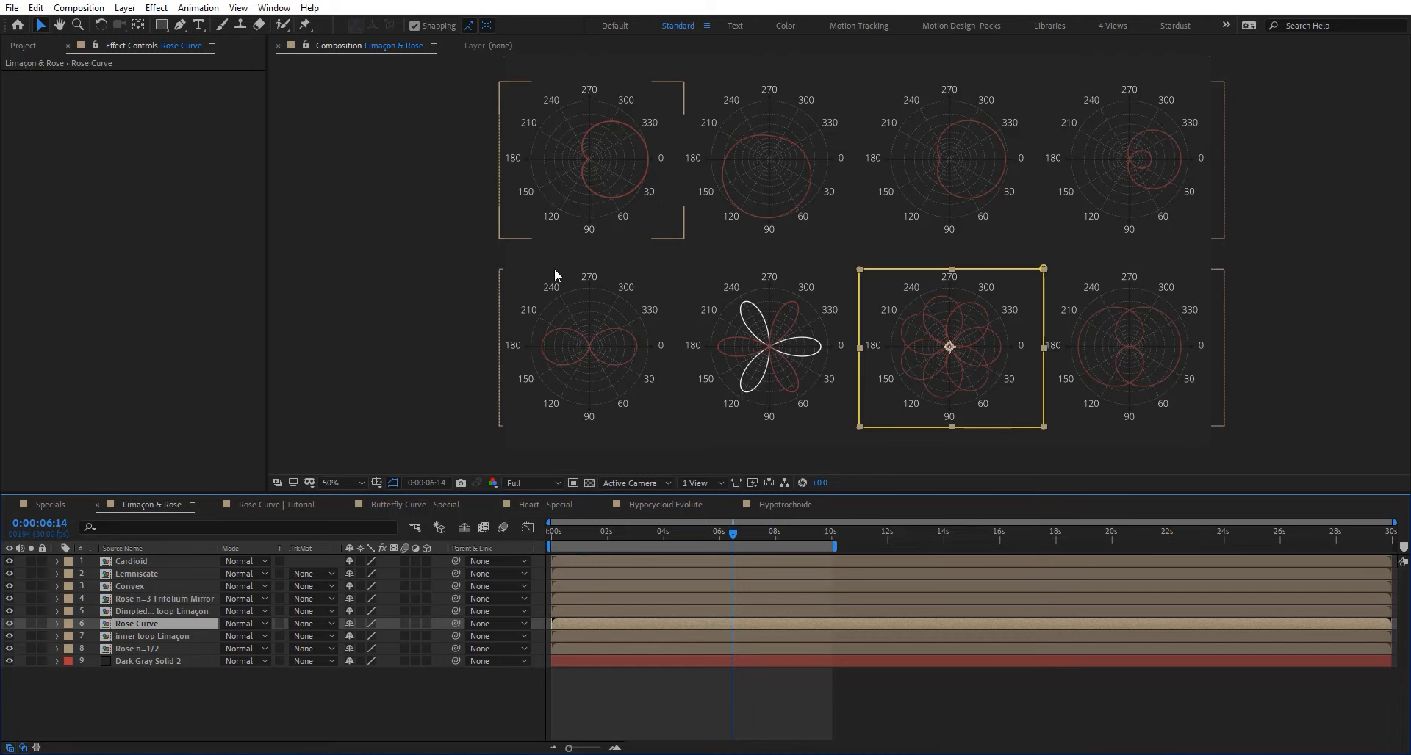
pyautogui.doubleClick(954, 354)
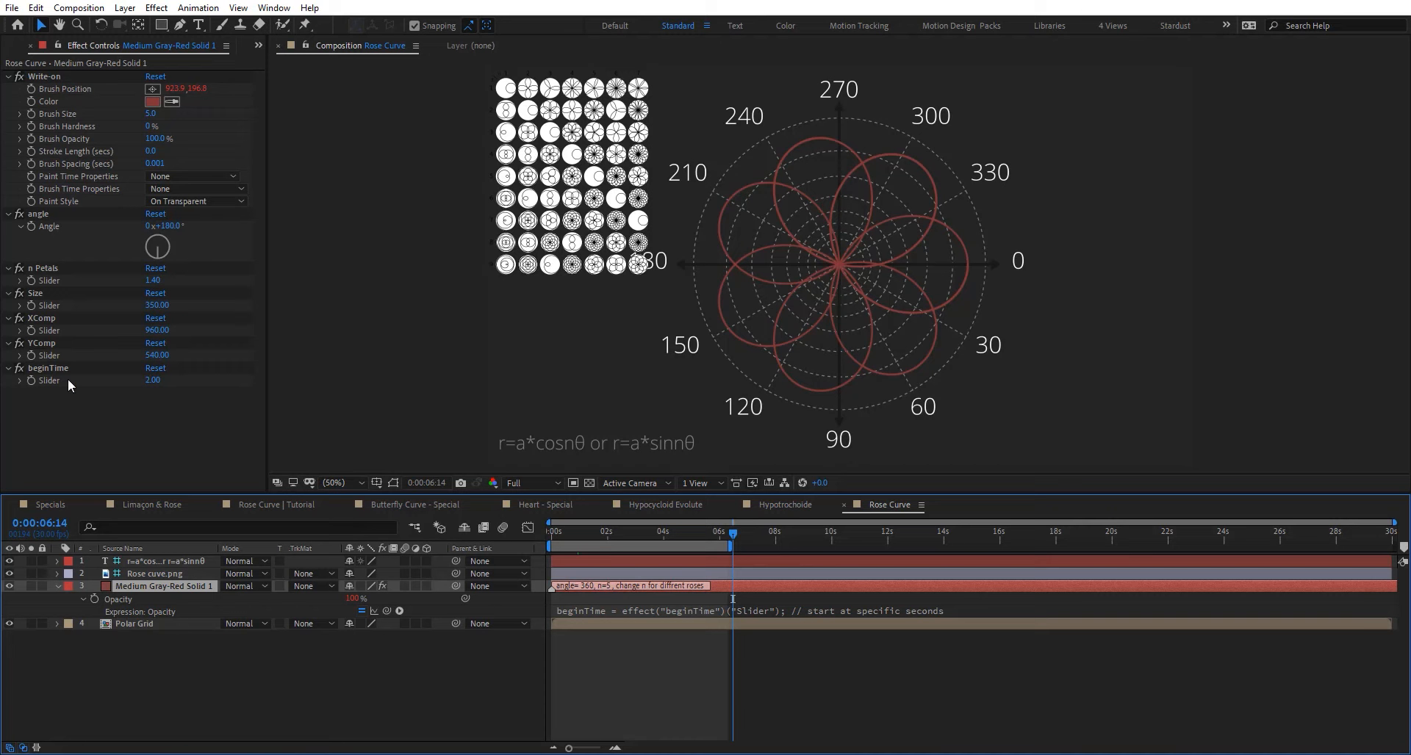
pyautogui.click(153, 281)
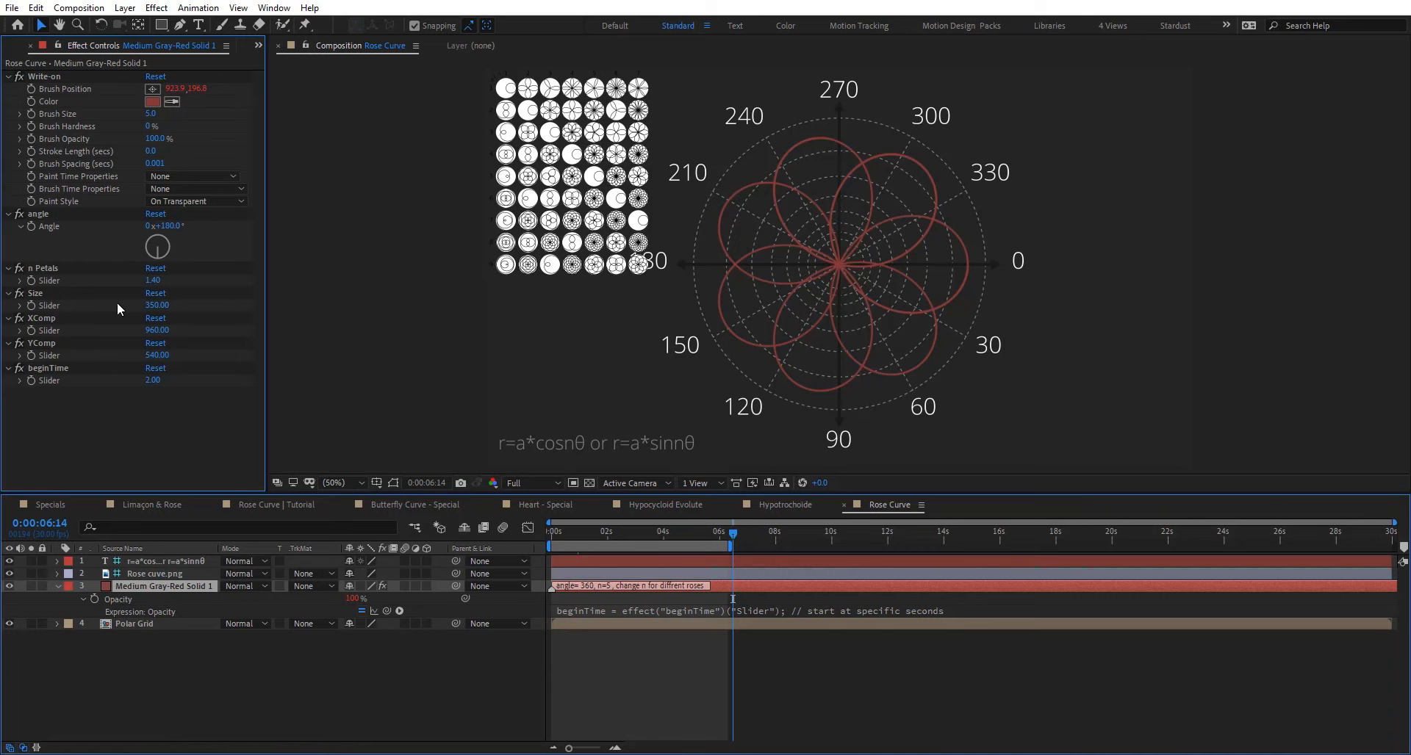
pyautogui.write('0.2')
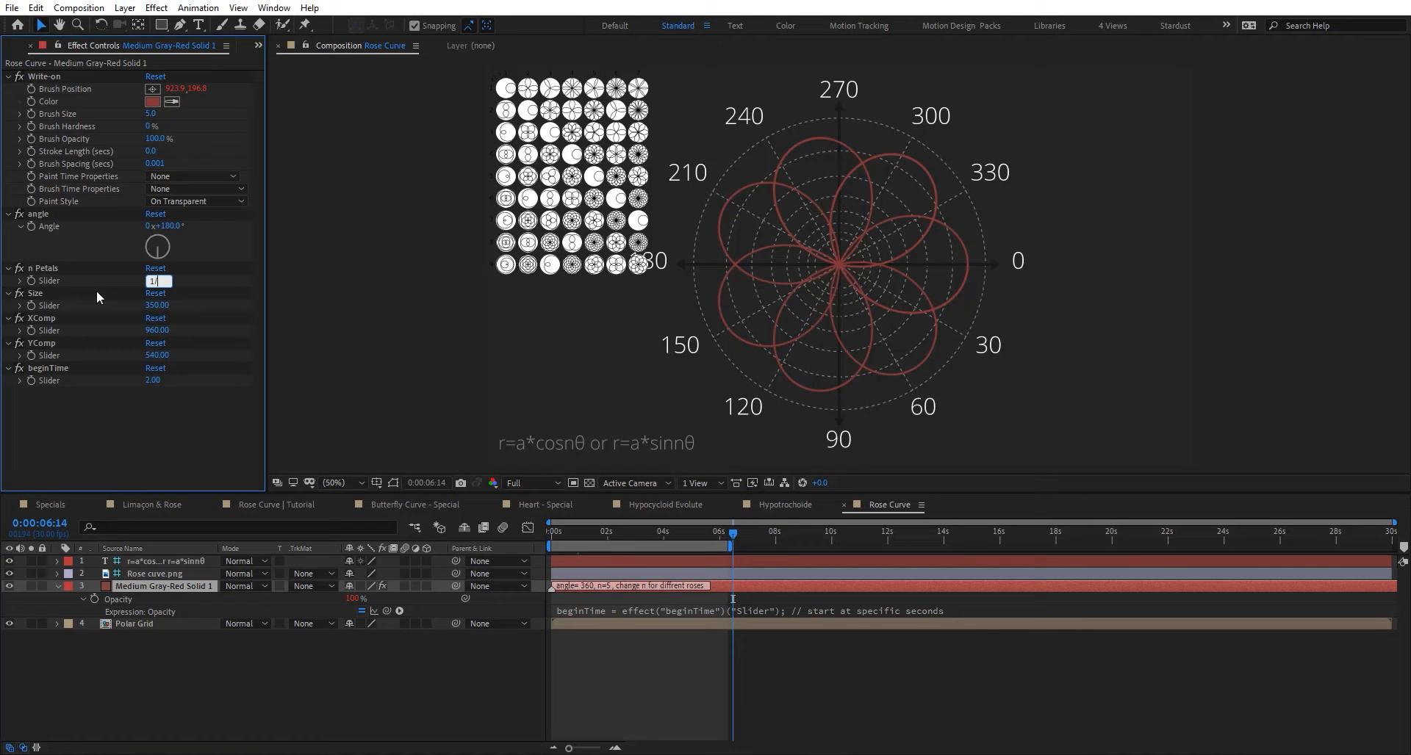
pyautogui.press('Return')
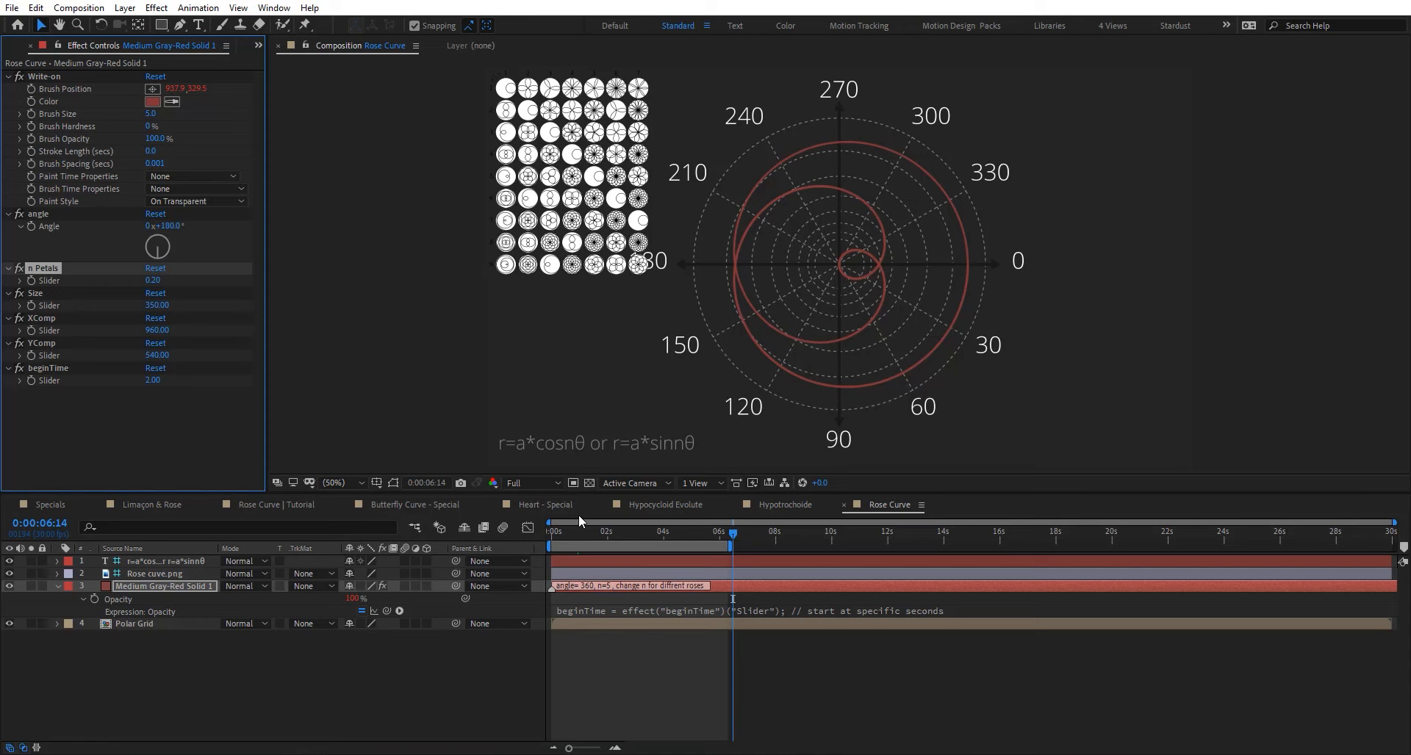
# Reveal the Brush Position expression of the Medium Gray-Red Solid 1 layer and read its d, k and r lines.
pyautogui.click(163, 586)
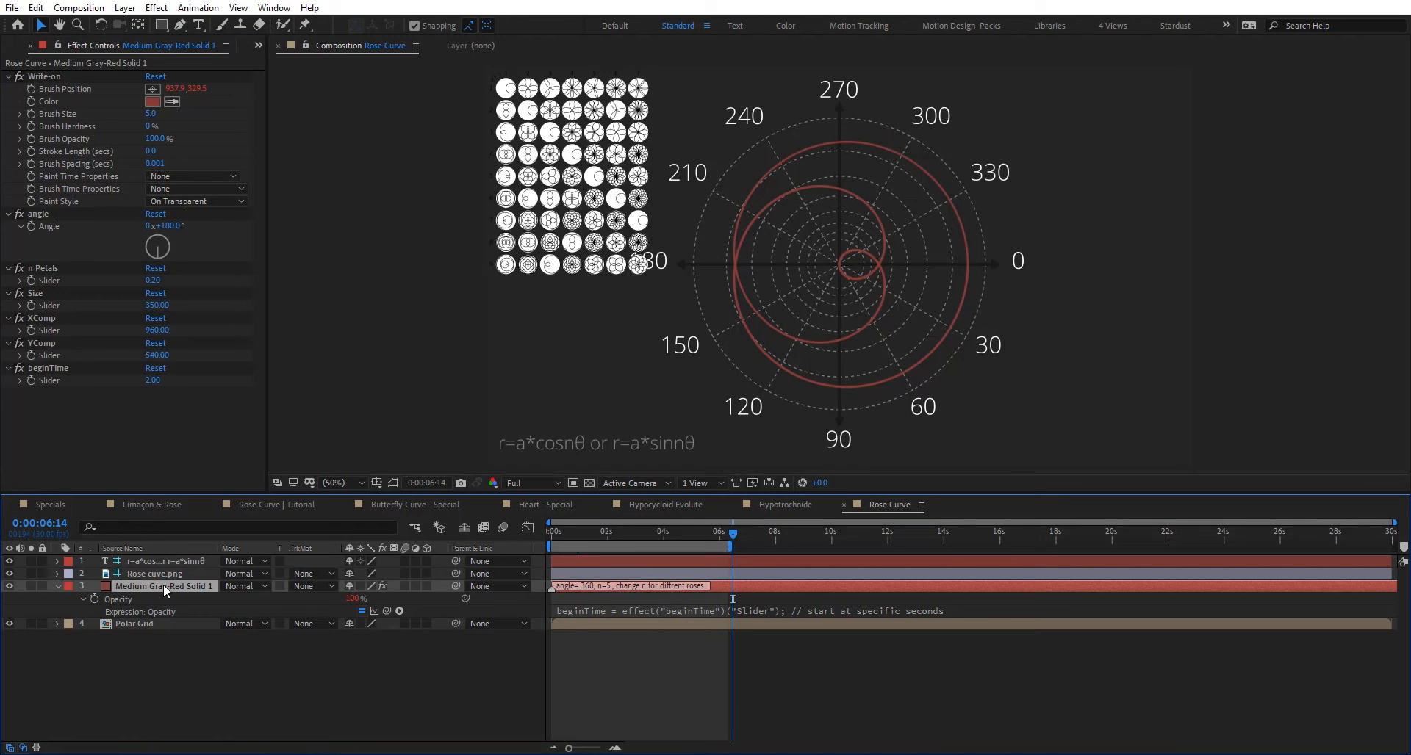
pyautogui.press('e')
pyautogui.press('e')
pyautogui.click(826, 626)
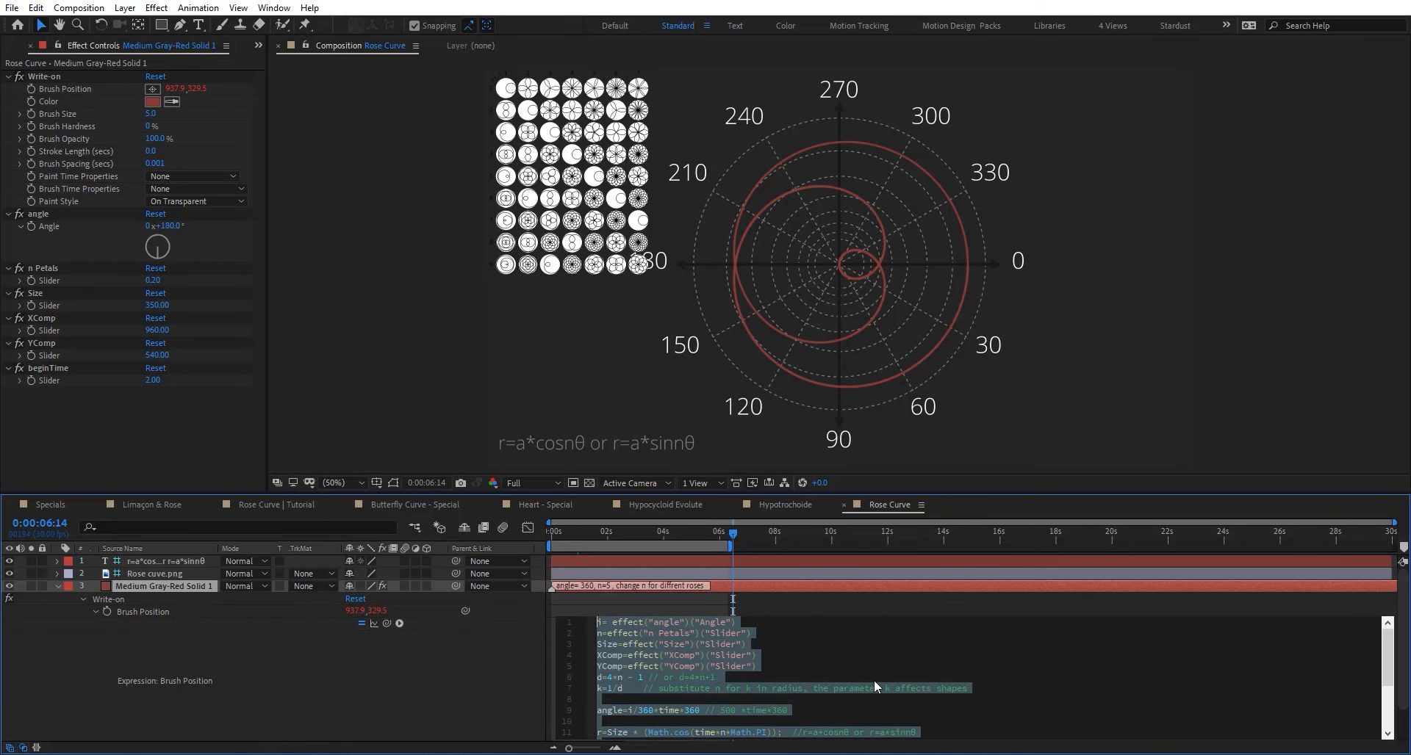
pyautogui.click(876, 679)
pyautogui.moveTo(607, 666); pyautogui.dragTo(953, 662)
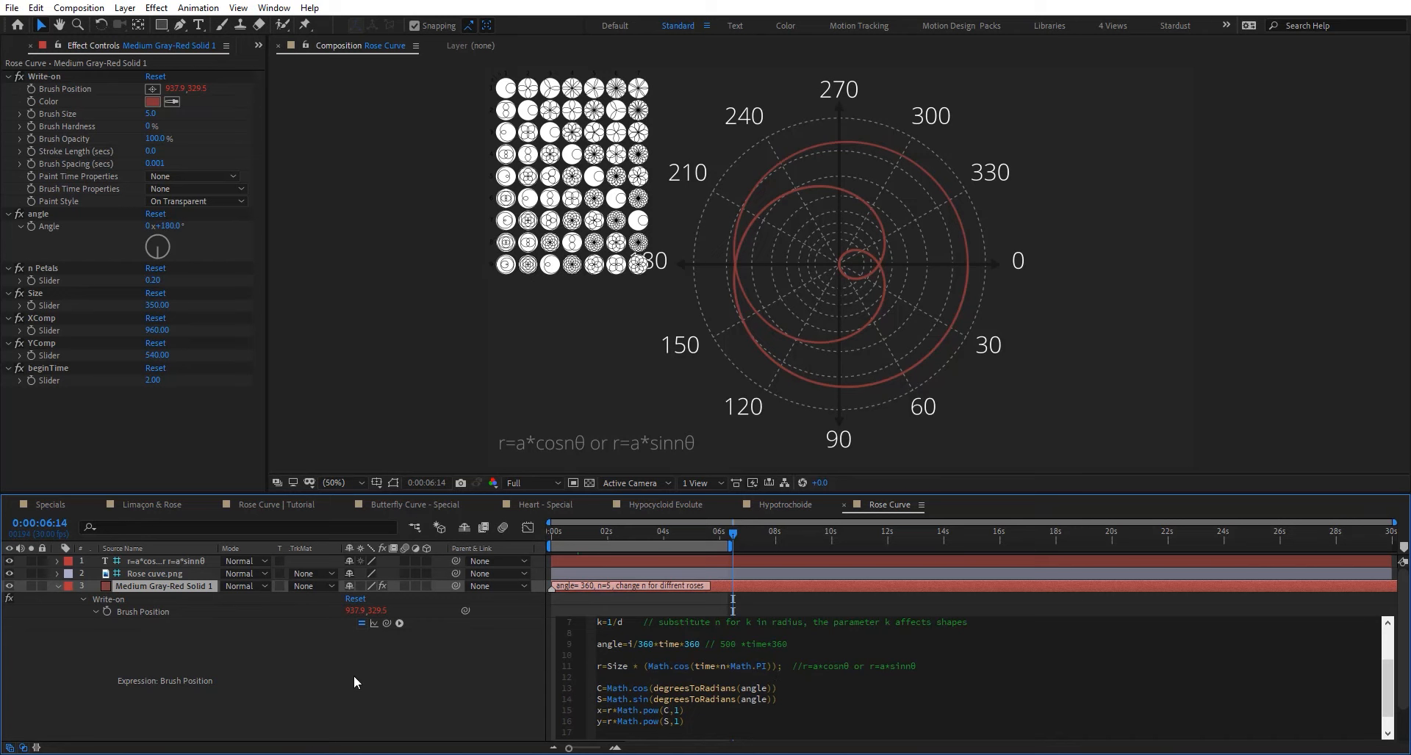
pyautogui.click(415, 684)
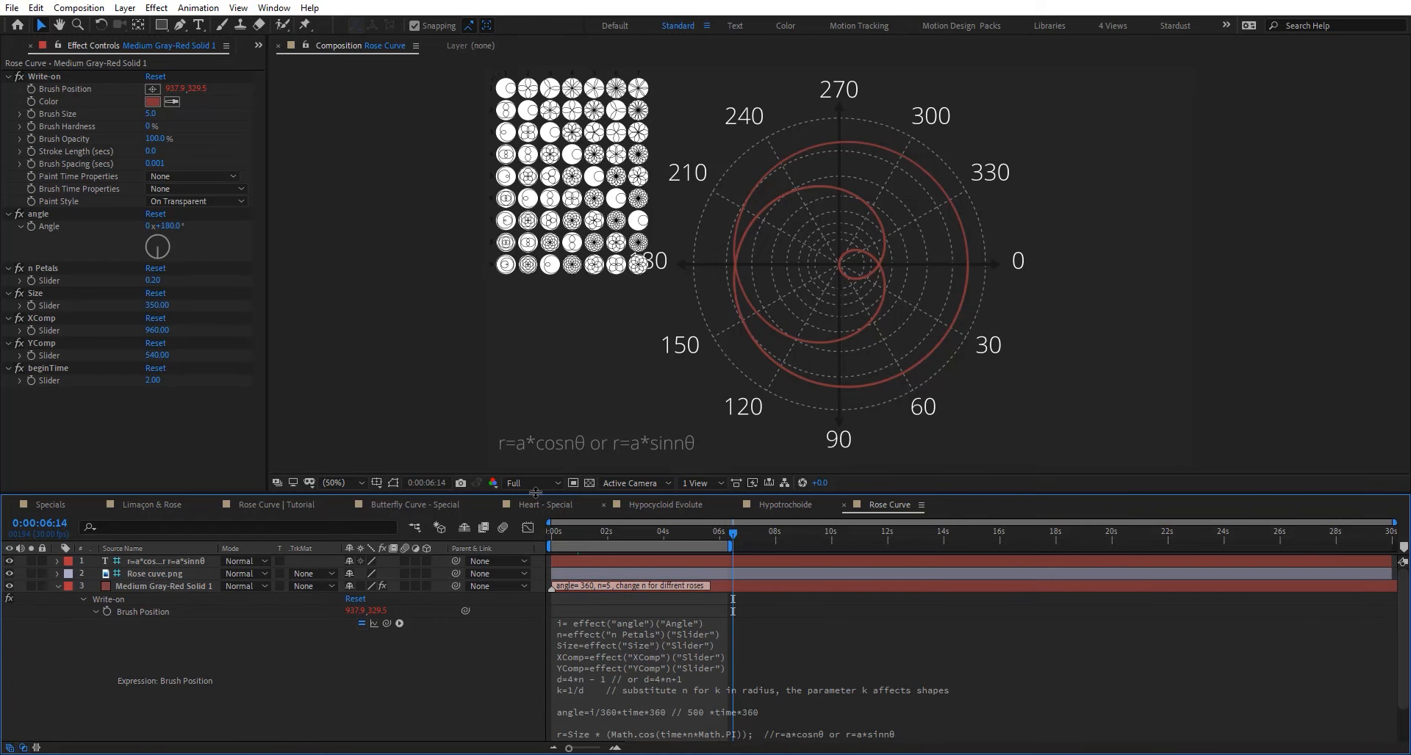
# Close the Rose Curve, Hypotrochoide, Hypocycloid Evolute, Heart and Butterfly Curve compositions to return to the Rose Curve | Tutorial composition.
pyautogui.click(605, 505)
pyautogui.click(605, 505)
pyautogui.click(605, 505)
pyautogui.click(494, 505)
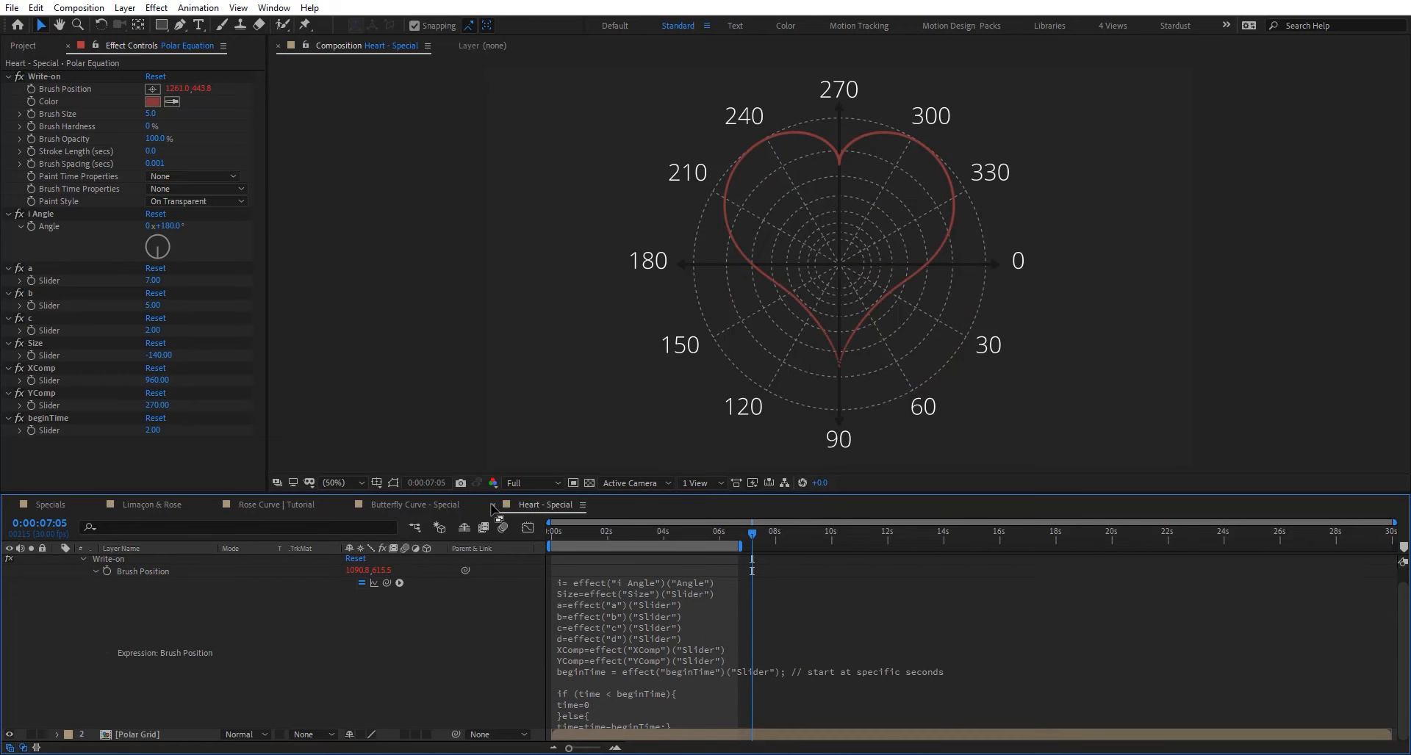
pyautogui.click(344, 505)
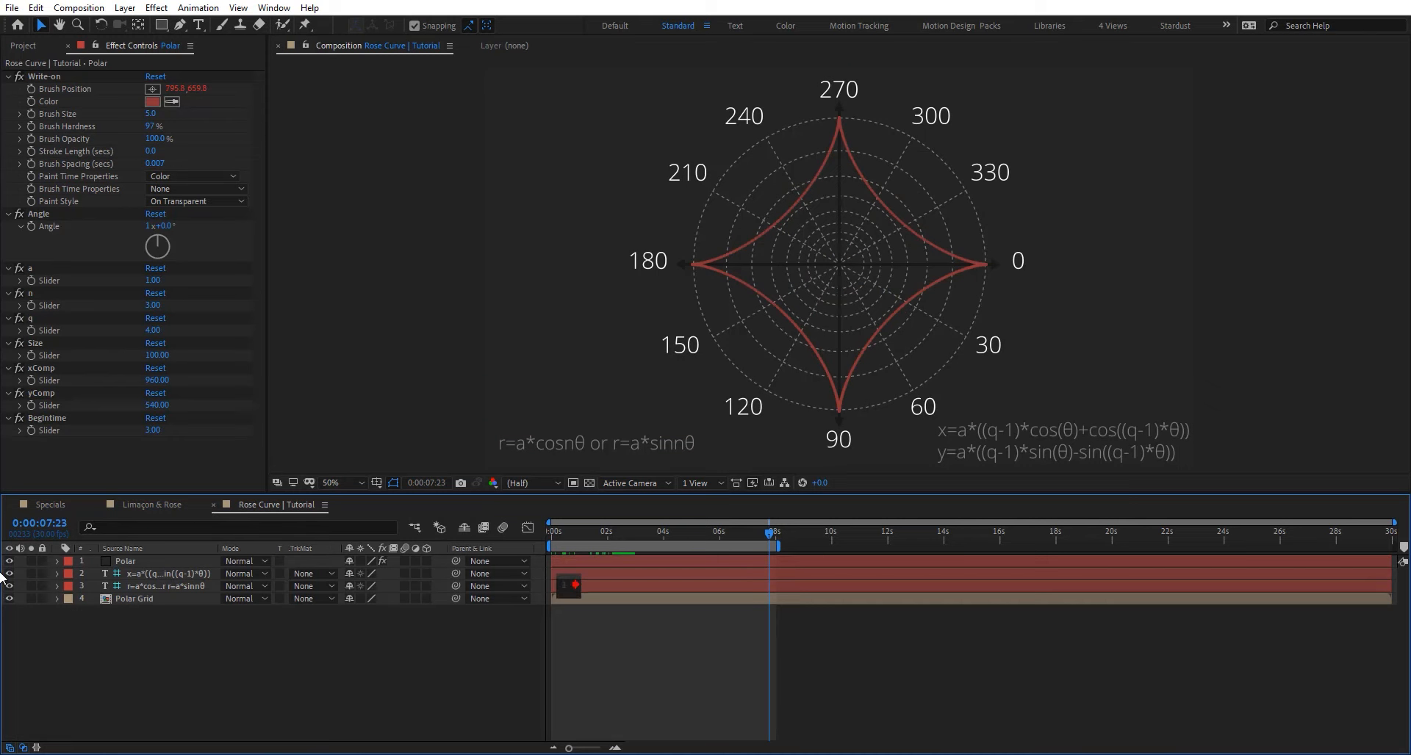
# Hide the Polar solid and both formula text layers, and place a single Pen tool point at the polar grid's centre.
pyautogui.moveTo(9, 561); pyautogui.dragTo(9, 586)
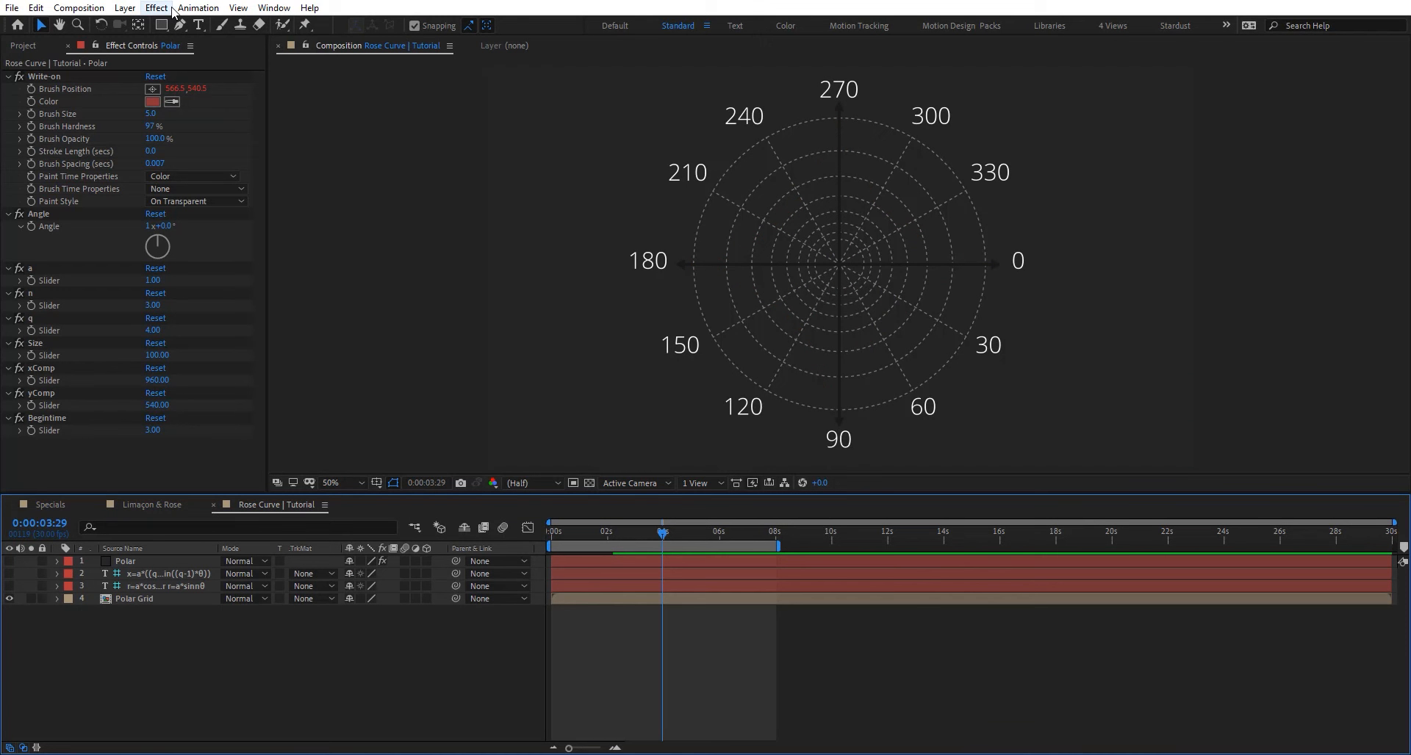
pyautogui.click(179, 24)
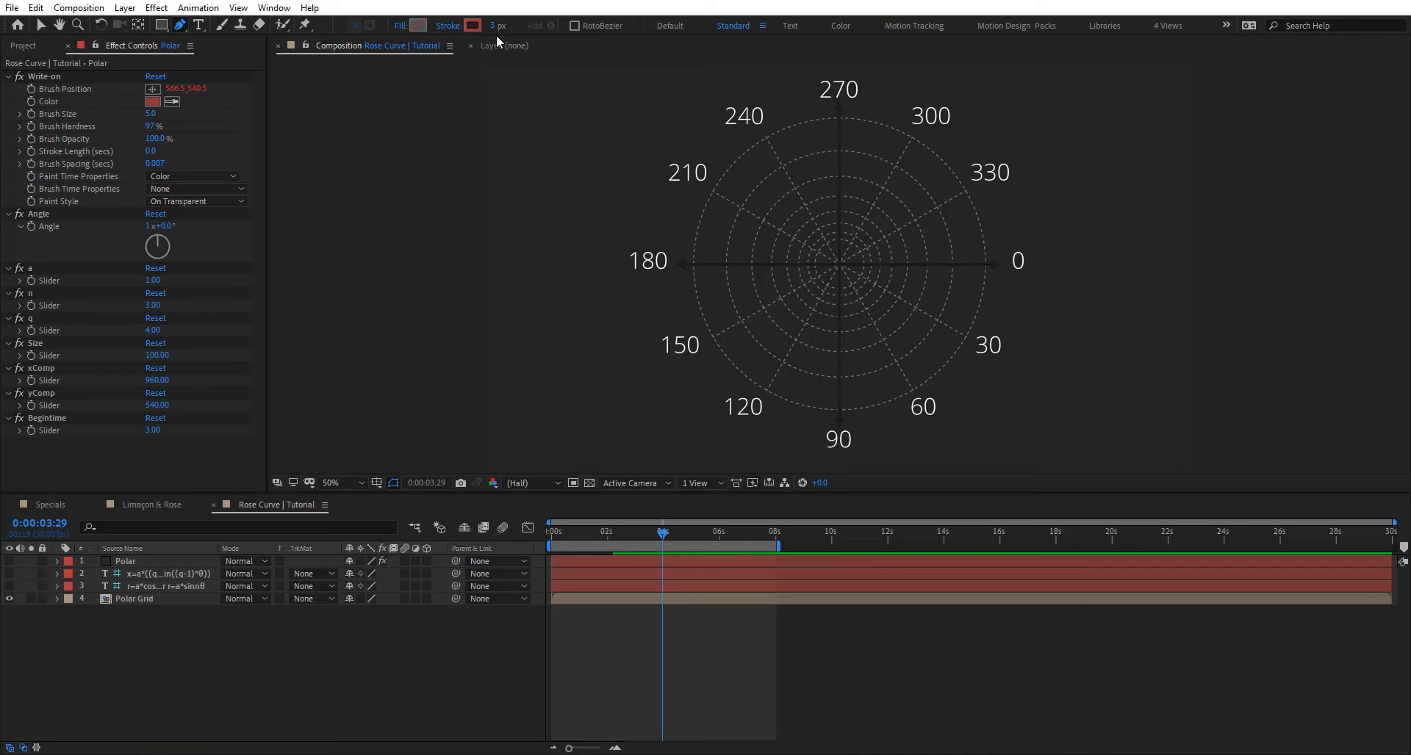
pyautogui.click(842, 263)
# Rename the new shape layer as Polar.
pyautogui.click(192, 562)
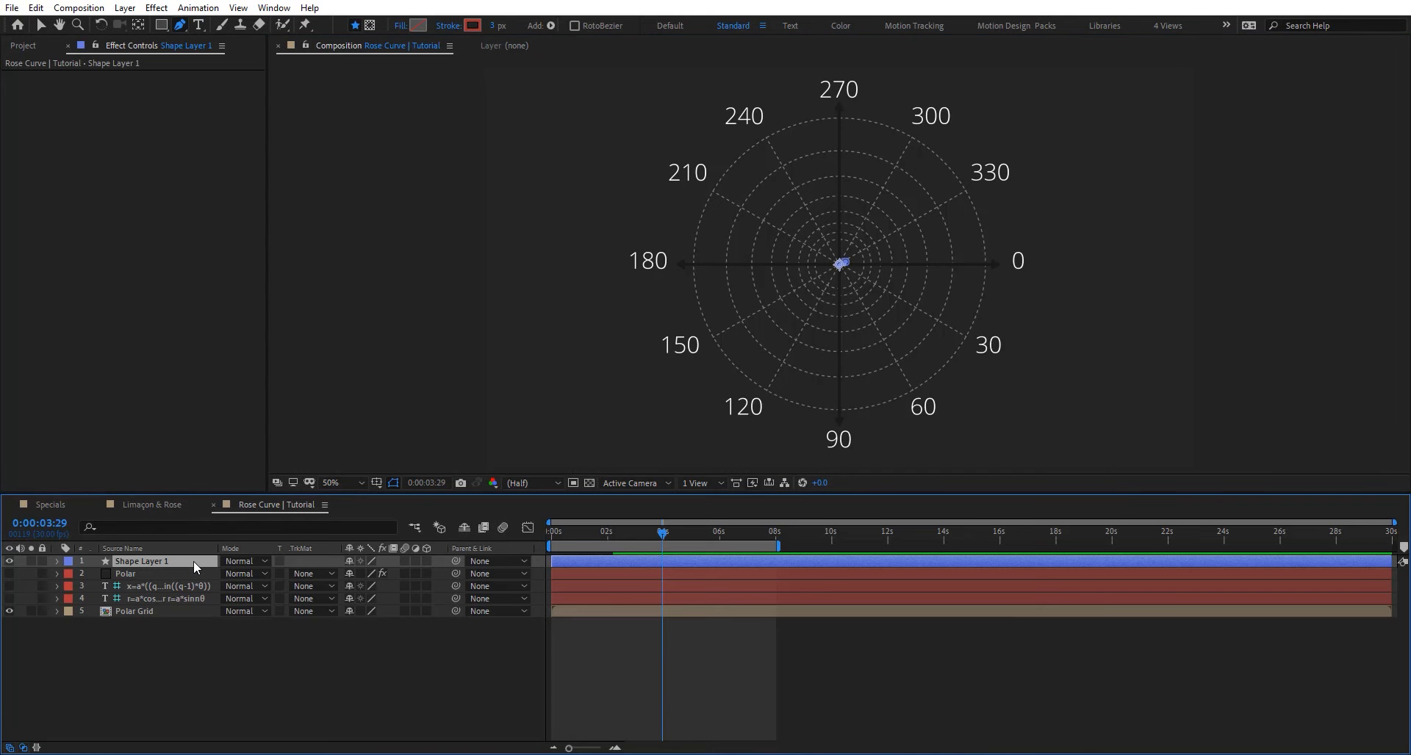
pyautogui.press('Return')
pyautogui.write('Polar')
pyautogui.press('Return')
# Copy all effects except Write-on from the Polar solid to the Polar shape layer.
pyautogui.click(129, 574)
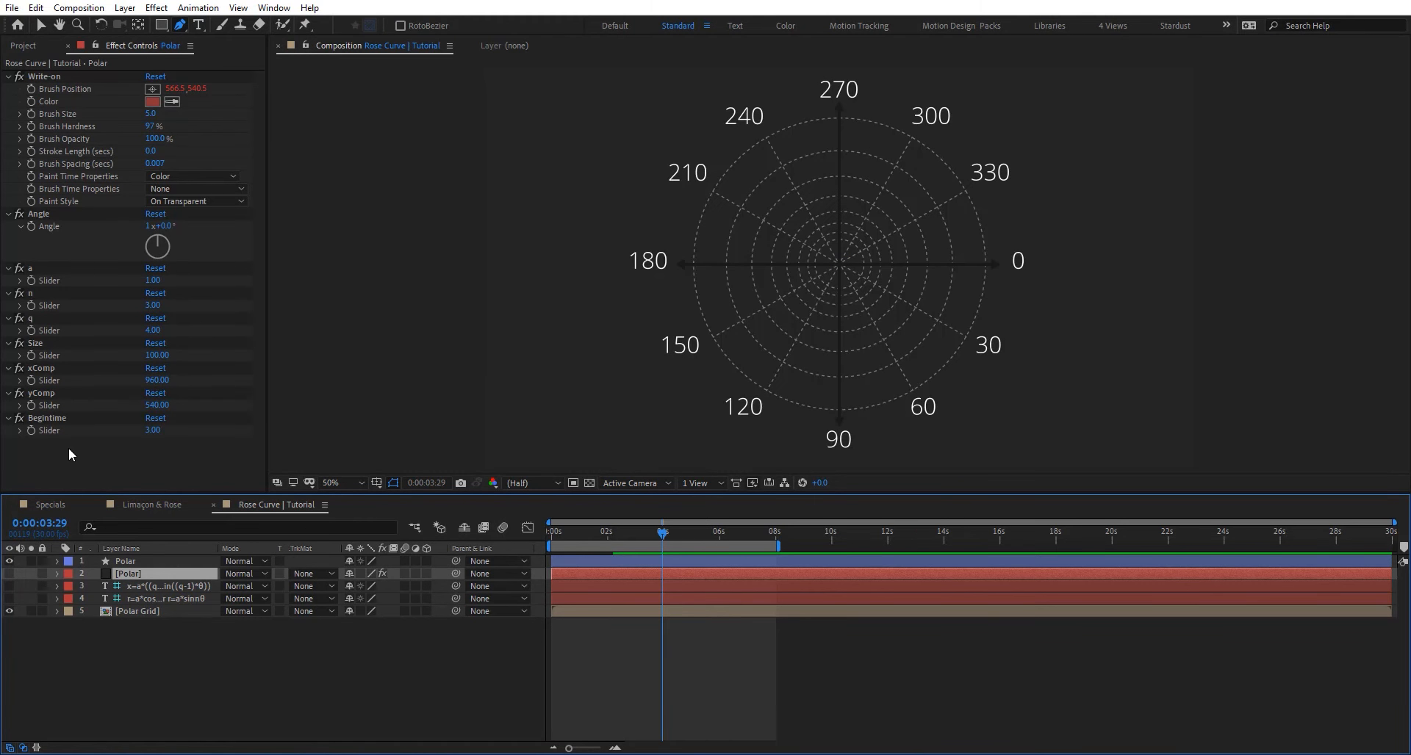
pyautogui.hotkey('ctrl', 'a')
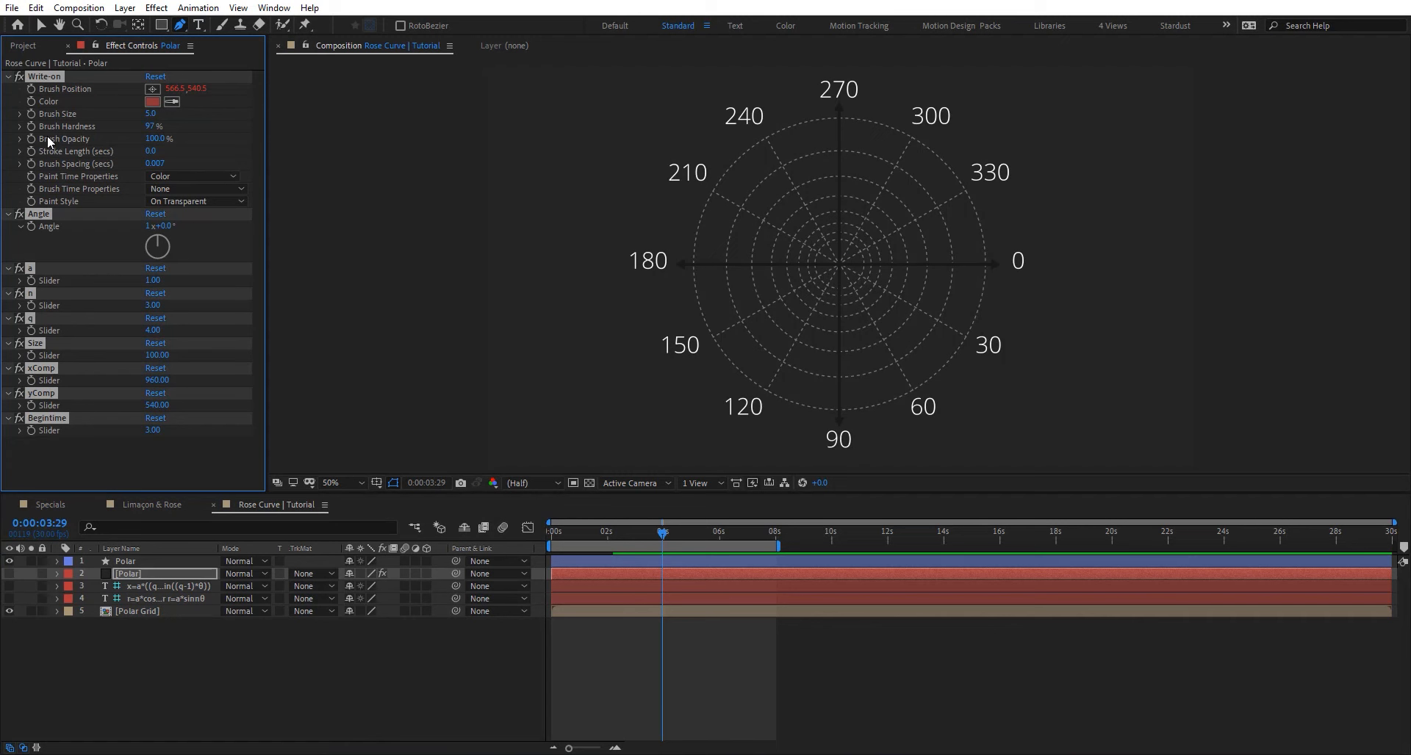
pyautogui.keyDown('ctrl'); pyautogui.click(55, 73); pyautogui.keyUp('ctrl')
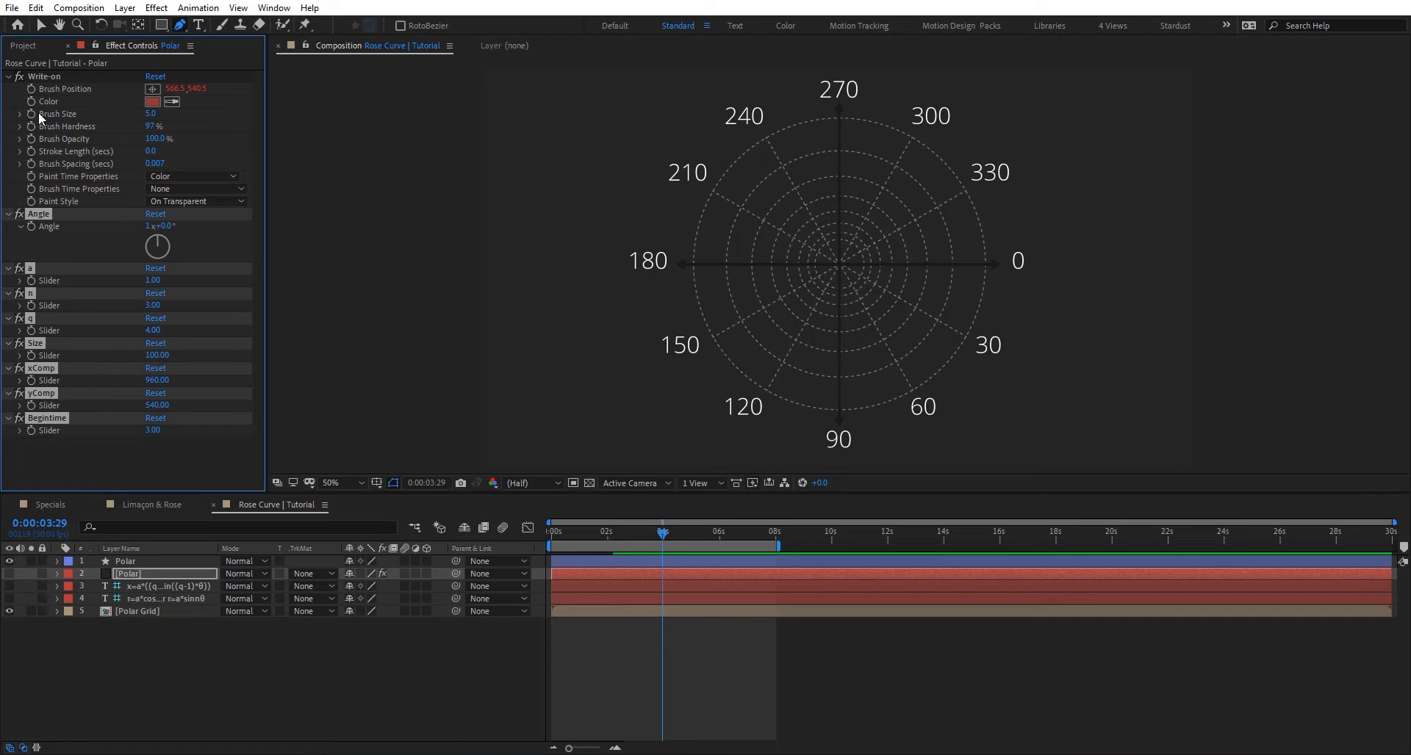
pyautogui.click(165, 562)
pyautogui.hotkey('ctrl', 'v')
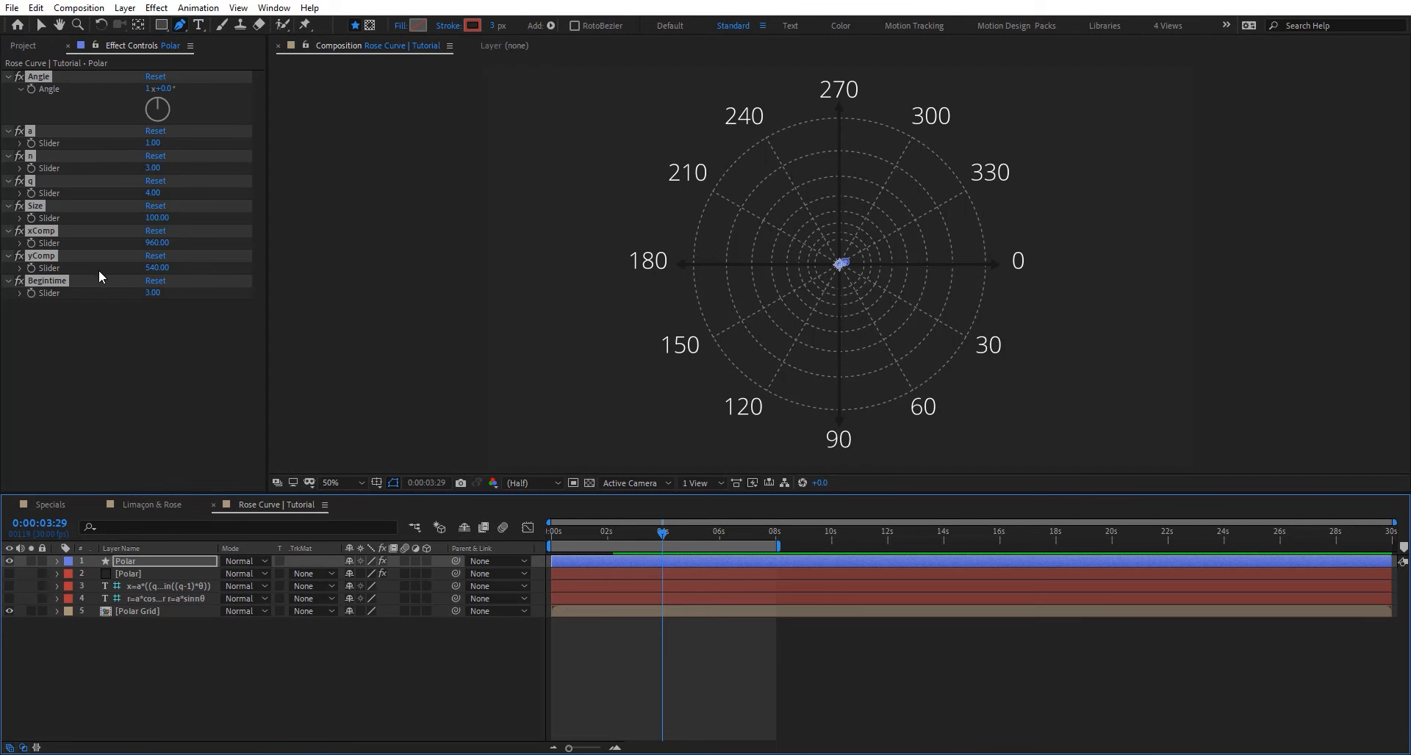
# Delete the xComp, yComp and Begintime sliders from the Polar shape layer.
pyautogui.click(54, 315)
pyautogui.click(53, 232)
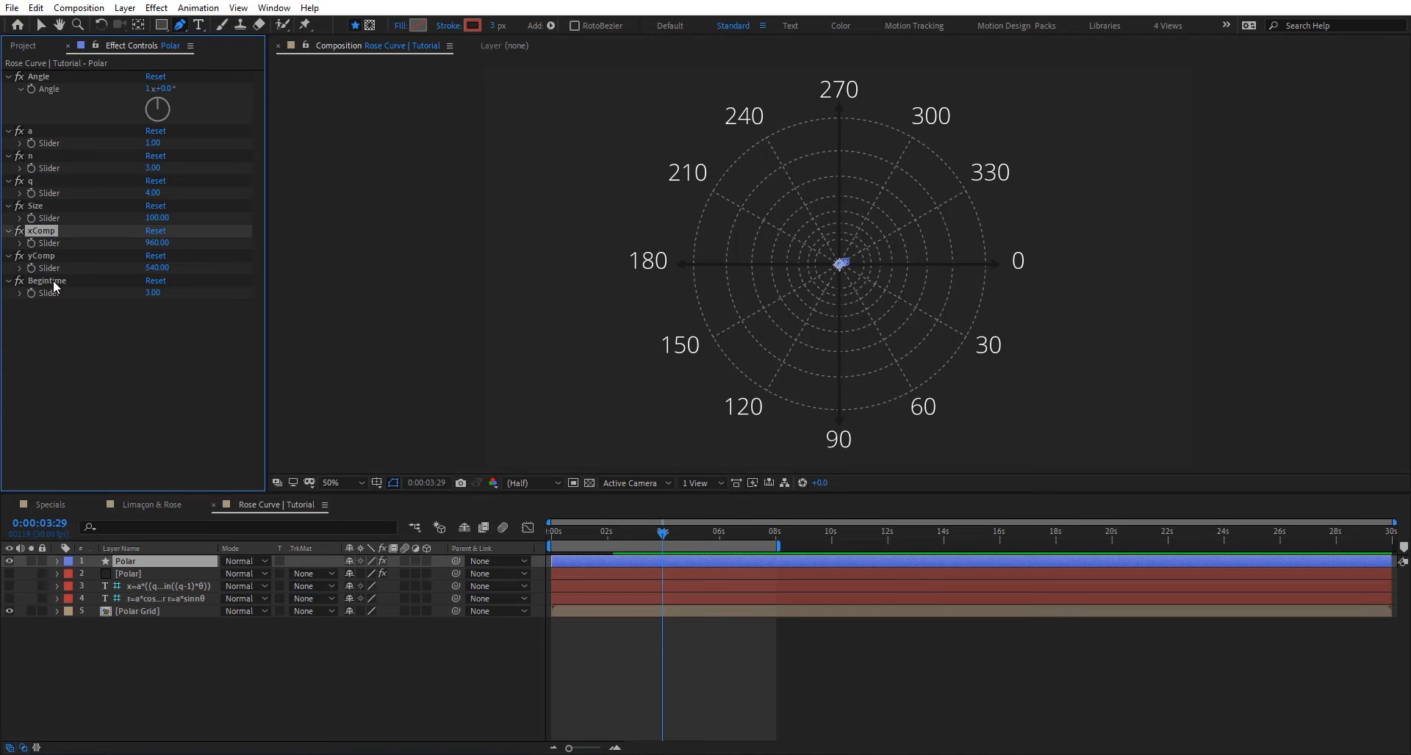
pyautogui.keyDown('ctrl'); pyautogui.click(44, 256); pyautogui.keyUp('ctrl')
pyautogui.keyDown('ctrl'); pyautogui.click(52, 281); pyautogui.keyUp('ctrl')
pyautogui.press('Delete')
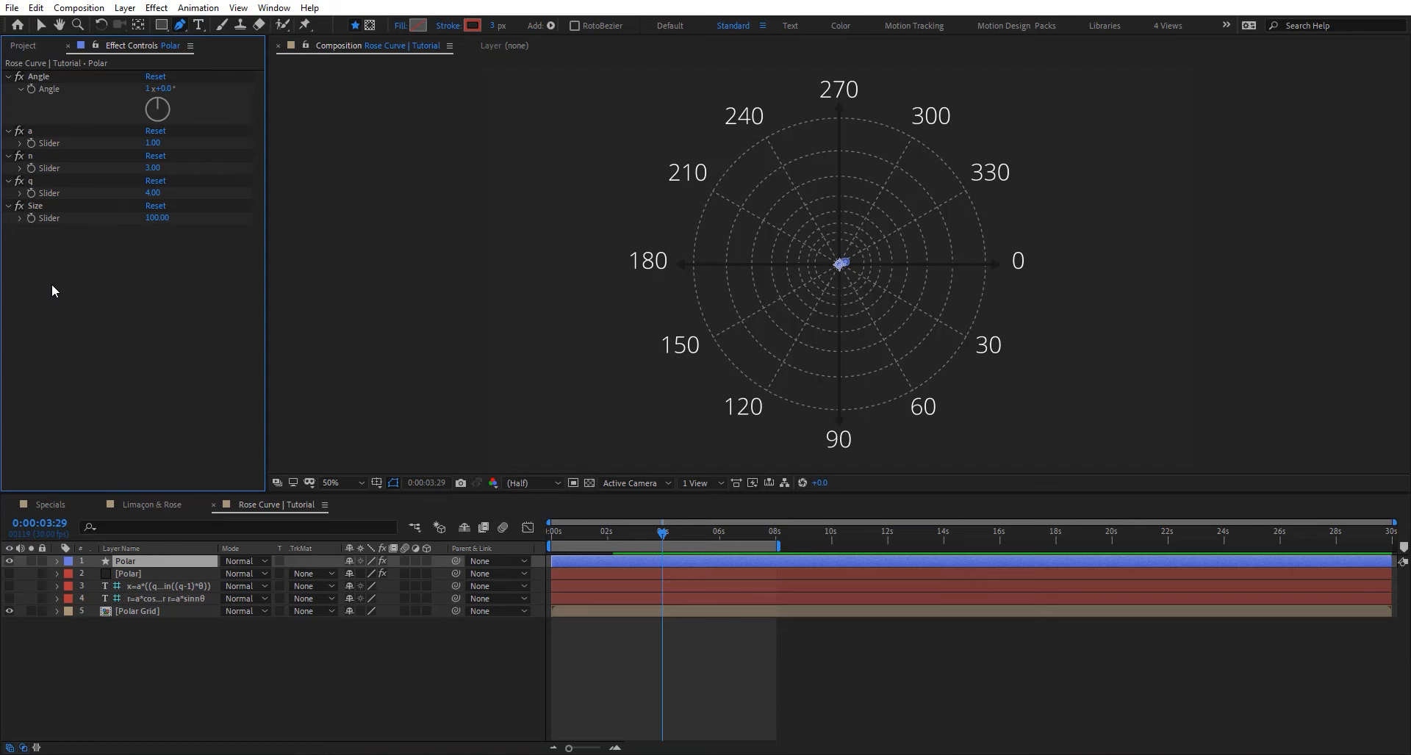
# Reveal the Polar solid's Brush Position expression and copy its entire text.
pyautogui.click(134, 575)
pyautogui.press('e')
pyautogui.press('e')
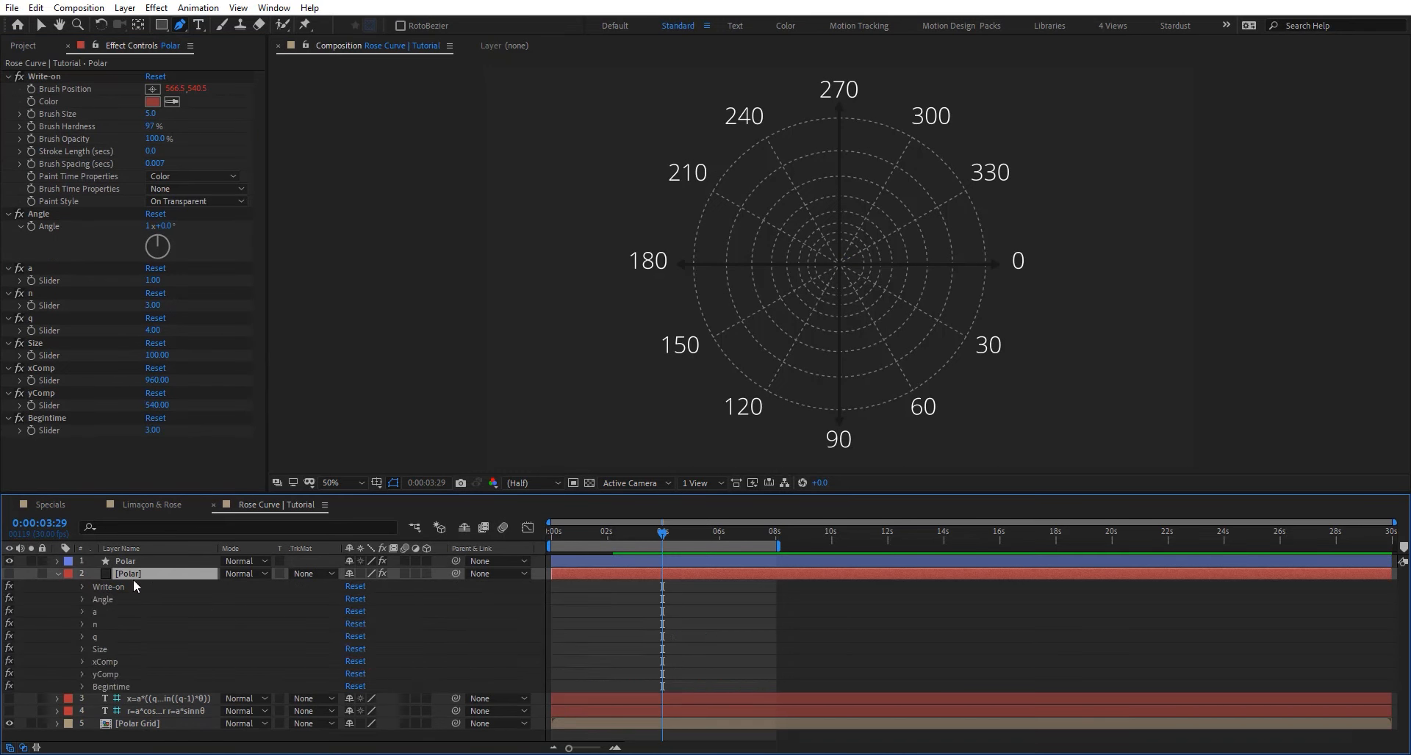
pyautogui.click(694, 611)
pyautogui.click(702, 654)
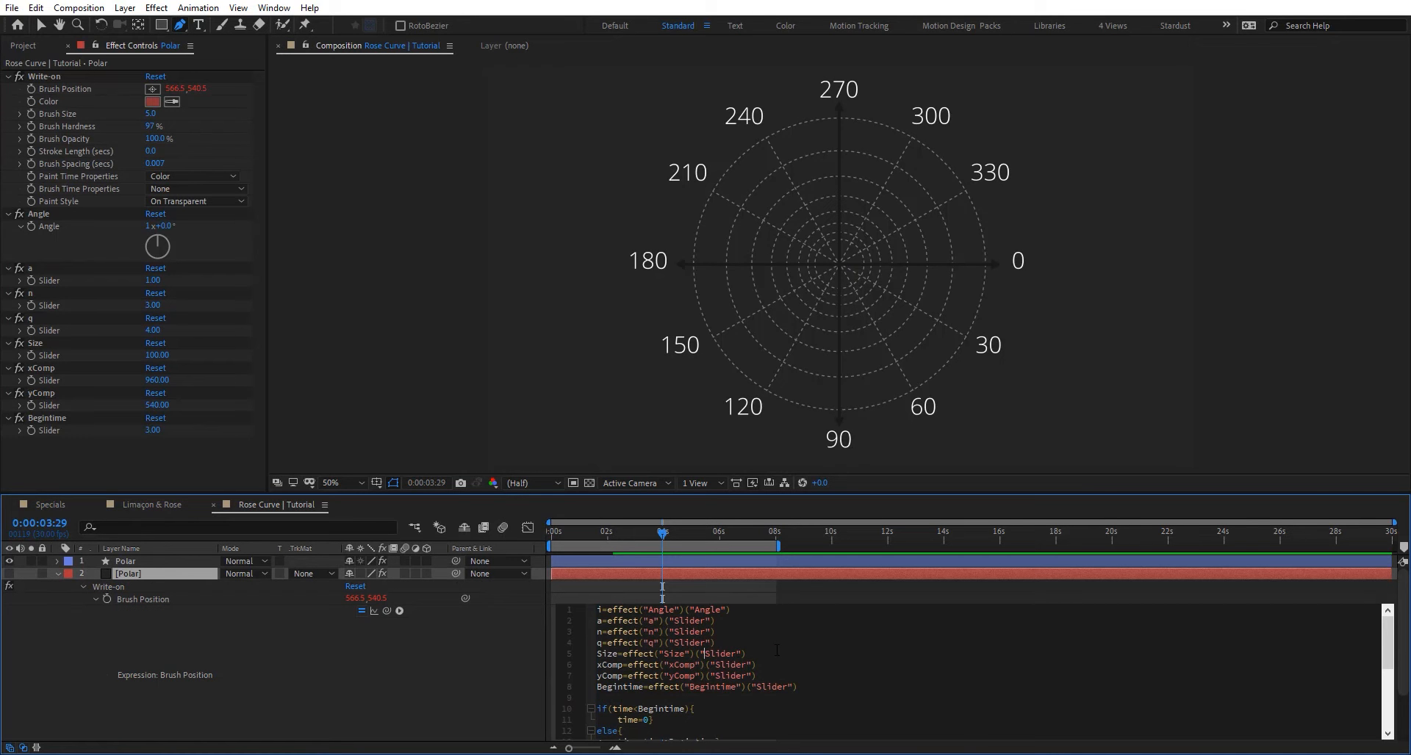
pyautogui.hotkey('ctrl', 'a')
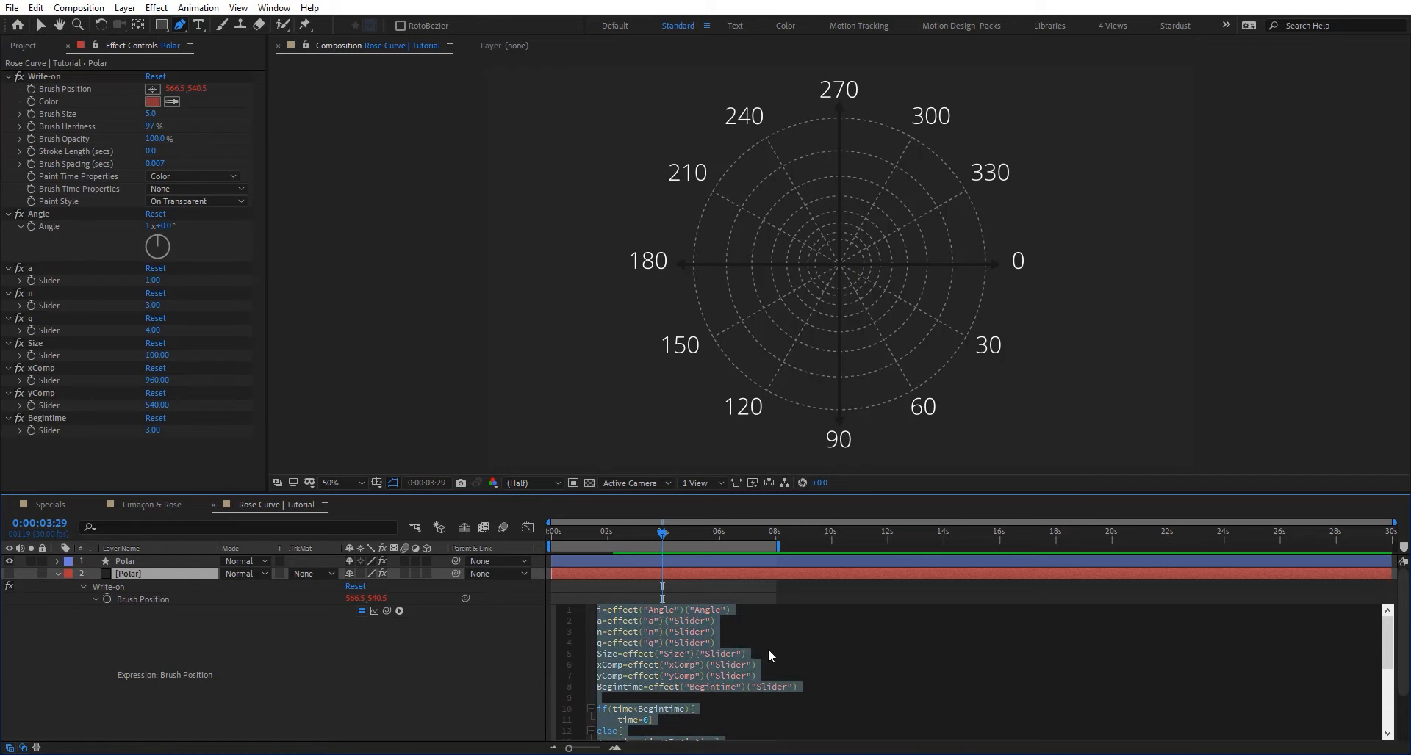
# Add an expression to the Path property of Path 1 in the Polar shape layer and paste the copied Brush Position code.
pyautogui.click(57, 574)
pyautogui.click(56, 562)
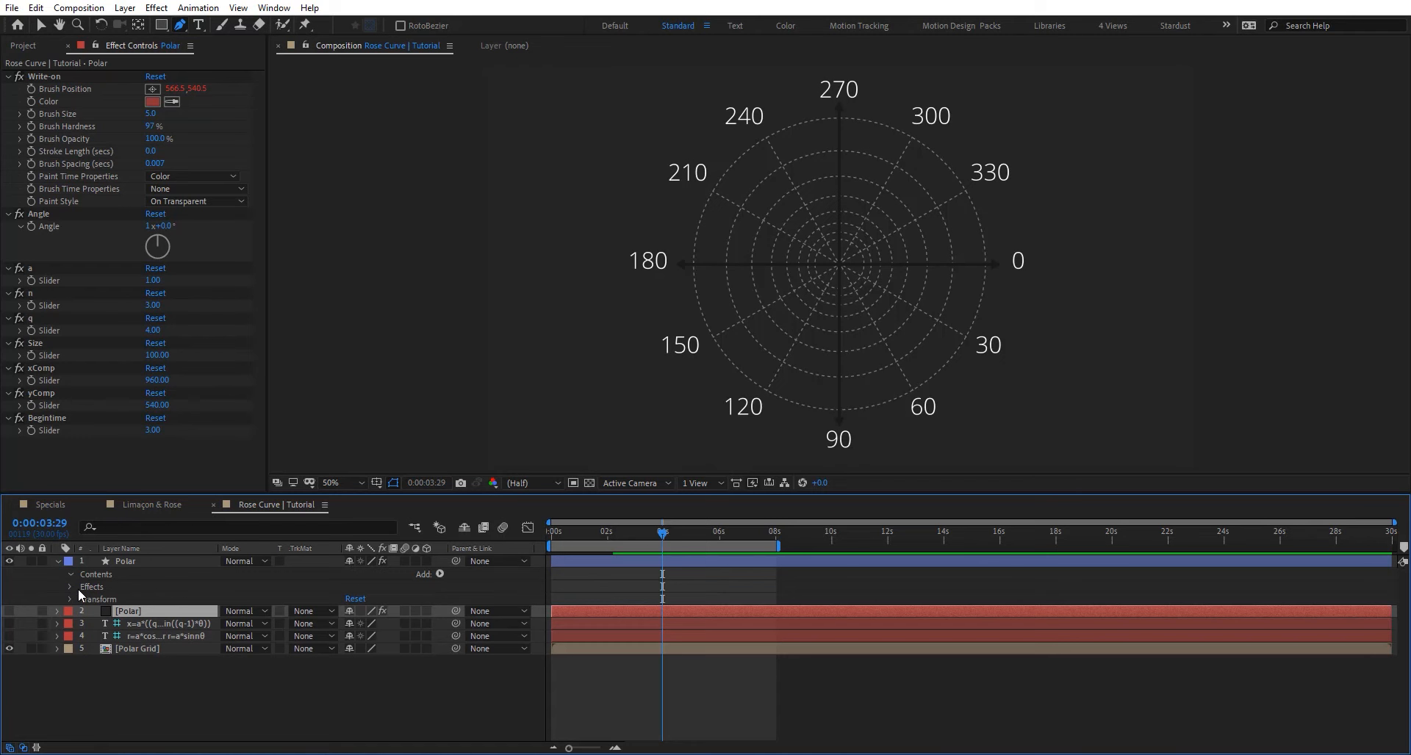
pyautogui.click(112, 599)
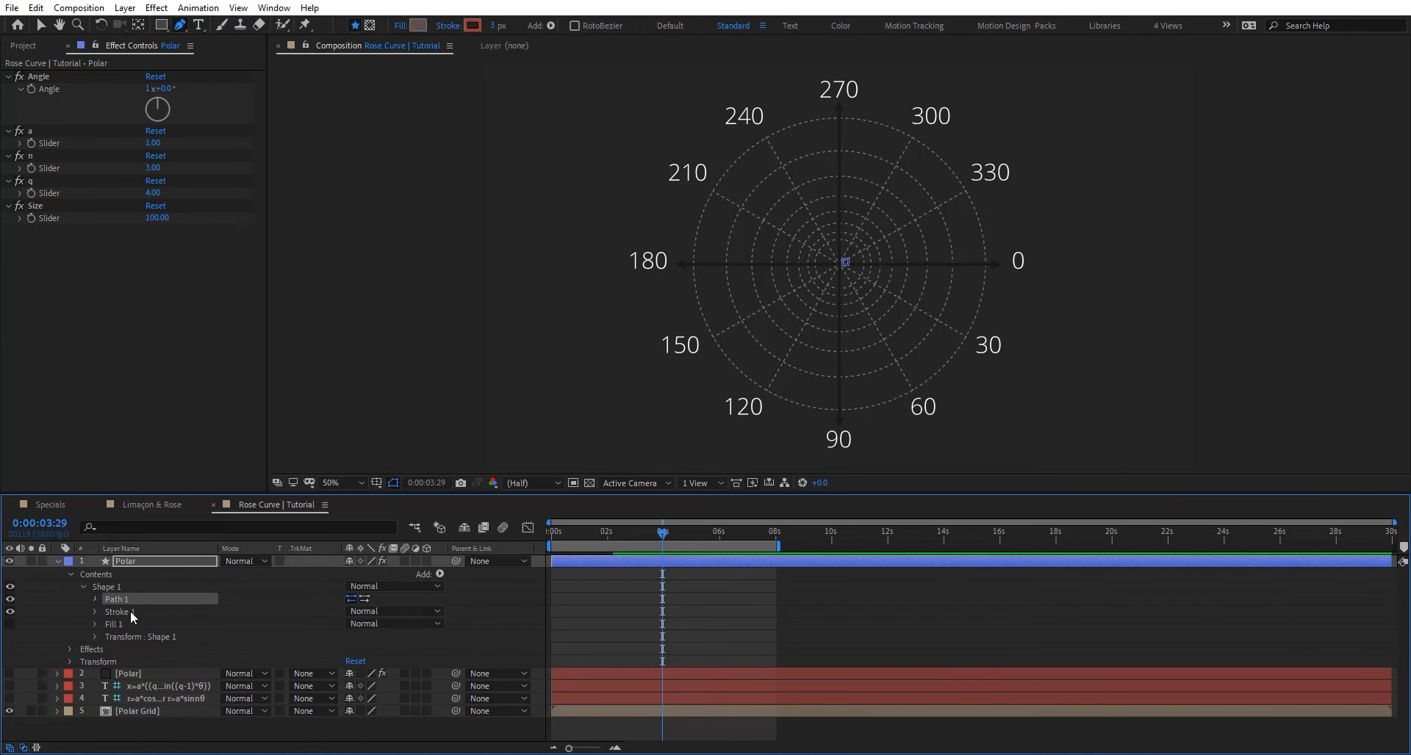
pyautogui.keyDown('alt'); pyautogui.click(120, 612); pyautogui.keyUp('alt')
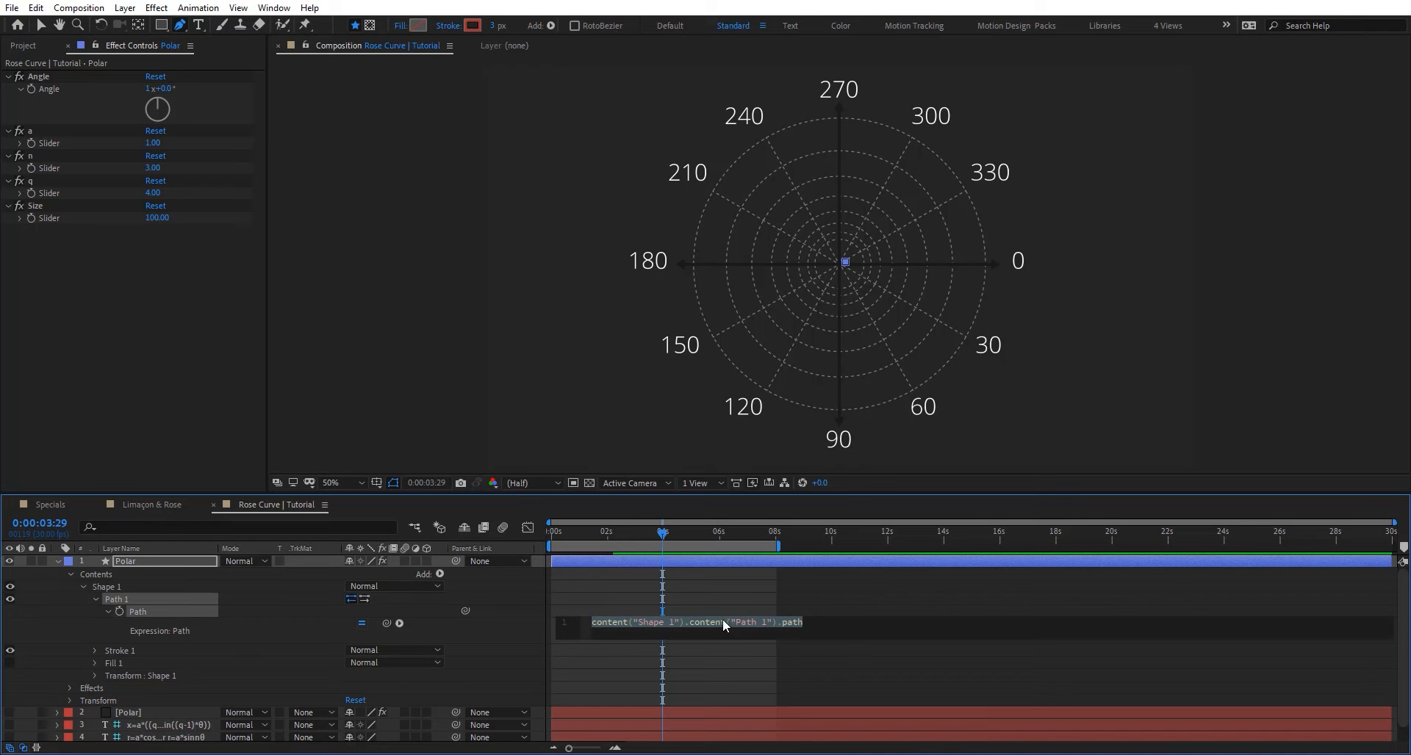
pyautogui.hotkey('ctrl', 'v')
pyautogui.click(760, 664)
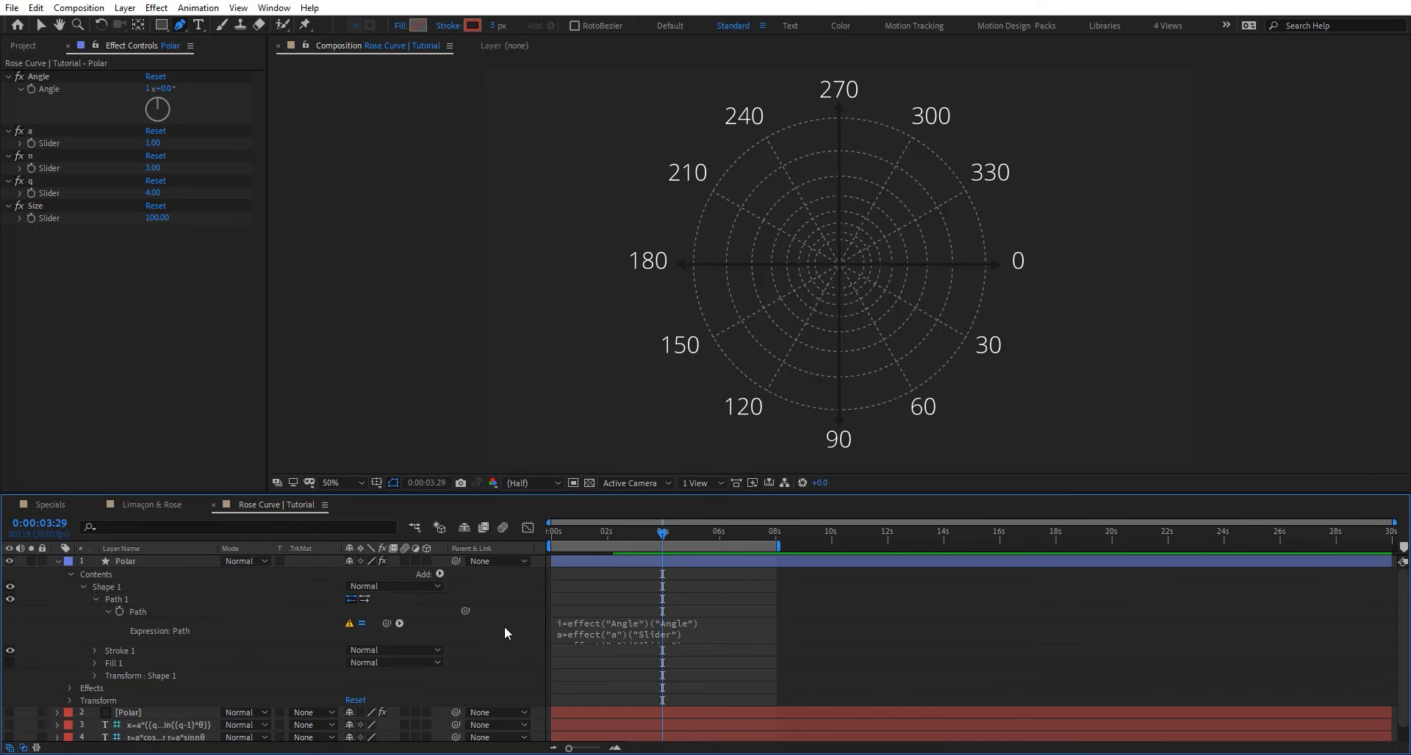
# Rename the variable i to angle in the first line of the Path expression.
pyautogui.click(621, 632)
pyautogui.click(651, 654)
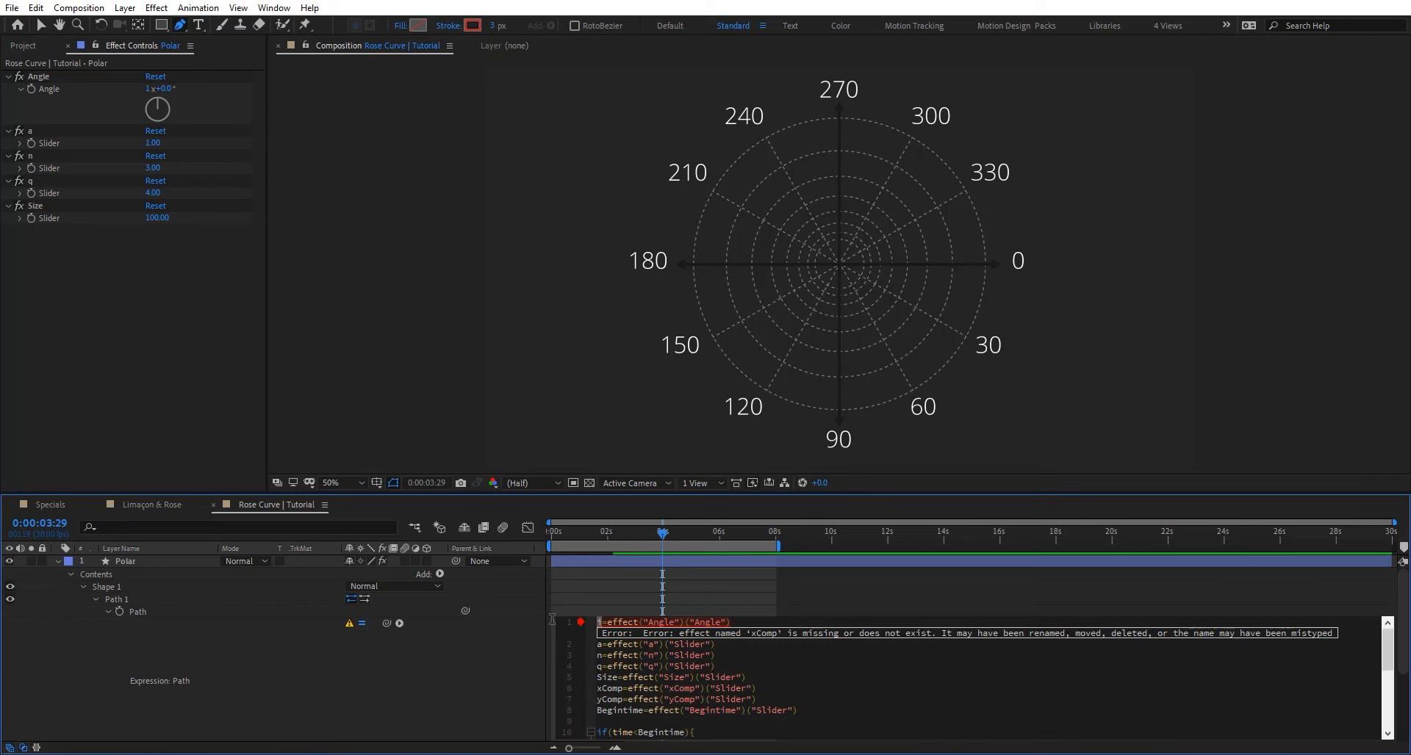
pyautogui.write('angle')
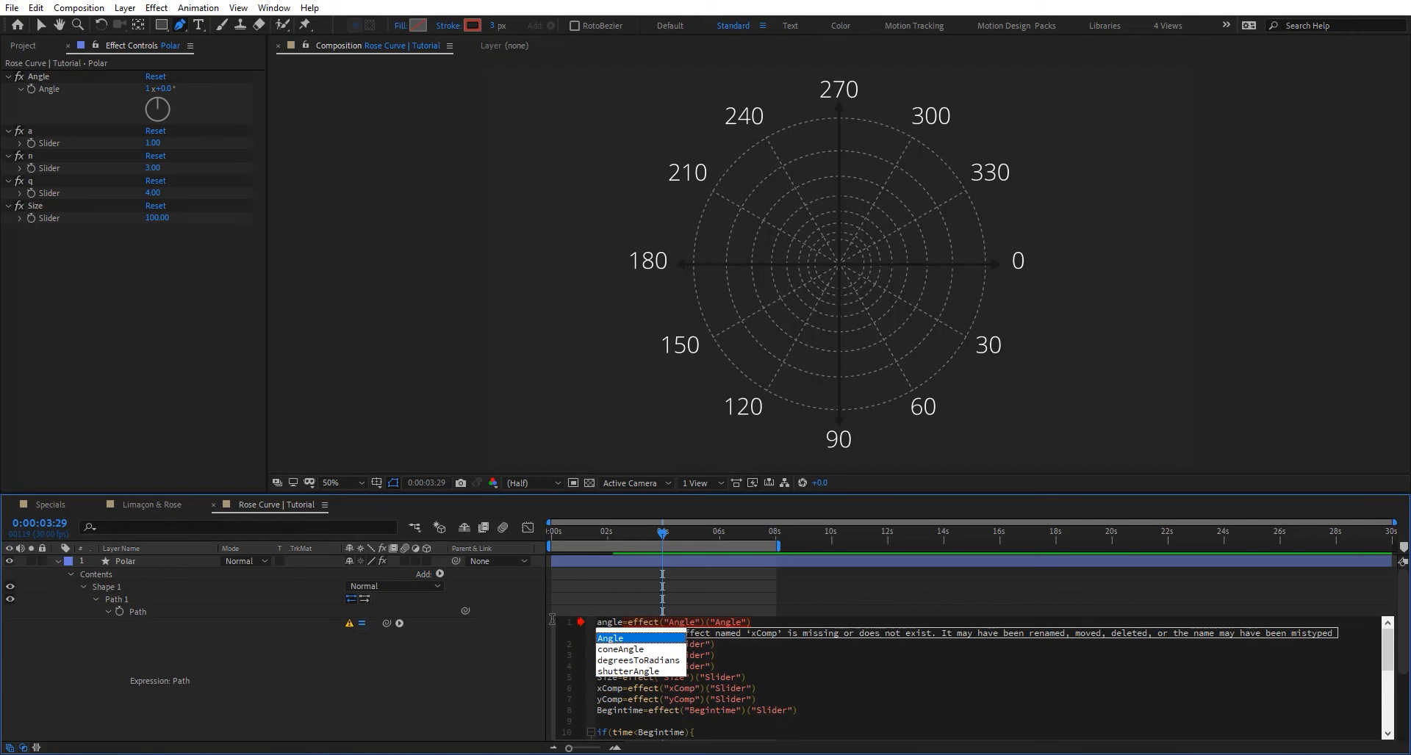
# Remove the xComp, yComp and Begintime declarations and the if/else time block from the Path expression.
pyautogui.click(704, 699)
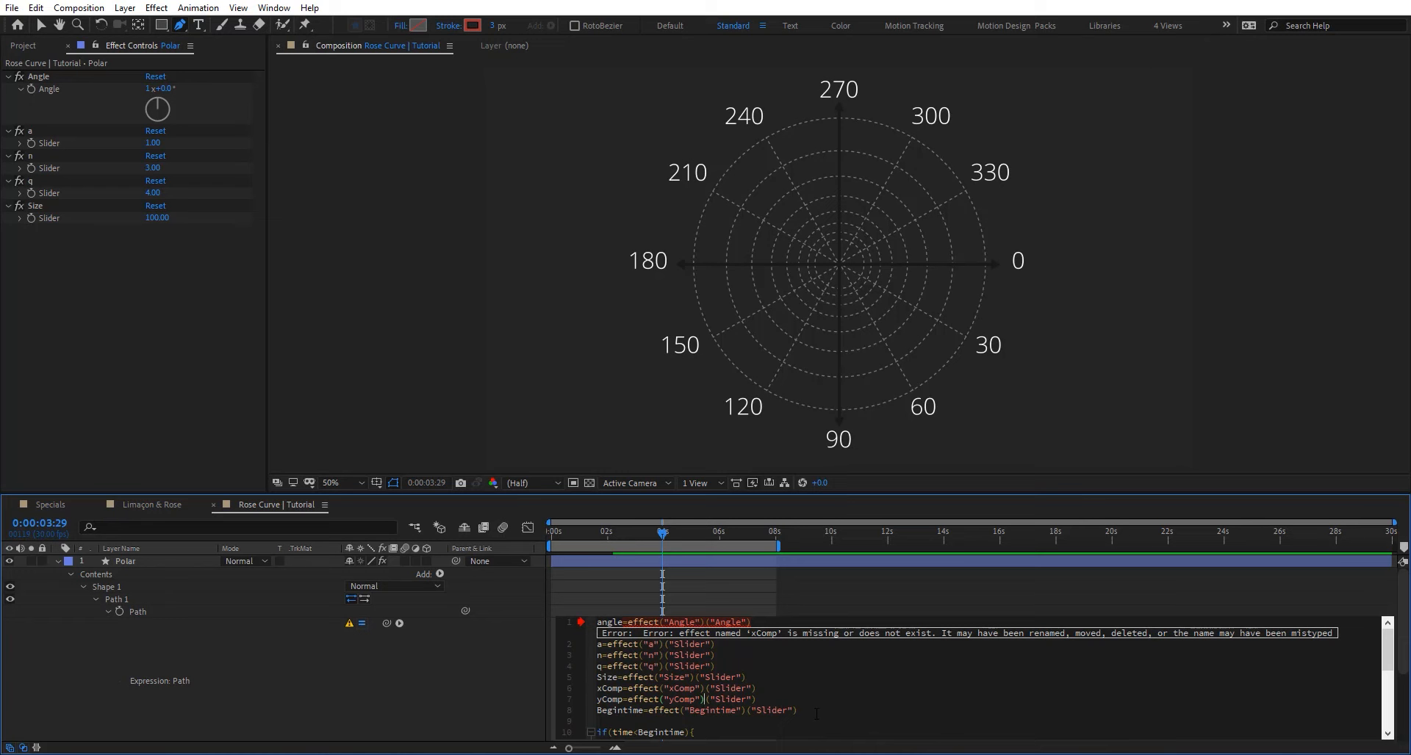
pyautogui.moveTo(817, 714); pyautogui.dragTo(596, 689)
pyautogui.press('BackSpace')
pyautogui.press('BackSpace')
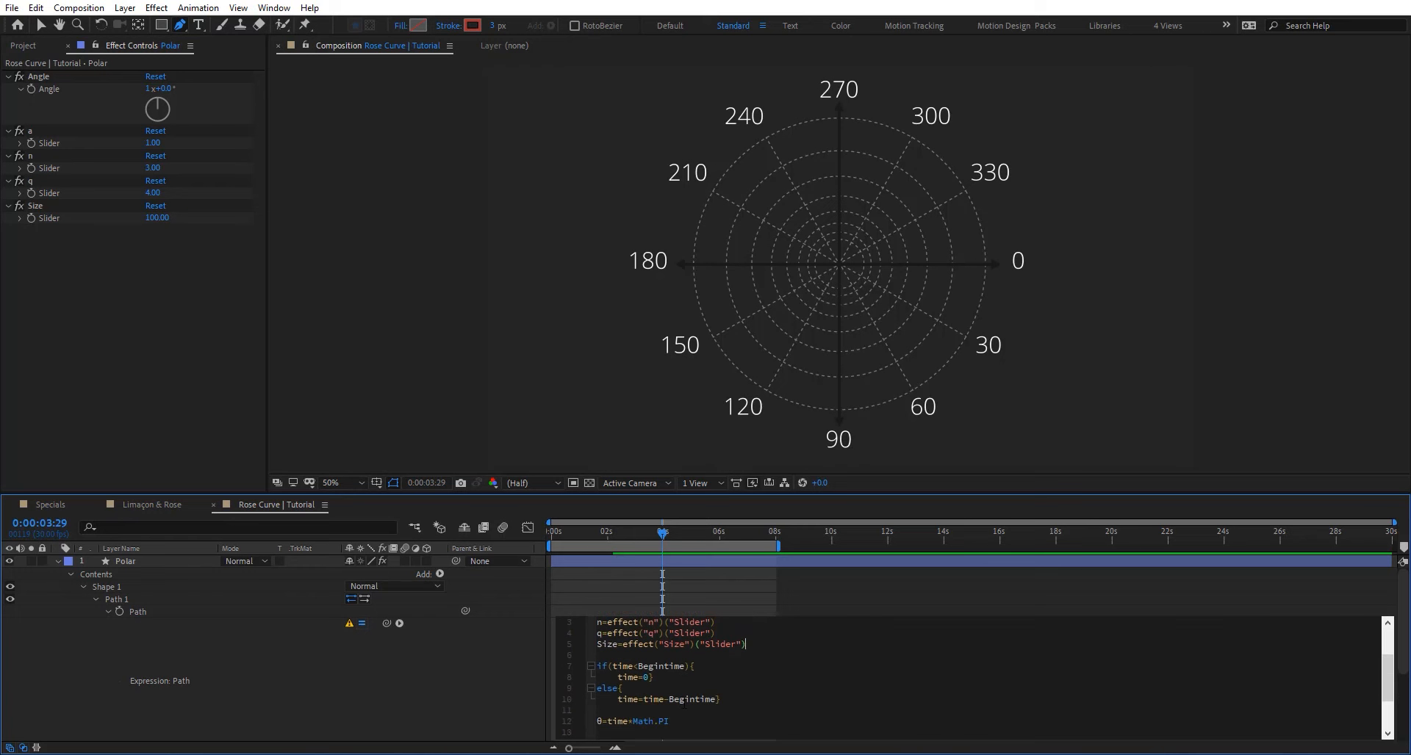
pyautogui.scroll(-1, 683, 703)
pyautogui.moveTo(730, 669); pyautogui.dragTo(597, 633)
pyautogui.press('BackSpace')
pyautogui.press('BackSpace')
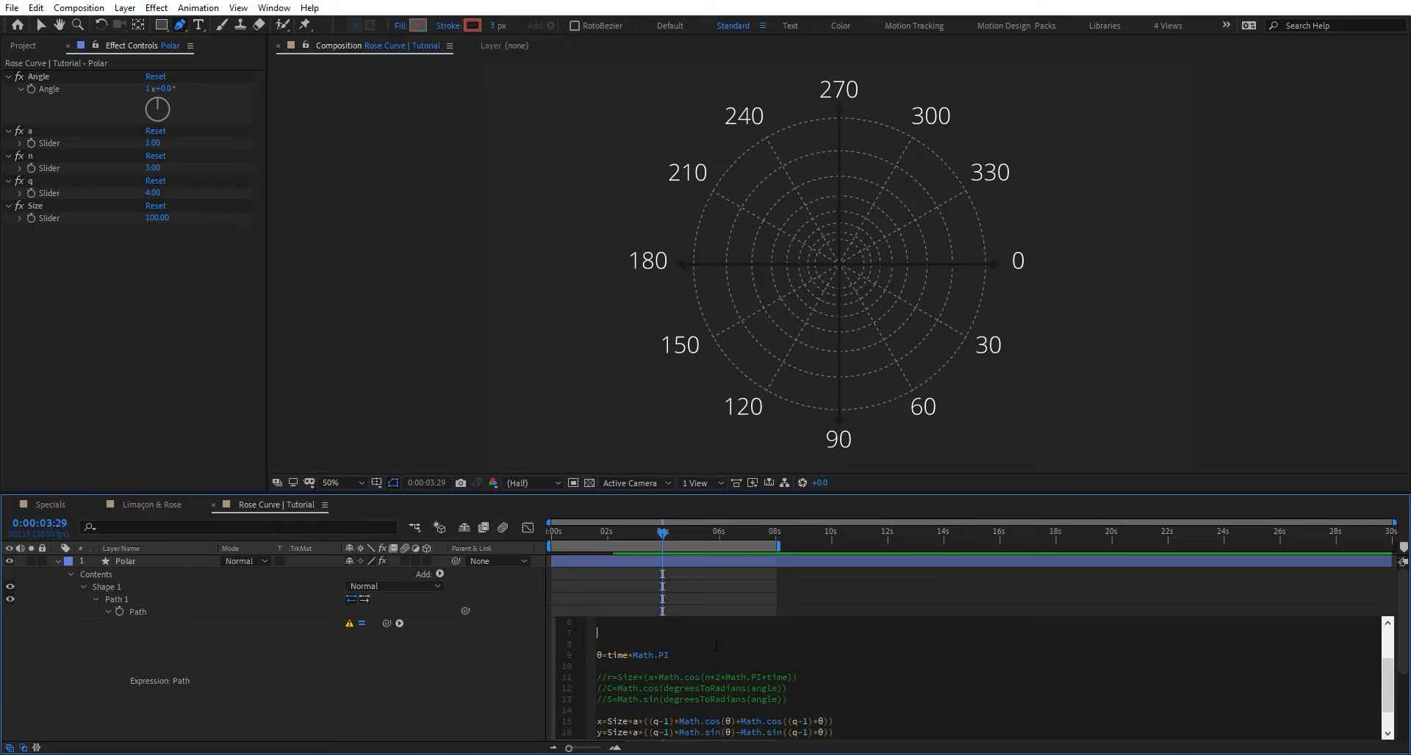
# Remove the x and y formula lines and the centre and add lines from the end of the Path expression.
pyautogui.scroll(-1, 717, 650)
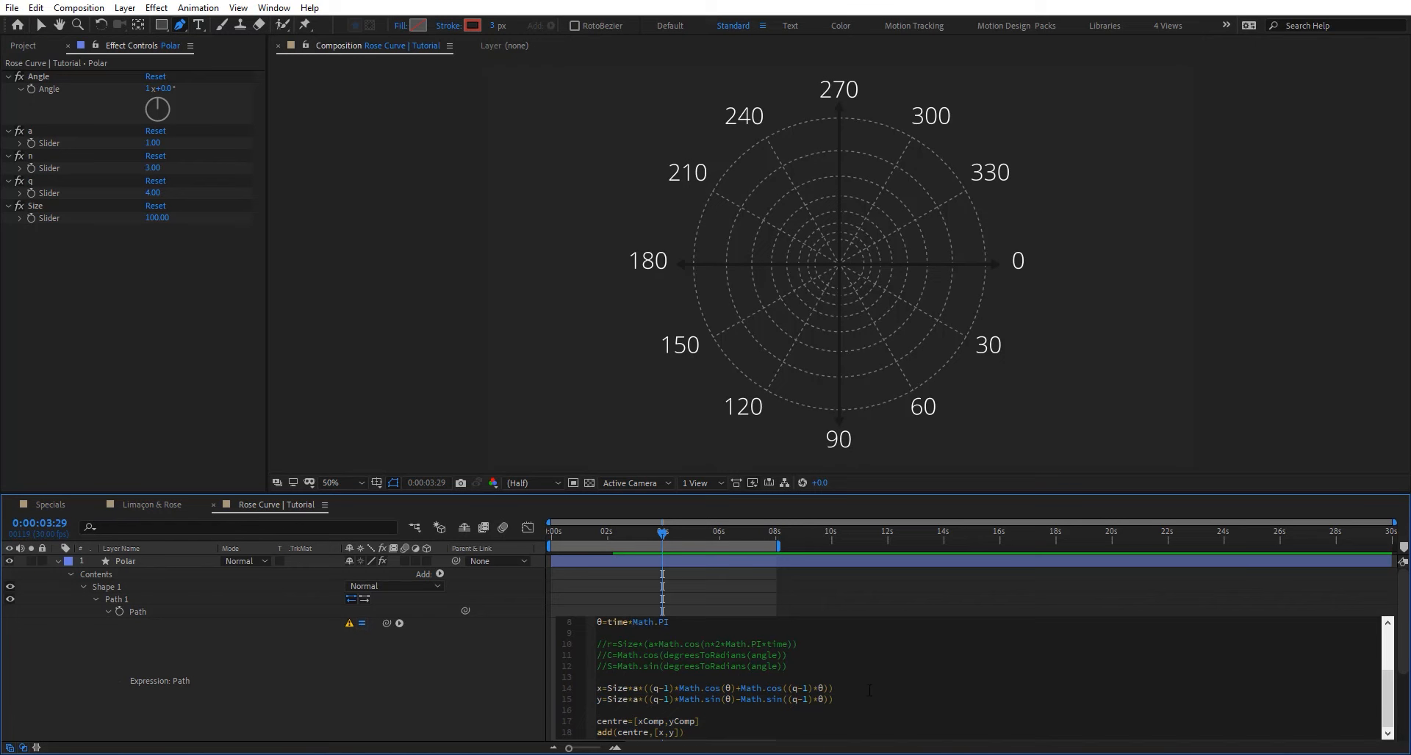
pyautogui.moveTo(869, 691); pyautogui.dragTo(552, 679)
pyautogui.press('BackSpace')
pyautogui.moveTo(833, 688); pyautogui.dragTo(597, 688)
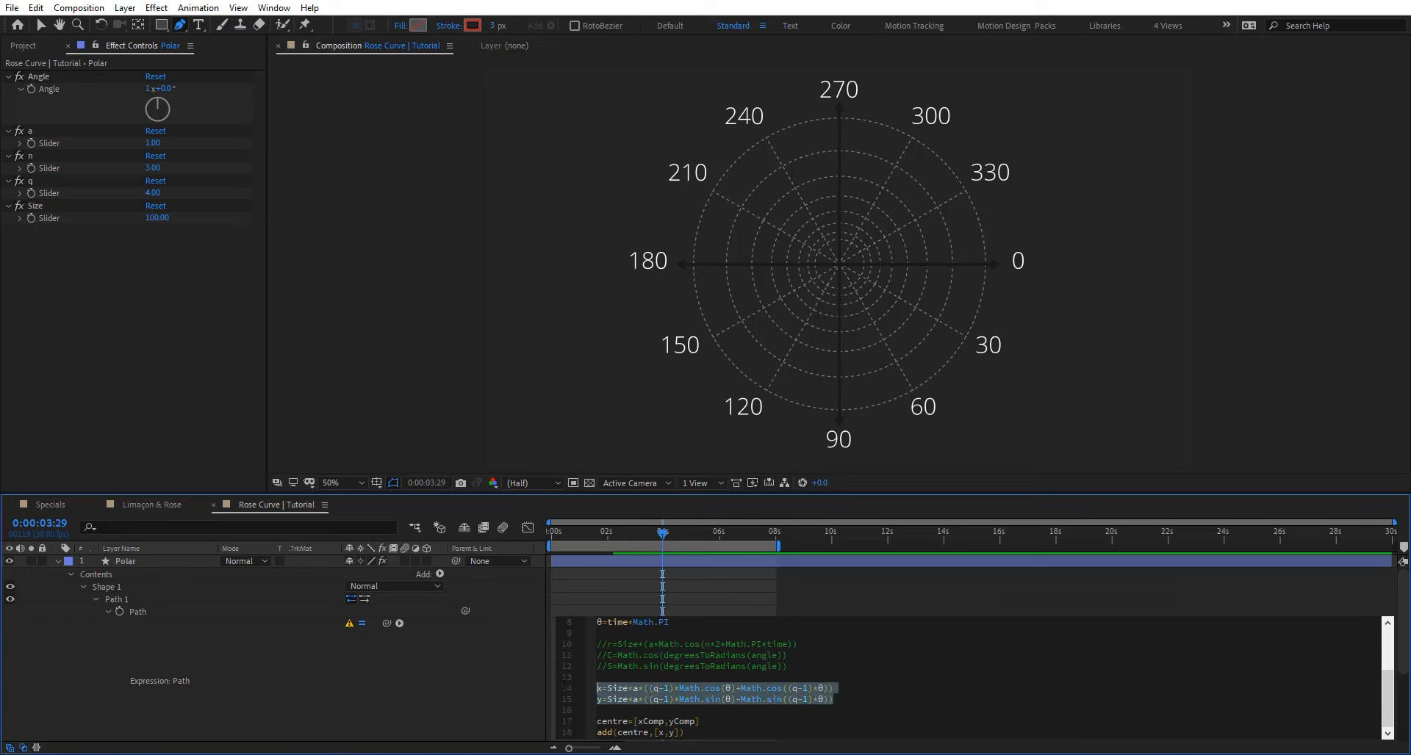
pyautogui.press('BackSpace')
pyautogui.moveTo(685, 732); pyautogui.dragTo(588, 719)
pyautogui.press('BackSpace')
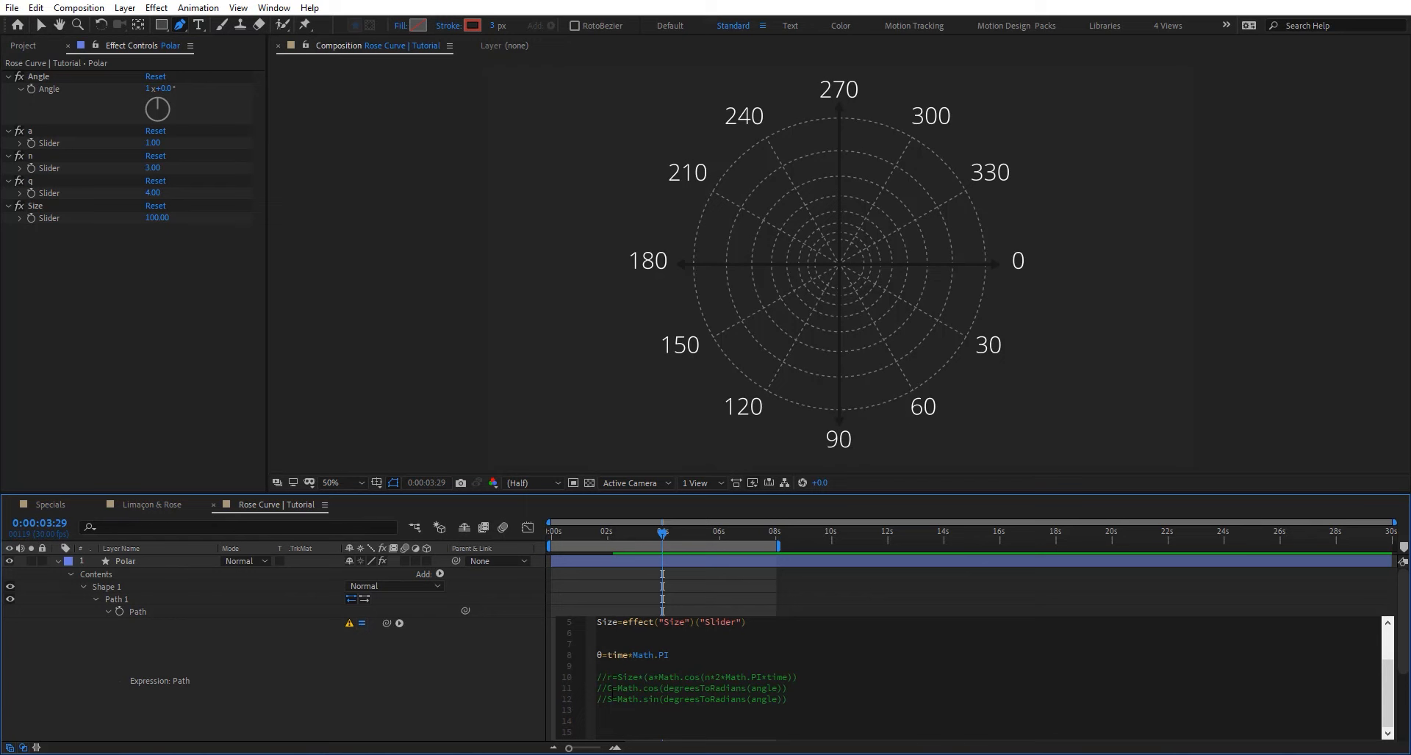
# Uncomment the r, C and S lines in the Path expression and apply the edit.
pyautogui.click(597, 699)
pyautogui.press('Delete')
pyautogui.press('Delete')
pyautogui.click(597, 689)
pyautogui.press('Delete')
pyautogui.press('Delete')
pyautogui.moveTo(608, 678); pyautogui.dragTo(597, 678)
pyautogui.press('BackSpace')
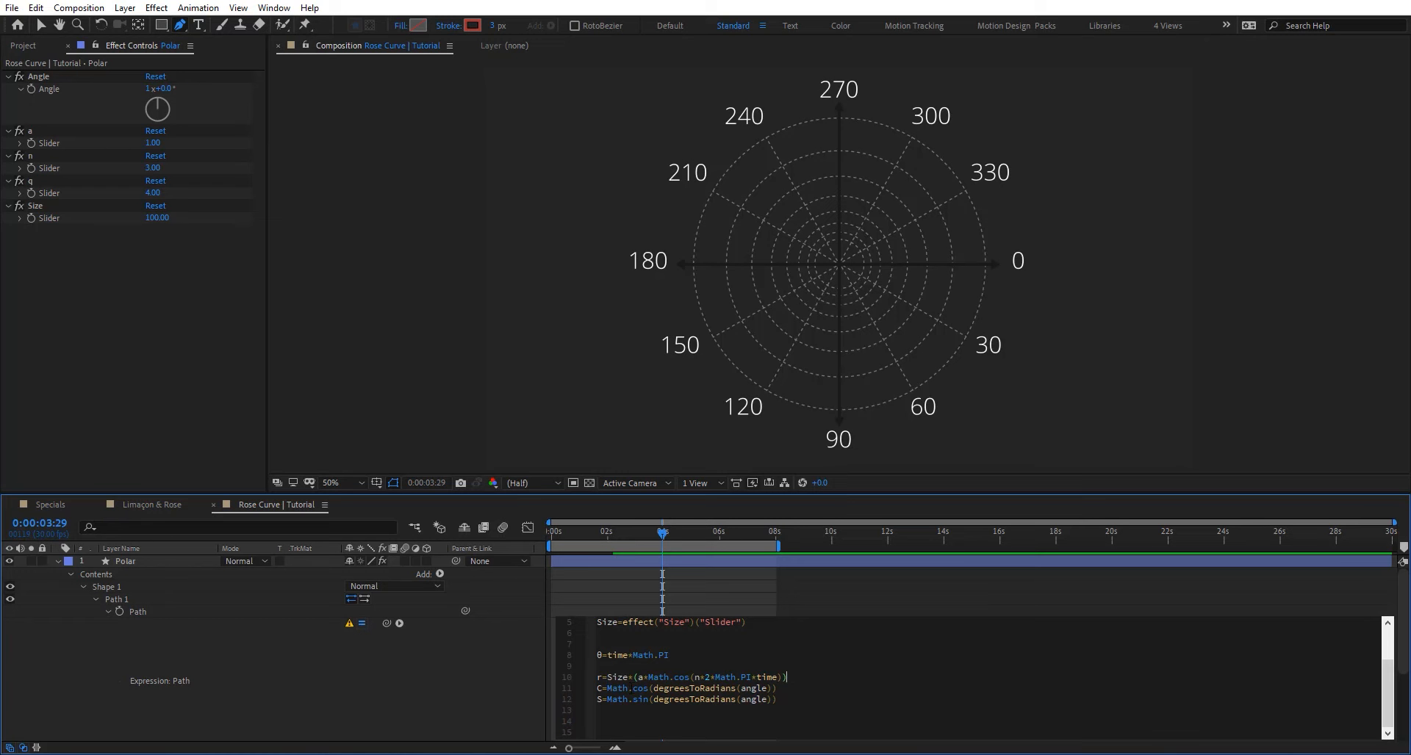
pyautogui.press('KP_Enter')
# Add the line path=content("Shape 1").content("Path 1").path below the Size declaration, linking it to the shape's own Path property.
pyautogui.click(637, 692)
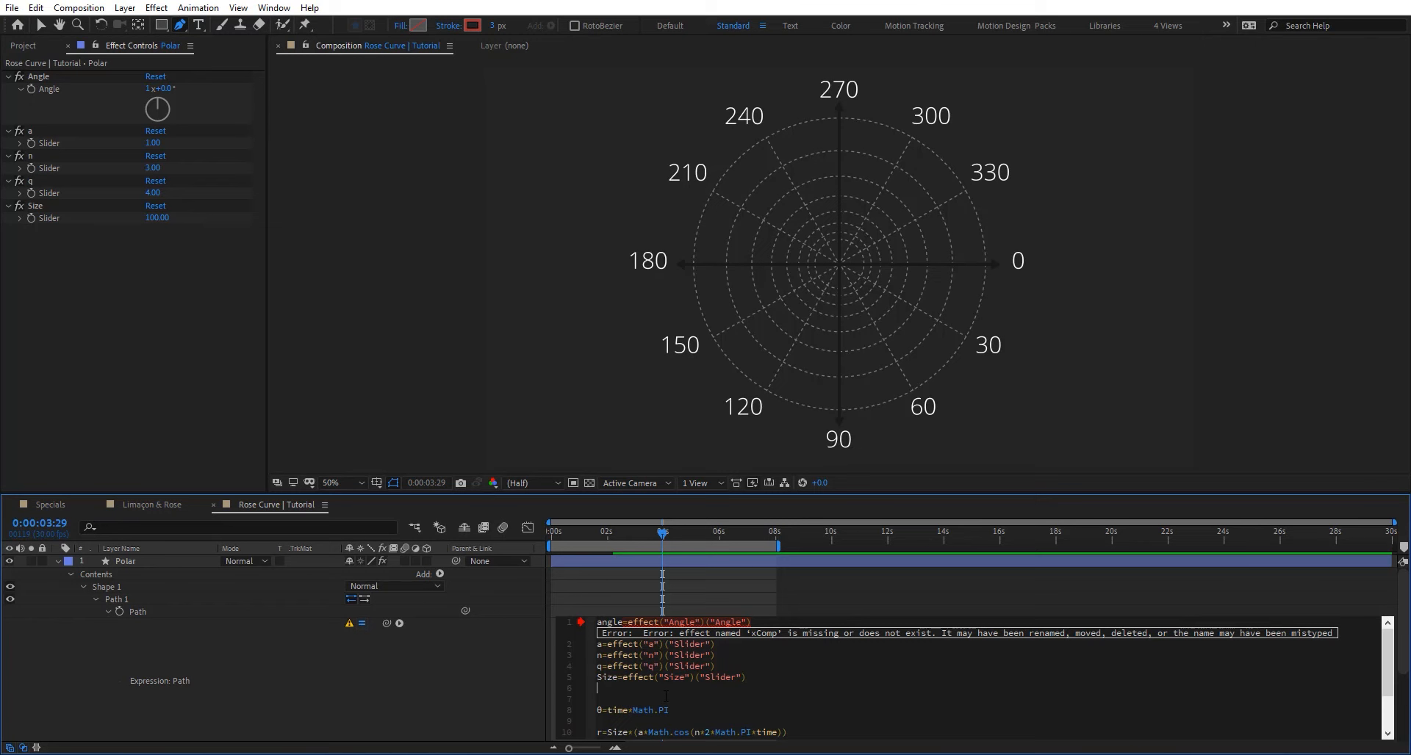
pyautogui.write('path=')
pyautogui.moveTo(375, 624); pyautogui.dragTo(145, 613)
pyautogui.click(641, 681)
pyautogui.click(630, 687)
# Declare an empty array data=[] on a new line below the path variable.
pyautogui.press('Return')
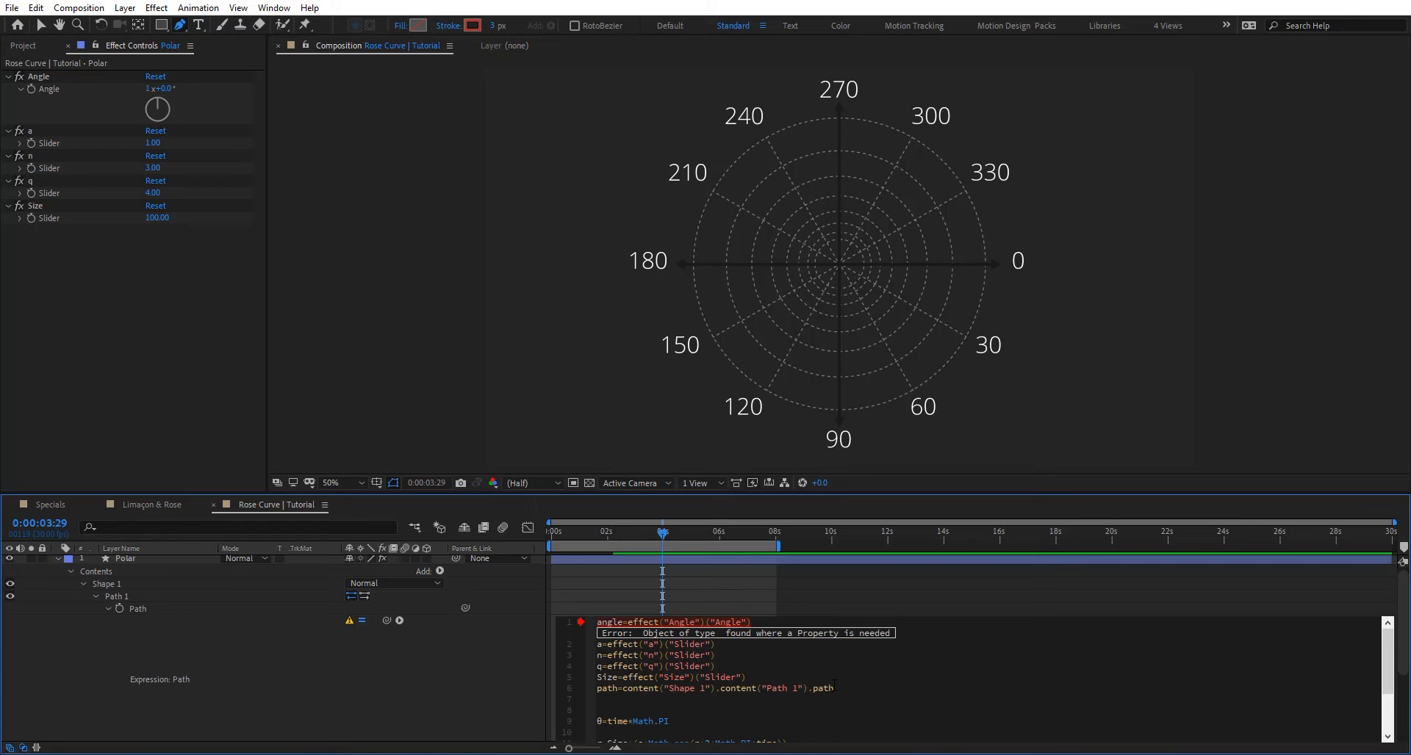
pyautogui.write('data')
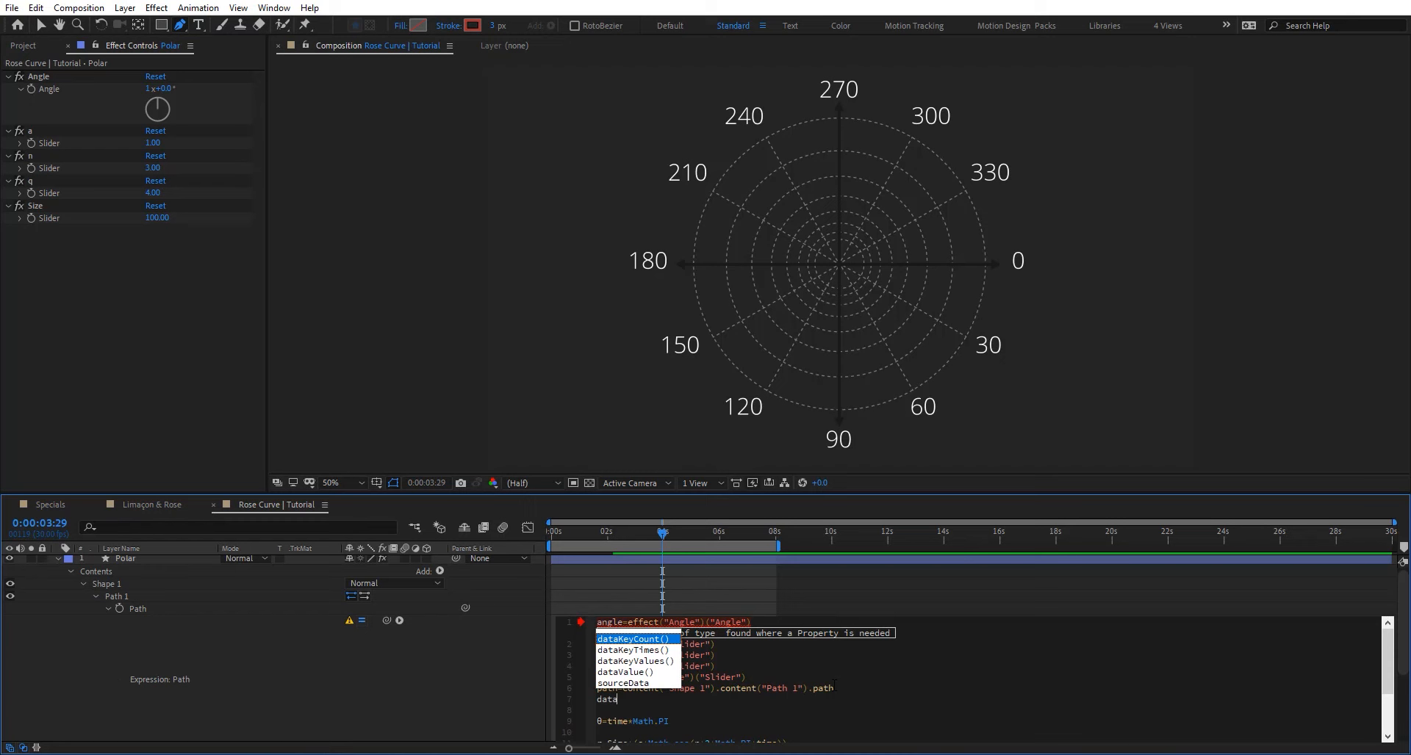
pyautogui.write('=')
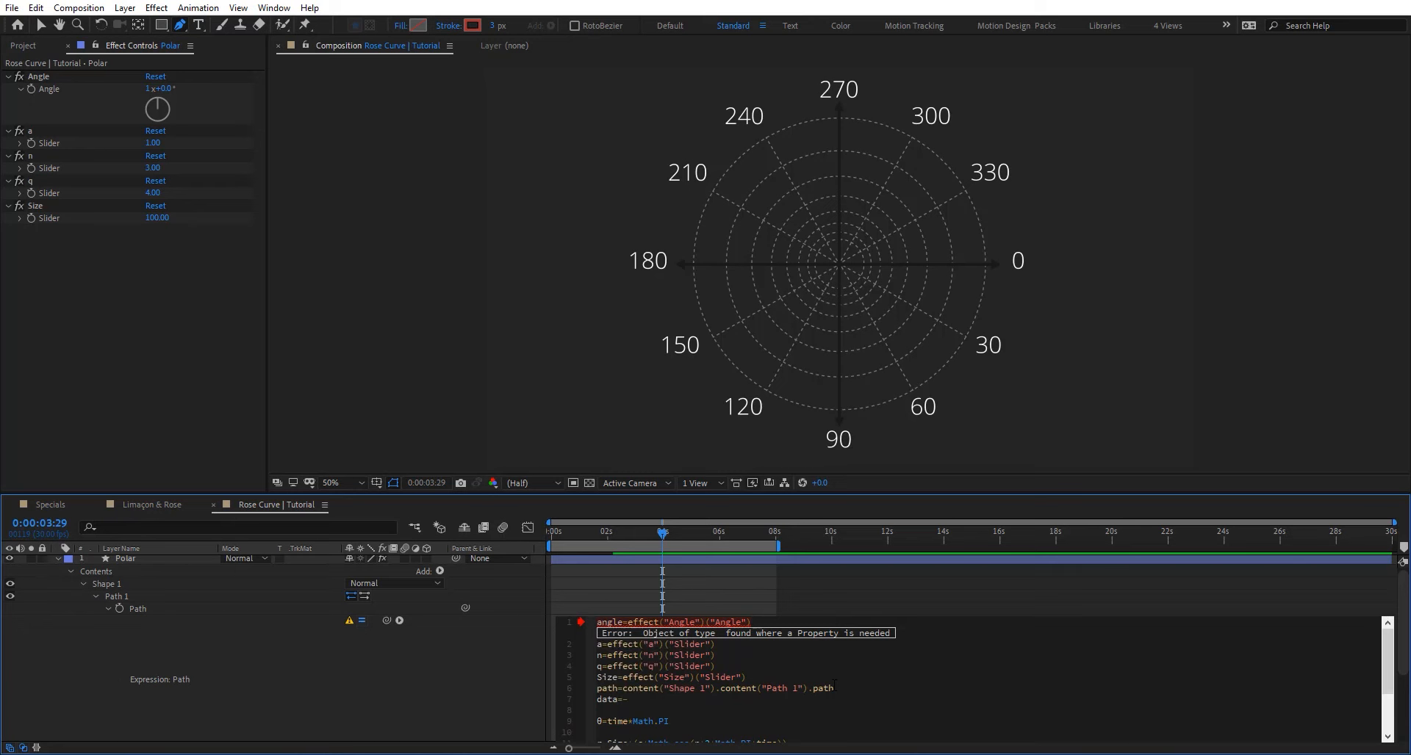
pyautogui.write('[]')
# Write the loop header for(i=0;i<=2*Math.PI;i+=1/n) on a new line below data=[] in the Path expression.
pyautogui.click(646, 710)
pyautogui.write('for')
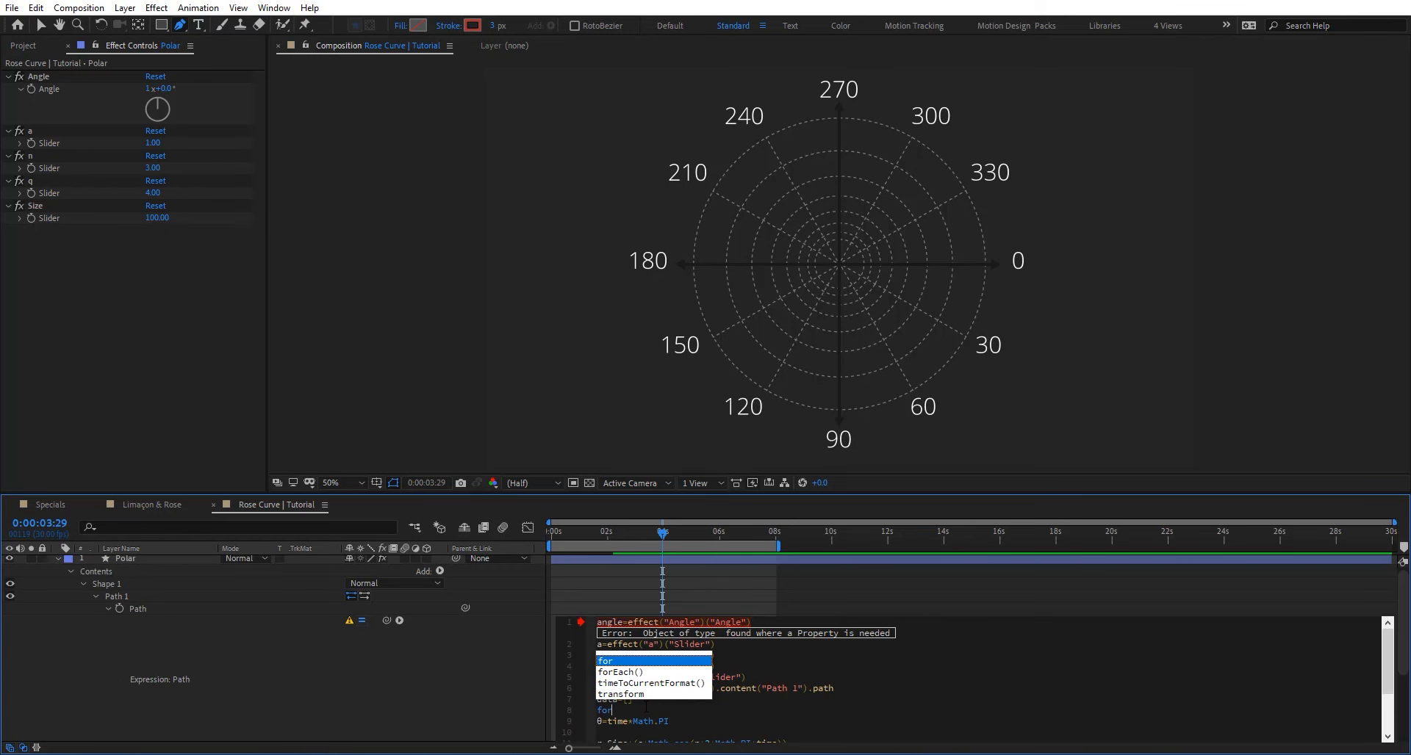
pyautogui.write('(')
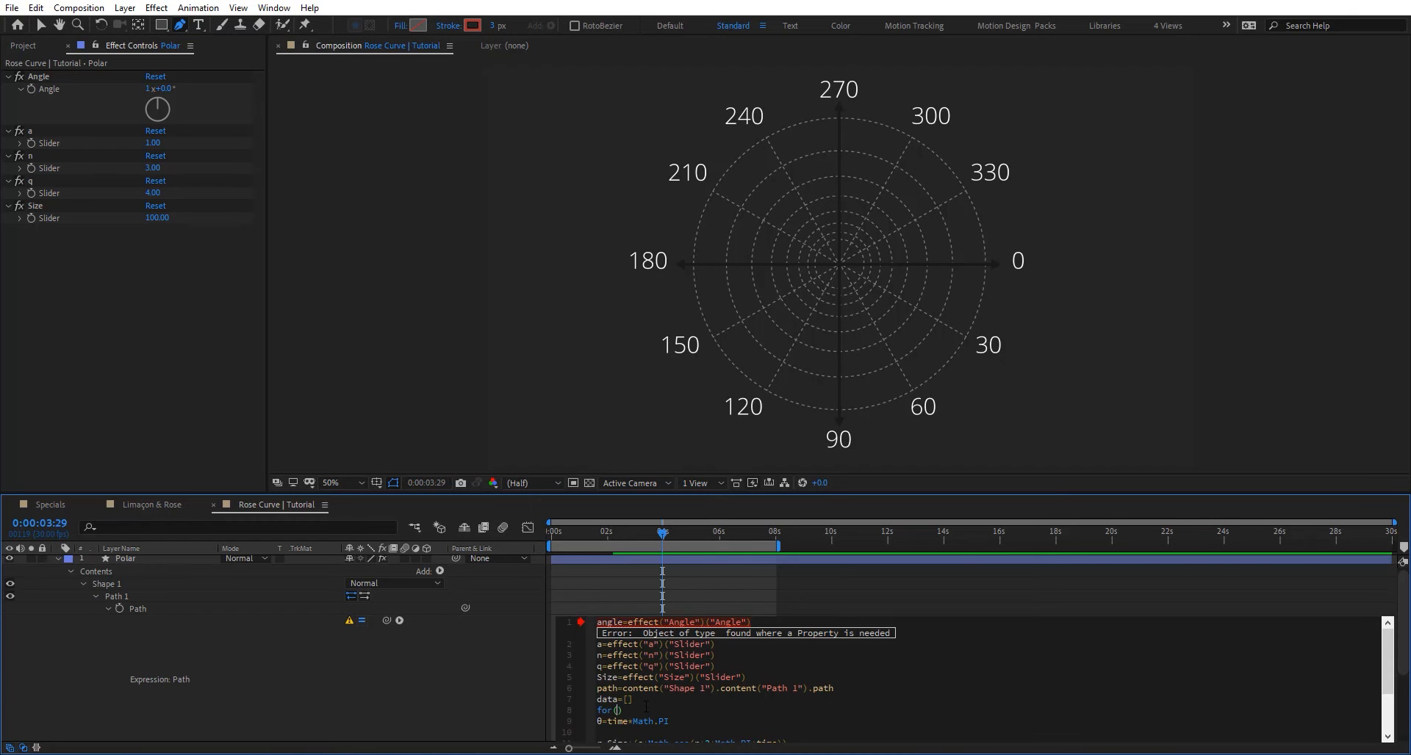
pyautogui.write('i')
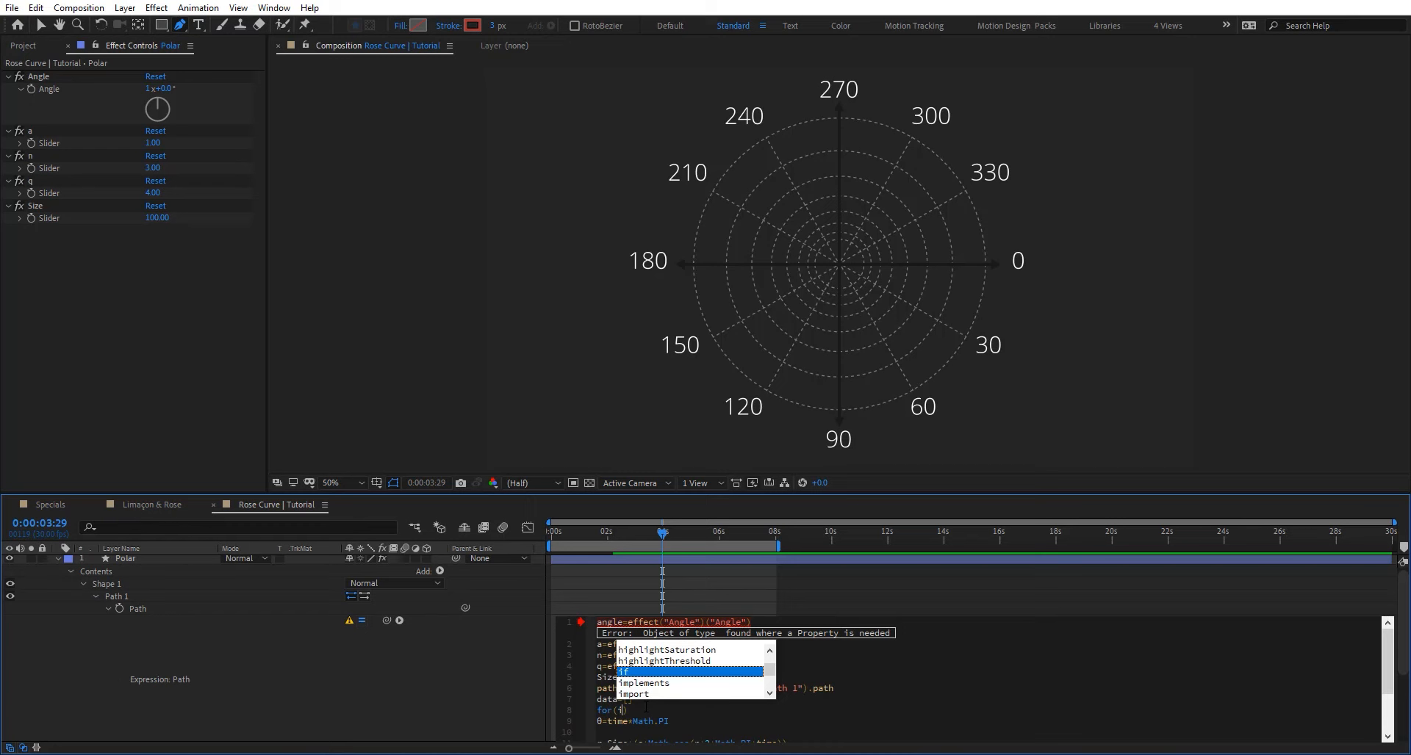
pyautogui.write('=')
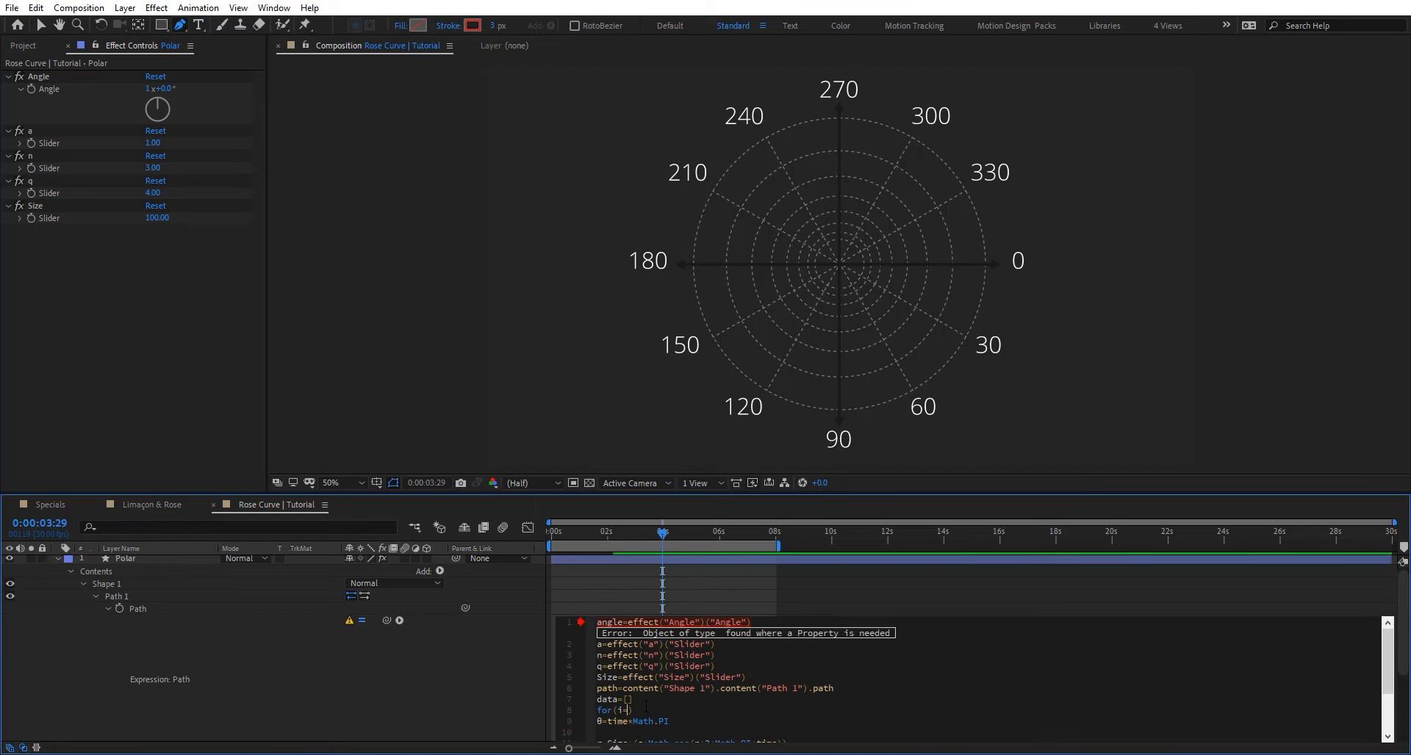
pyautogui.write('0;i<=2*Math')
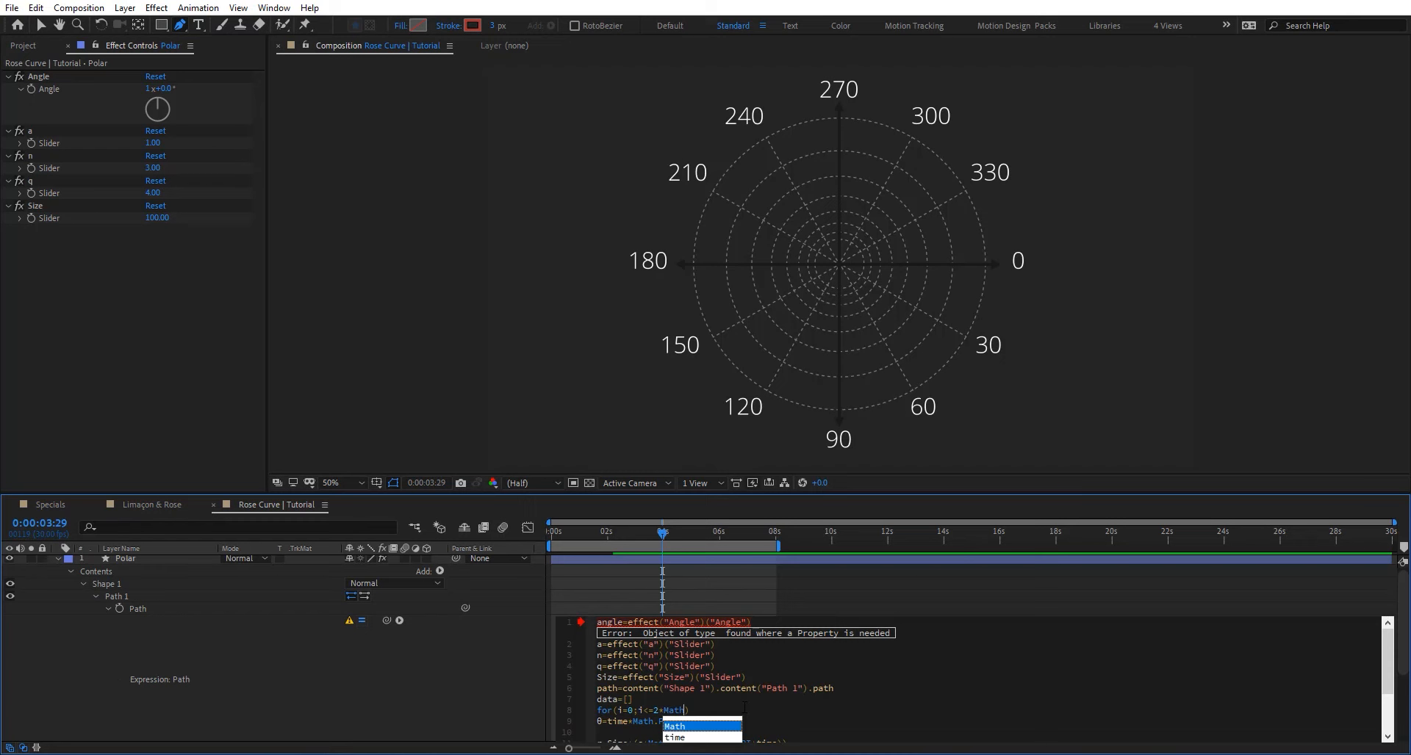
pyautogui.write('.PI')
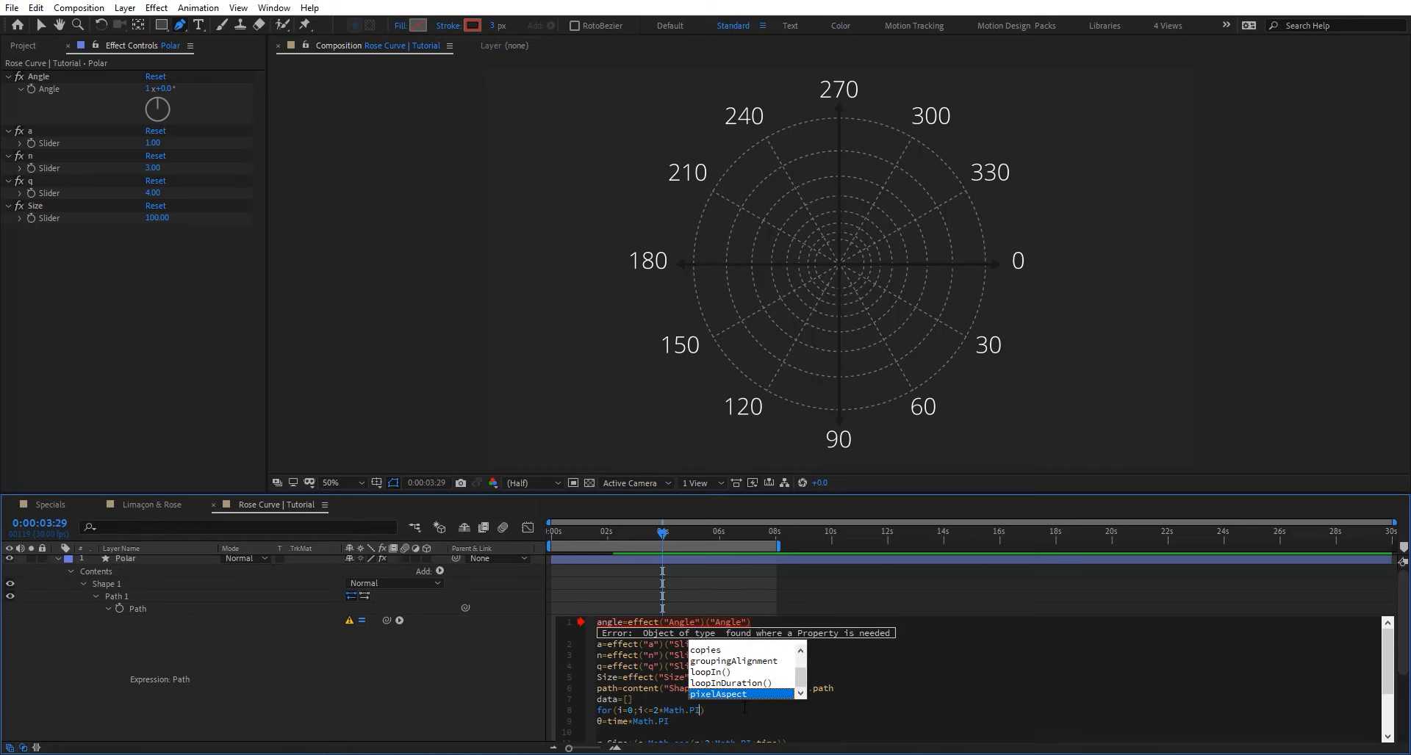
pyautogui.write(';')
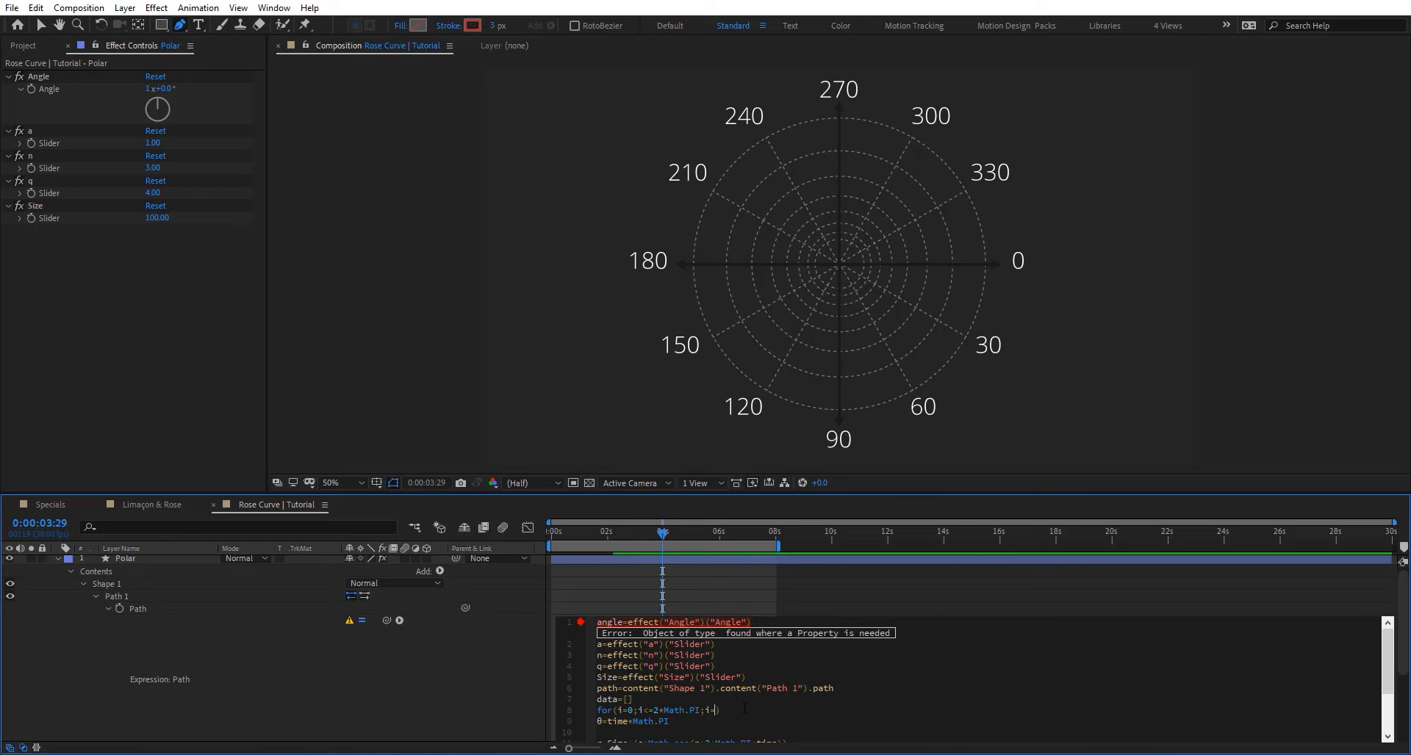
pyautogui.write('i++')
pyautogui.press('BackSpace')
pyautogui.write('=')
pyautogui.write('1/n')
# Rename the n slider effect as "n steps".
pyautogui.click(31, 157)
pyautogui.press('Return')
pyautogui.write('n ste')
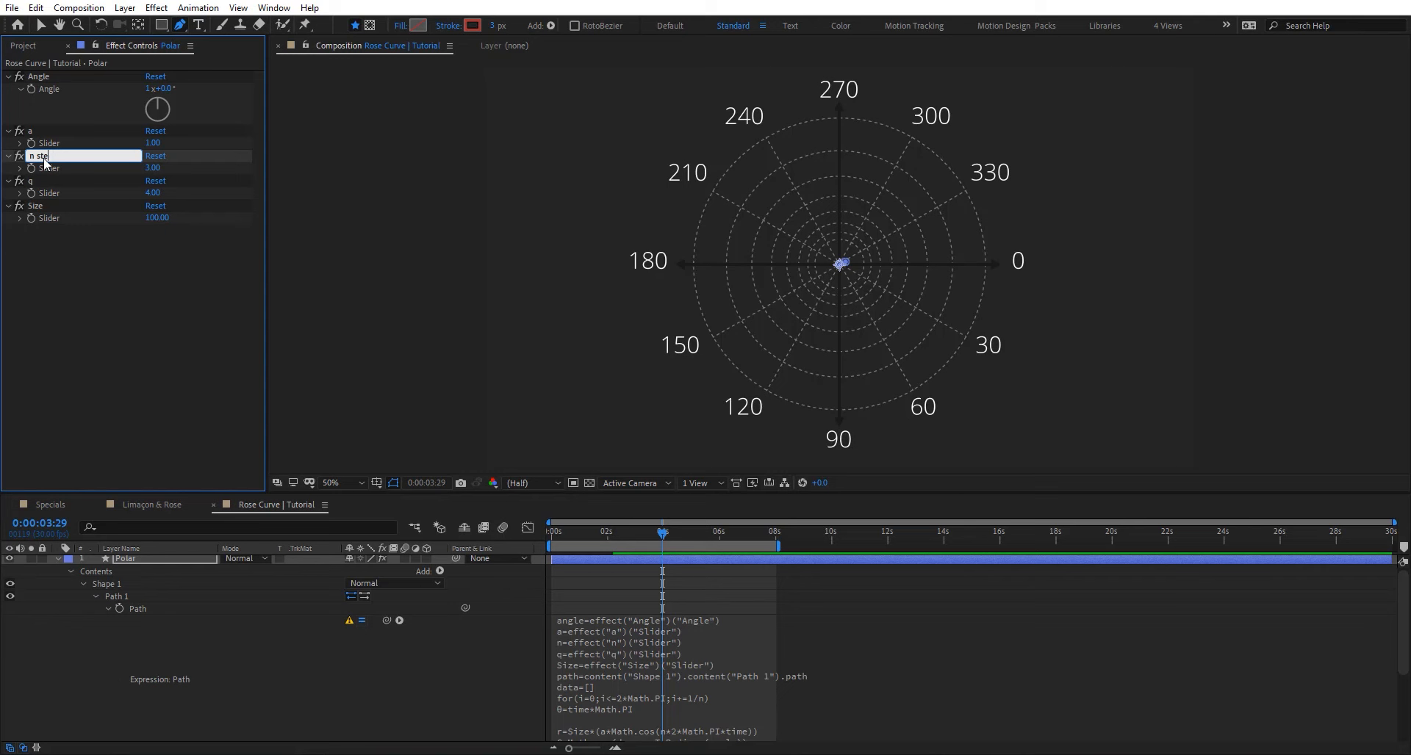
pyautogui.write('sps')
pyautogui.press('Return')
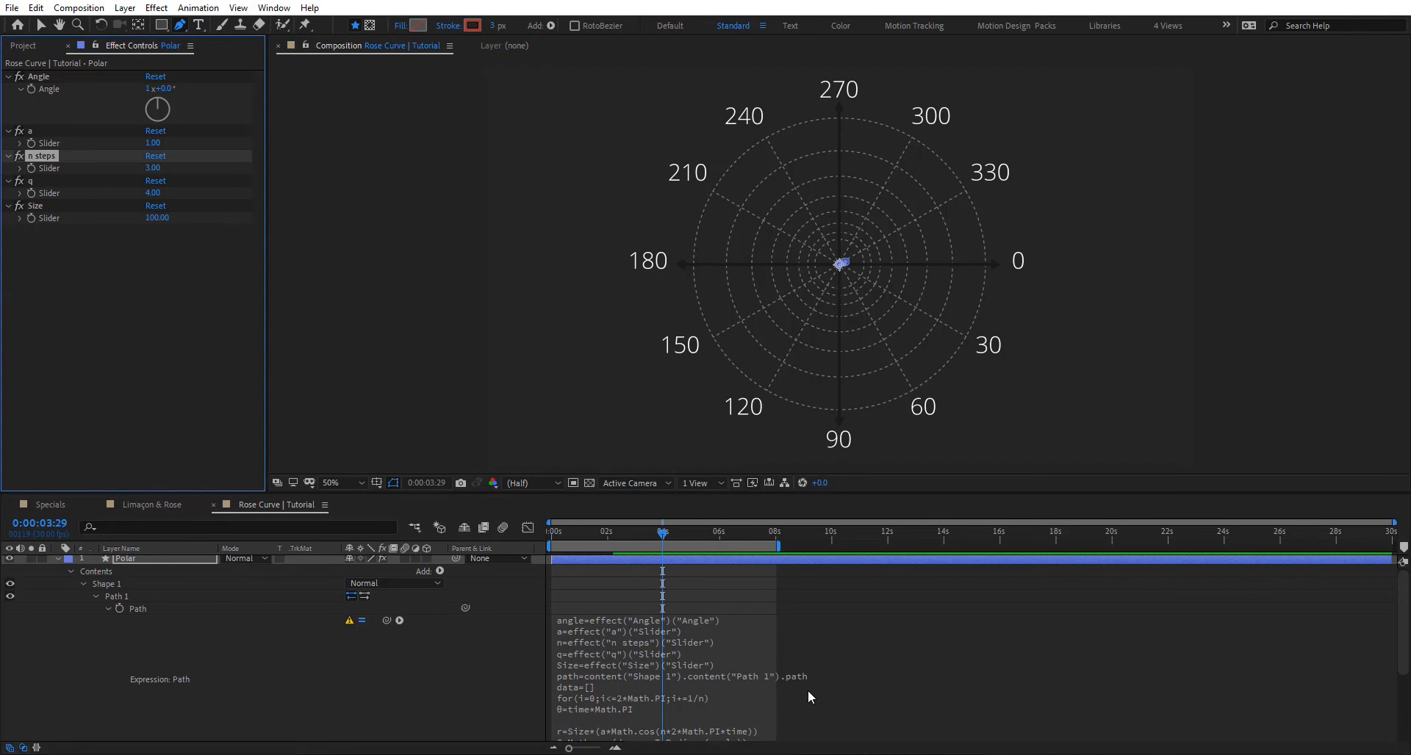
# Add a curly-brace block after the for loop header in the Path expression.
pyautogui.click(663, 700)
pyautogui.click(744, 708)
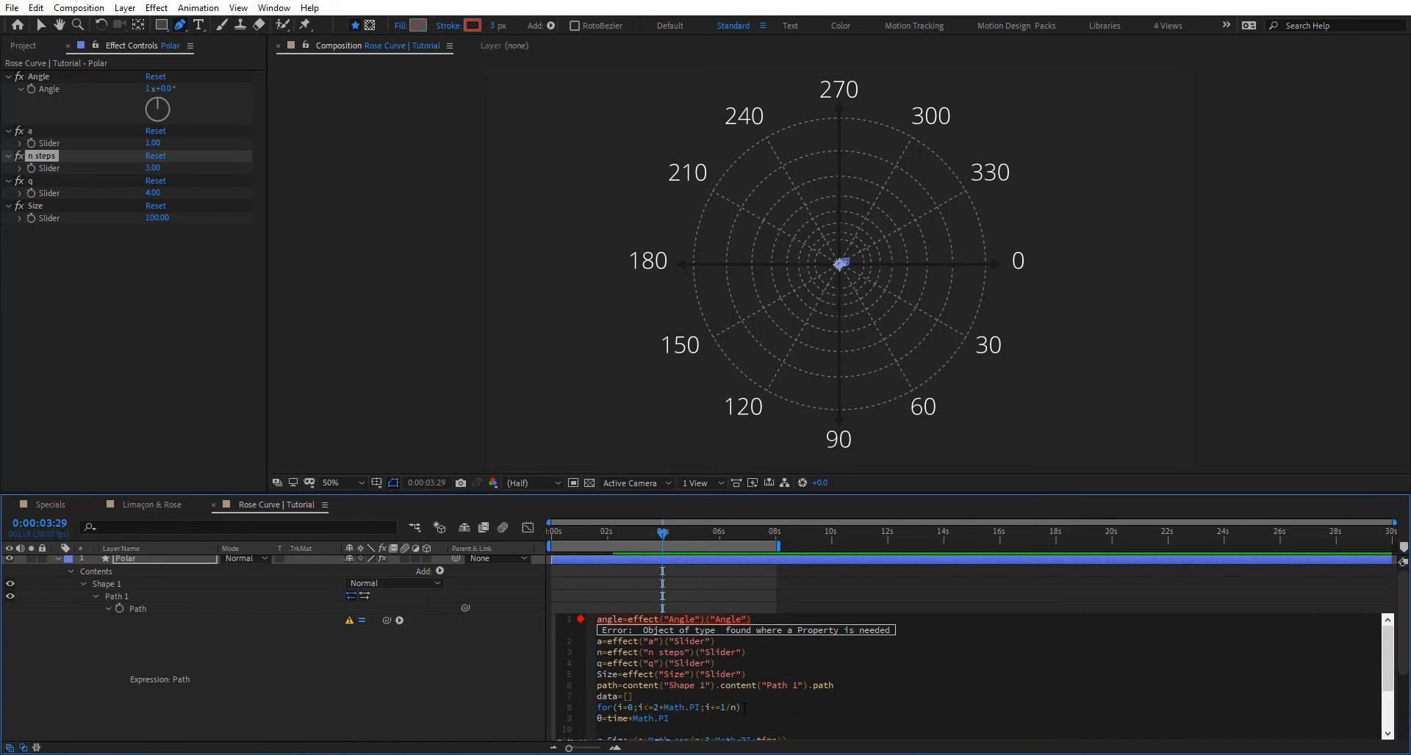
pyautogui.write('{')
pyautogui.press('Return')
# Change the θ line to θ=i*2*Math.PI, replacing time with the loop variable.
pyautogui.scroll(-3, 661, 683)
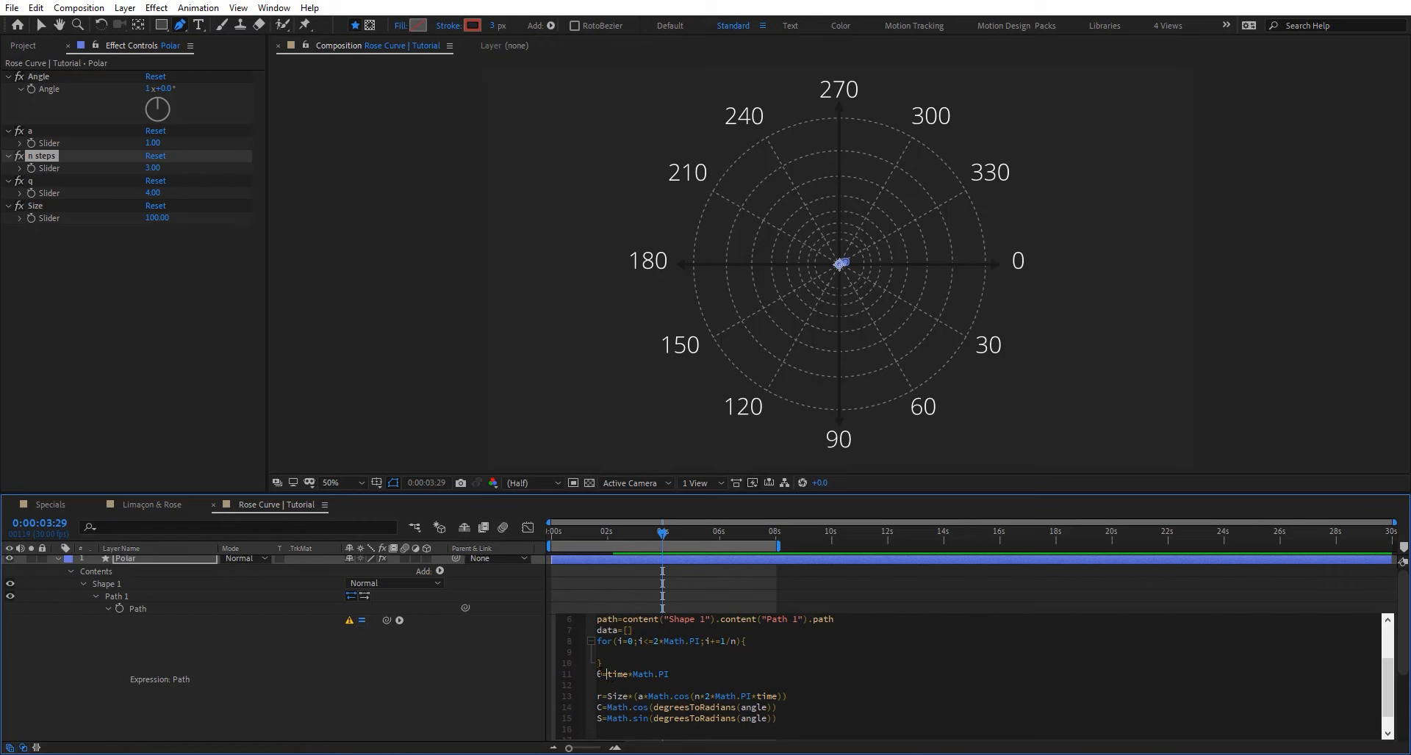
pyautogui.click(608, 675)
pyautogui.write('i*')
pyautogui.doubleClick(627, 675)
pyautogui.press('BackSpace')
pyautogui.write('*2')
# Replace the cosine argument in the r line with q*θ, giving r=Size*(a*Math.cos(q*θ)).
pyautogui.moveTo(602, 675); pyautogui.dragTo(596, 676)
pyautogui.hotkey('ctrl', 'c')
pyautogui.moveTo(779, 696); pyautogui.dragTo(695, 696)
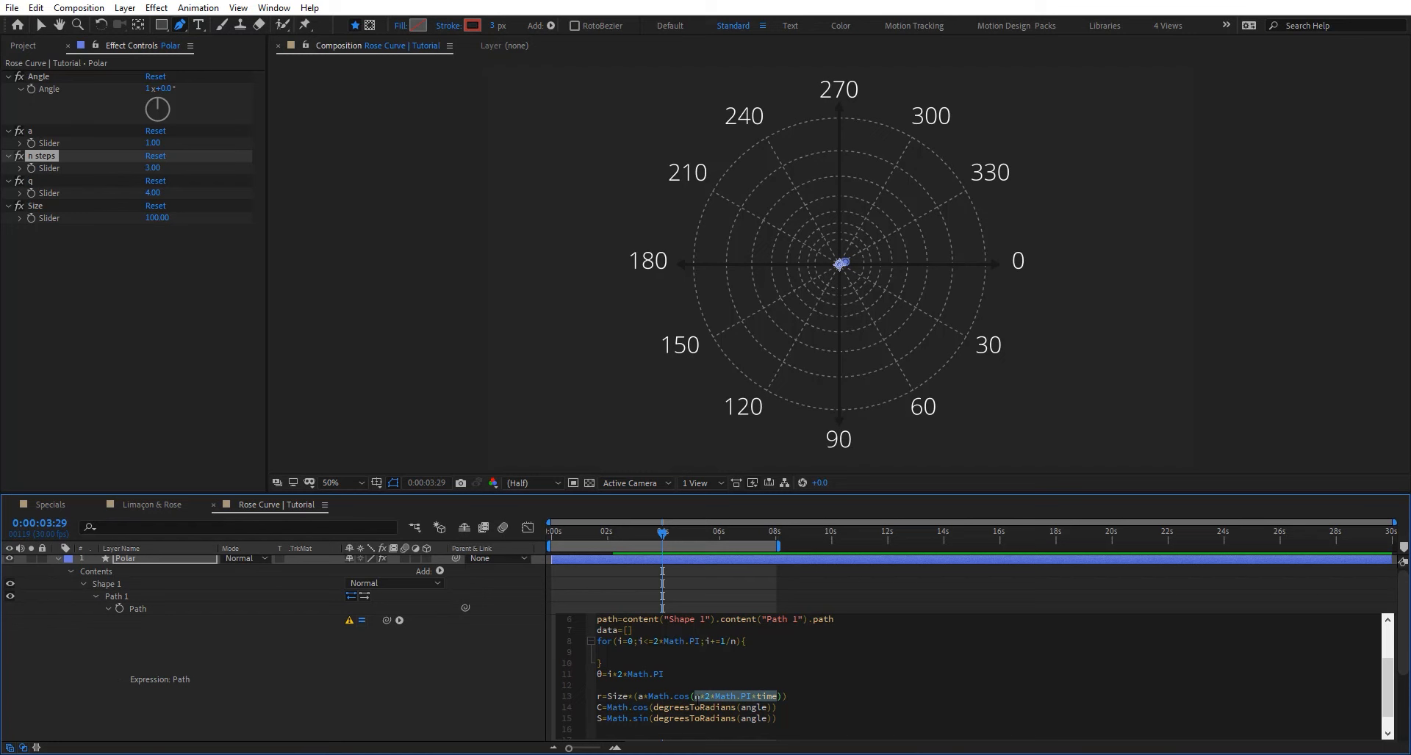
pyautogui.hotkey('ctrl', 'v')
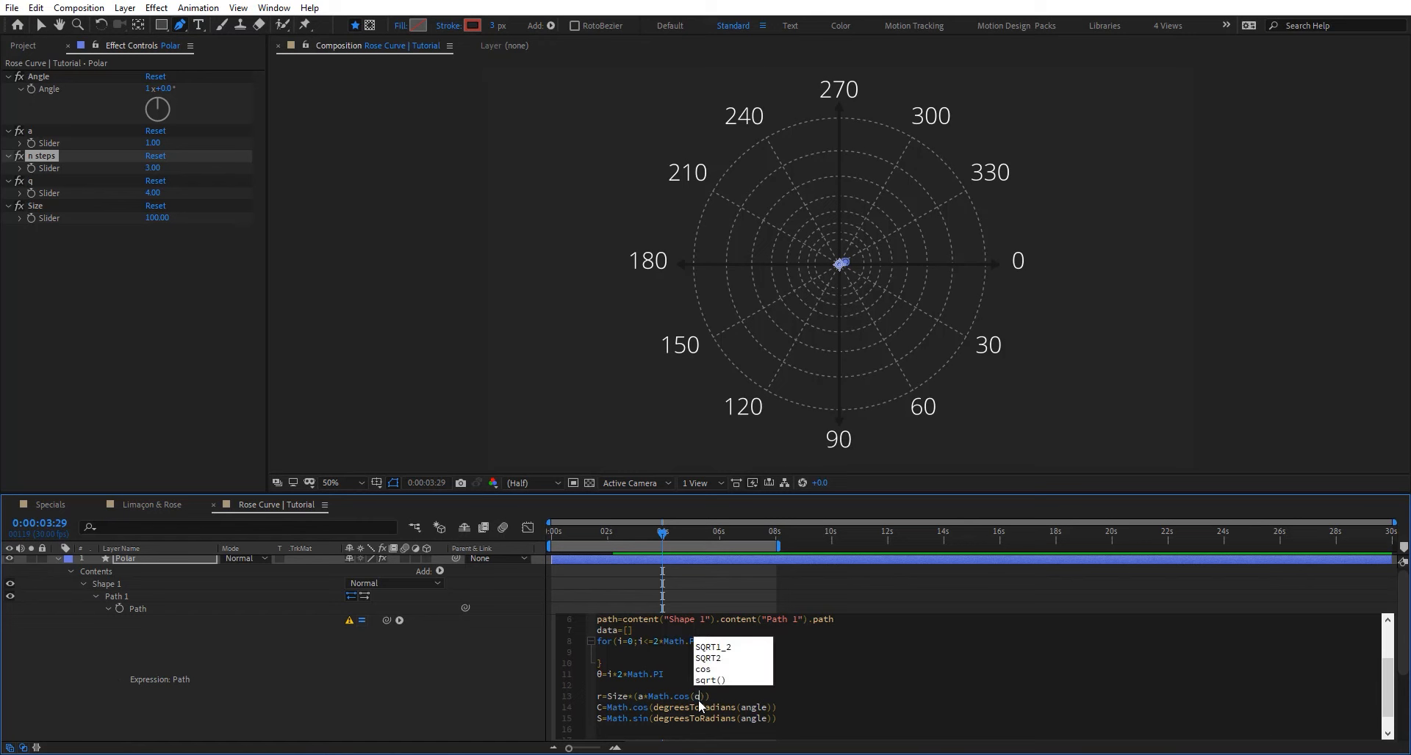
pyautogui.click(696, 697)
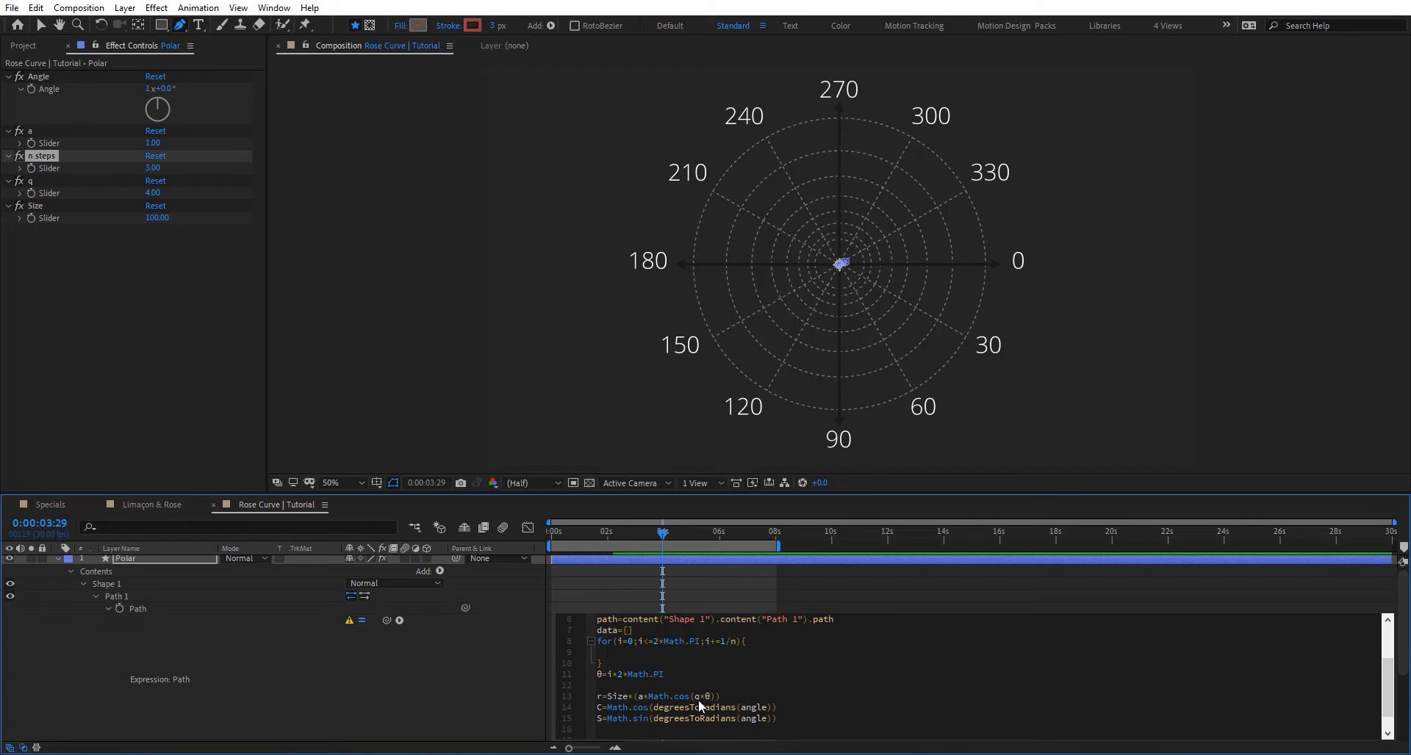
pyautogui.write('q*')
# Replace degreesToRadians(angle) with θ in both the C=Math.cos and S=Math.sin lines.
pyautogui.moveTo(648, 708); pyautogui.dragTo(772, 707)
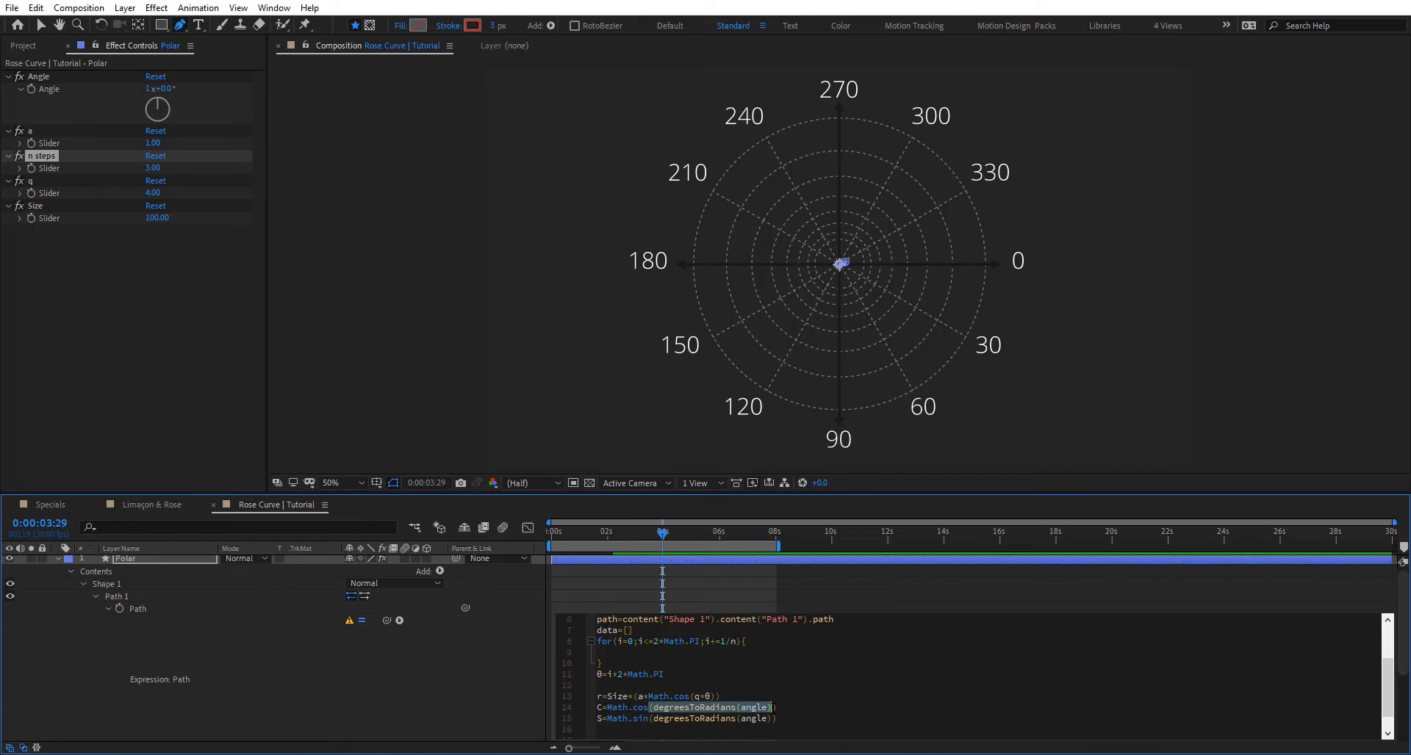
pyautogui.tripleClick(771, 709)
pyautogui.click(772, 709)
pyautogui.write(')')
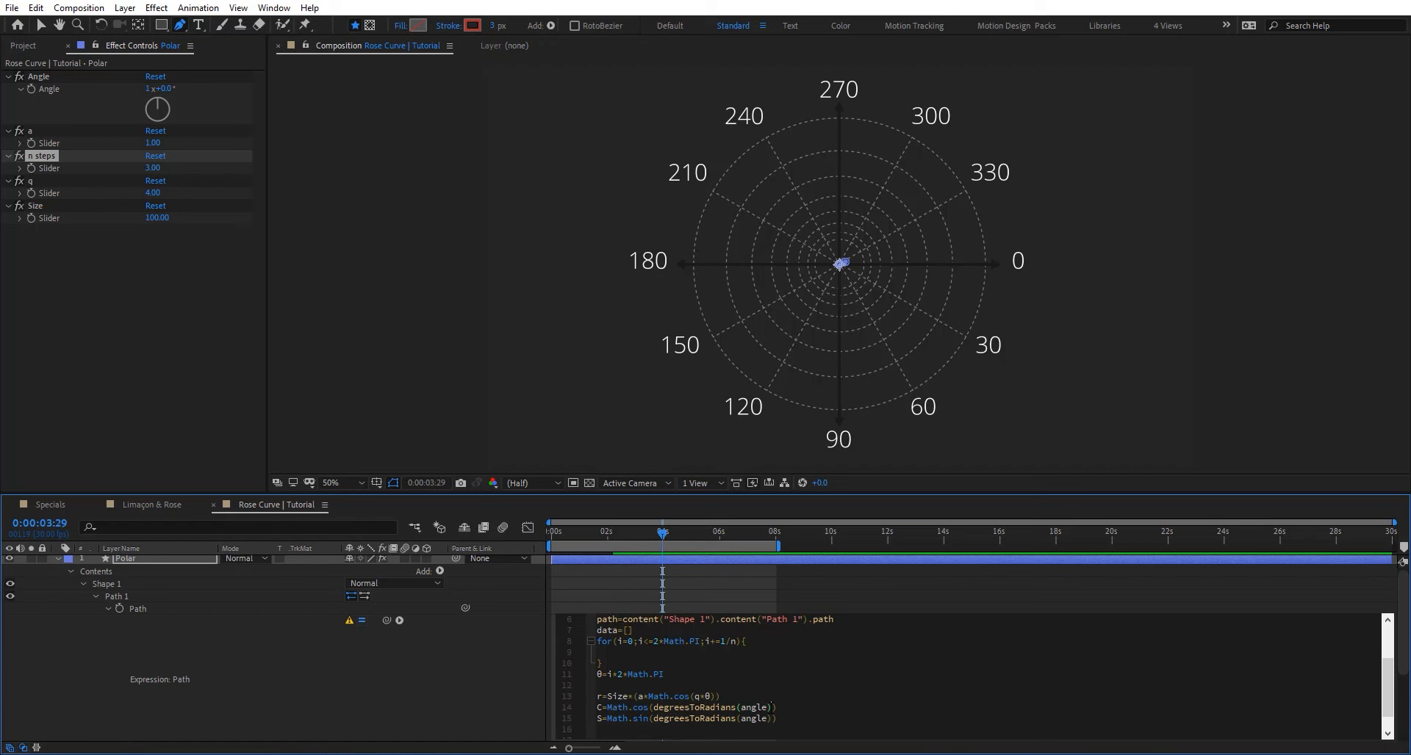
pyautogui.moveTo(771, 708); pyautogui.dragTo(667, 709)
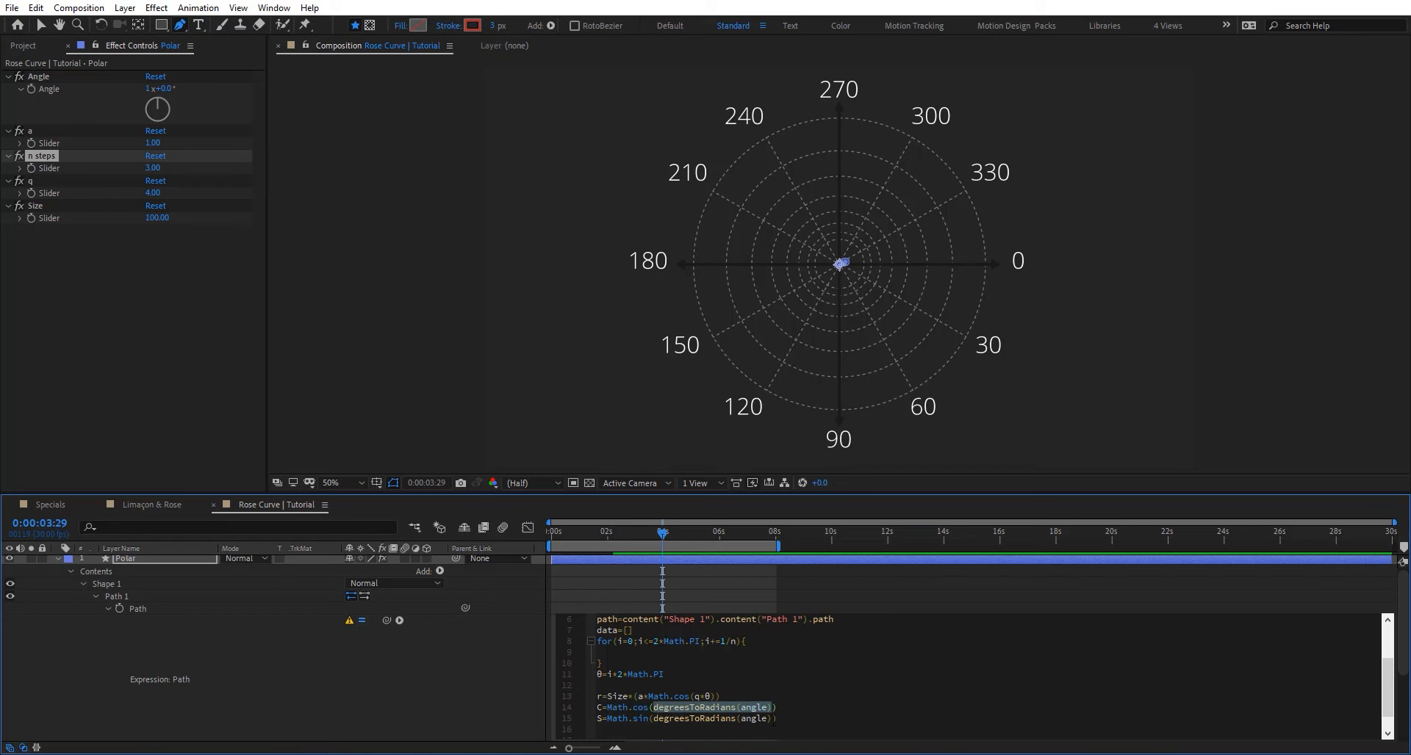
pyautogui.doubleClick(599, 674)
pyautogui.hotkey('ctrl', 'c')
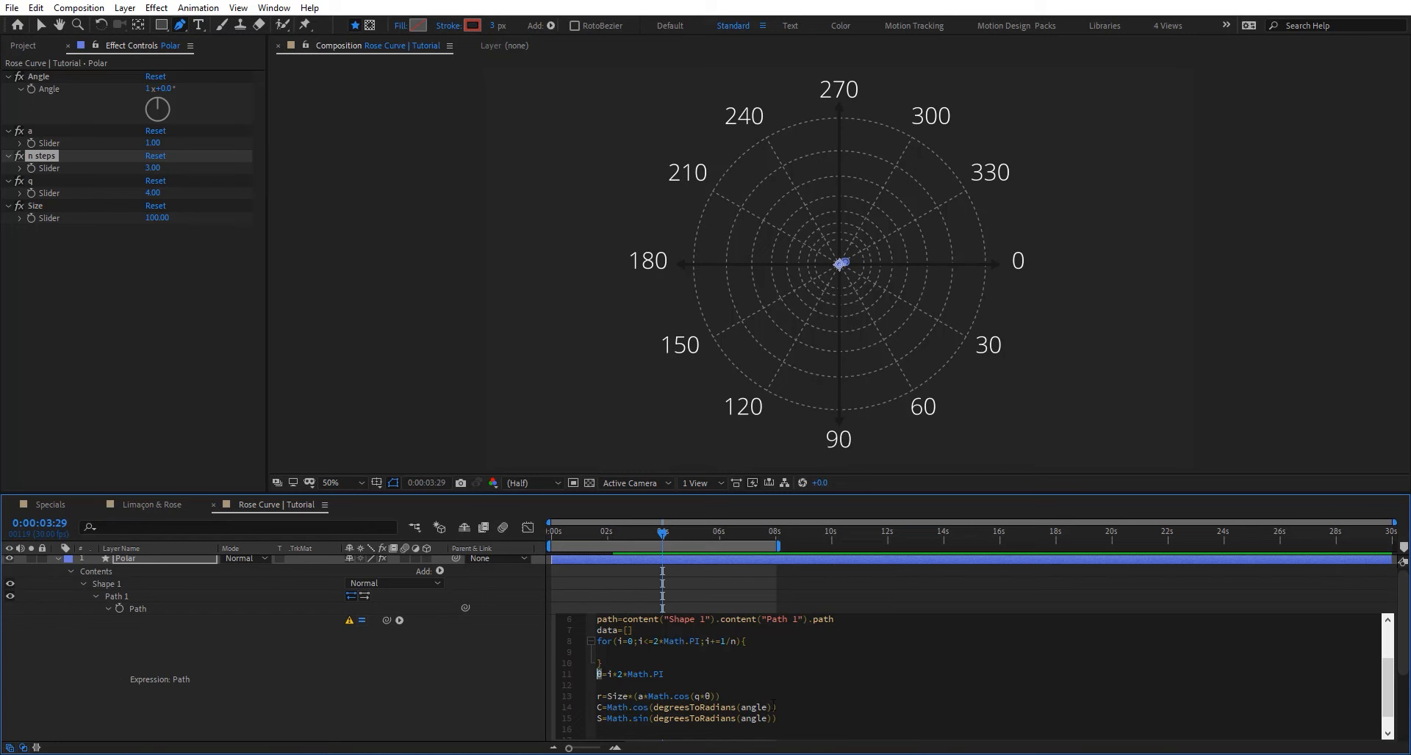
pyautogui.moveTo(775, 708); pyautogui.dragTo(652, 707)
pyautogui.hotkey('ctrl', 'v')
pyautogui.moveTo(776, 719); pyautogui.dragTo(650, 719)
pyautogui.hotkey('ctrl', 'v')
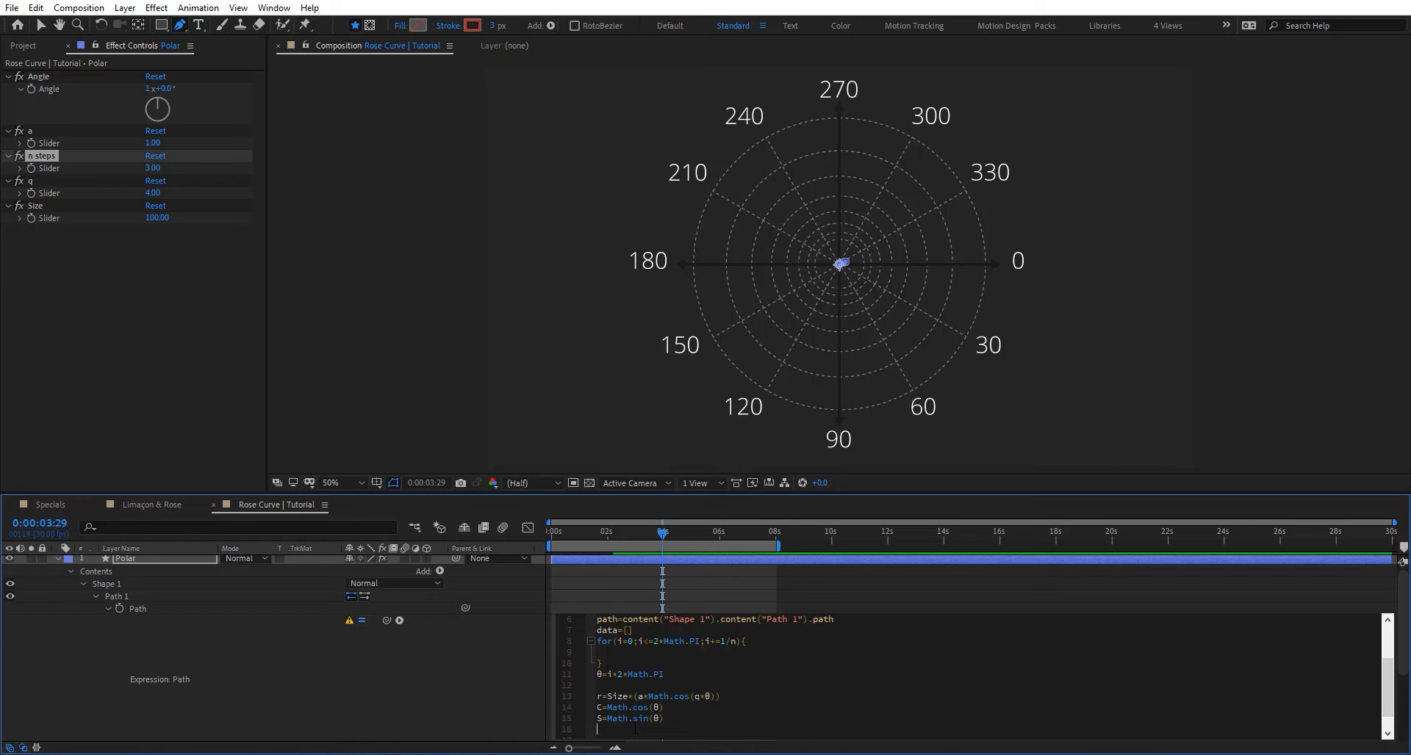
# Add the coordinate lines x=r*C and y=r*S below the S line.
pyautogui.press('Return')
pyautogui.write('x')
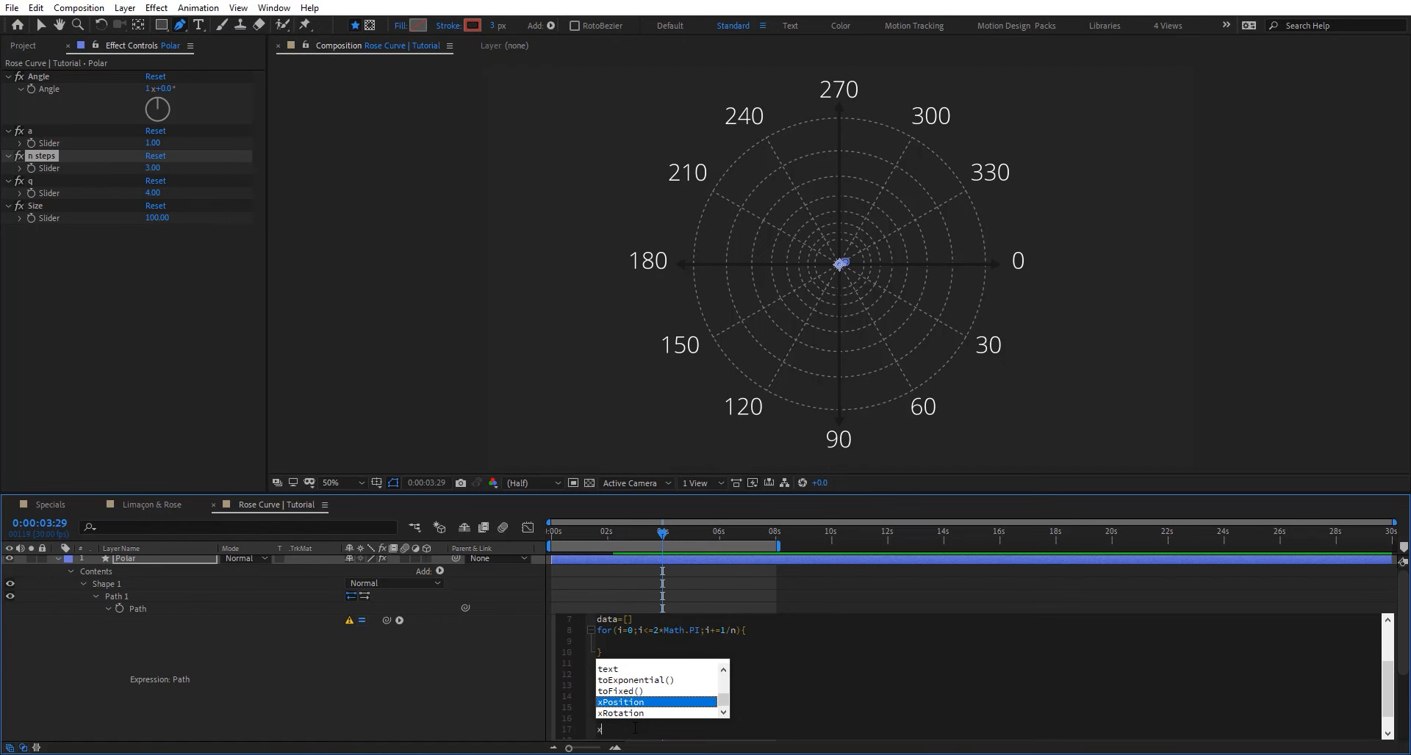
pyautogui.write('=r')
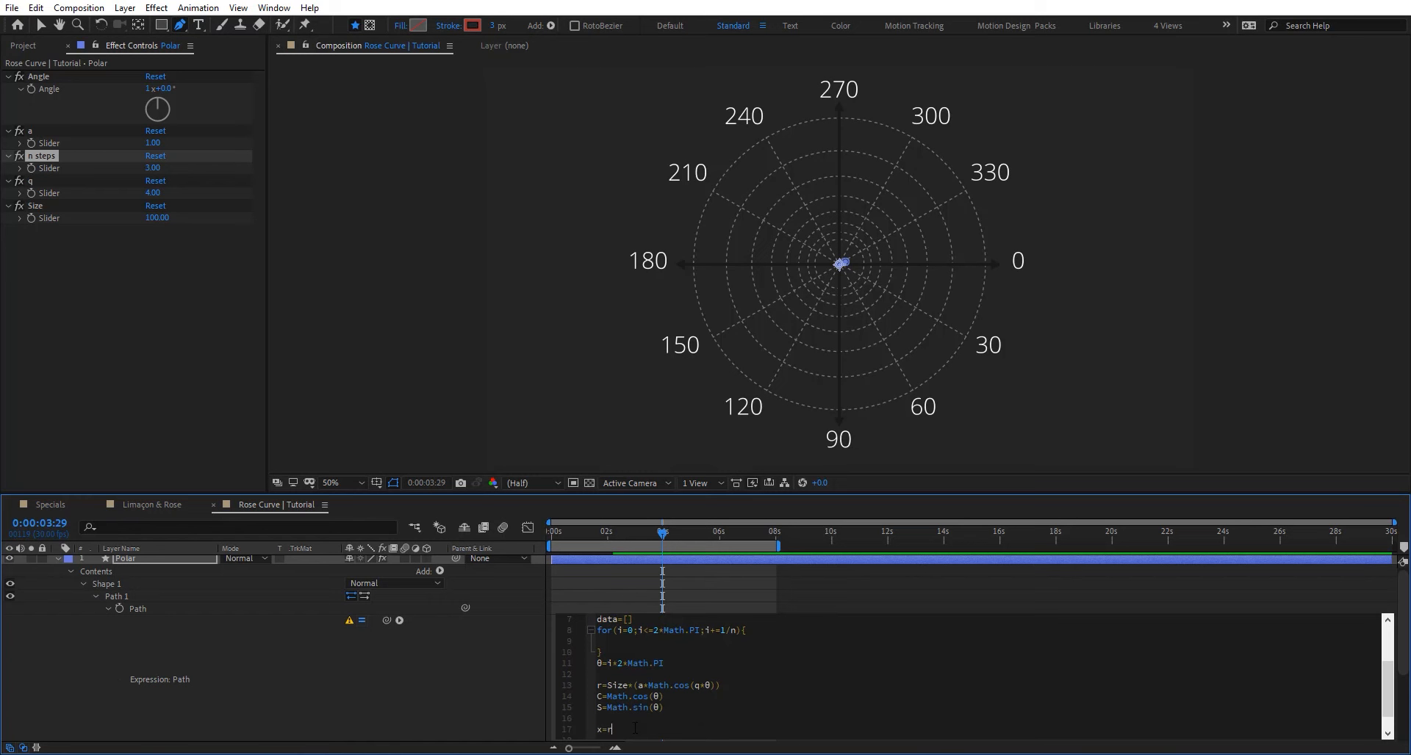
pyautogui.write('*C')
pyautogui.press('Return')
pyautogui.write('y=')
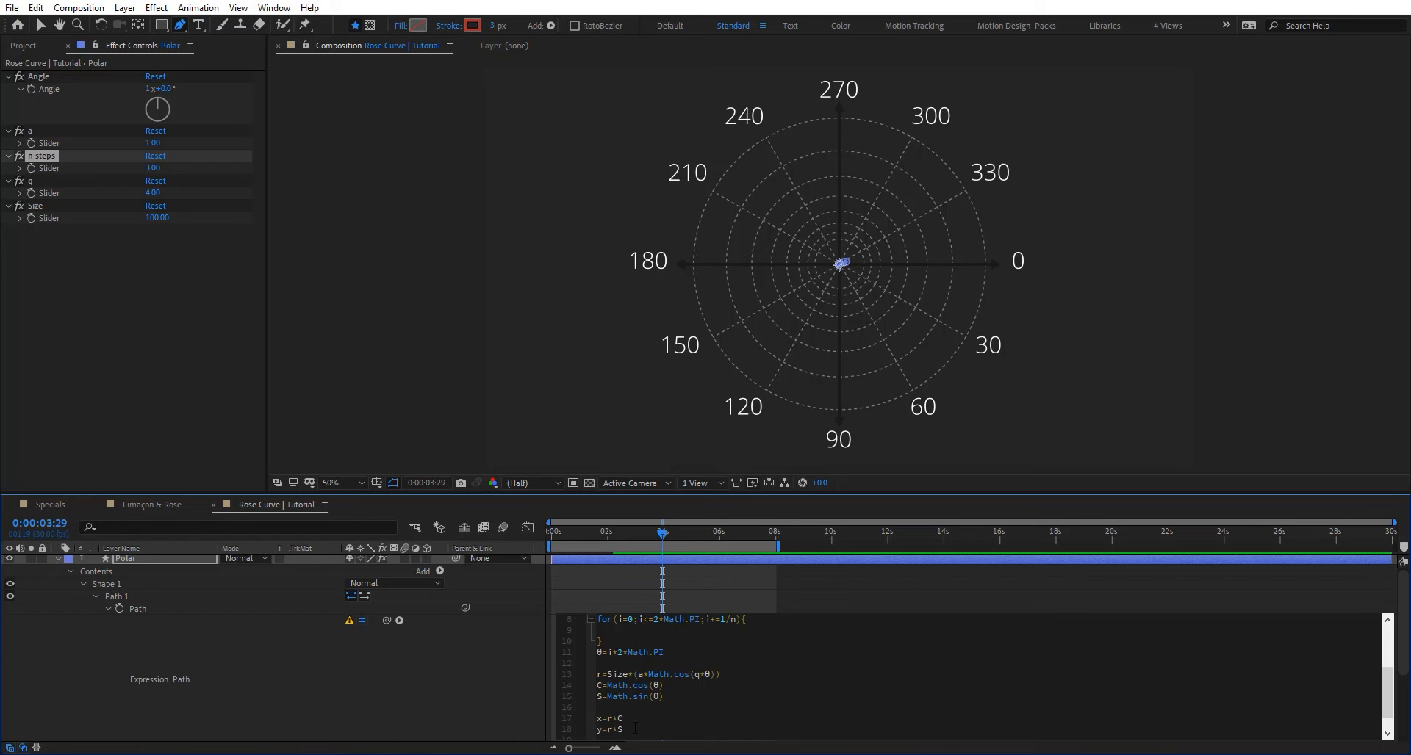
pyautogui.press('Return')
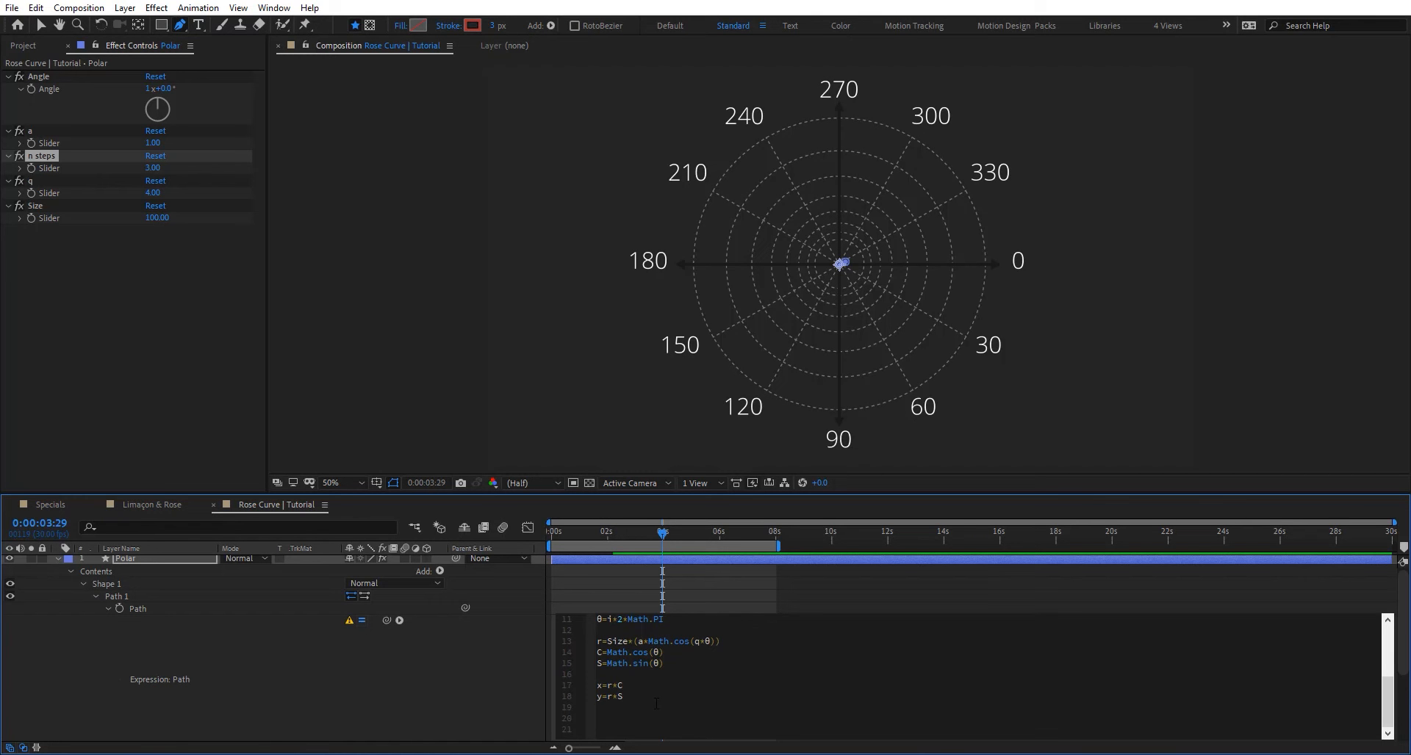
# Add the line data.push([x,y]); below the y line, ending it with a closing curly brace.
pyautogui.write('data')
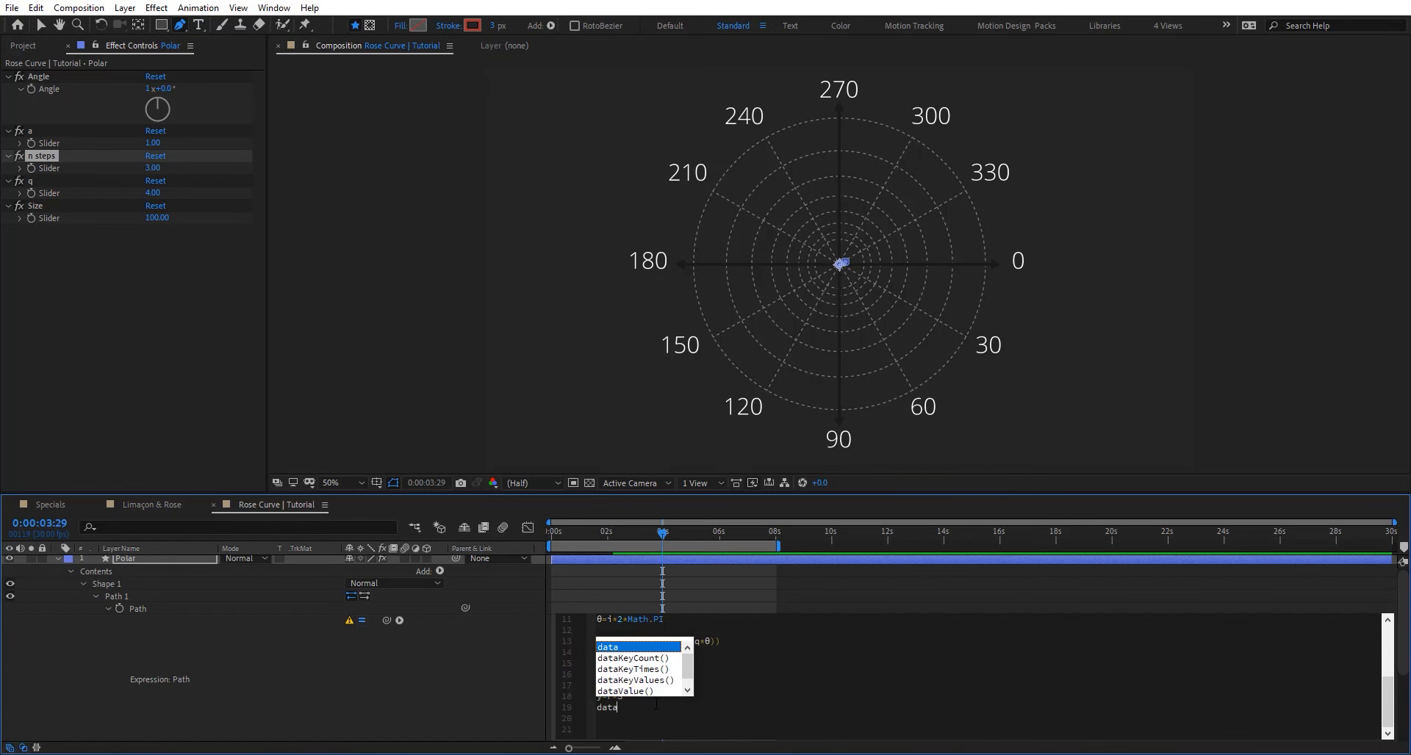
pyautogui.write('.pu')
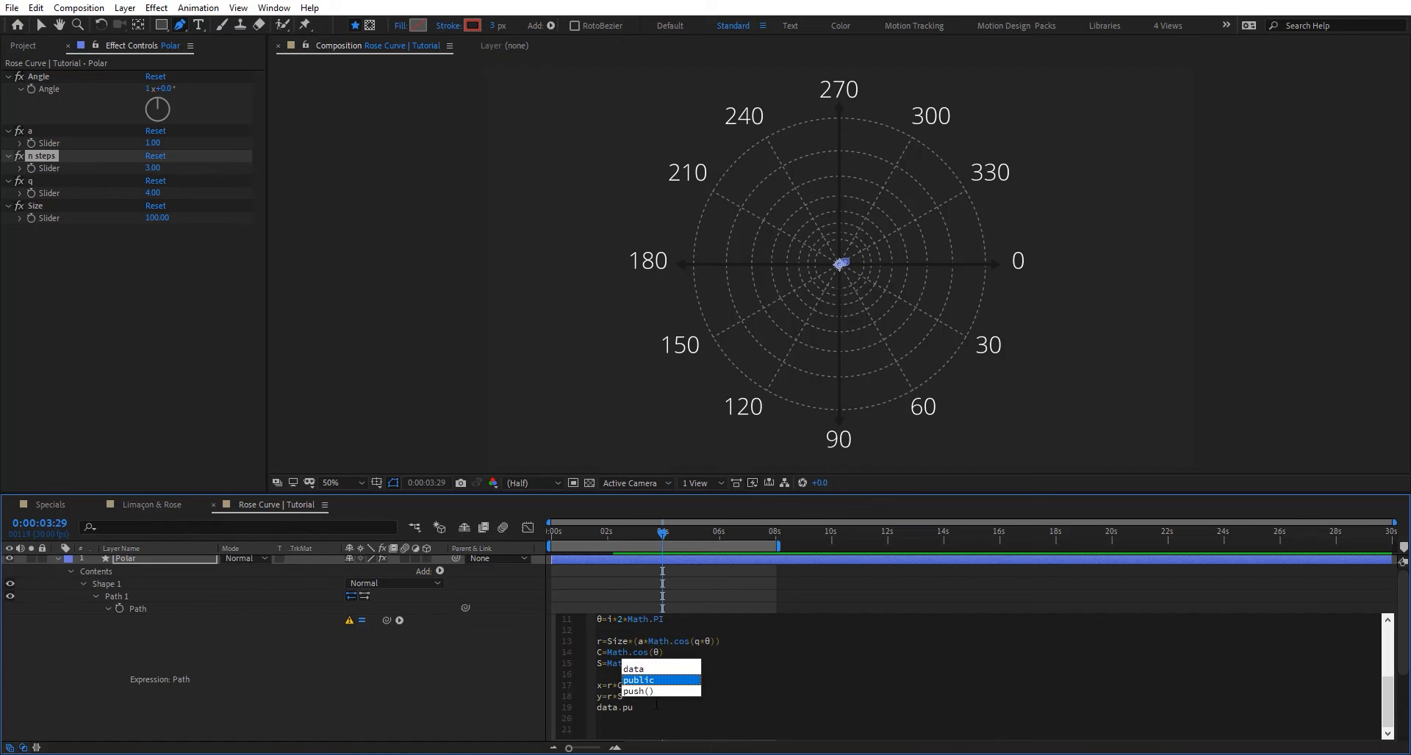
pyautogui.write('s')
pyautogui.press('Return')
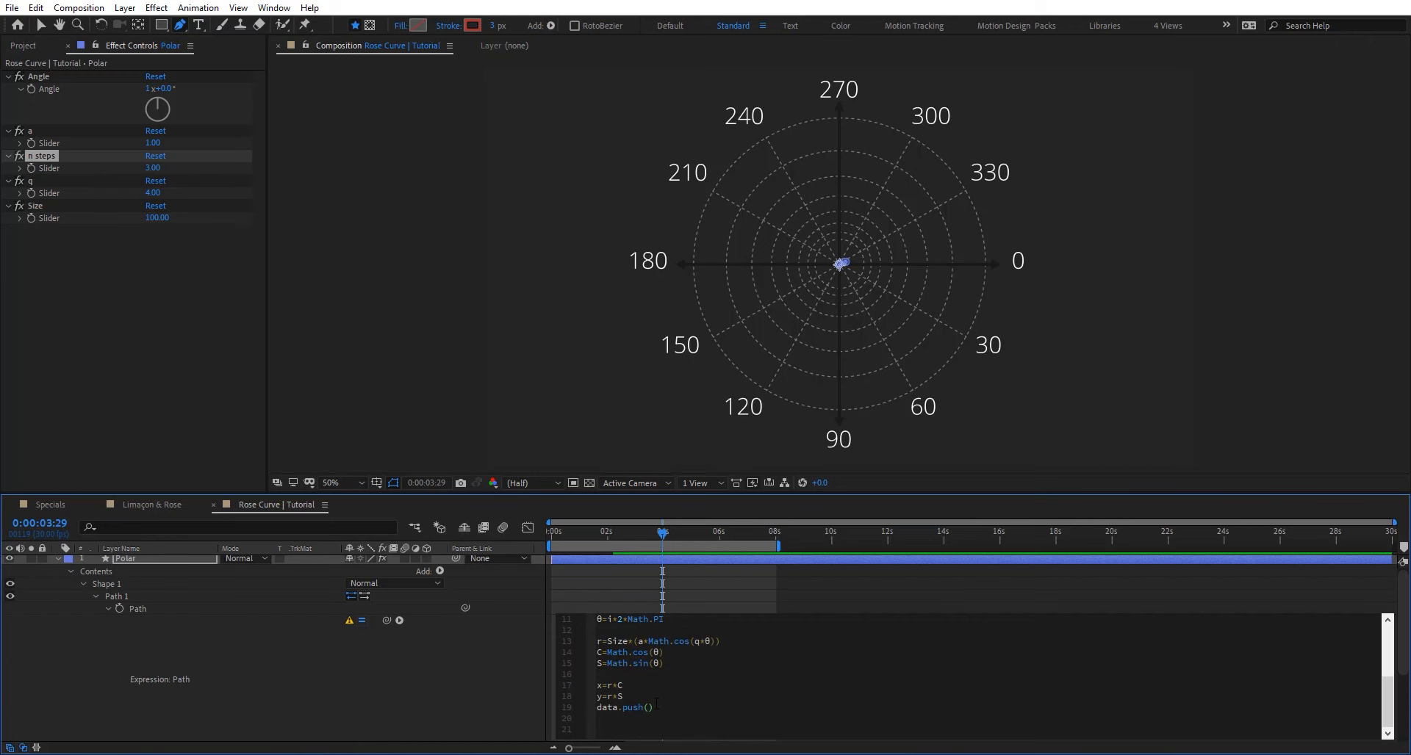
pyautogui.write('[x,y')
pyautogui.press('End')
# Delete the early closing brace below the for header and start a new line after the data.push line.
pyautogui.scroll(3, 656, 702)
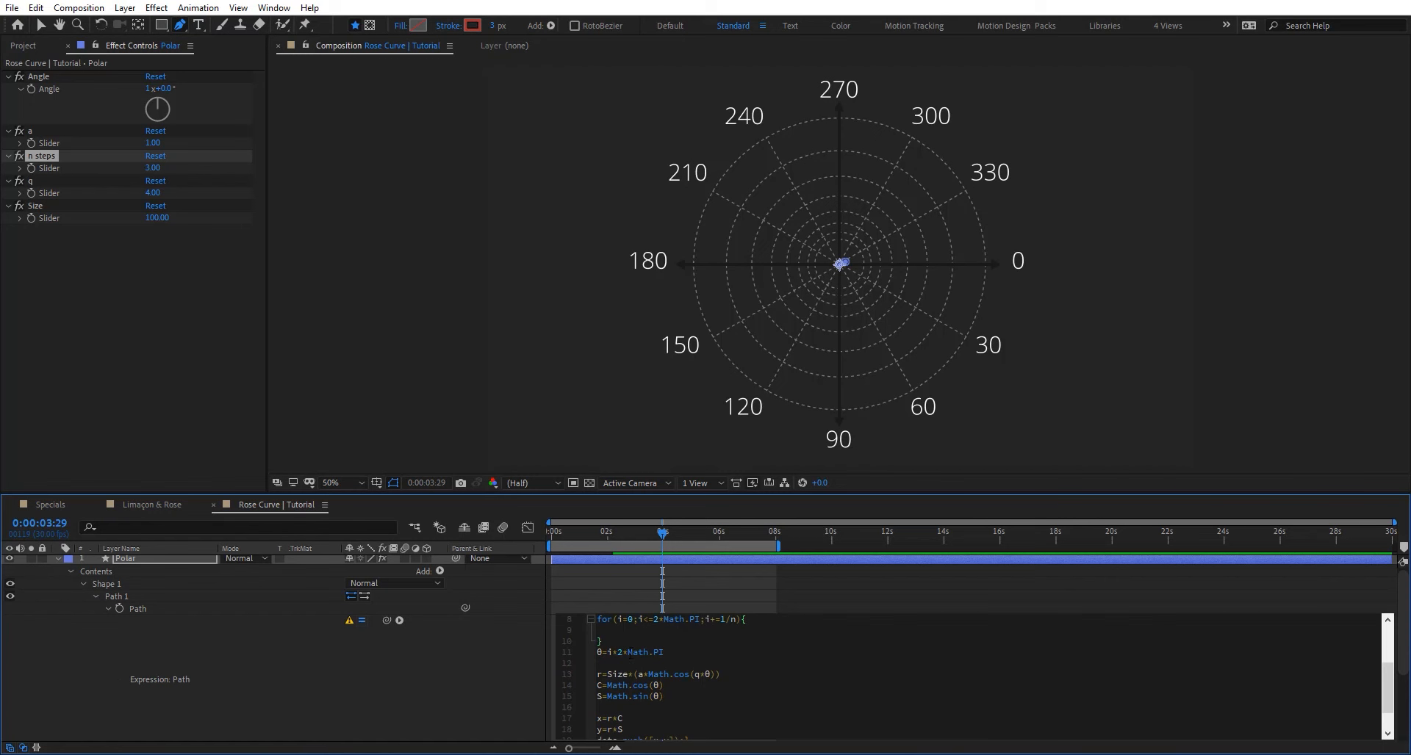
pyautogui.click(616, 641)
pyautogui.press('BackSpace')
pyautogui.press('BackSpace')
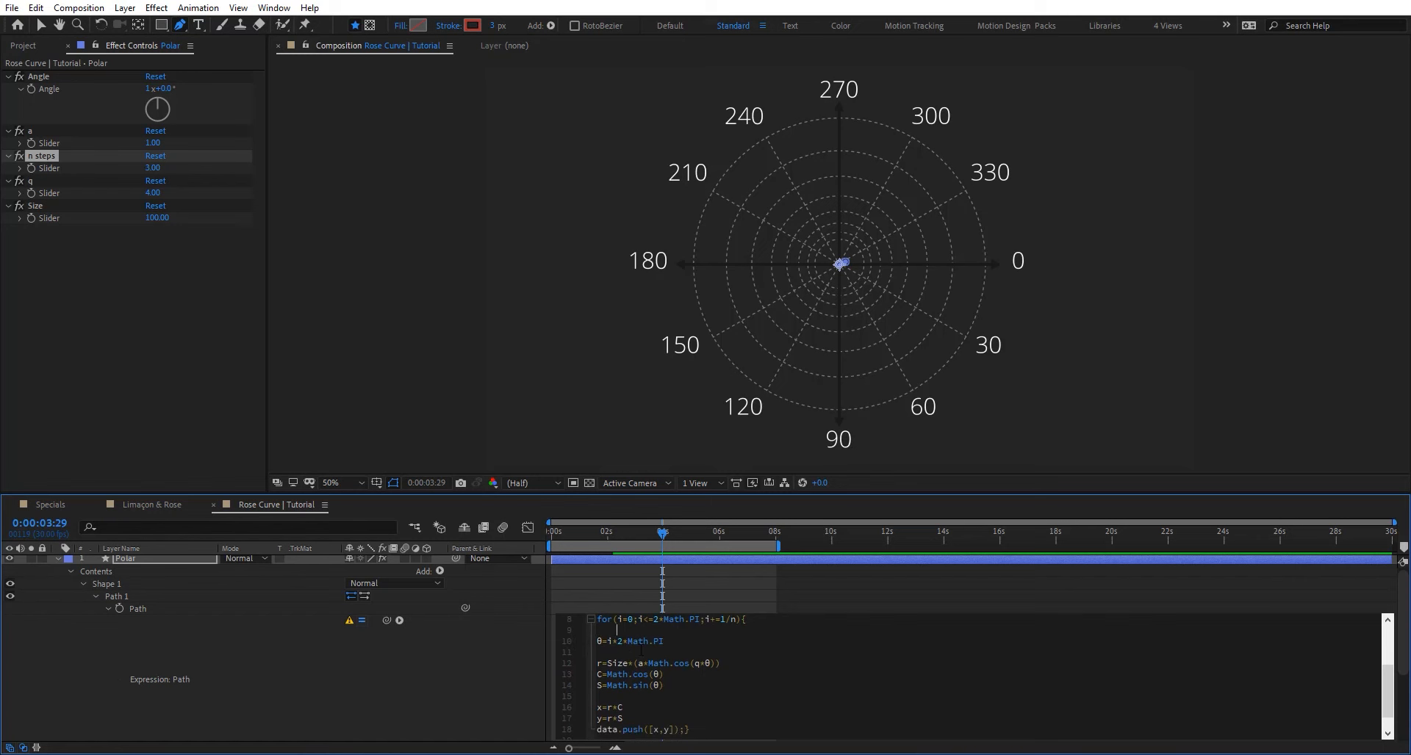
pyautogui.moveTo(698, 724); pyautogui.dragTo(716, 730)
pyautogui.press('BackSpace')
pyautogui.press('Return')
pyautogui.press('Return')
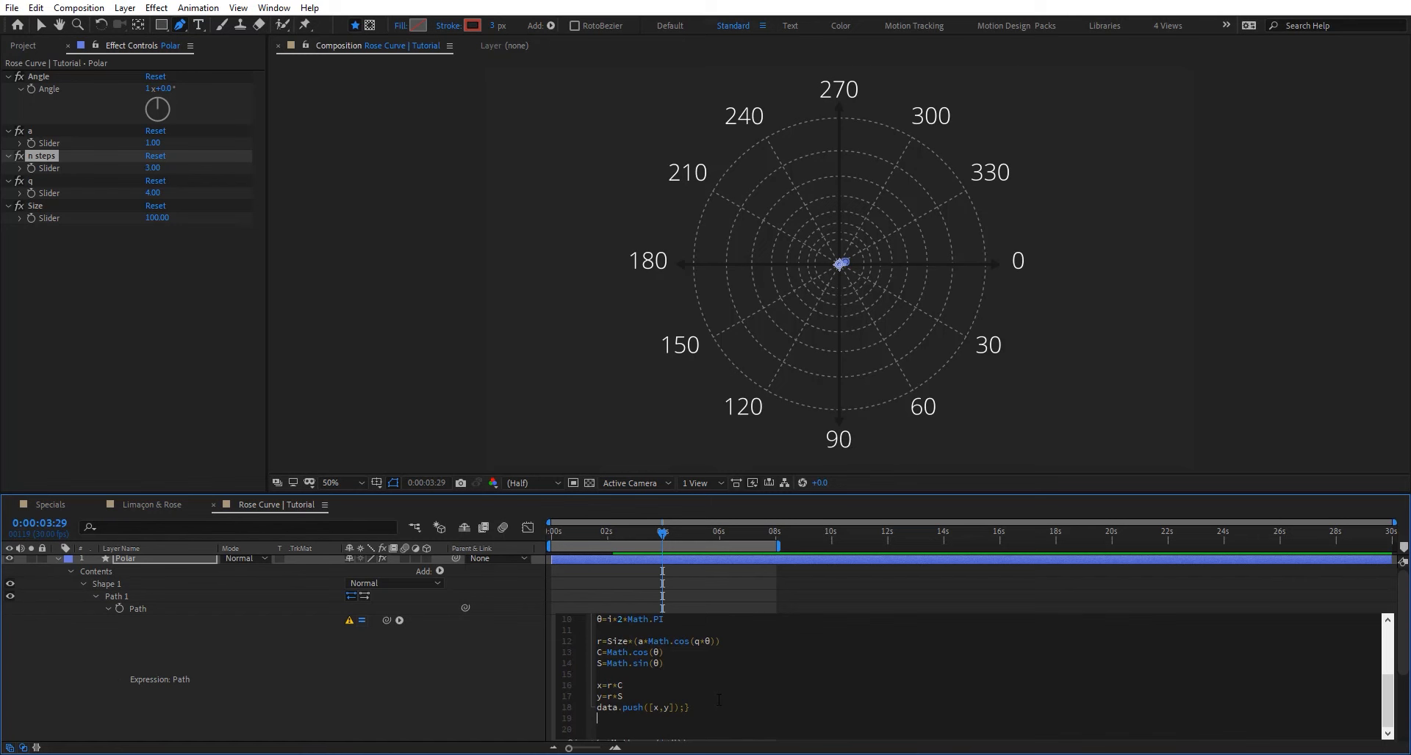
# Add a path.createPath call with its default arguments on the line below data.push in the Path expression.
pyautogui.write('path')
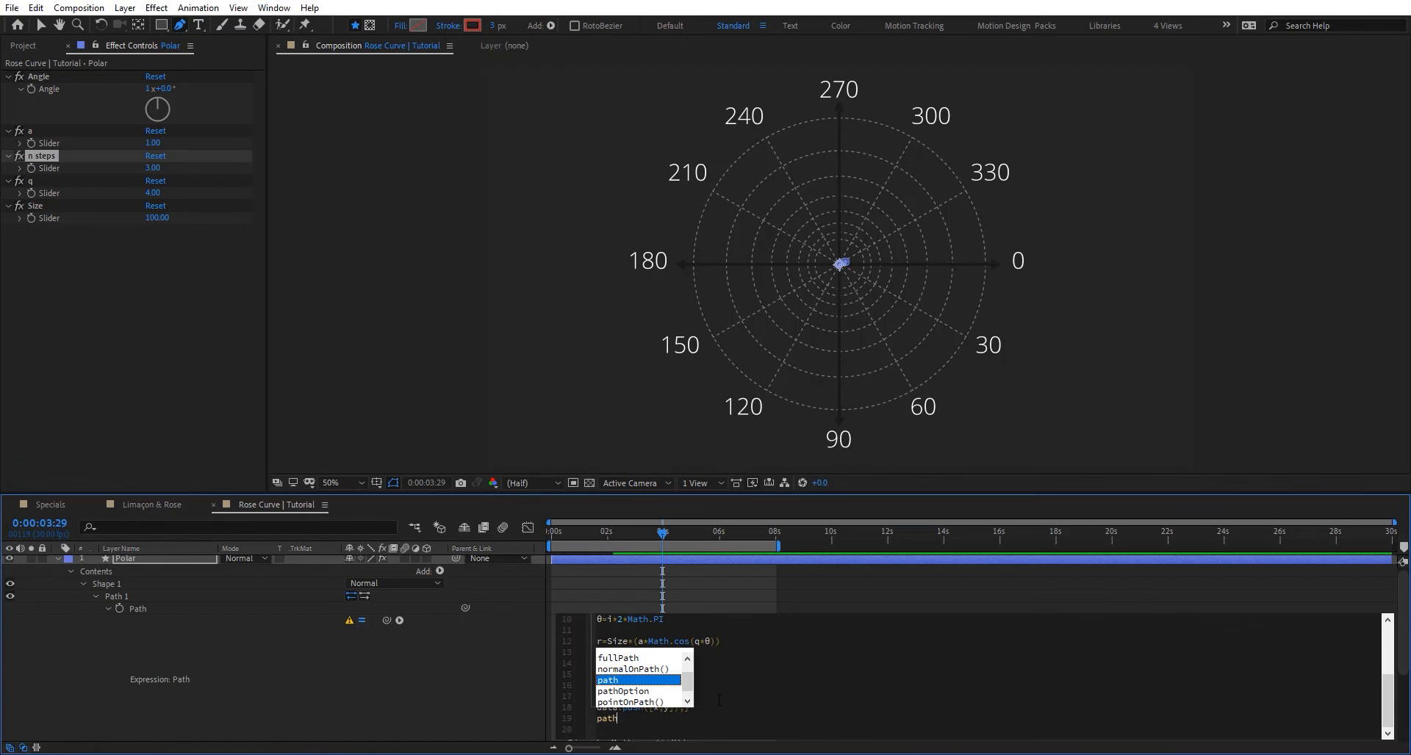
pyautogui.write('.')
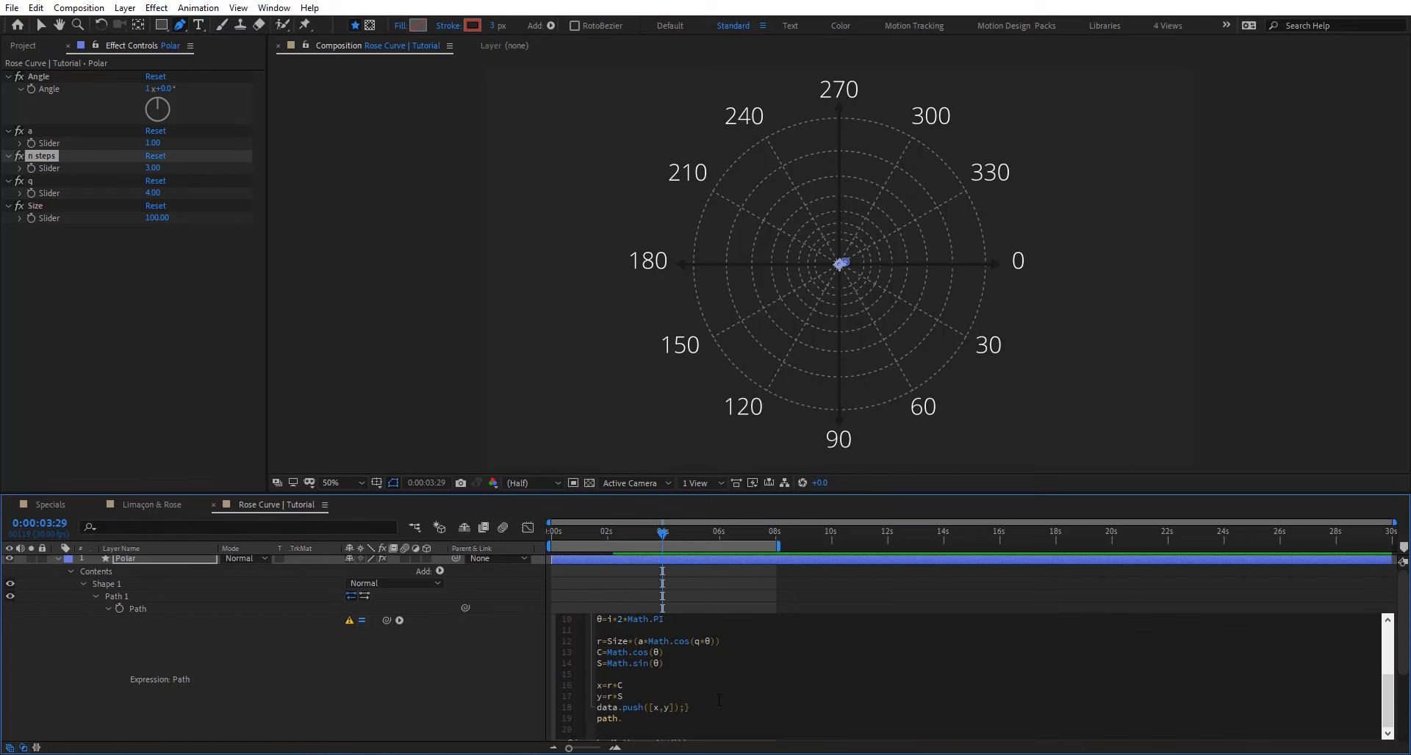
pyautogui.click(400, 620)
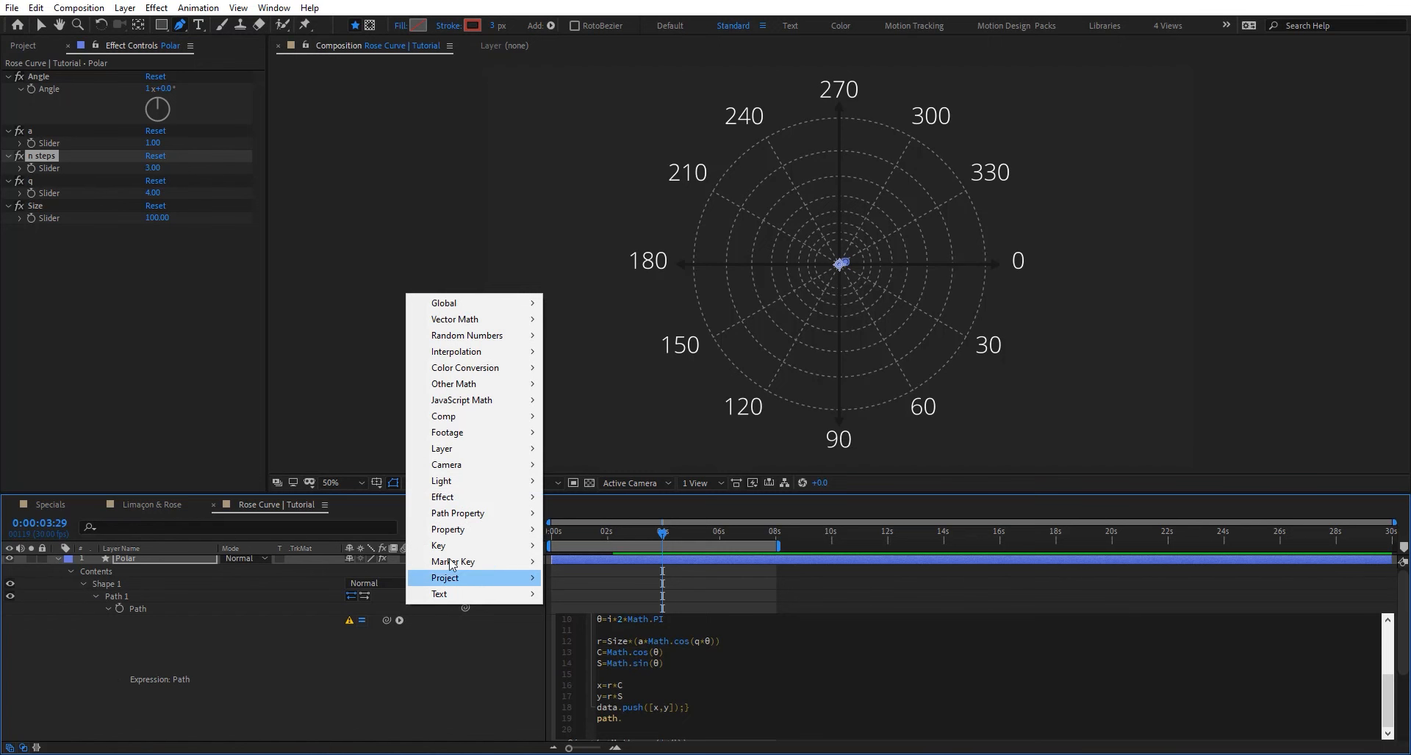
pyautogui.moveTo(495, 516)
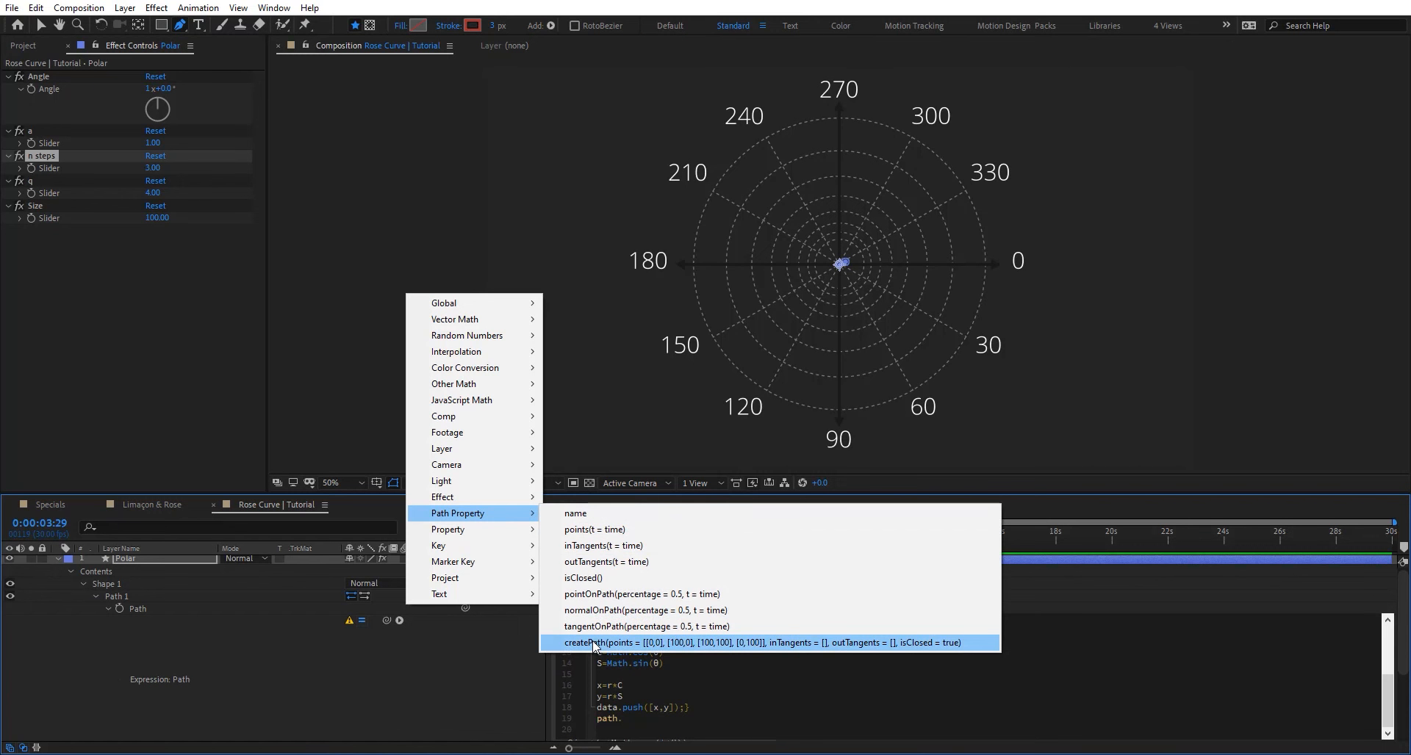
pyautogui.click(651, 644)
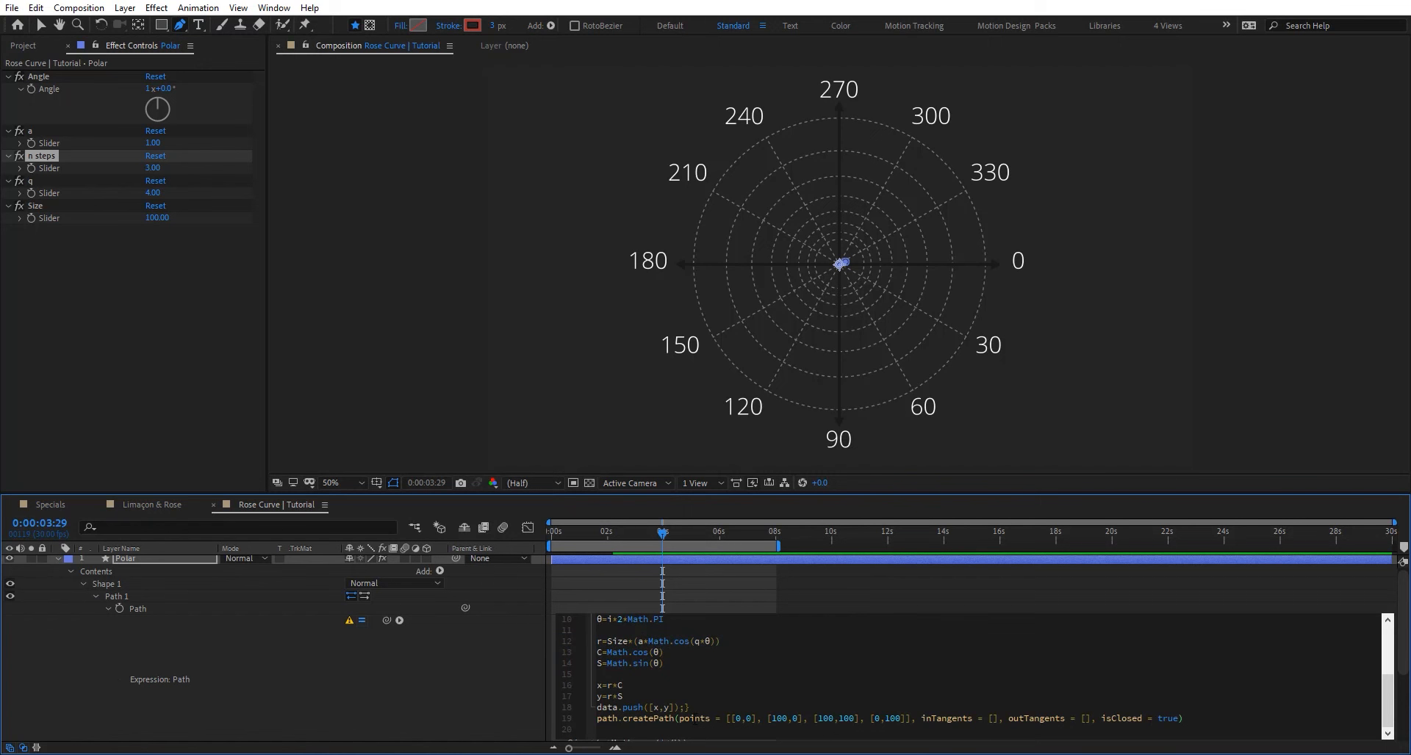
# Replace the default points argument in the createPath call with data and apply the expression.
pyautogui.moveTo(679, 719); pyautogui.dragTo(912, 719)
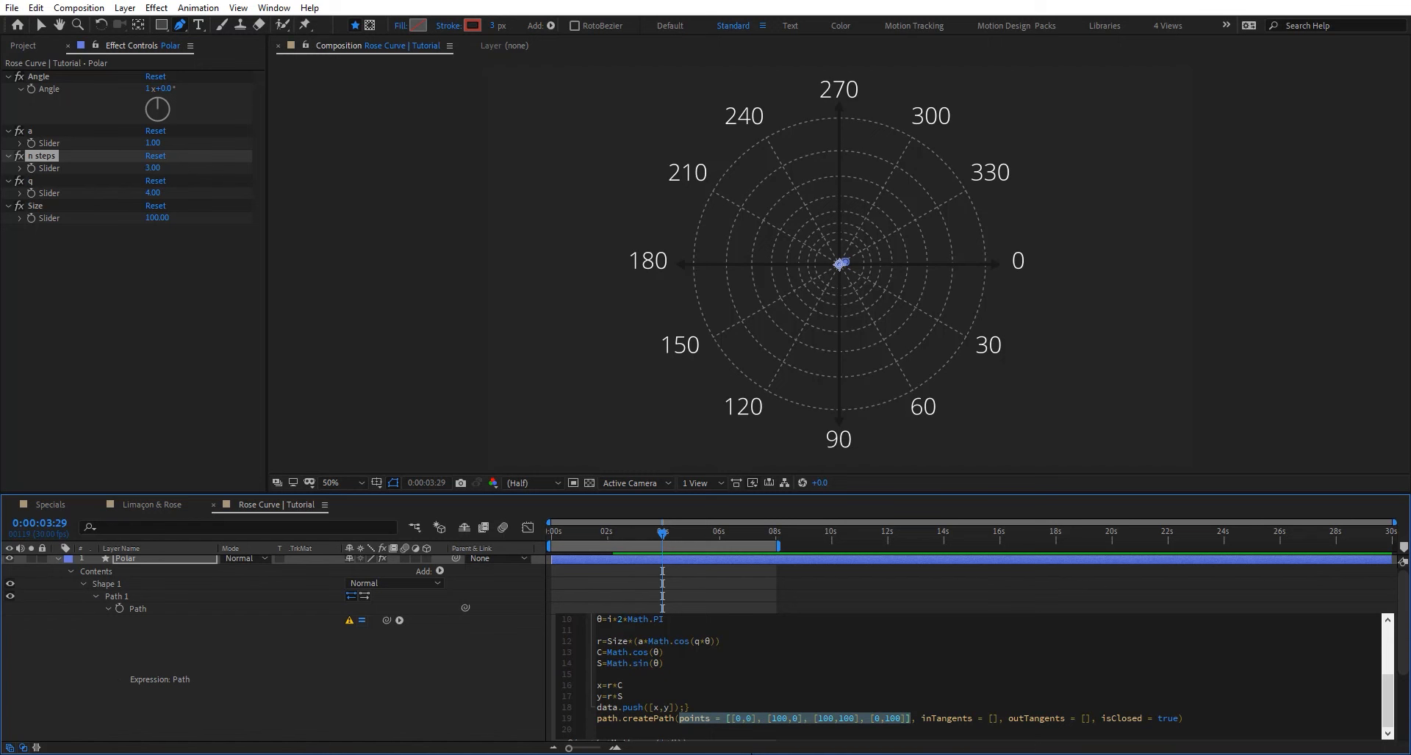
pyautogui.write('data')
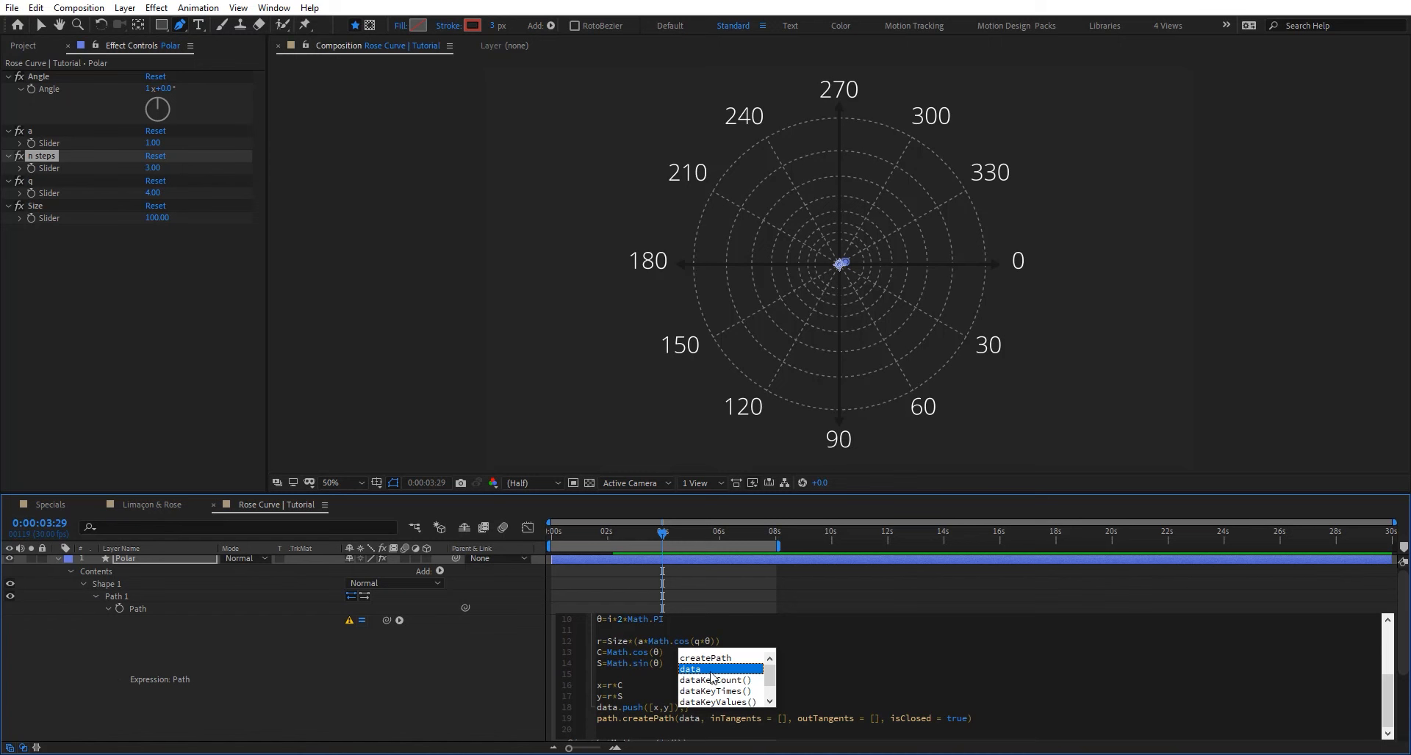
pyautogui.click(473, 686)
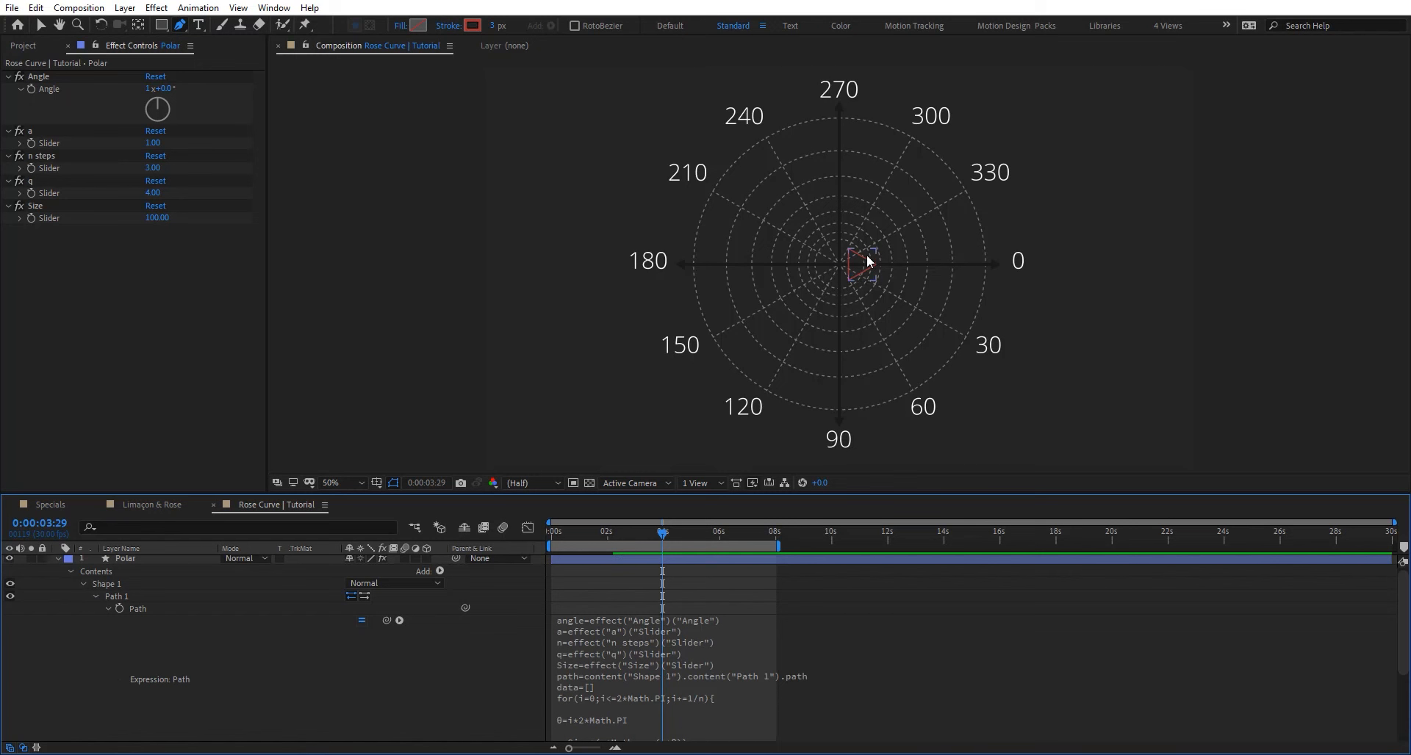
# Centre the Polar layer's anchor point in its content and centre the layer in the composition.
pyautogui.click(121, 558)
pyautogui.press('v')
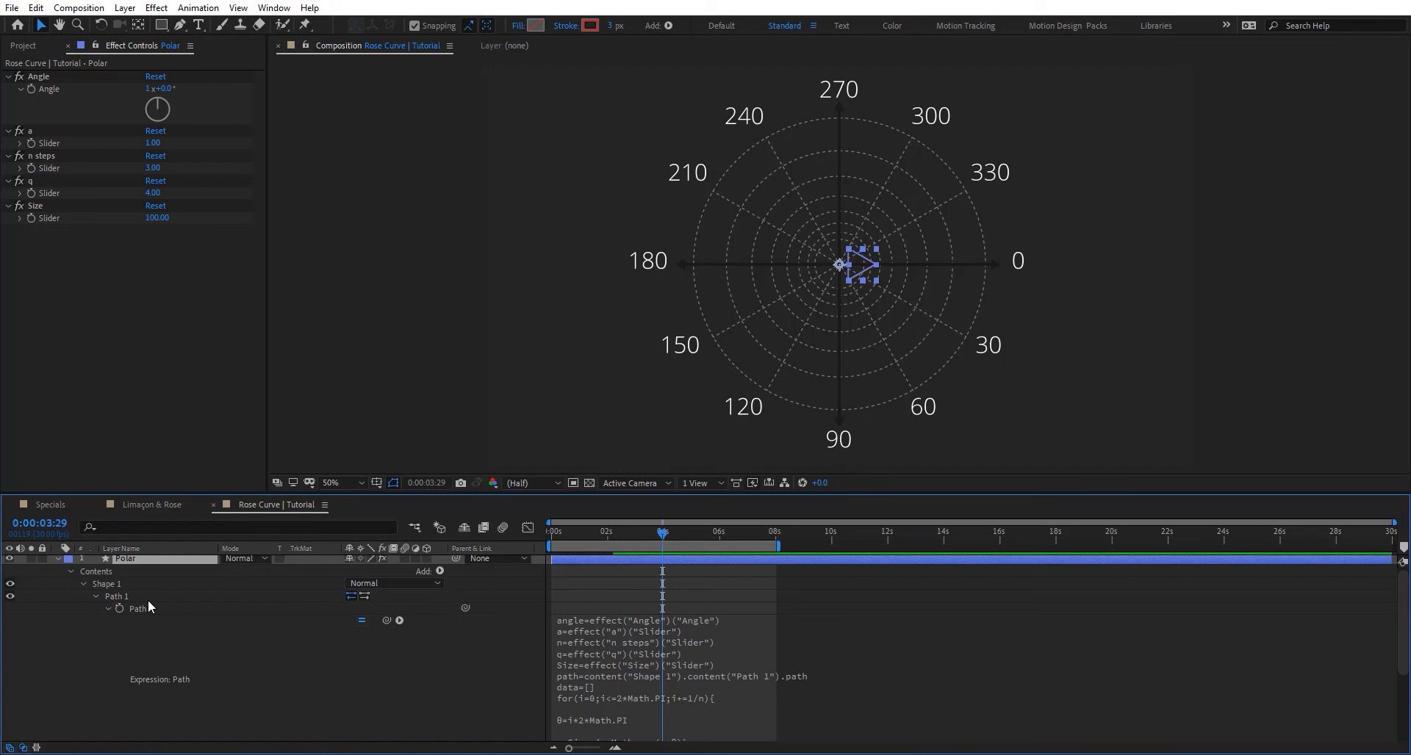
pyautogui.hotkey('ctrl', 'alt', 'Home')
pyautogui.hotkey('ctrl', 'Home')
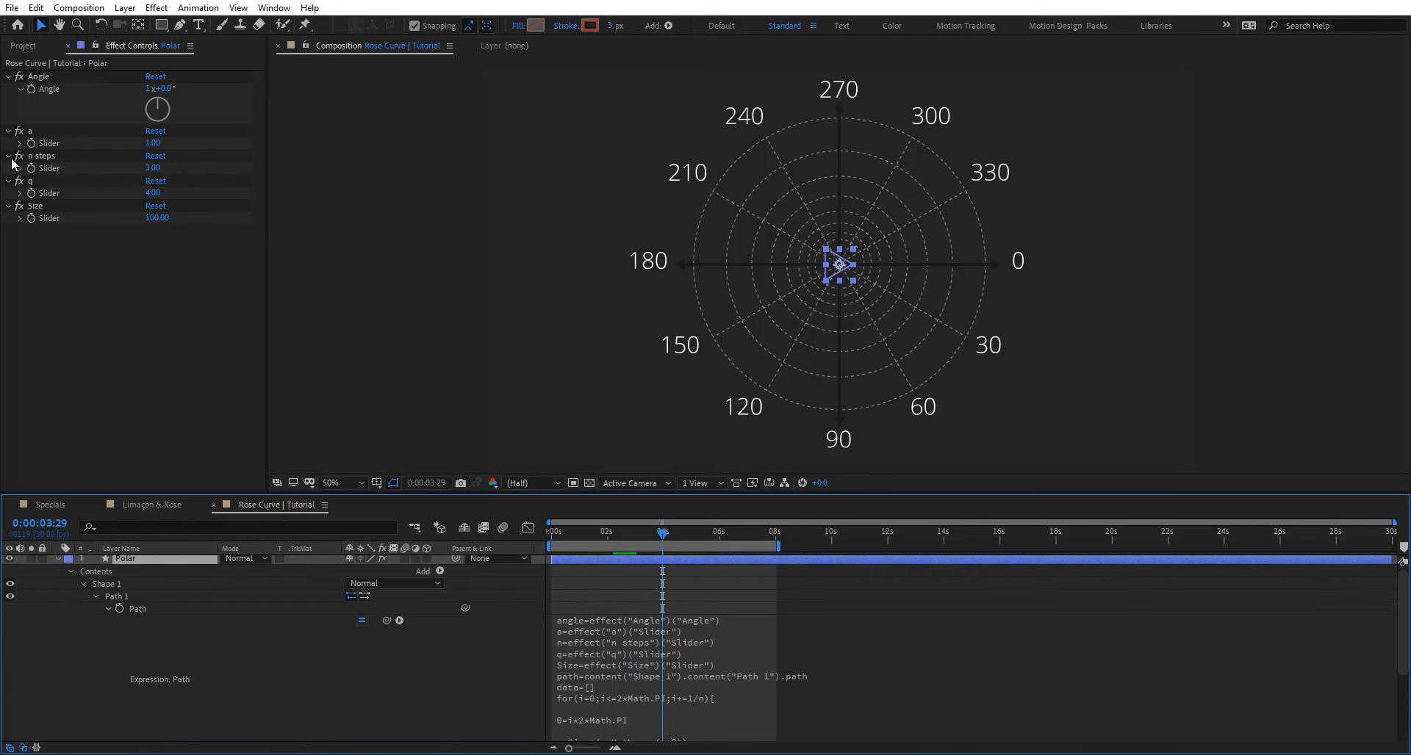
# Set the Polar layer's Size slider to 200.
pyautogui.moveTo(163, 219); pyautogui.dragTo(242, 223)
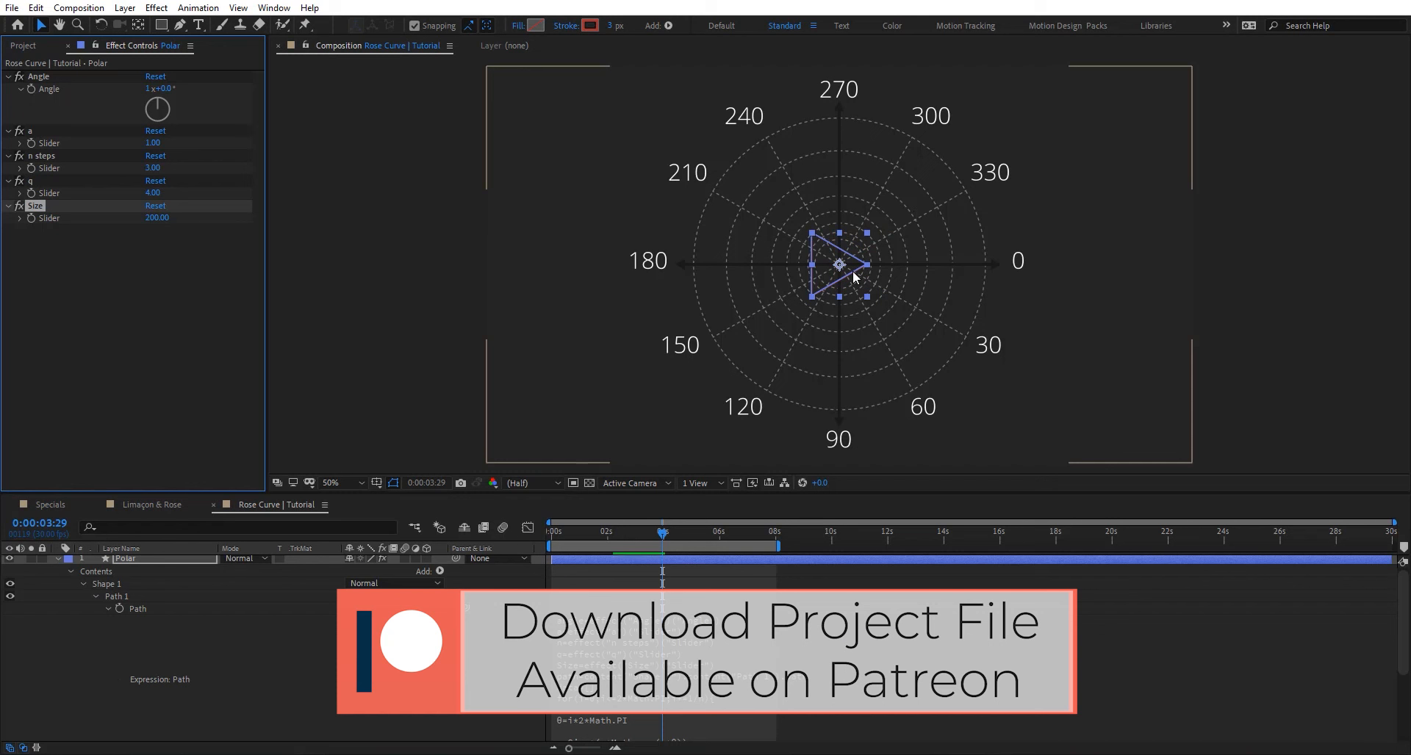
pyautogui.click(497, 640)
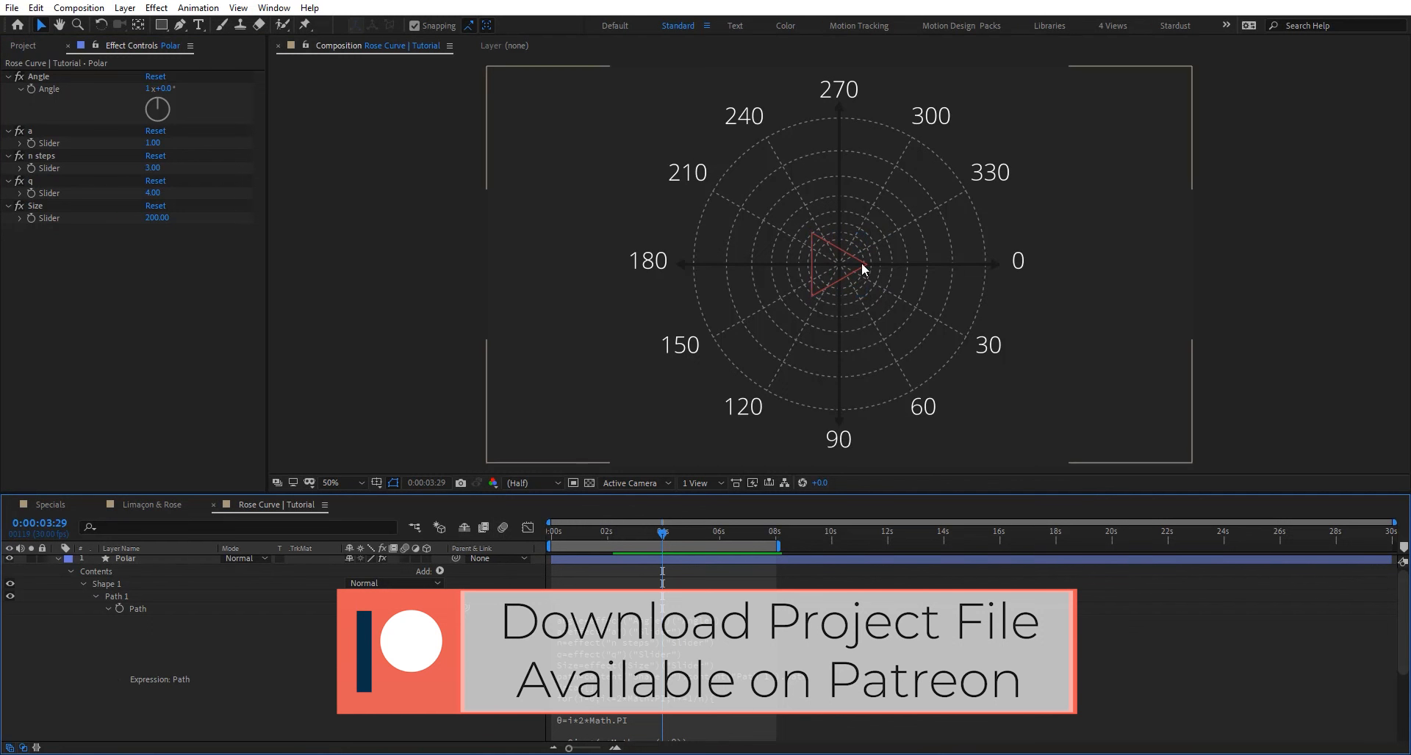
# Set the Polar layer's n steps slider to 50 and recentre the curve on the polar grid.
pyautogui.click(162, 558)
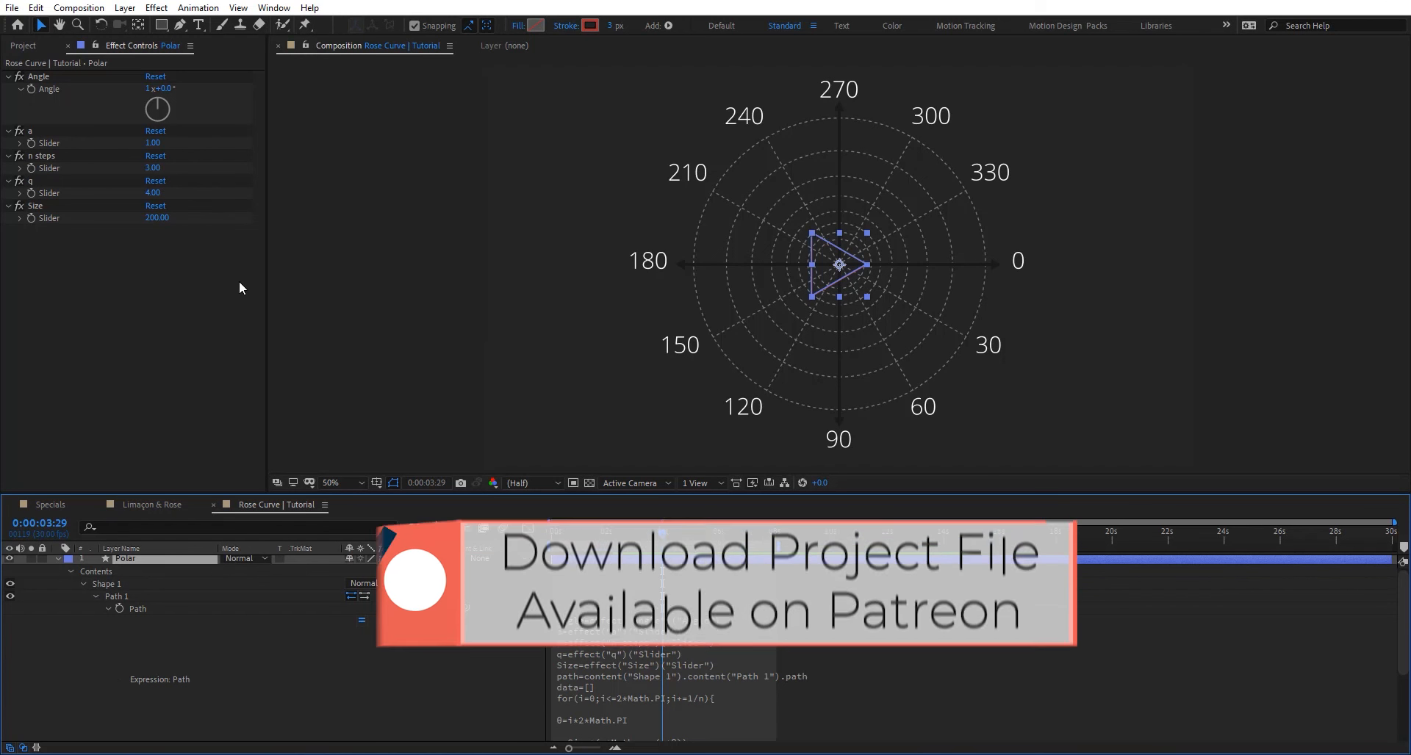
pyautogui.click(154, 167)
pyautogui.write('50')
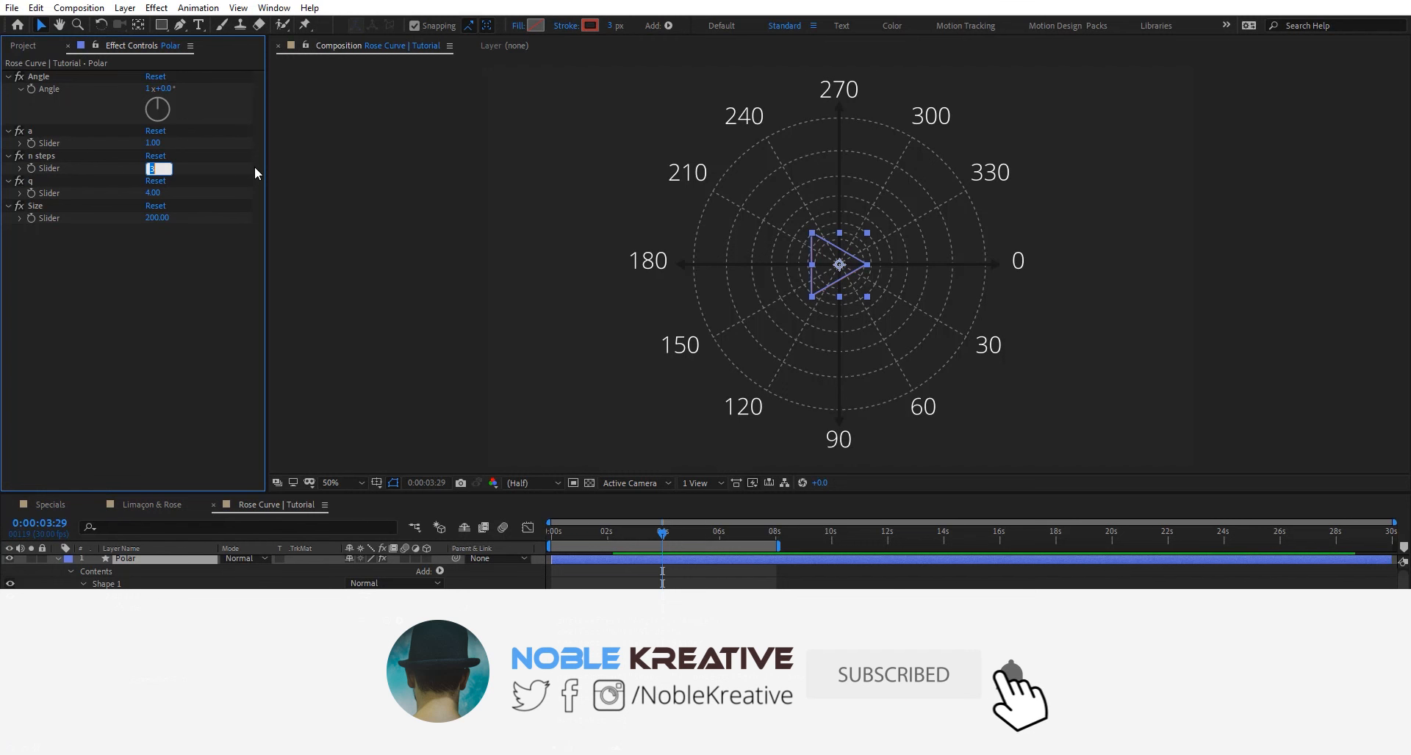
pyautogui.press('Return')
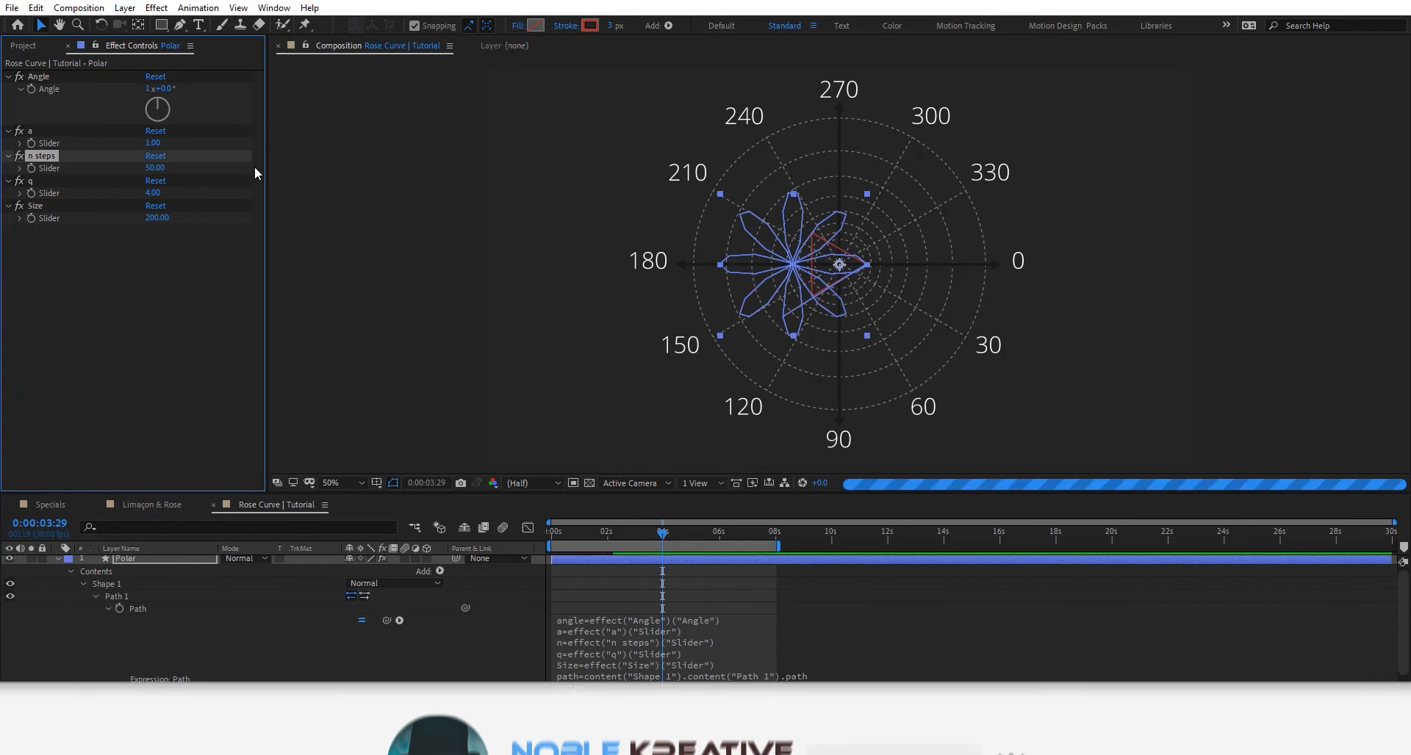
pyautogui.click(848, 330)
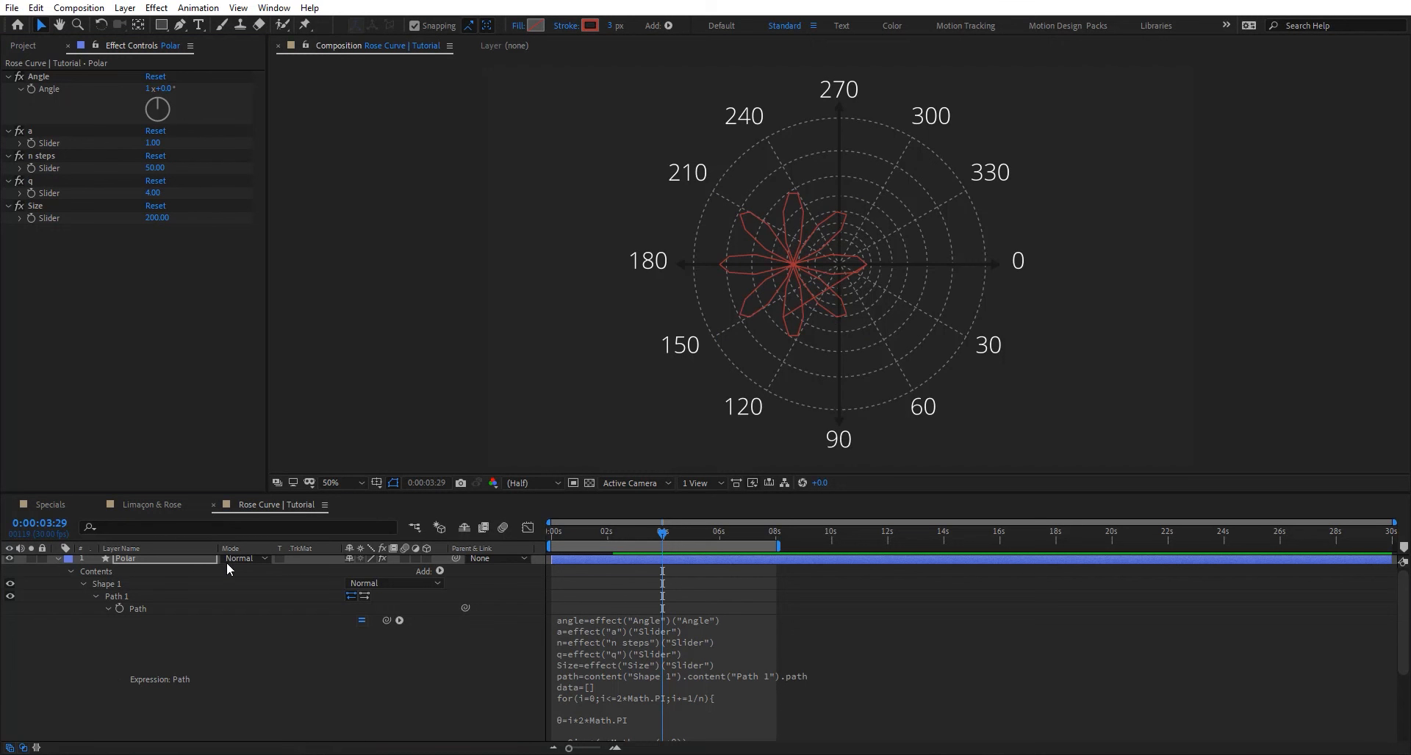
pyautogui.click(195, 557)
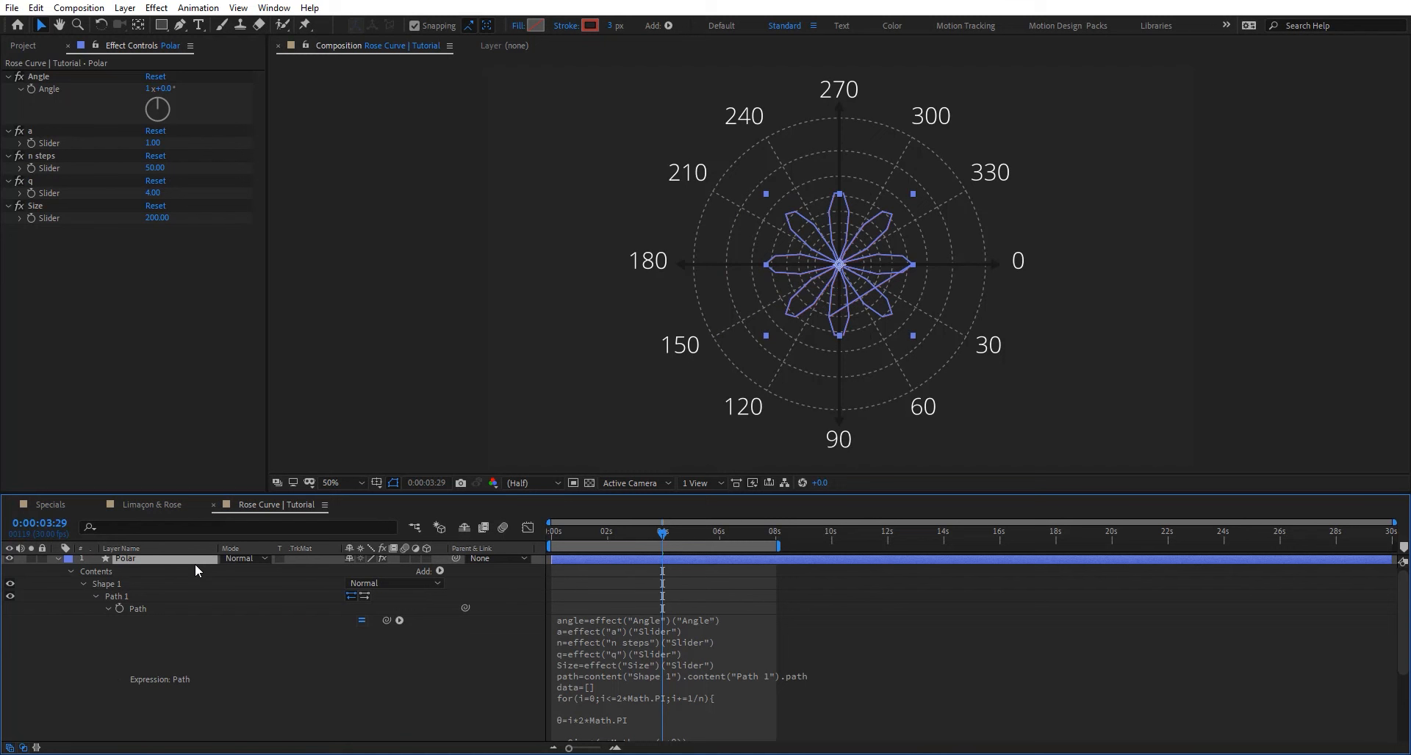
# Change the isClosed argument of the createPath call to false and apply the Path expression.
pyautogui.click(835, 678)
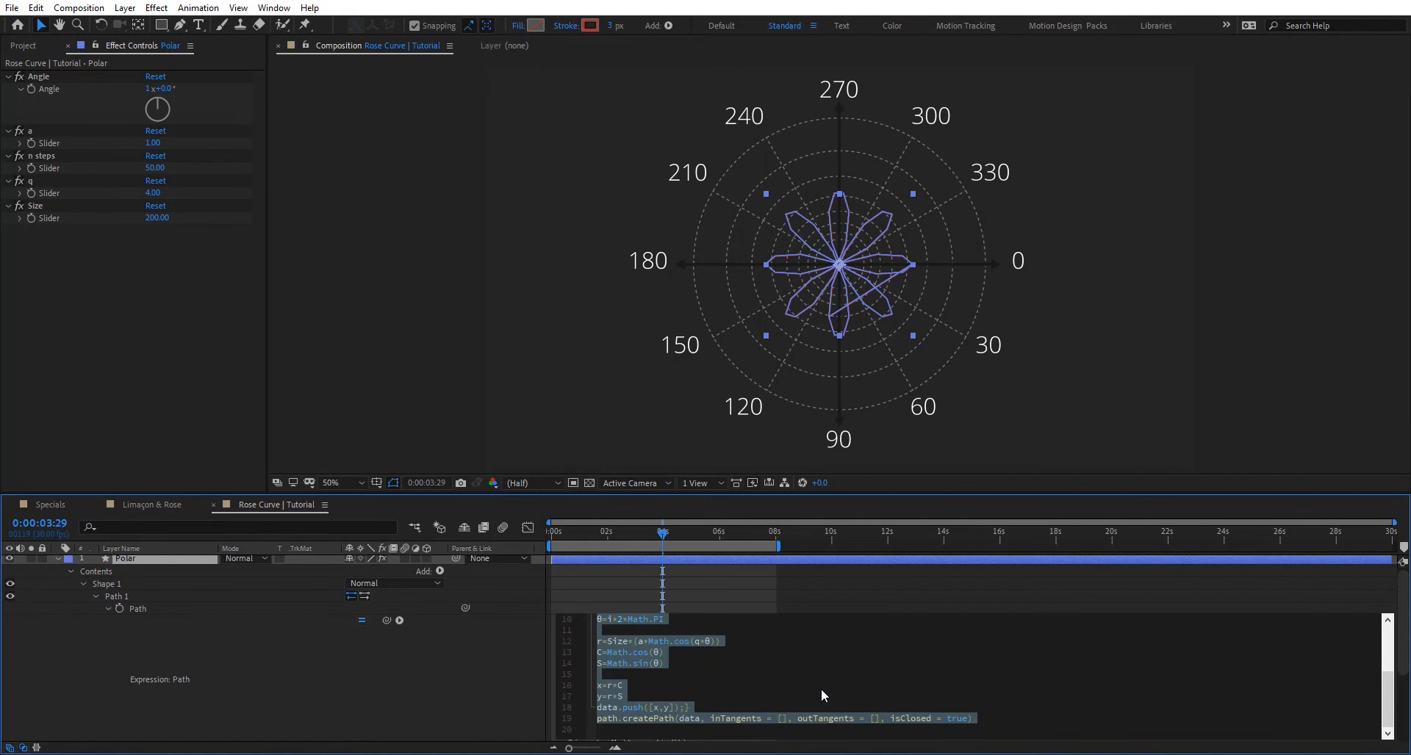
pyautogui.click(900, 729)
pyautogui.doubleClick(958, 718)
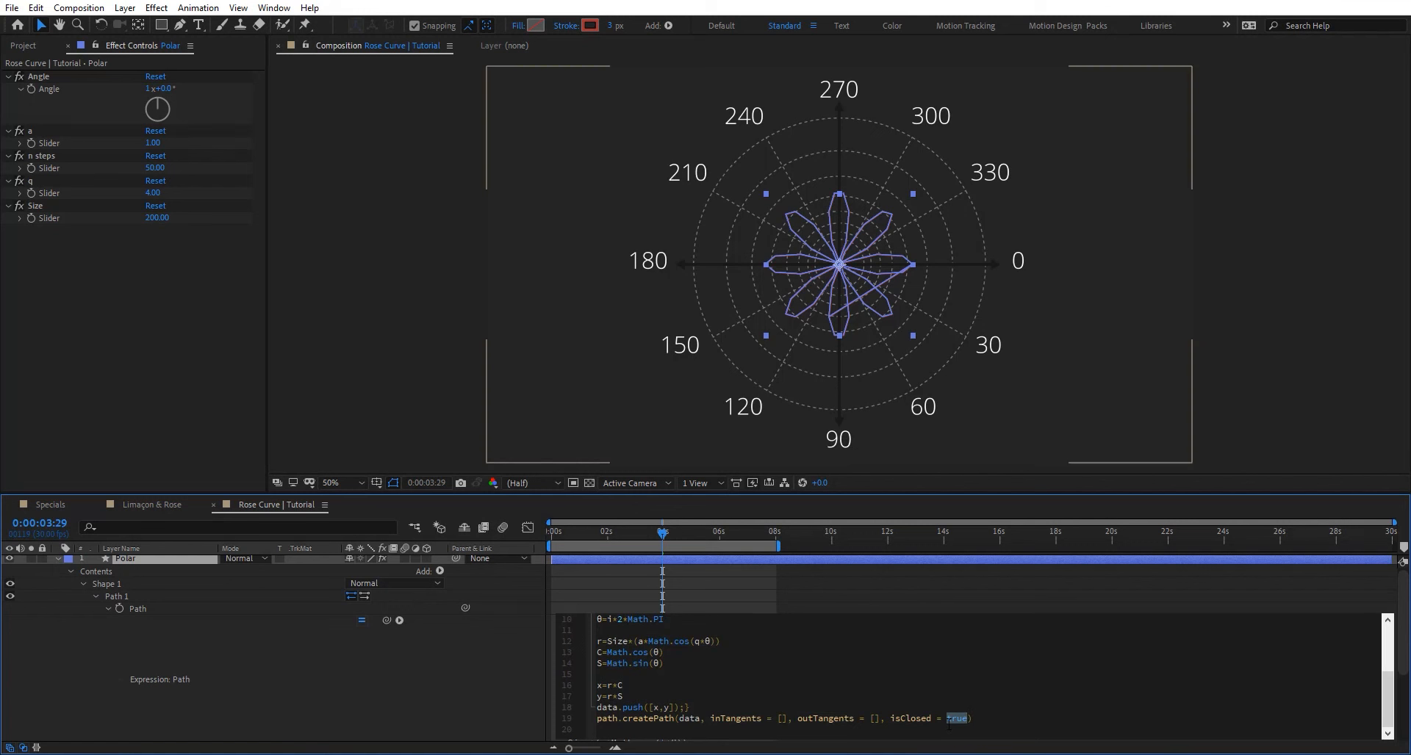
pyautogui.write('flas')
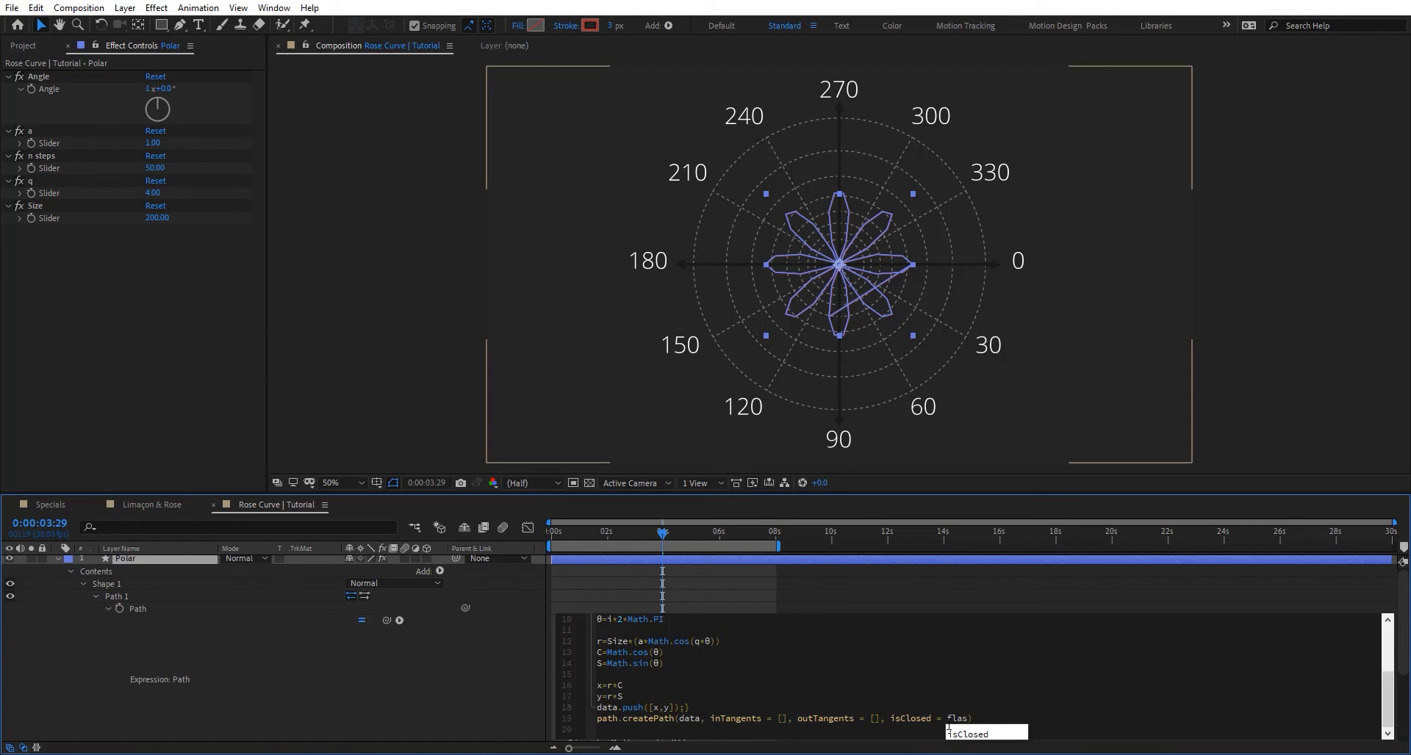
pyautogui.write('e')
pyautogui.press('BackSpace')
pyautogui.press('BackSpace')
pyautogui.press('BackSpace')
pyautogui.press('BackSpace')
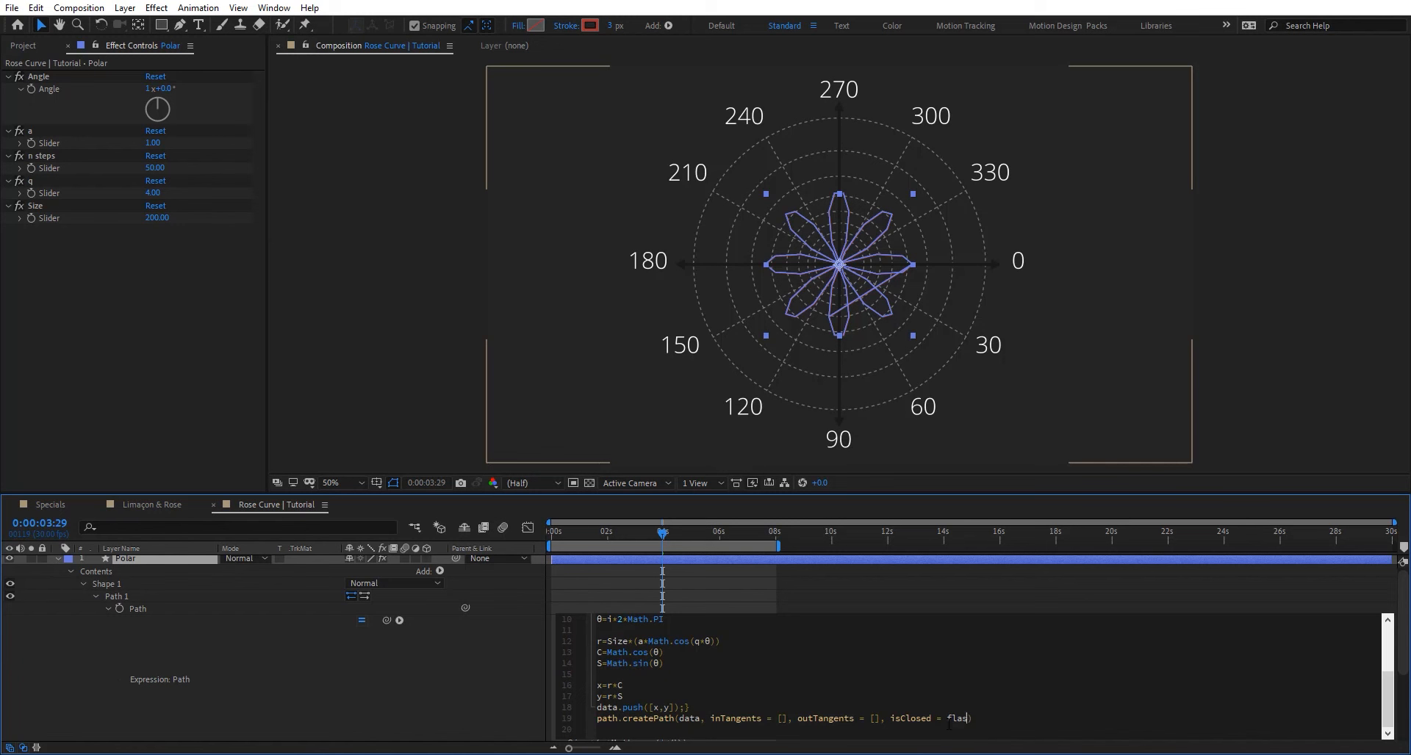
pyautogui.write('a')
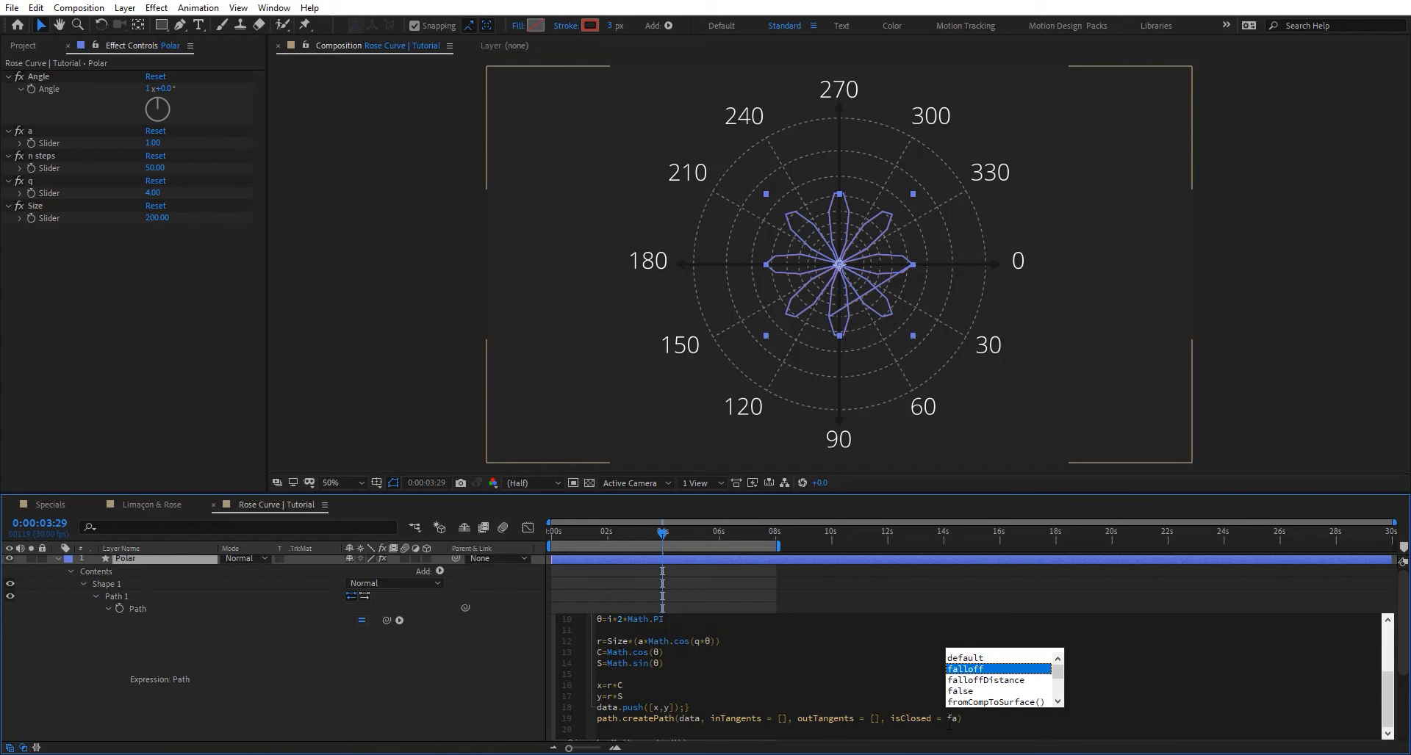
pyautogui.write('lse')
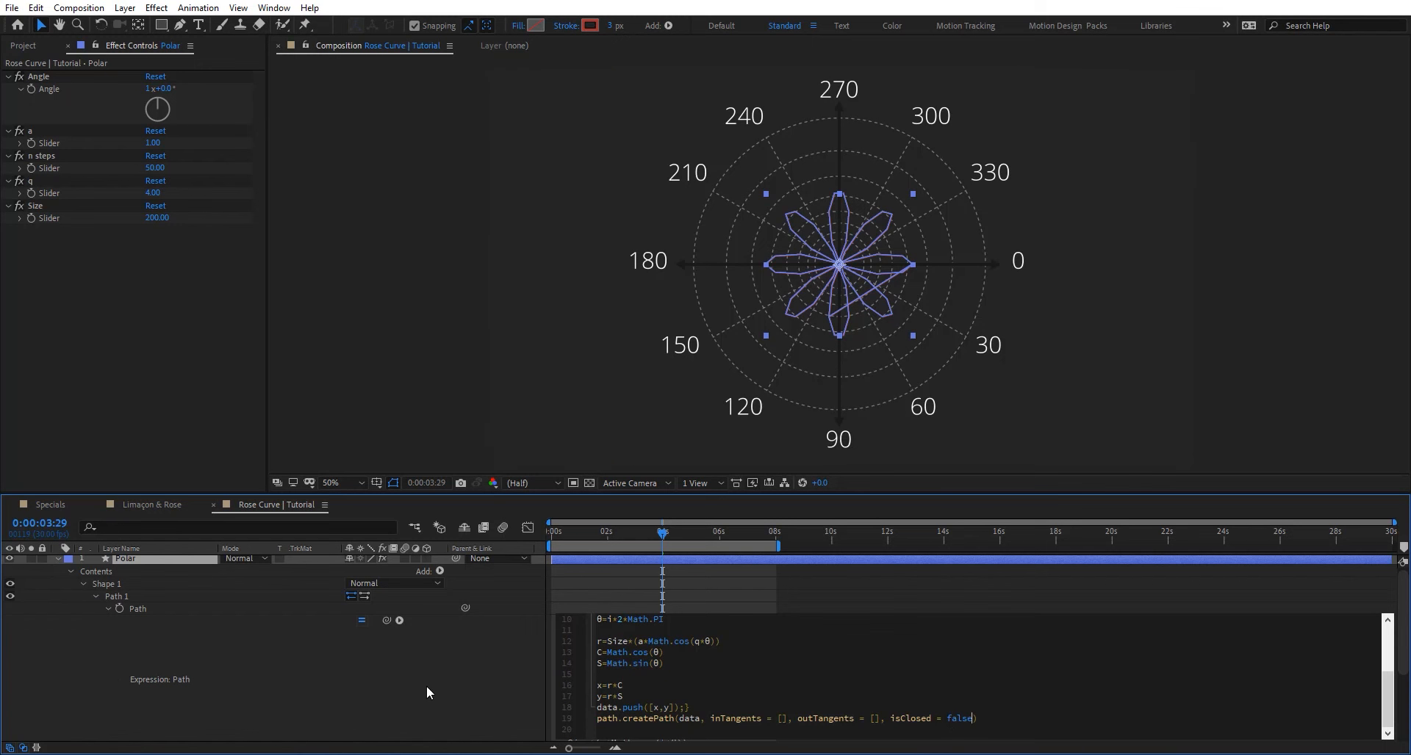
pyautogui.click(897, 301)
# Set the Polar layer's q slider to 3.
pyautogui.scroll(-3, 897, 665)
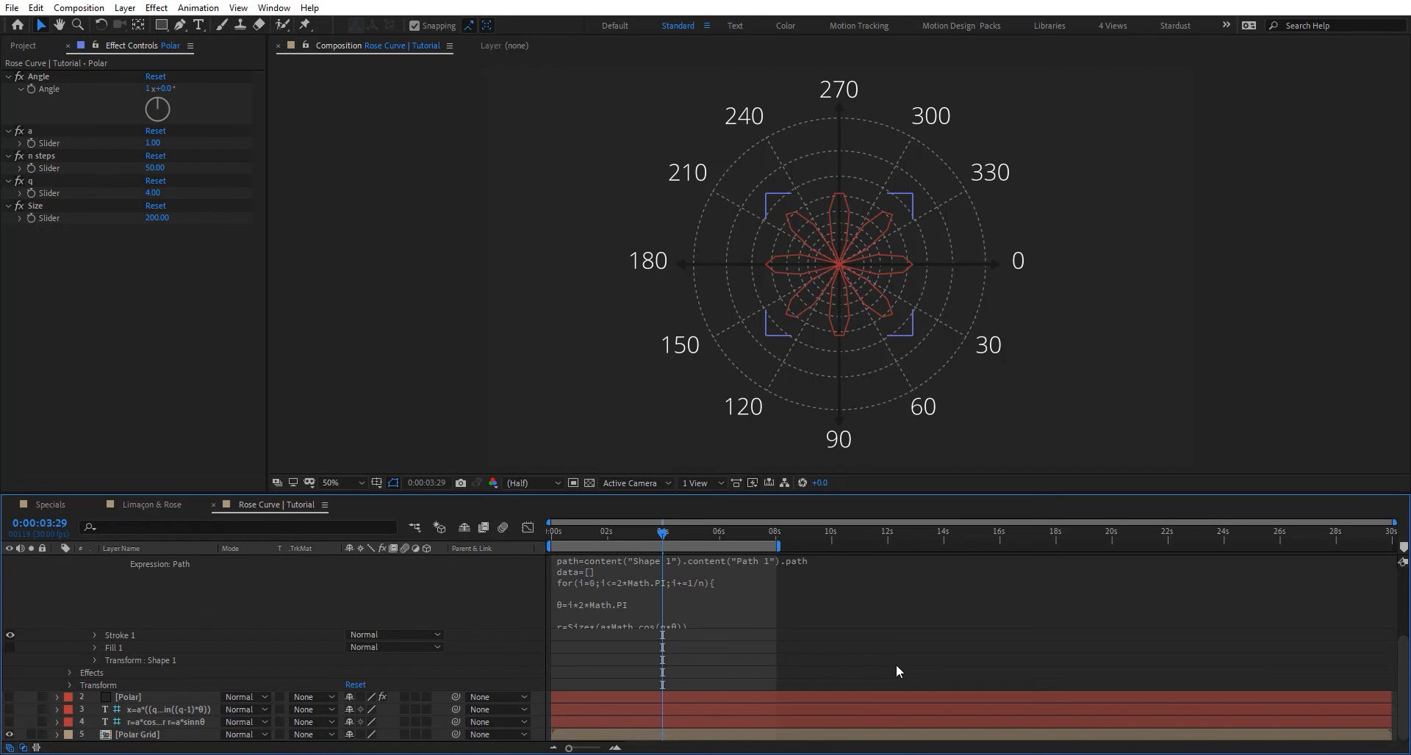
pyautogui.scroll(3, 885, 667)
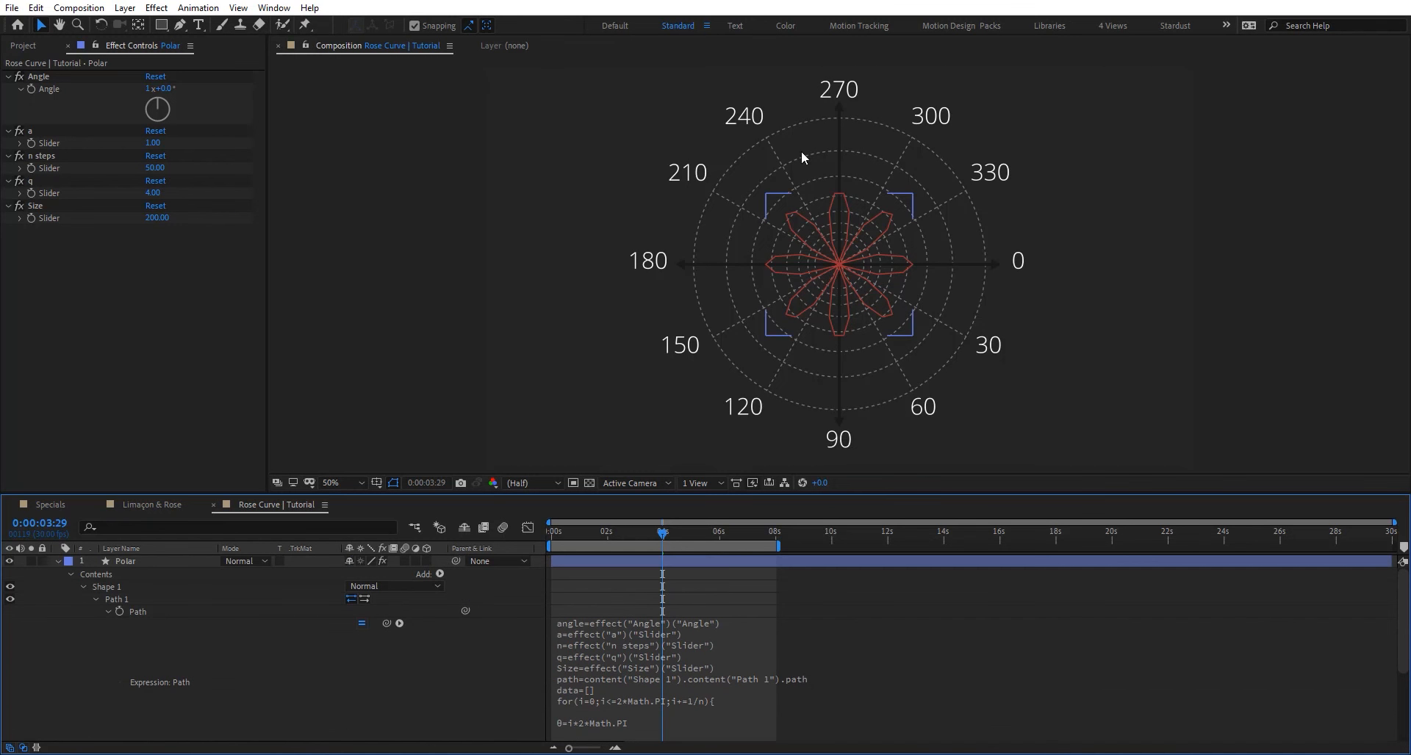
pyautogui.click(595, 354)
pyautogui.click(184, 561)
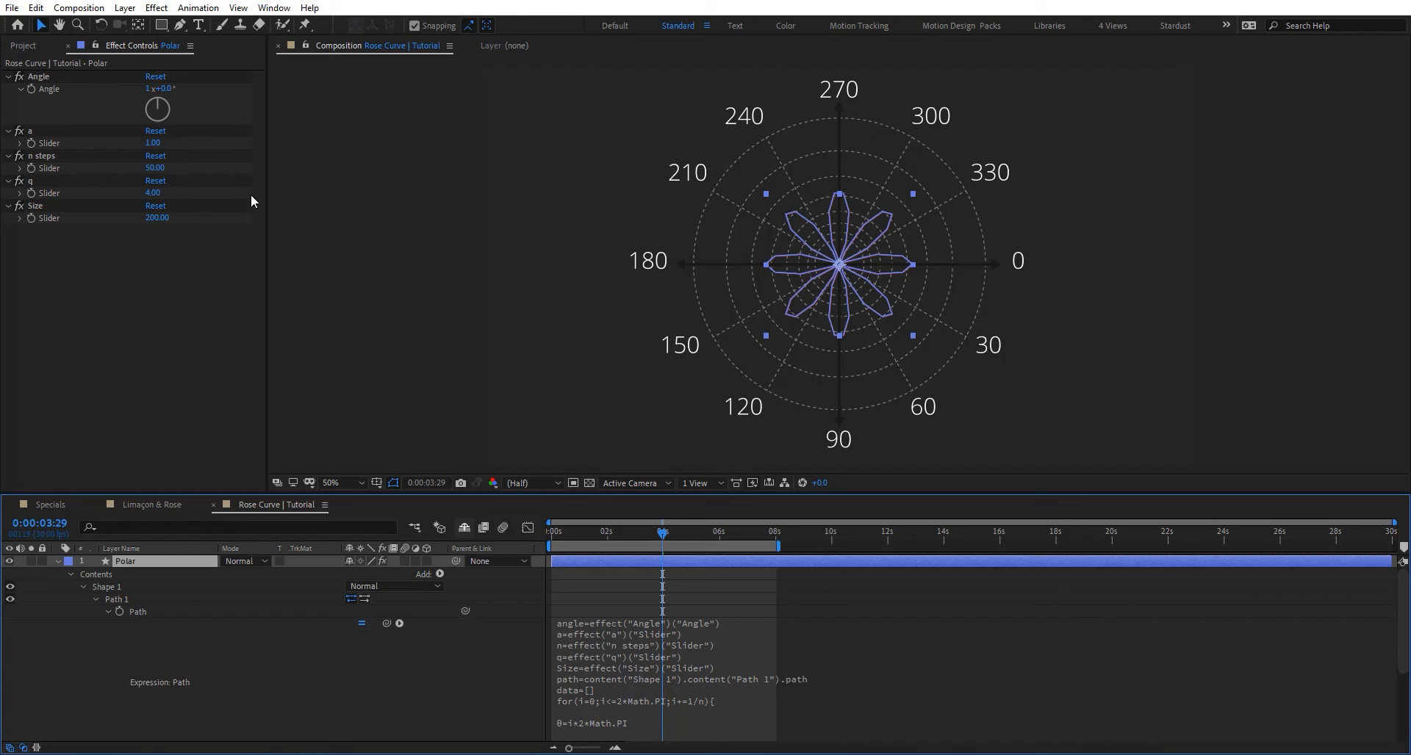
pyautogui.click(156, 193)
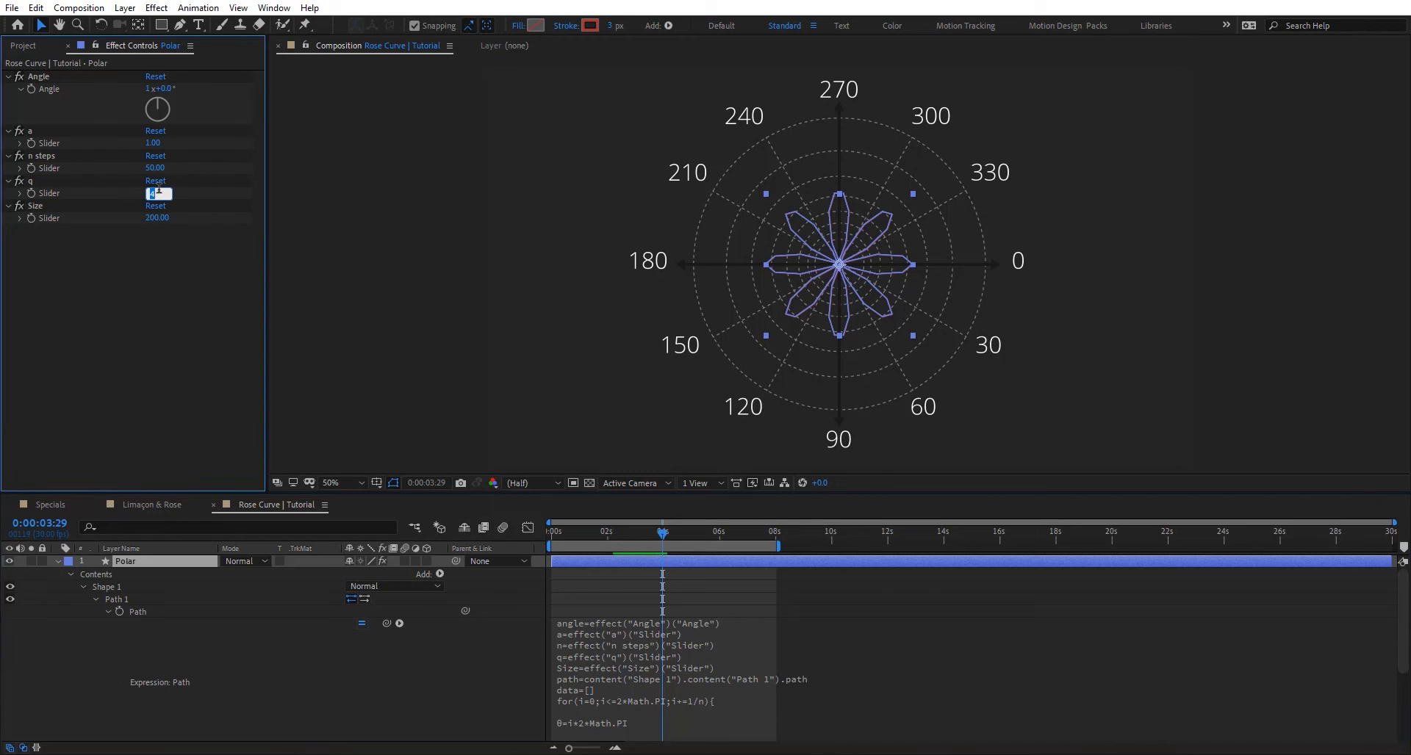
pyautogui.write('3')
pyautogui.press('Return')
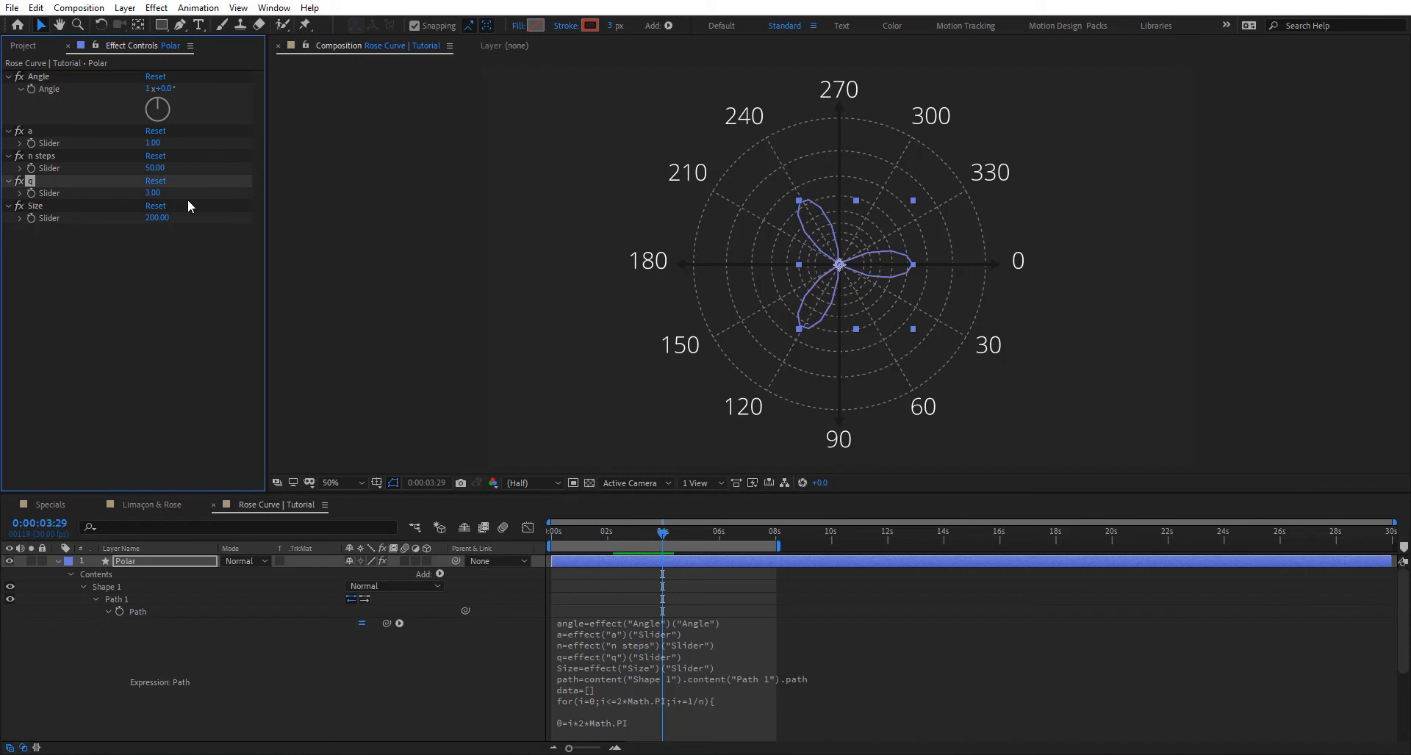
# Set the Polar layer's n steps slider to 100 to smooth the curve.
pyautogui.click(152, 168)
pyautogui.click(473, 688)
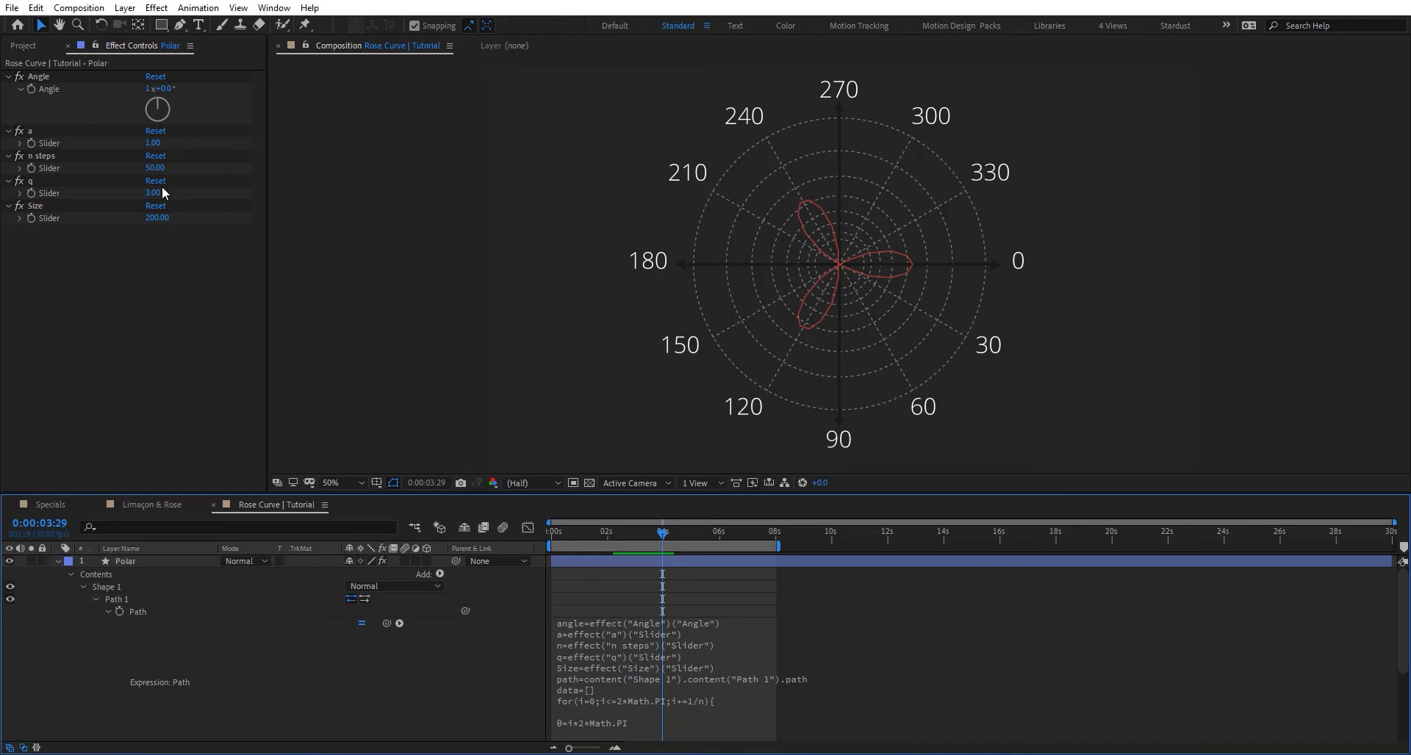
pyautogui.click(154, 168)
pyautogui.write('100')
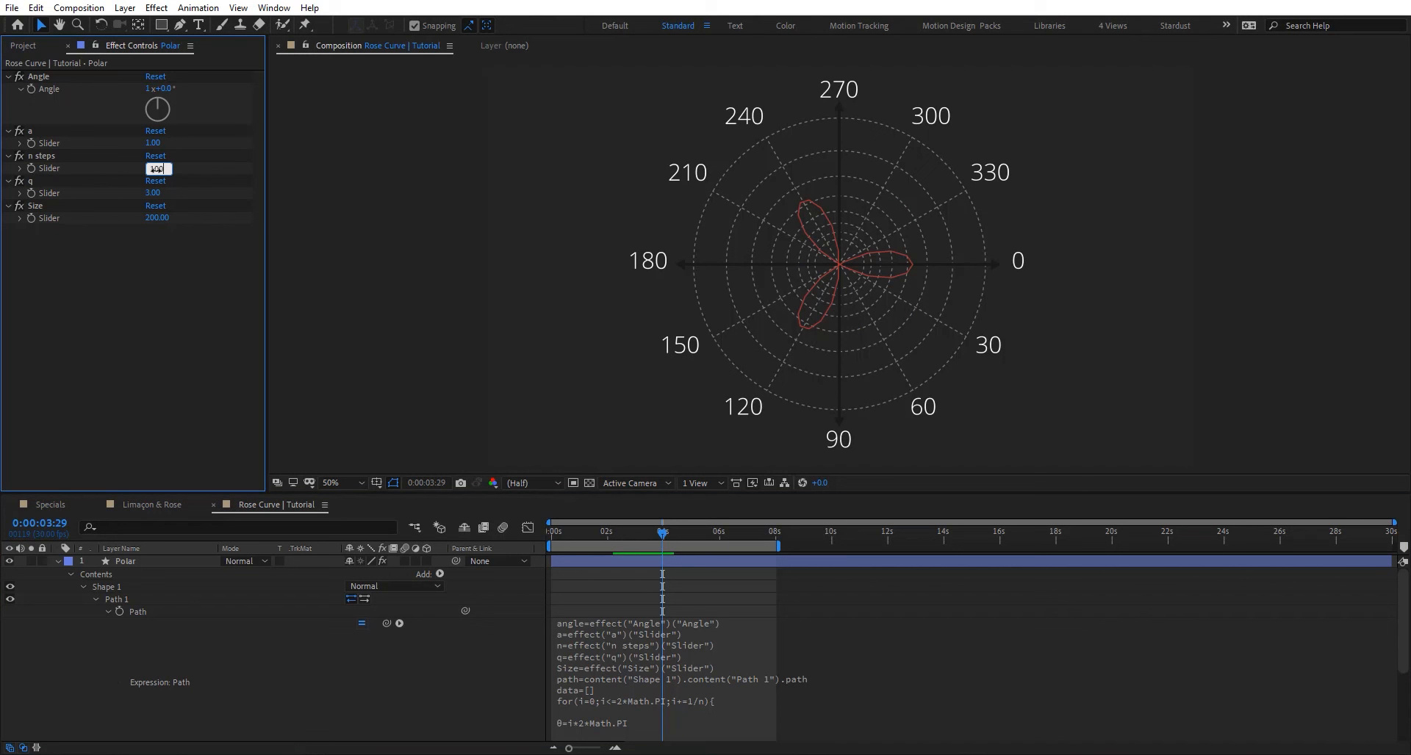
pyautogui.press('Return')
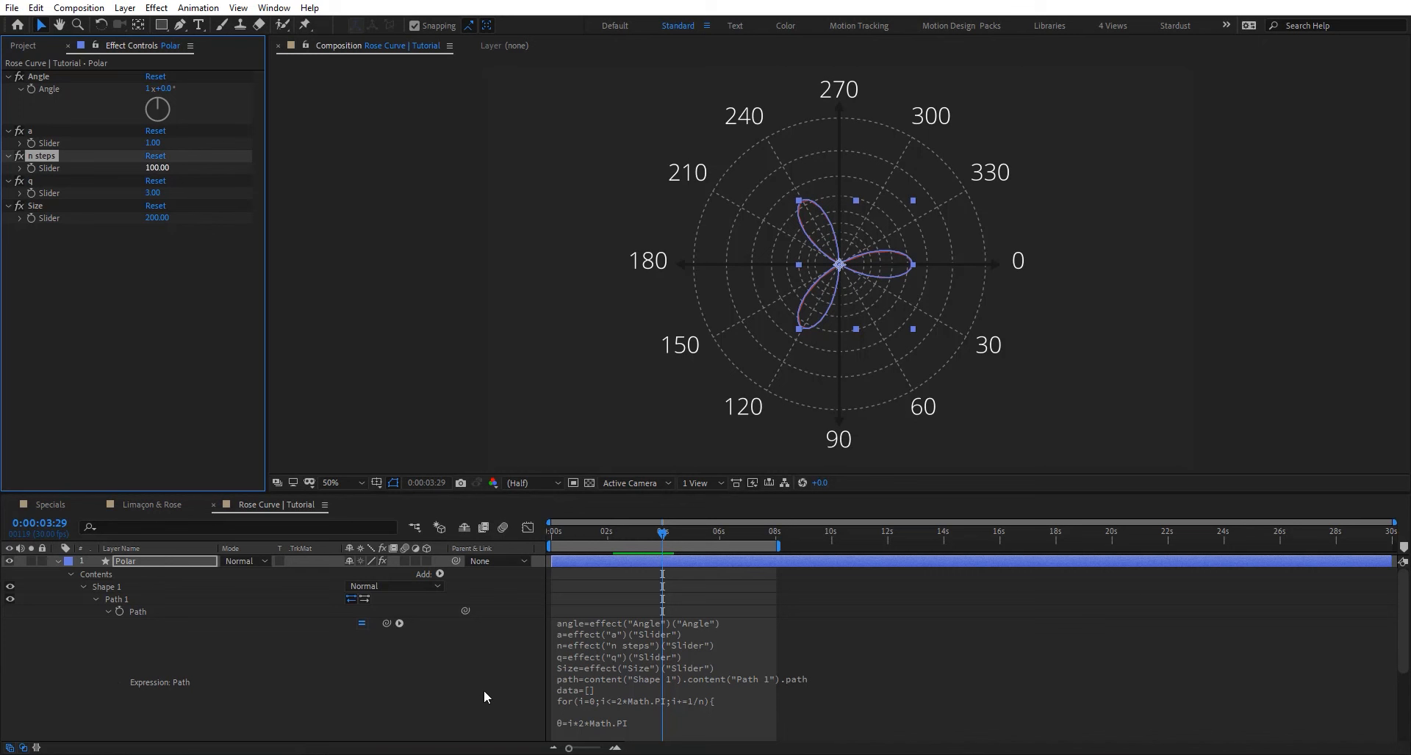
pyautogui.click(350, 627)
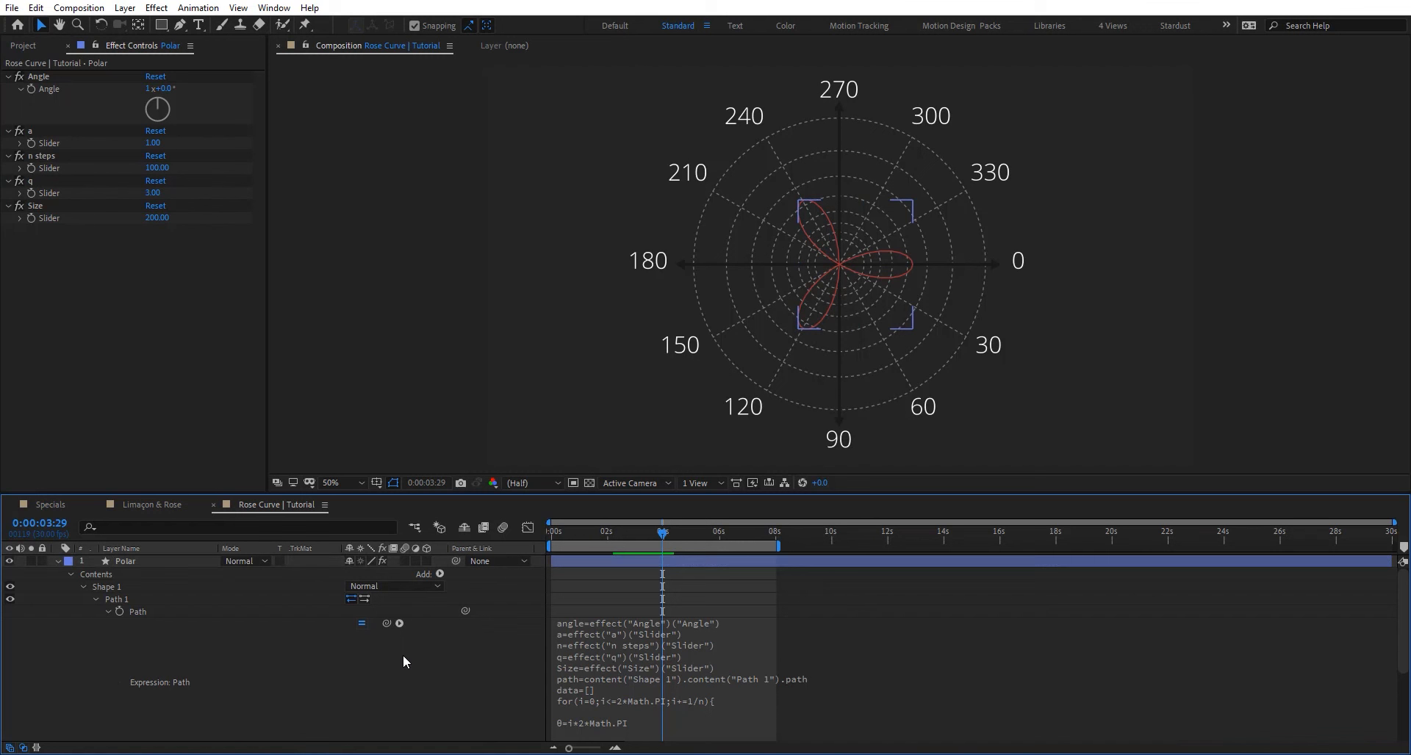
# Set the Polar layer's a slider to 2 to enlarge the rose curve.
pyautogui.click(153, 143)
pyautogui.write('2')
pyautogui.press('Return')
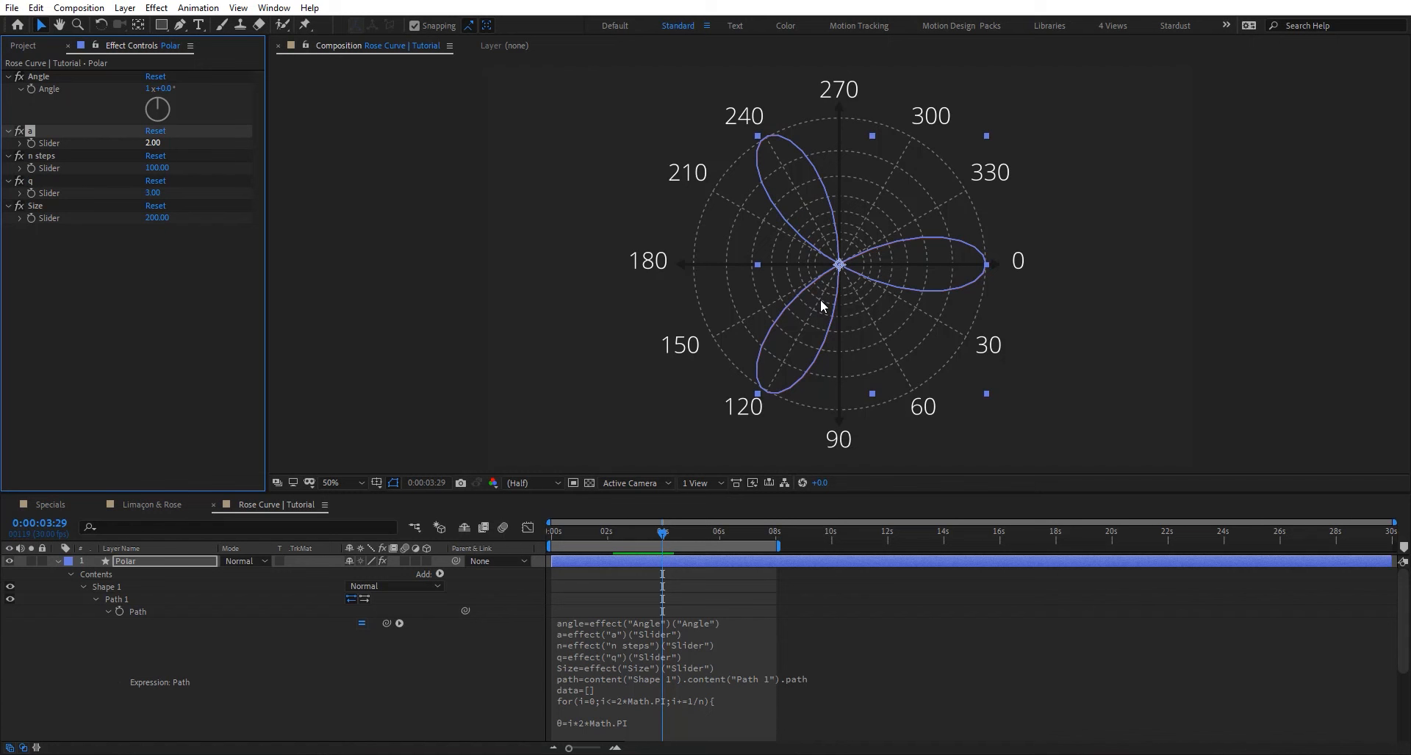
pyautogui.click(342, 629)
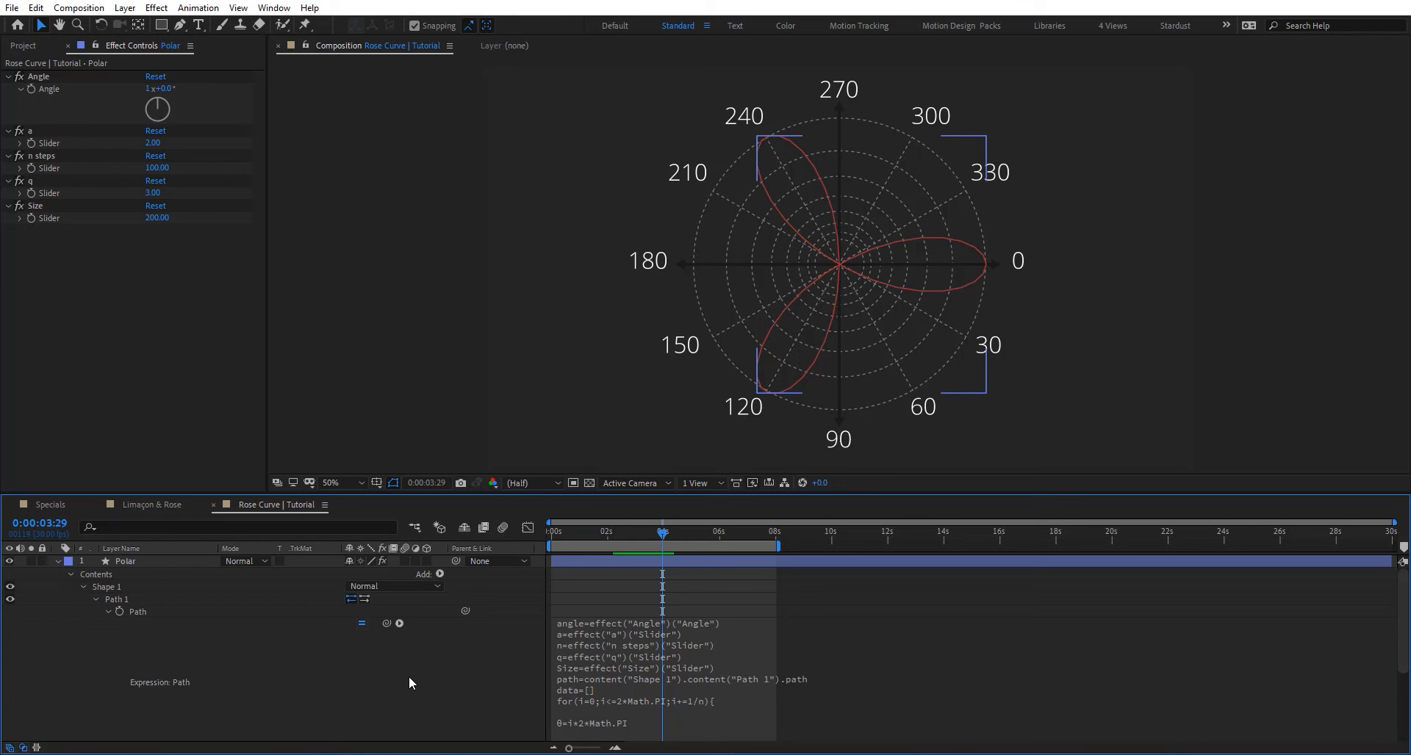
# Add a Trim Paths operator to the Polar shape layer's contents and expand its properties.
pyautogui.click(438, 573)
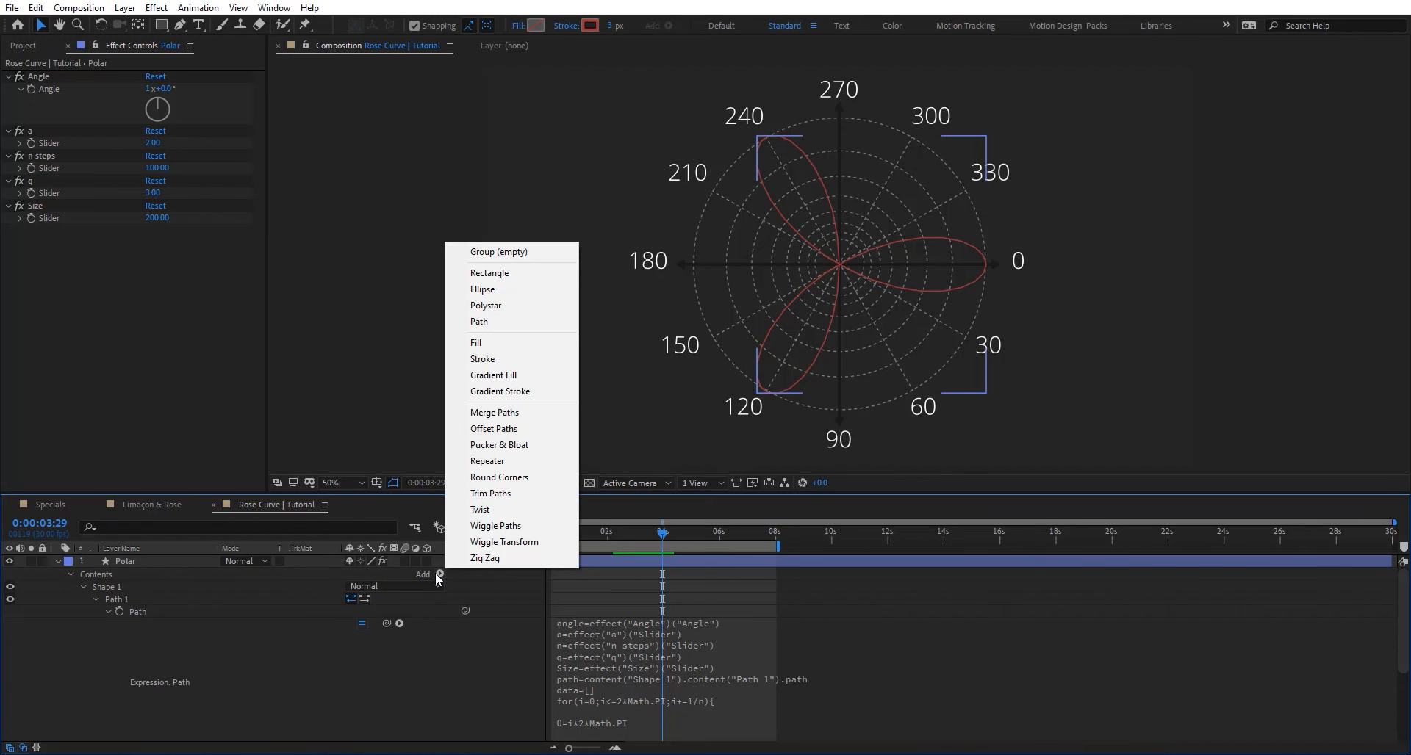
pyautogui.click(553, 498)
pyautogui.scroll(-3, 223, 659)
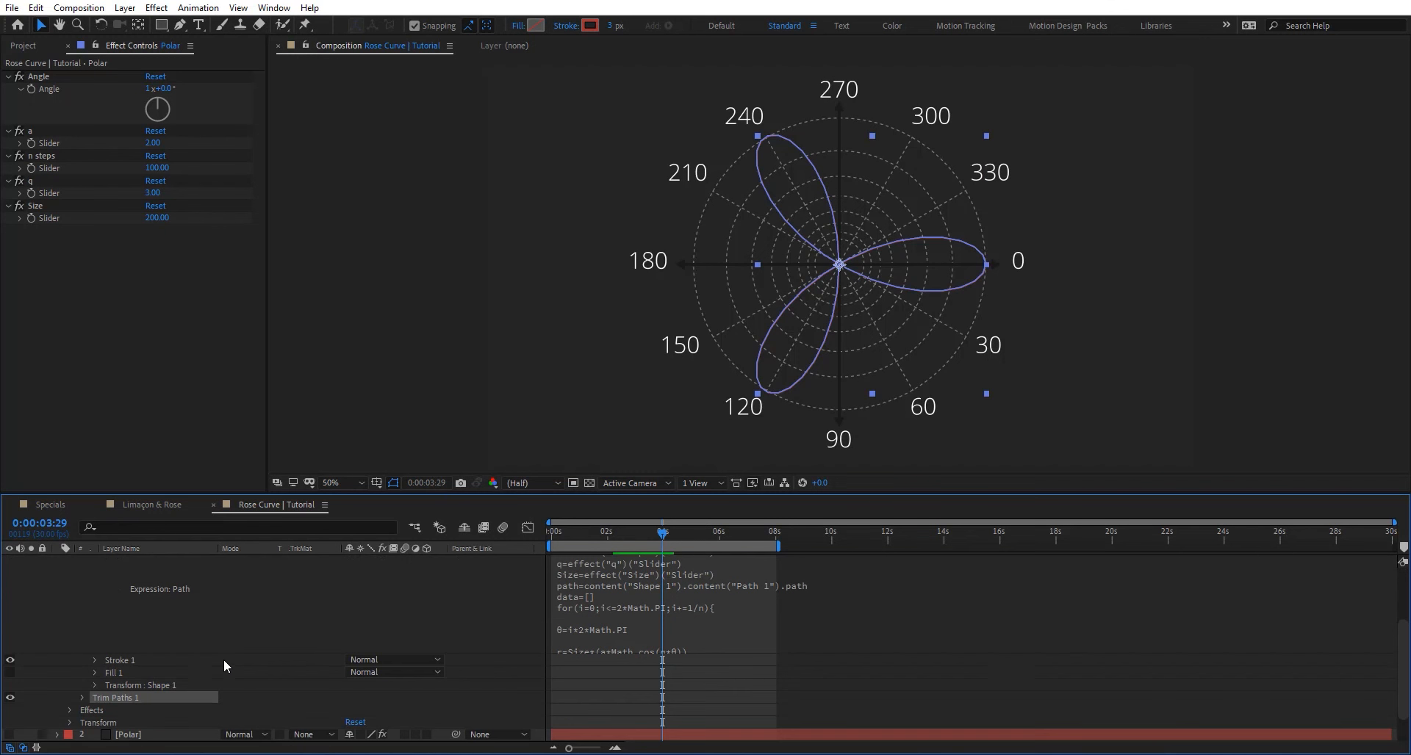
pyautogui.click(80, 699)
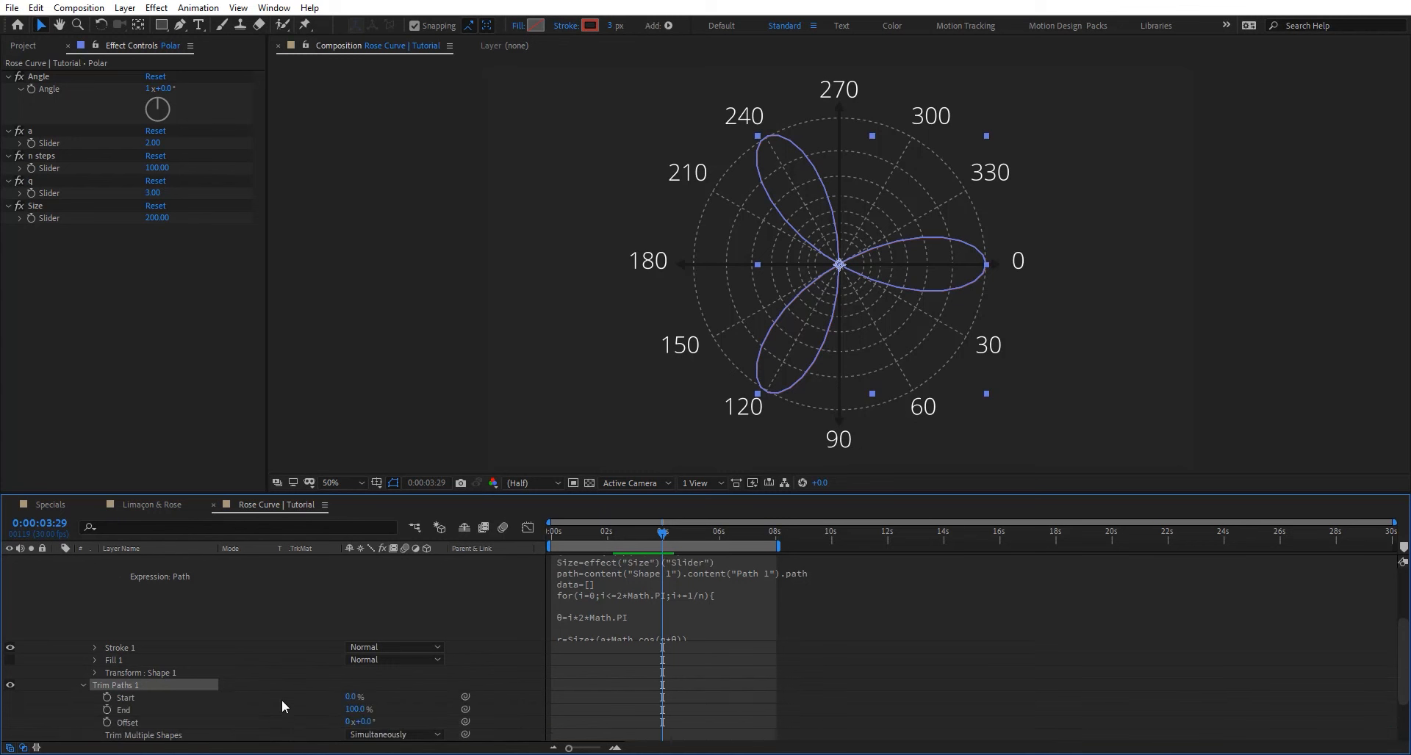
# Hide the layer controls in the composition view and try adjusting the End value of Trim Paths 1.
pyautogui.hotkey('ctrl', 'shift', 'h')
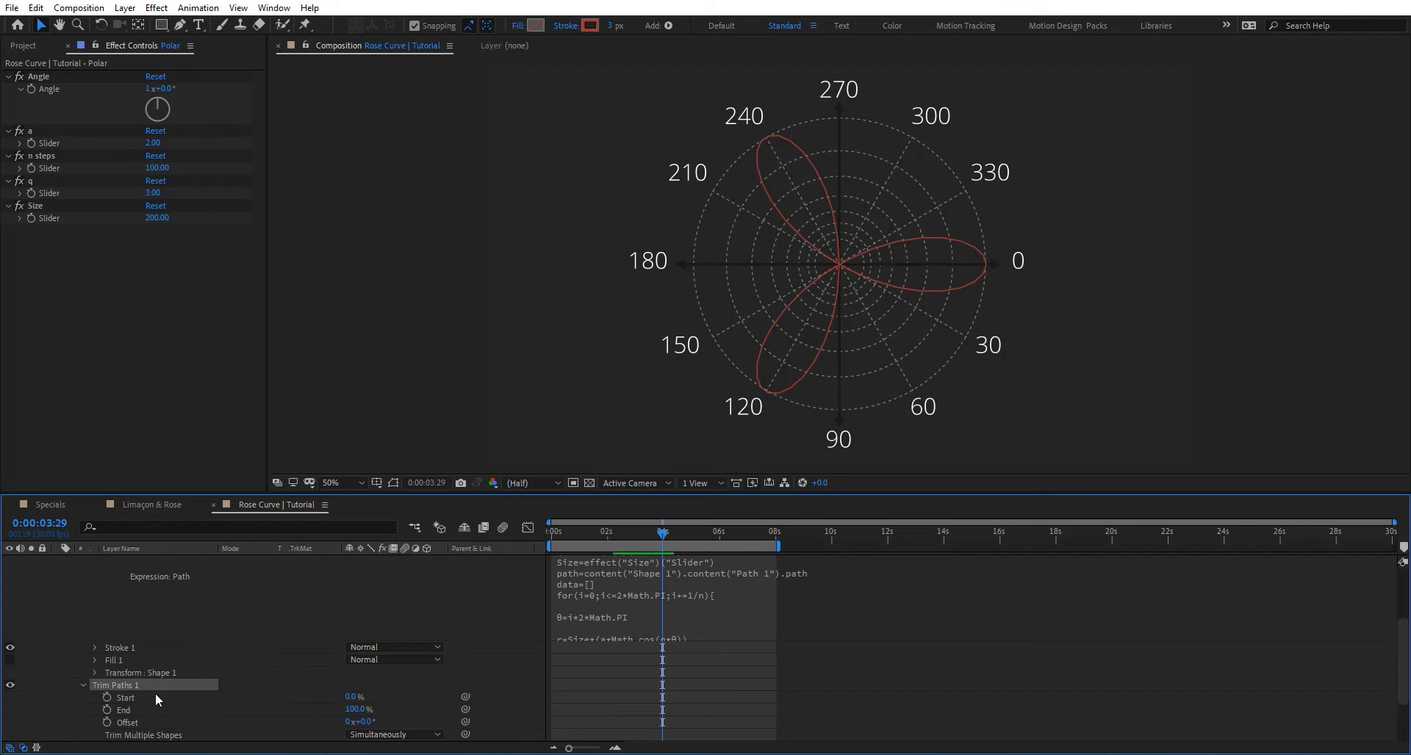
pyautogui.moveTo(354, 710)
pyautogui.mouseDown()
pyautogui.moveTo(264, 711)
pyautogui.moveTo(353, 711)
pyautogui.mouseUp()
pyautogui.scroll(3, 183, 622)
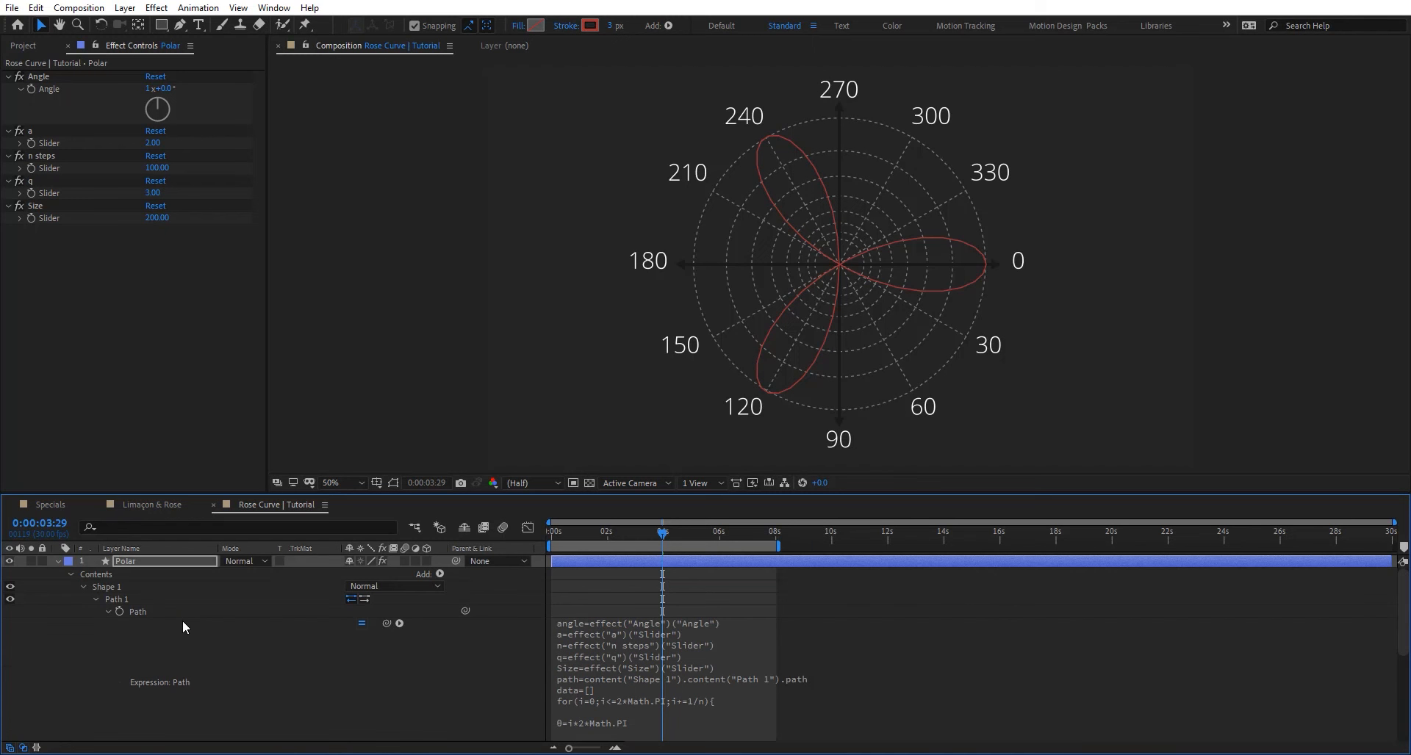
pyautogui.click(214, 712)
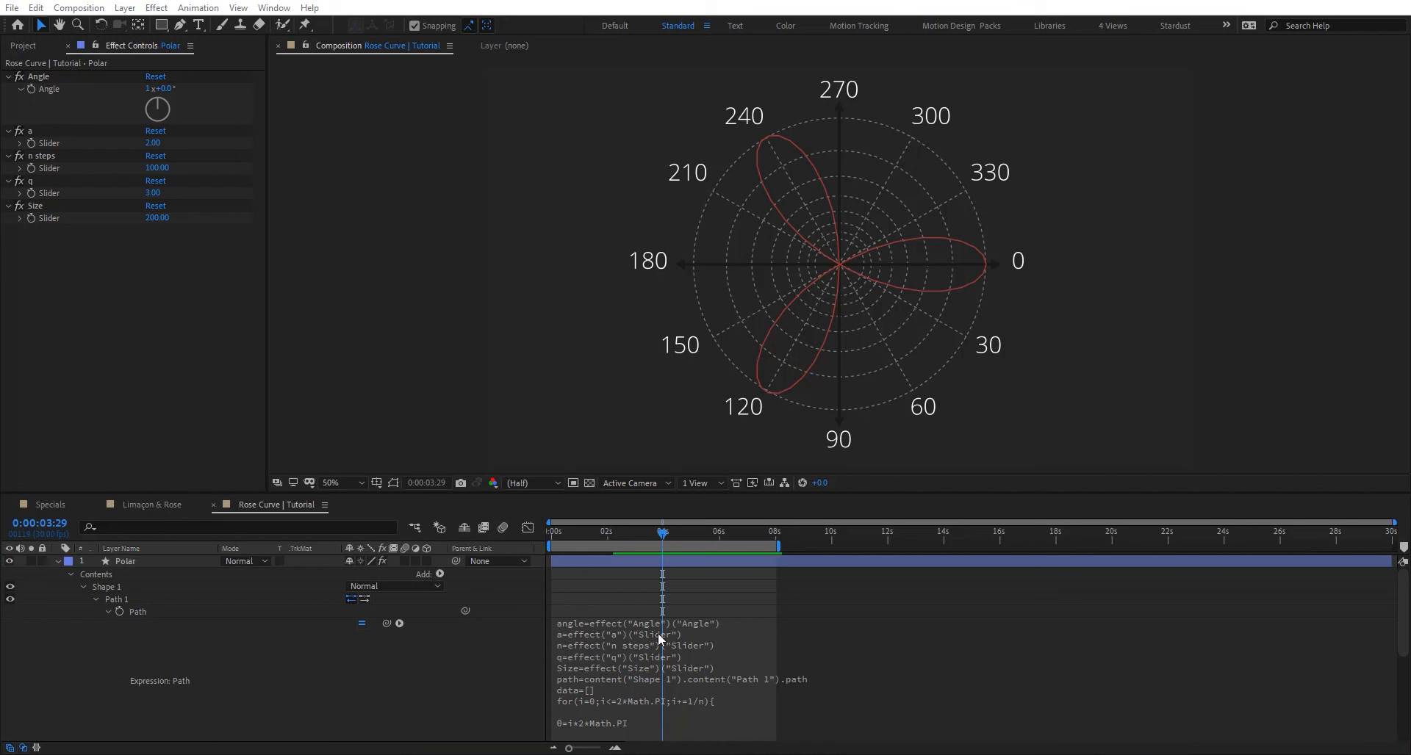
# Change the for loop's start value in the Path expression to i=0+degreesToRadians(angle) and apply the expression.
pyautogui.click(648, 673)
pyautogui.click(653, 710)
pyautogui.scroll(-1, 642, 678)
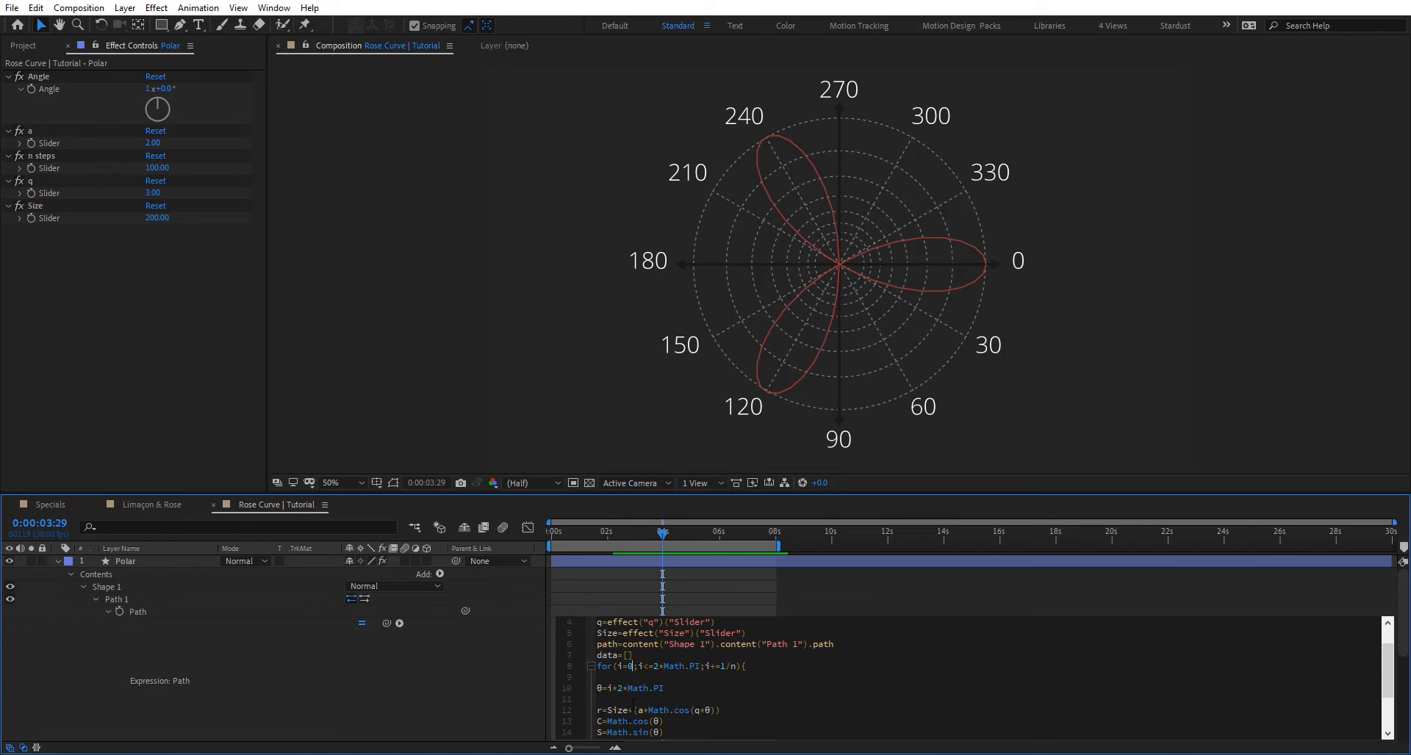
pyautogui.write('+degreesToRadians()')
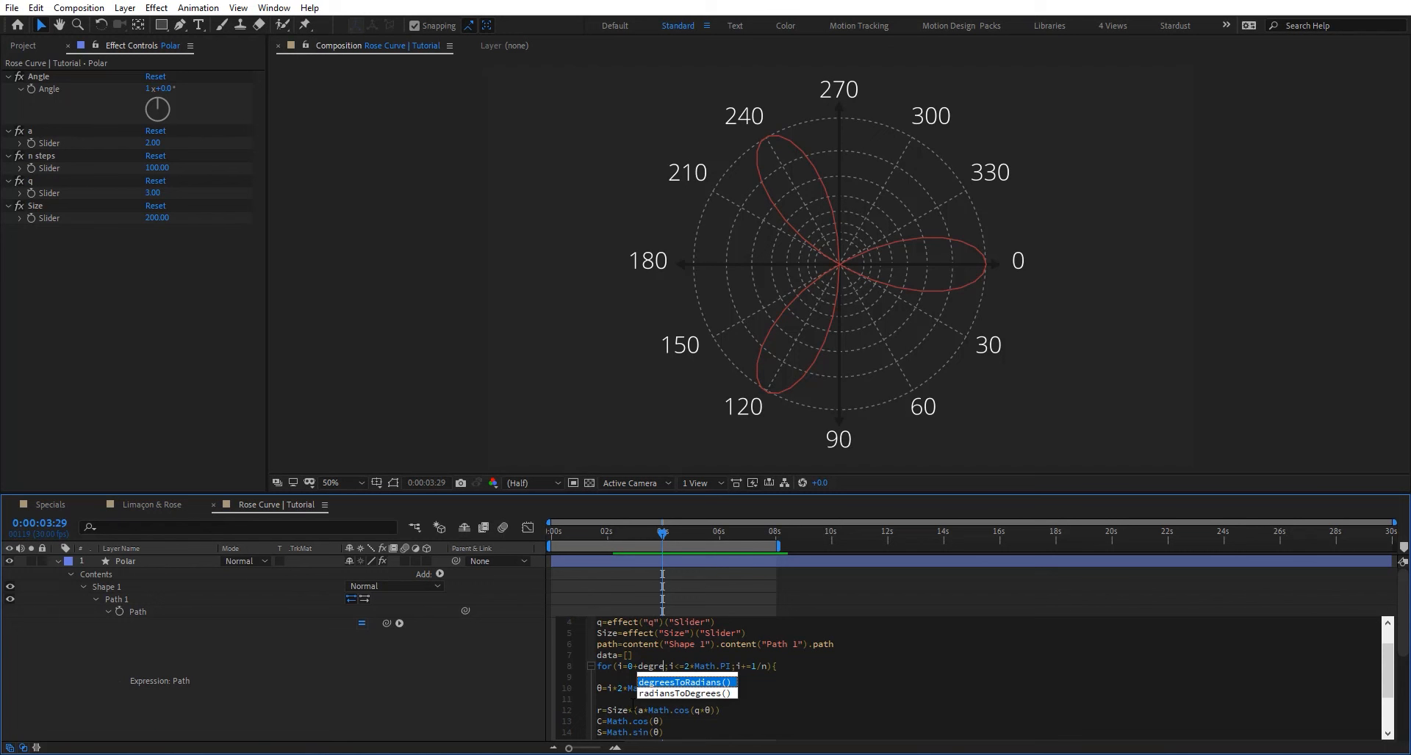
pyautogui.write('angle')
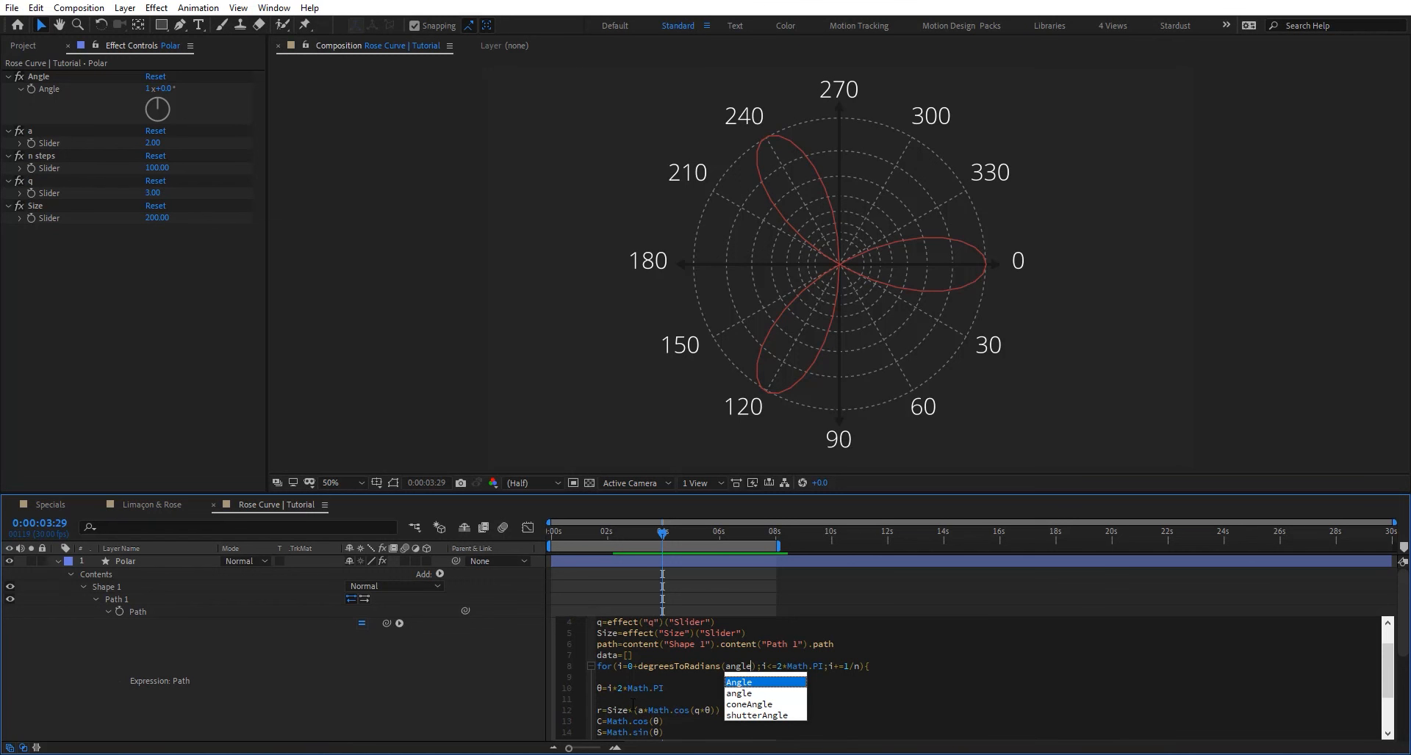
pyautogui.press('Return')
pyautogui.click(495, 696)
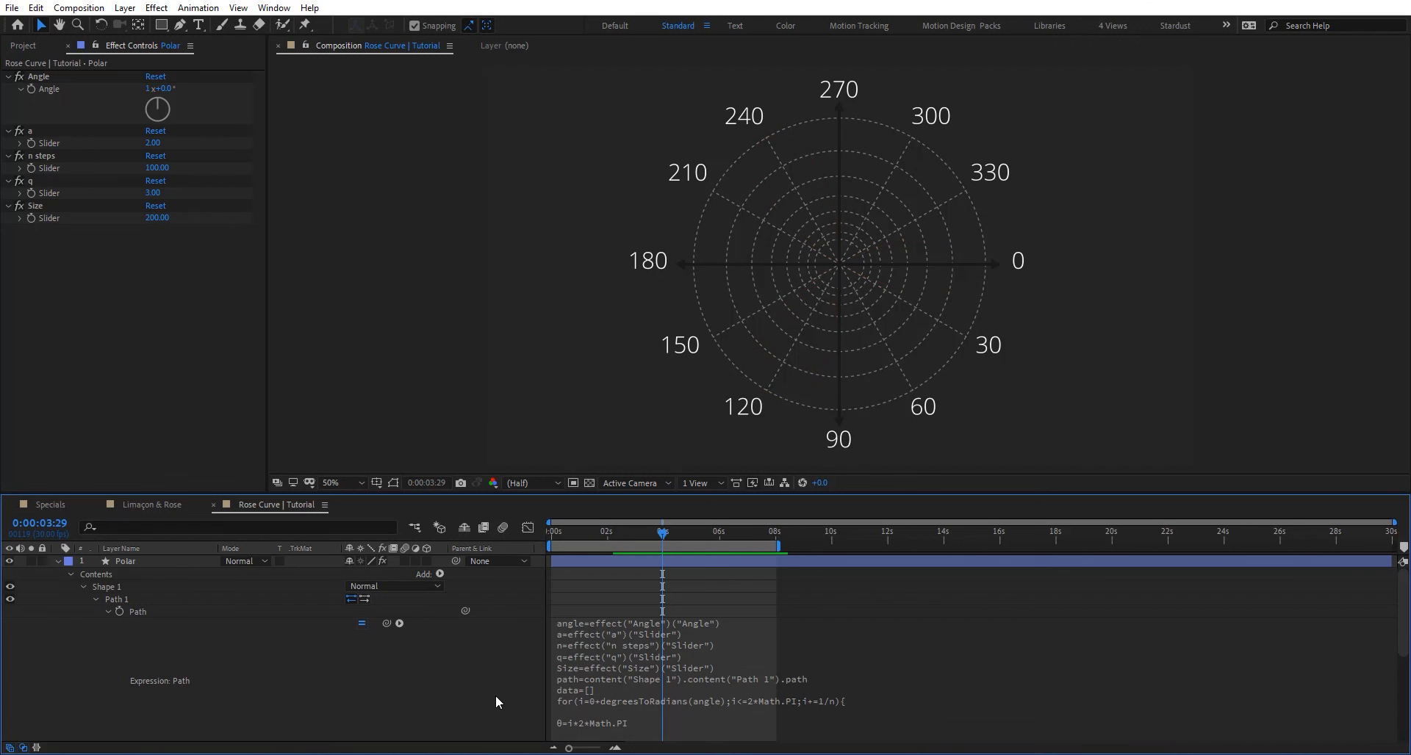
# Reset the Polar layer's Angle control and test it with values of 331° and, at 0:00:05:01, 337.9°.
pyautogui.click(155, 77)
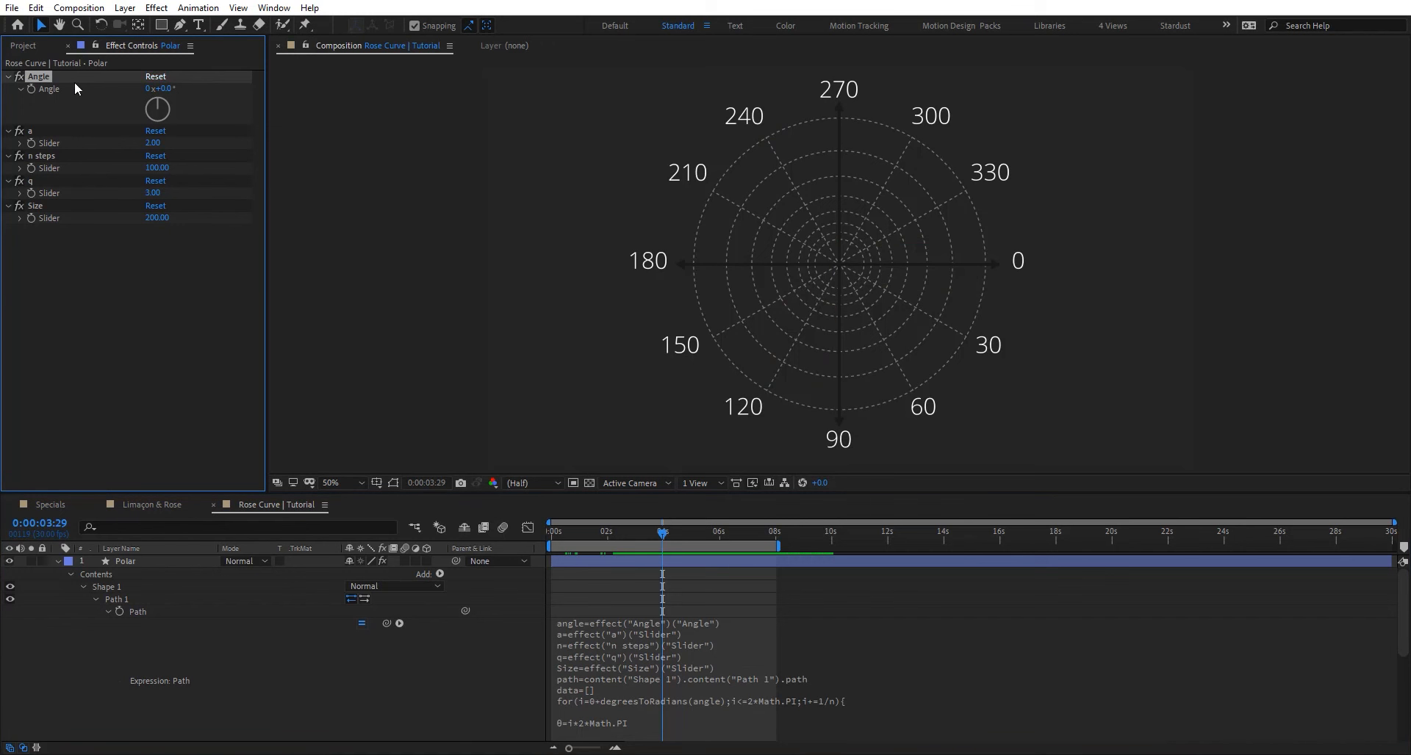
pyautogui.moveTo(168, 89); pyautogui.dragTo(419, 101)
pyautogui.click(693, 531)
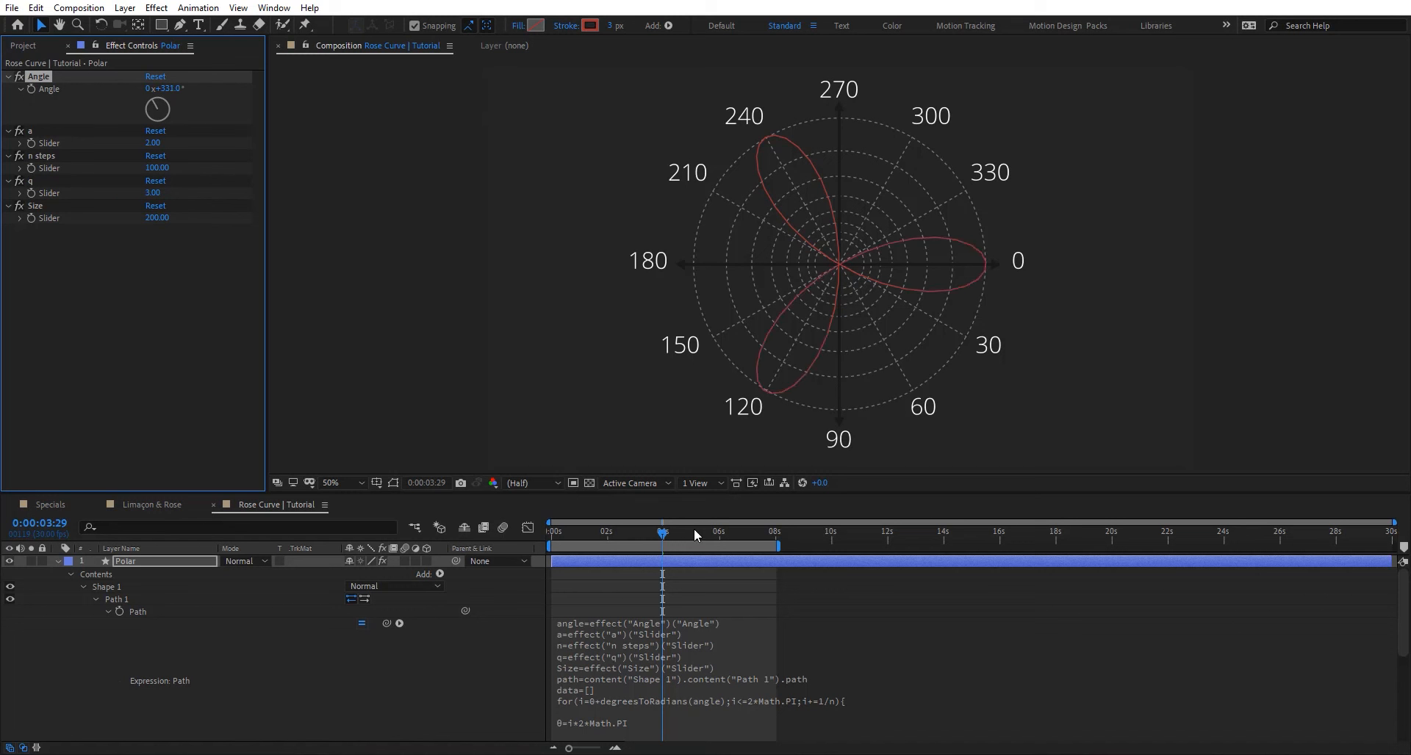
pyautogui.moveTo(163, 89); pyautogui.dragTo(49, 103)
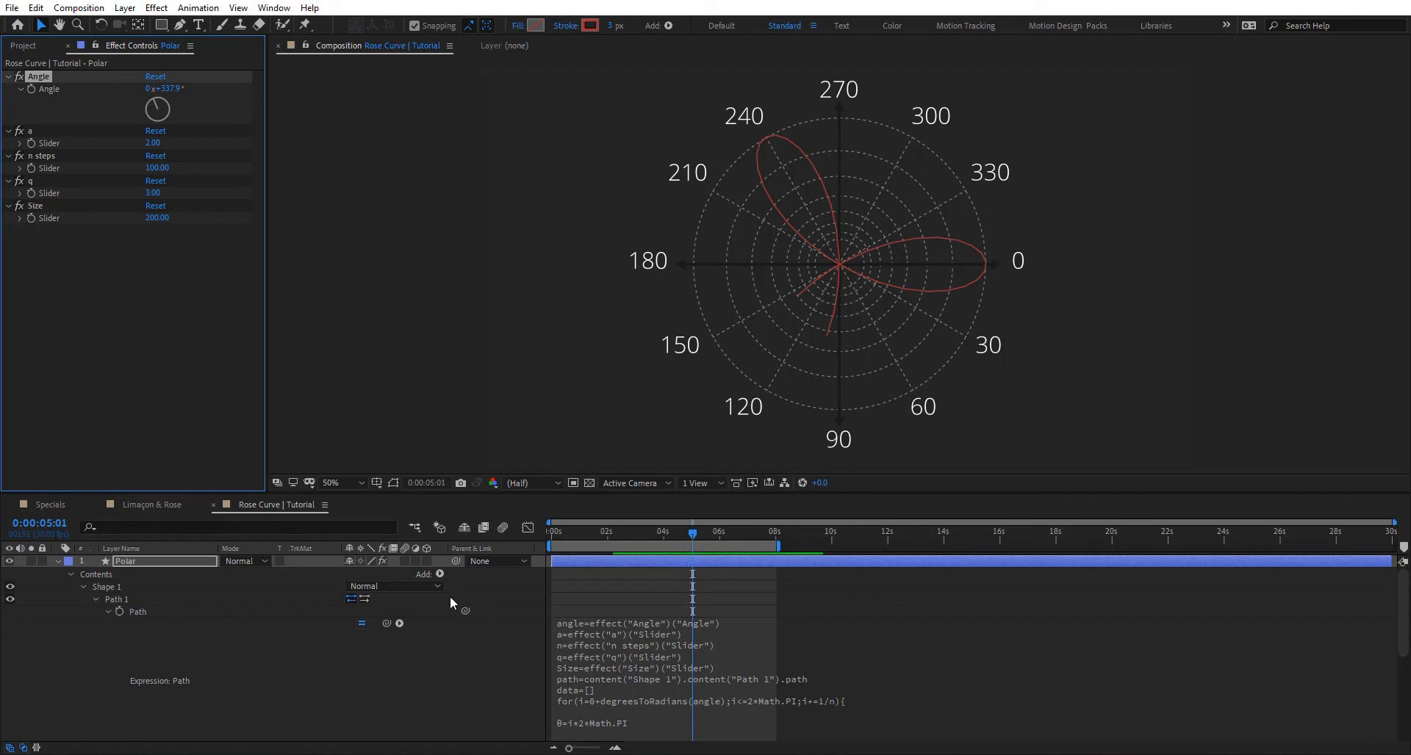
# Reset the Polar layer's Angle to 0° and move the current time to 0:00:01:03.
pyautogui.click(161, 79)
pyautogui.click(160, 78)
pyautogui.click(593, 539)
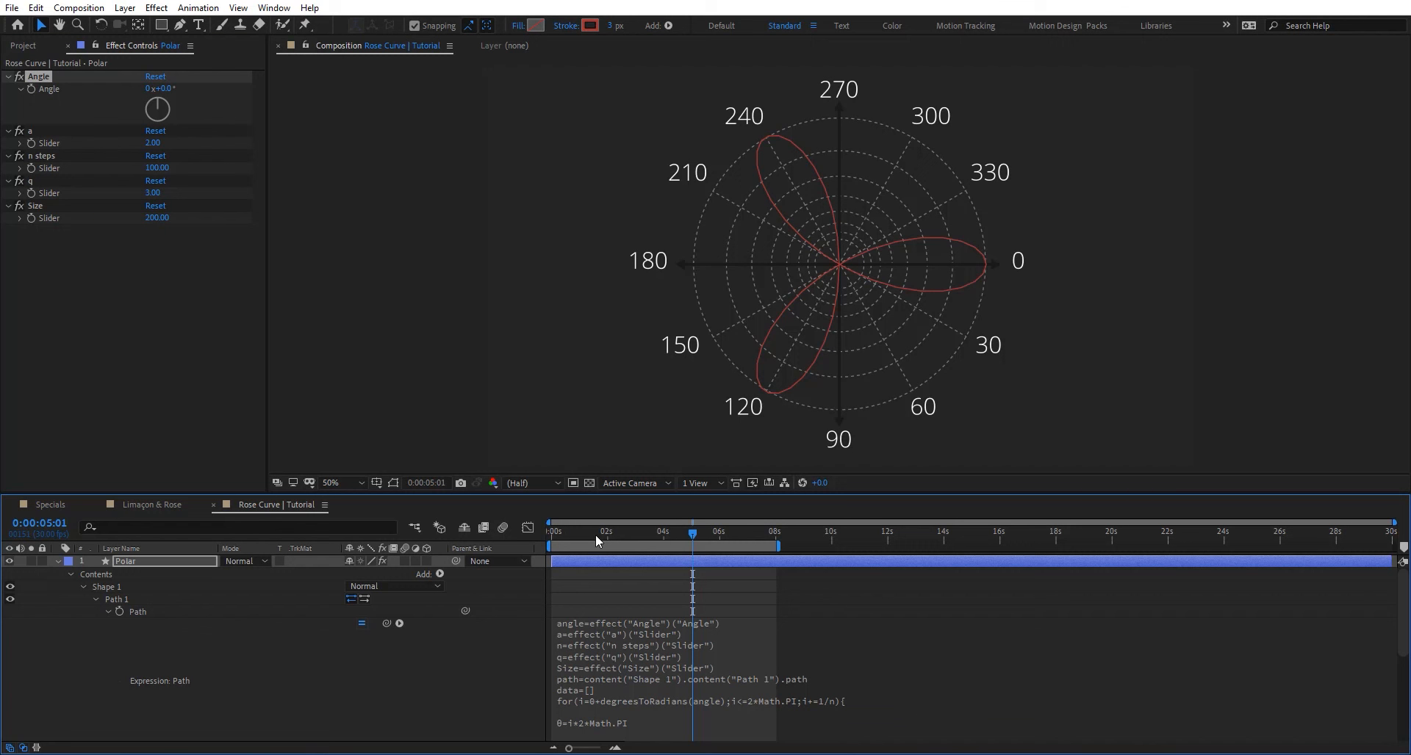
pyautogui.click(581, 531)
# Open the Ellipse Evolute | Path composition from the project's Comps folder, under Path and Special | Path.
pyautogui.click(26, 45)
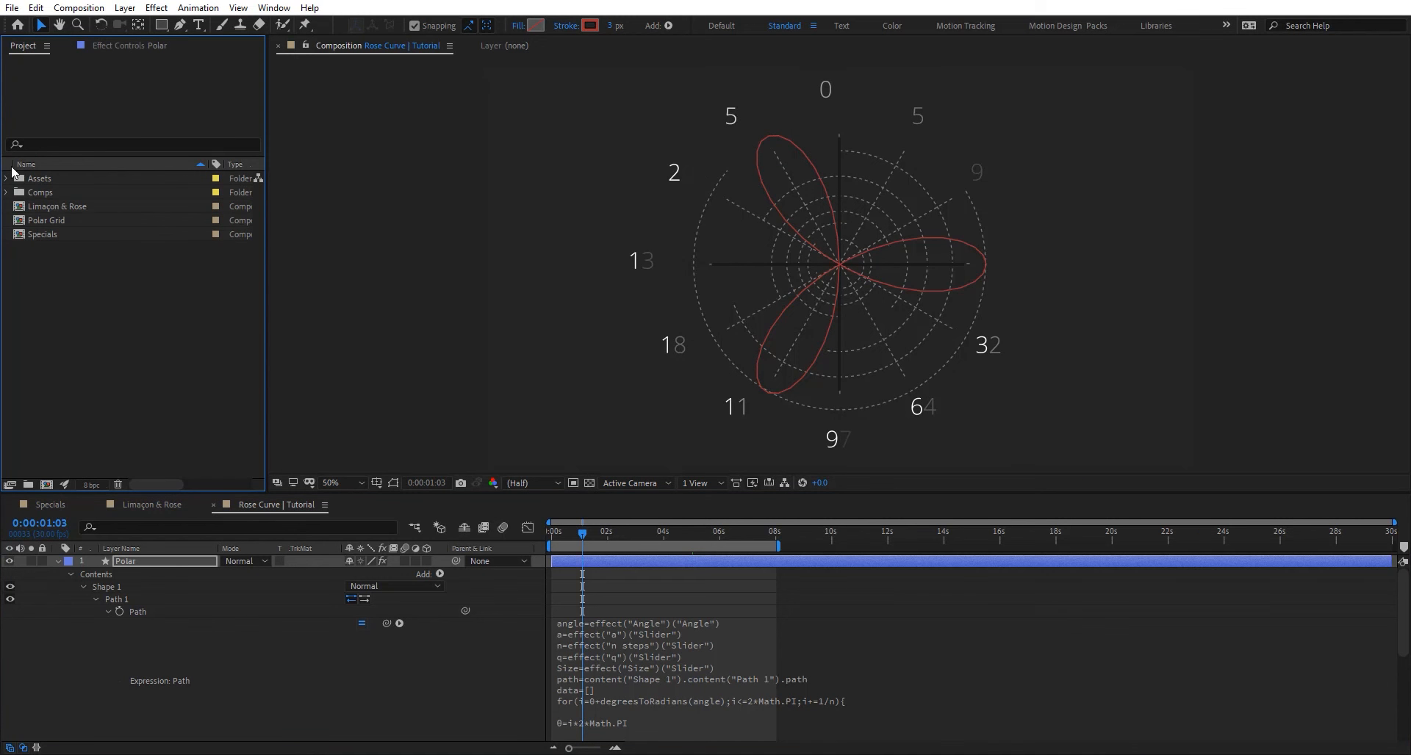
pyautogui.click(6, 193)
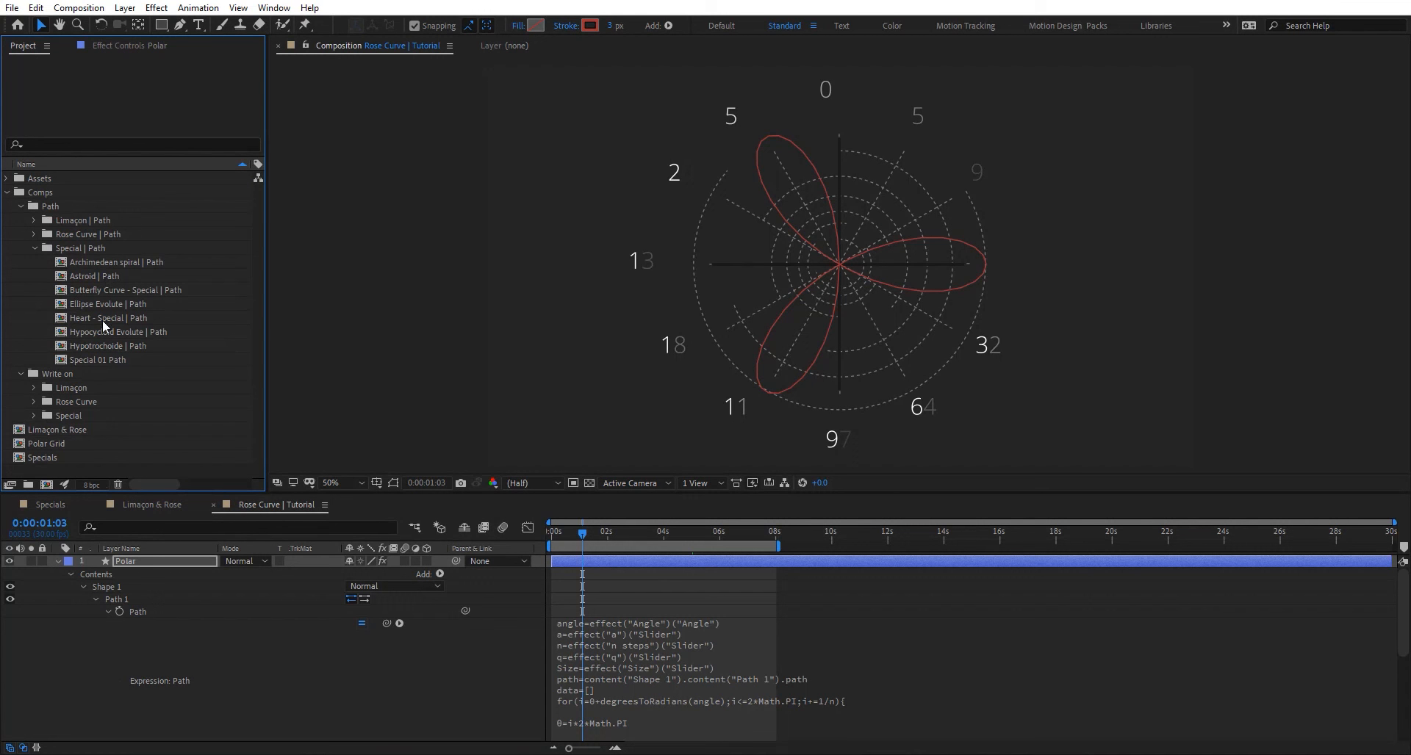
pyautogui.doubleClick(102, 306)
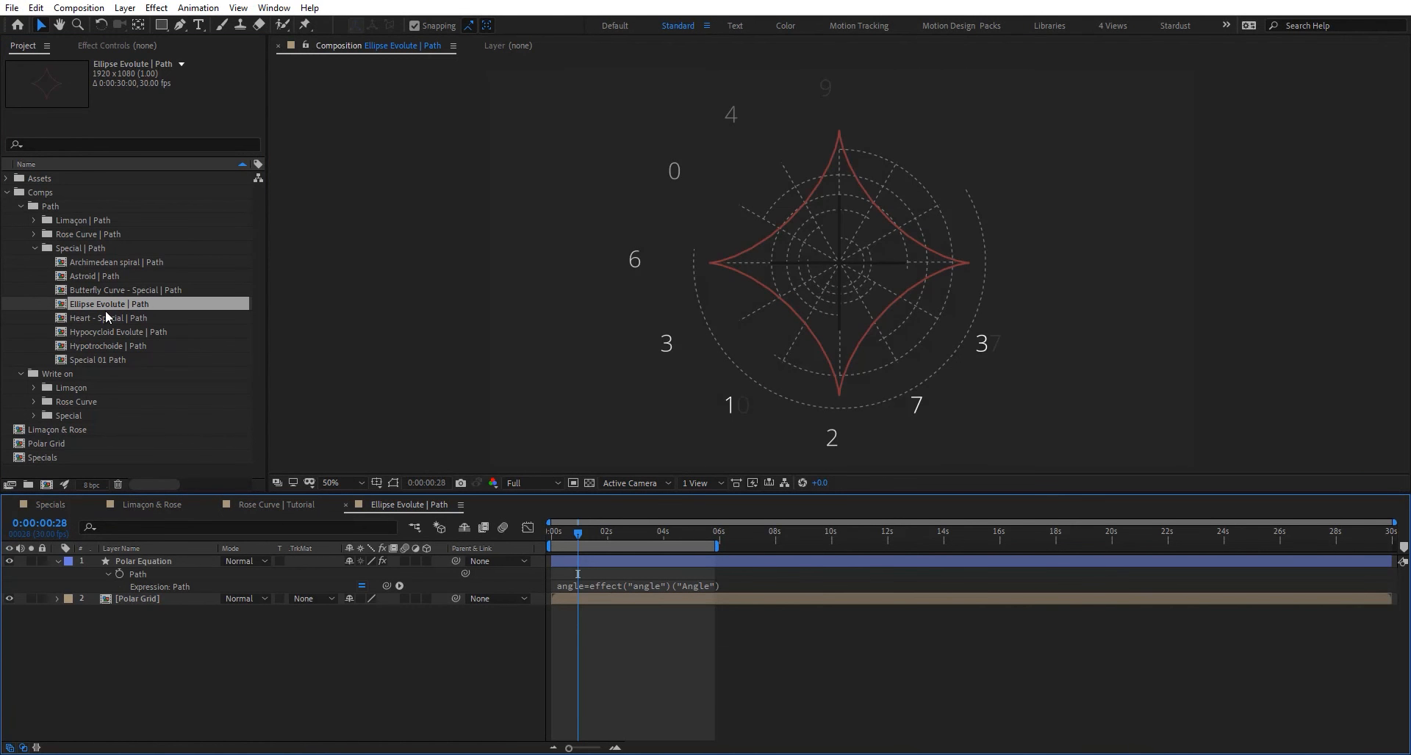
# Open the Butterfly Curve - Special | Path composition and examine the Polar Equation layer's whole Path expression.
pyautogui.doubleClick(104, 292)
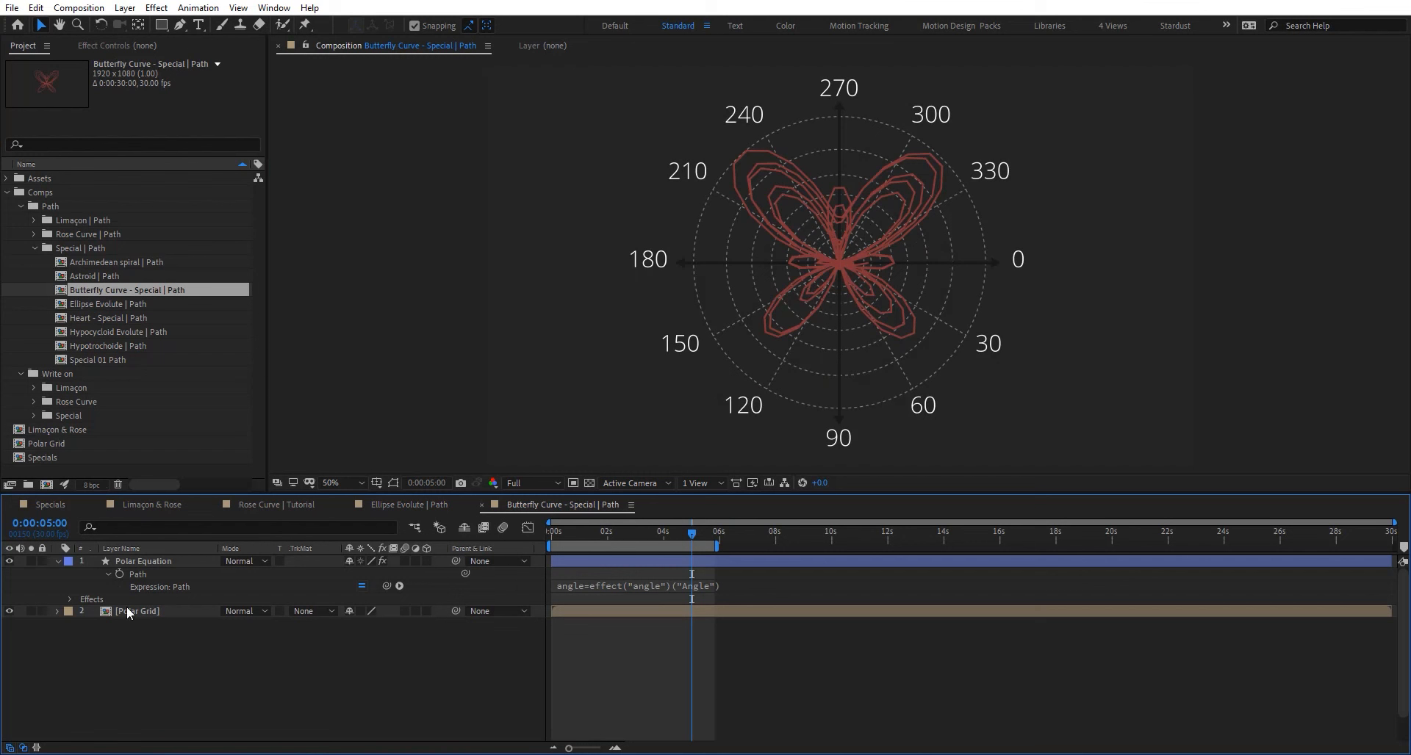
pyautogui.click(714, 586)
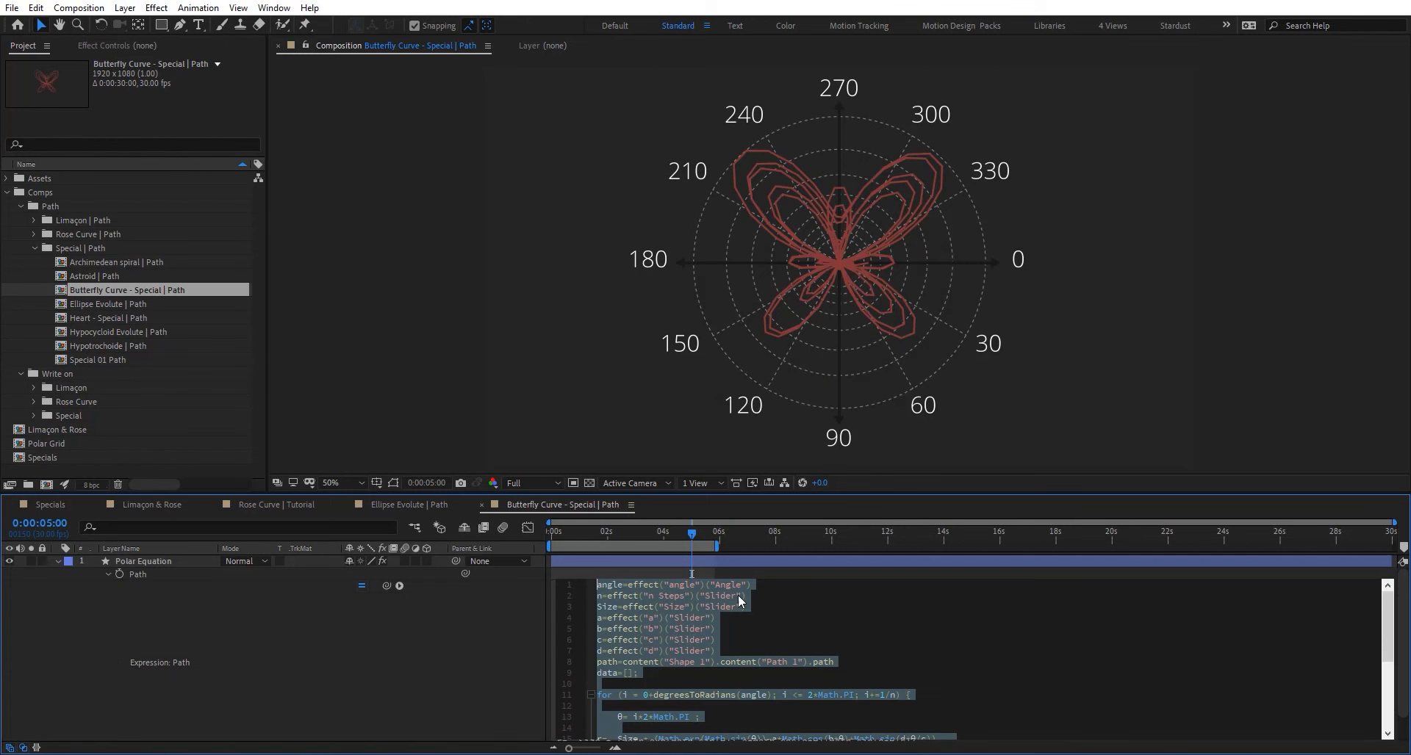
pyautogui.click(751, 651)
pyautogui.scroll(-5, 769, 654)
pyautogui.scroll(5, 768, 664)
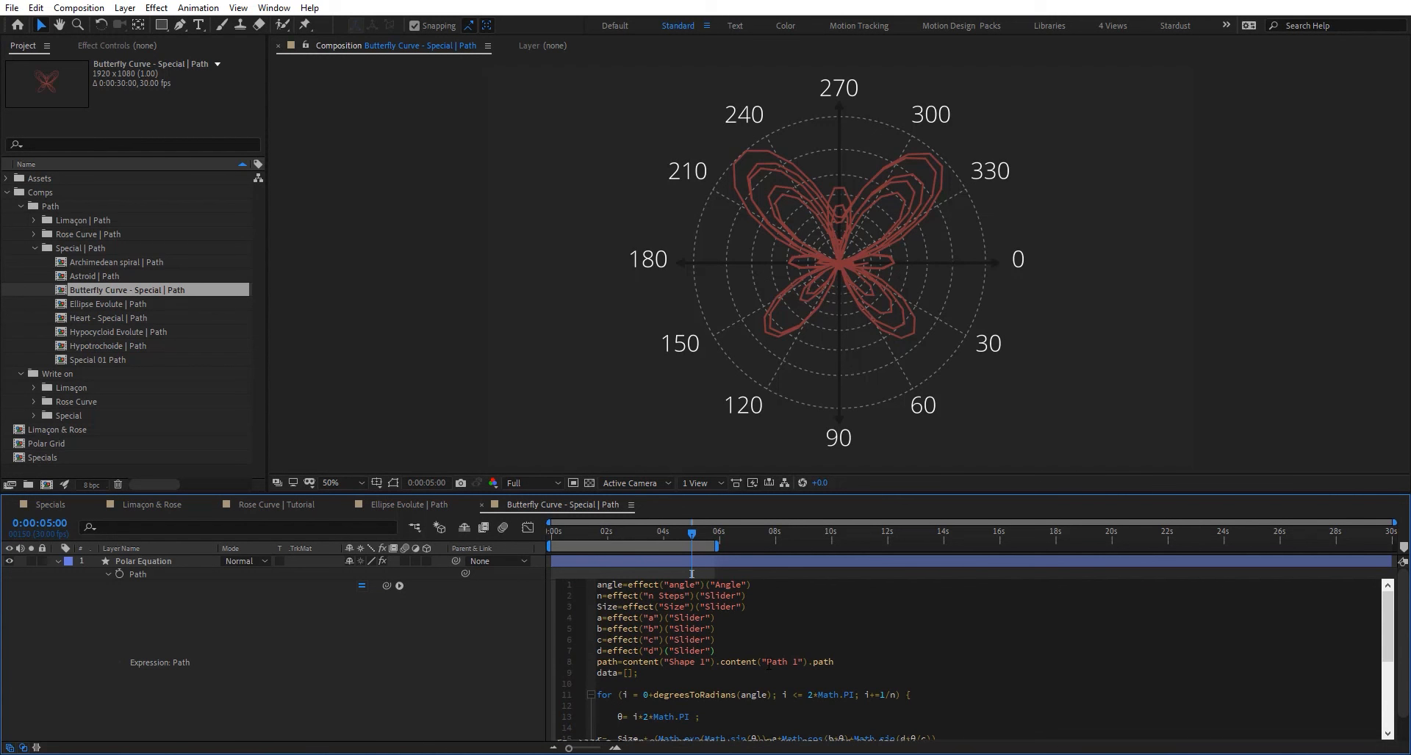
# View the Archimedean spiral | Path composition with its Path expression, and open the Hypocycloid Evolute | Path composition.
pyautogui.doubleClick(96, 262)
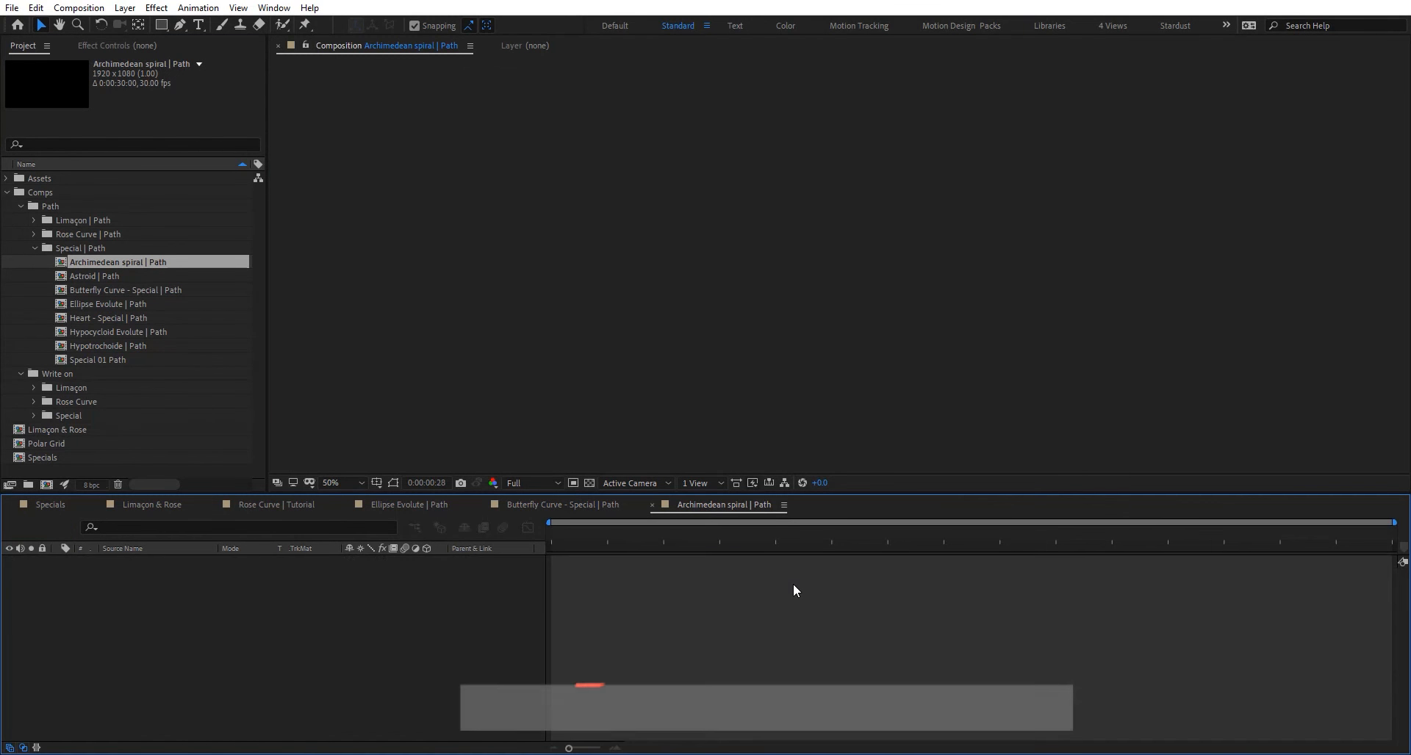
pyautogui.press('e')
pyautogui.press('e')
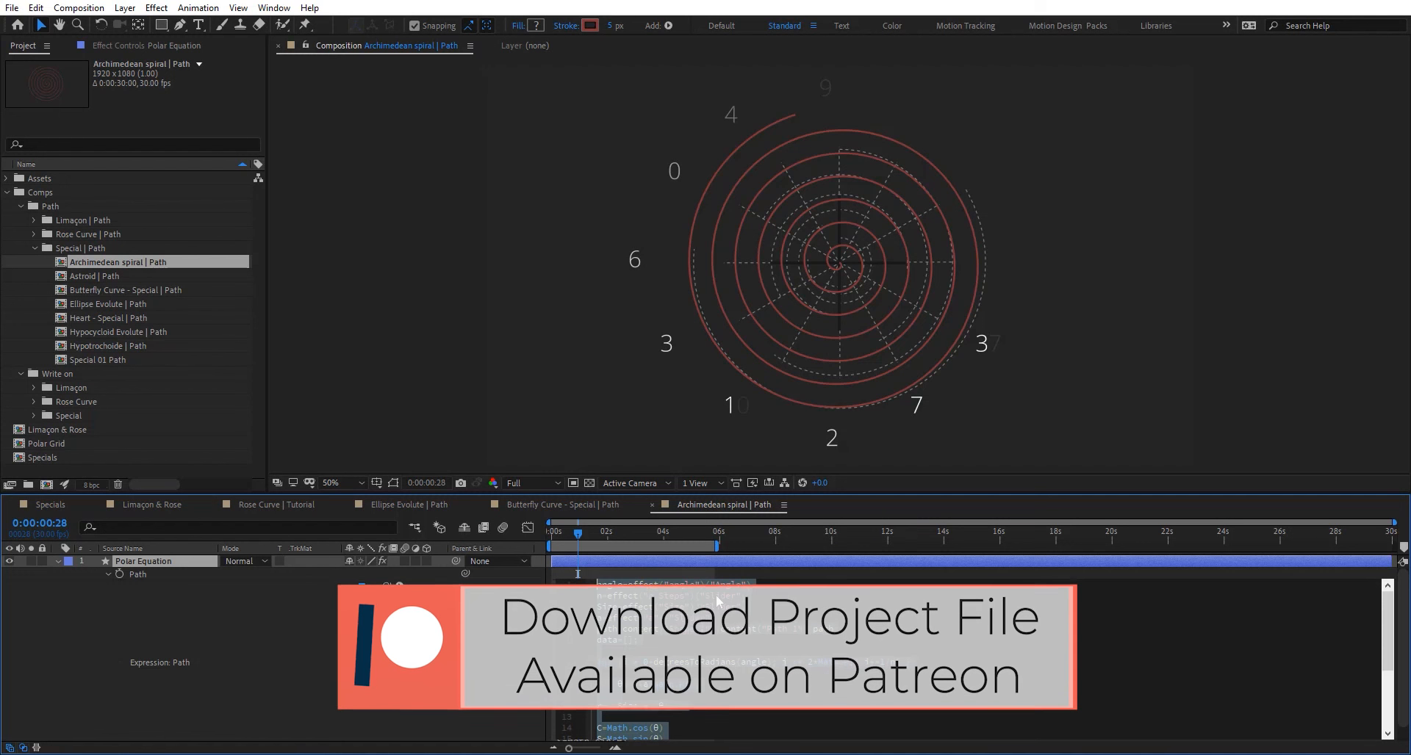
pyautogui.doubleClick(95, 333)
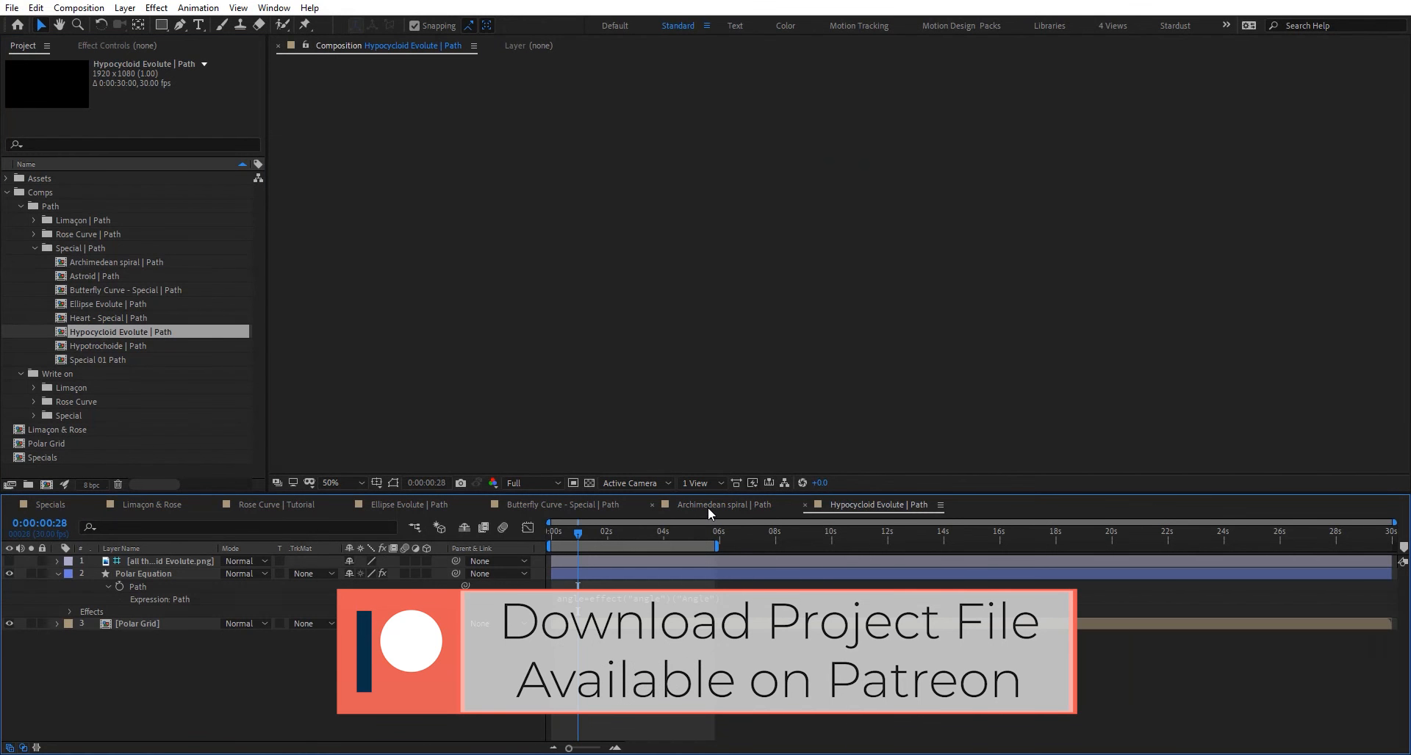